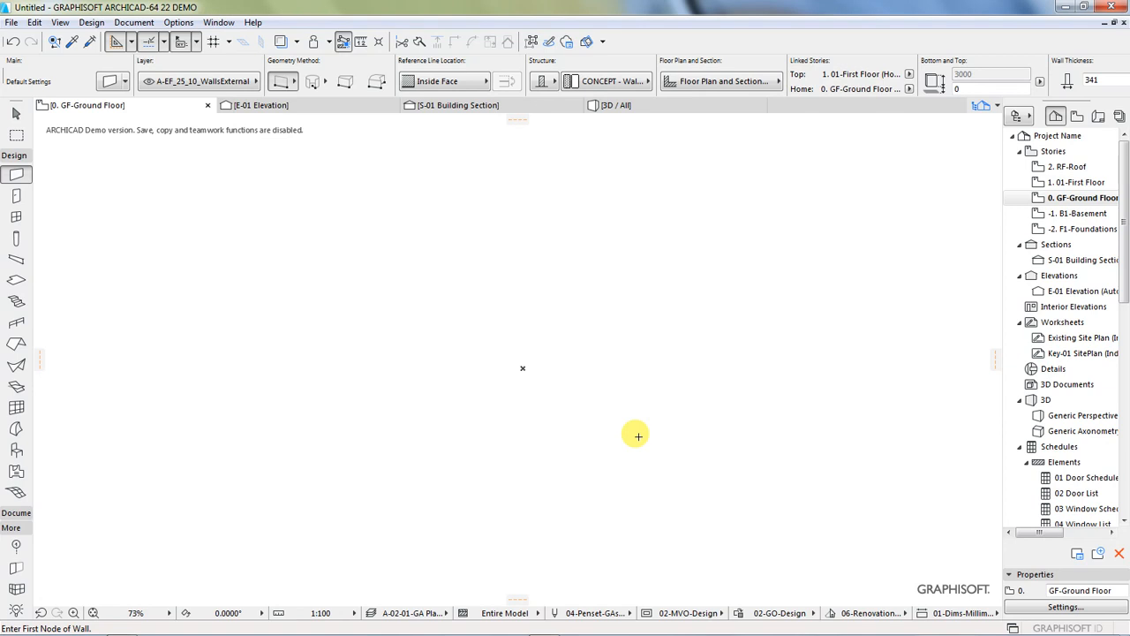
Step: Turn on the construction grid display for the ground floor plan
click(33, 22)
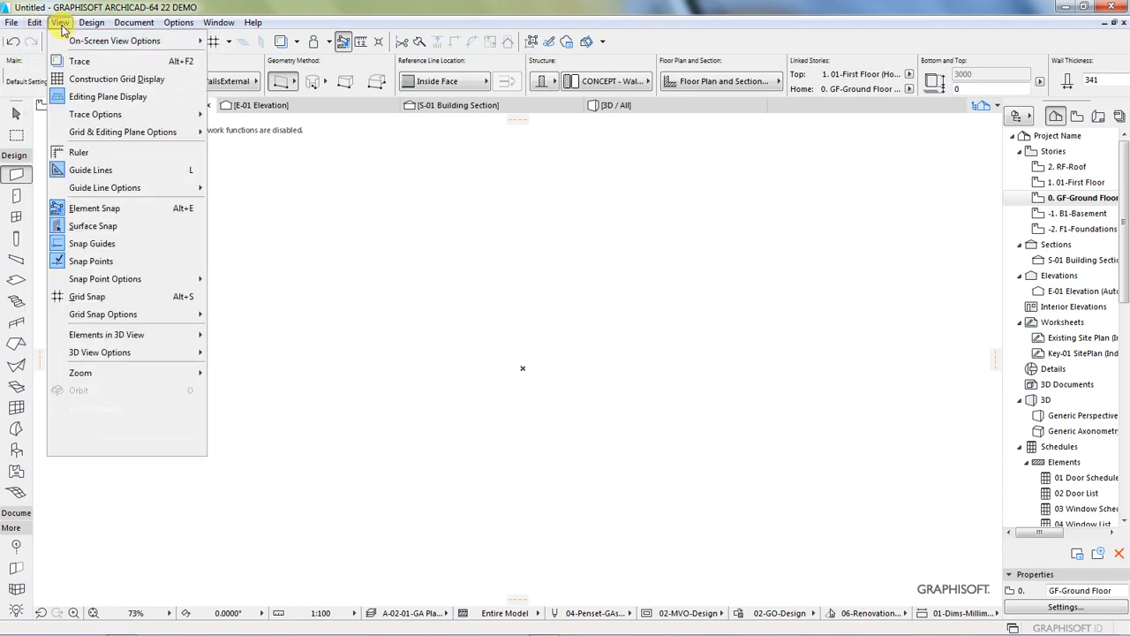
click(60, 22)
click(60, 22)
click(88, 78)
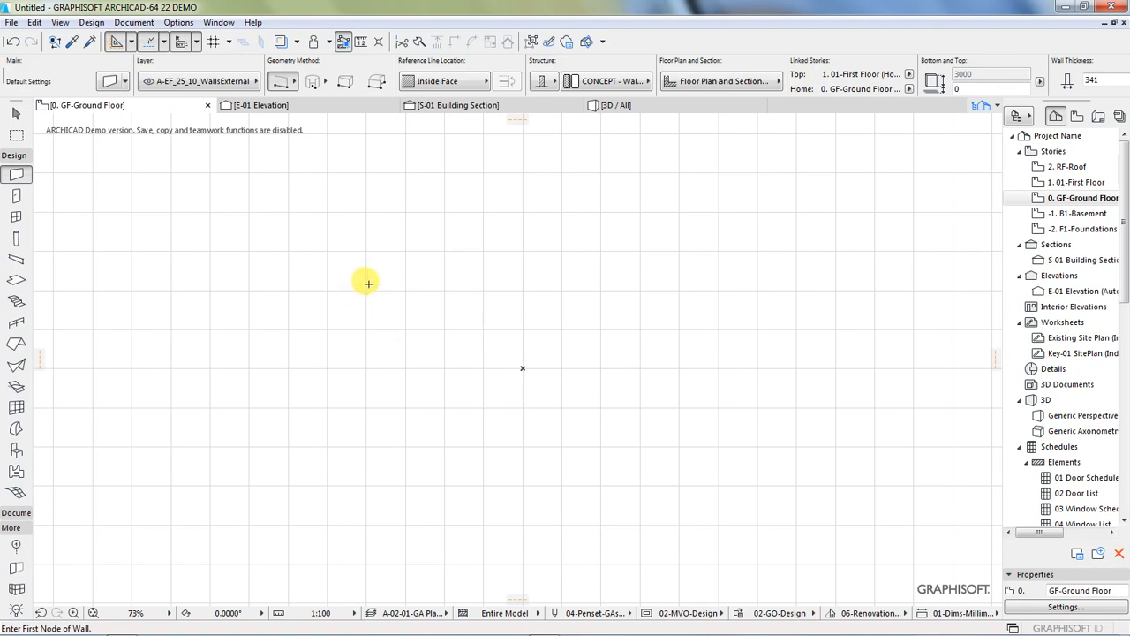
Step: Open the Grid Element tool's default settings and look through the floor plan line types and pen colours
click(14, 158)
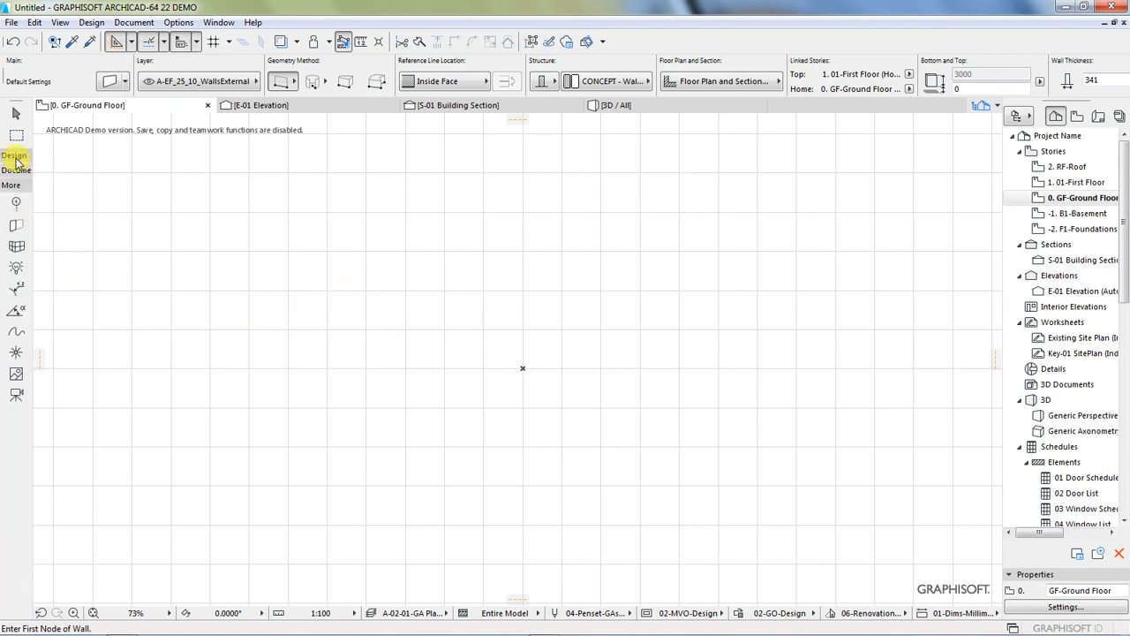
click(16, 206)
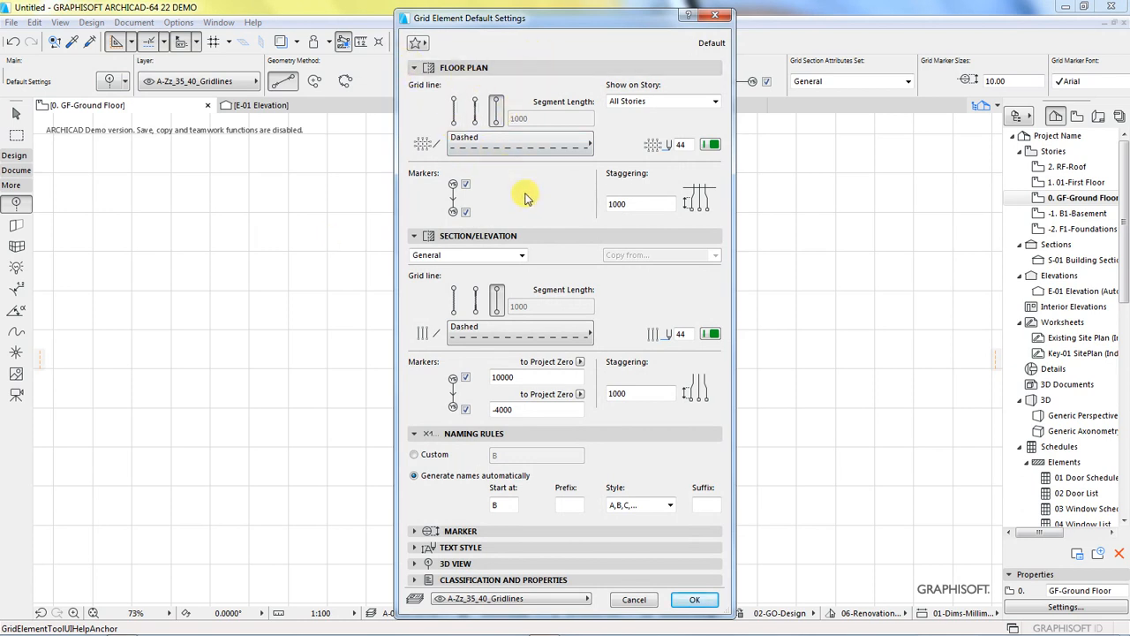
click(517, 150)
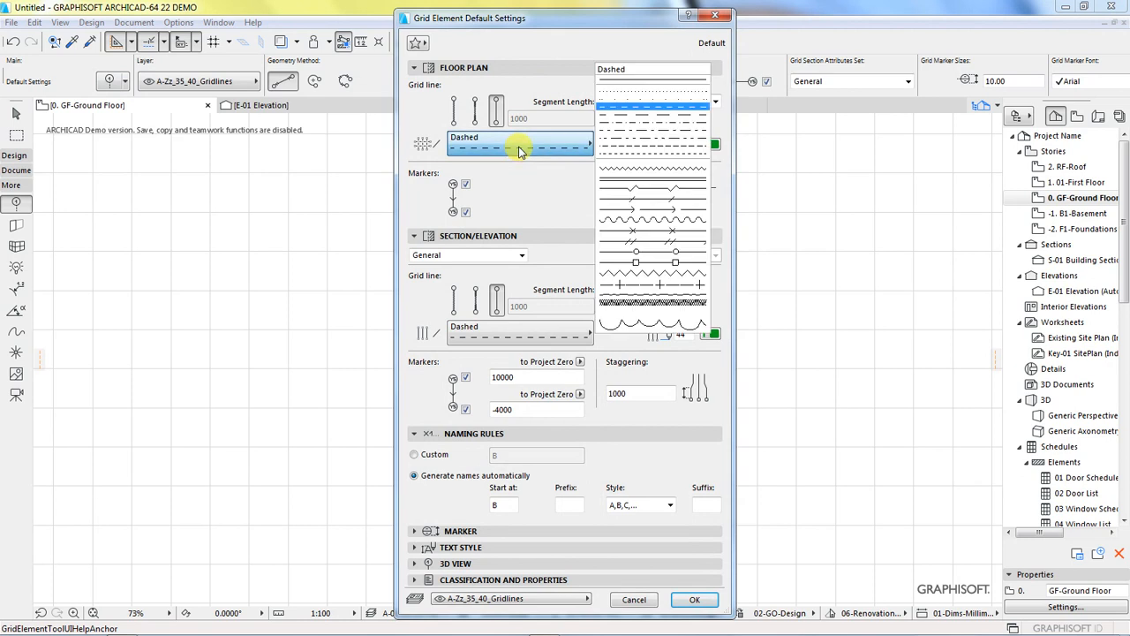
click(541, 192)
click(711, 147)
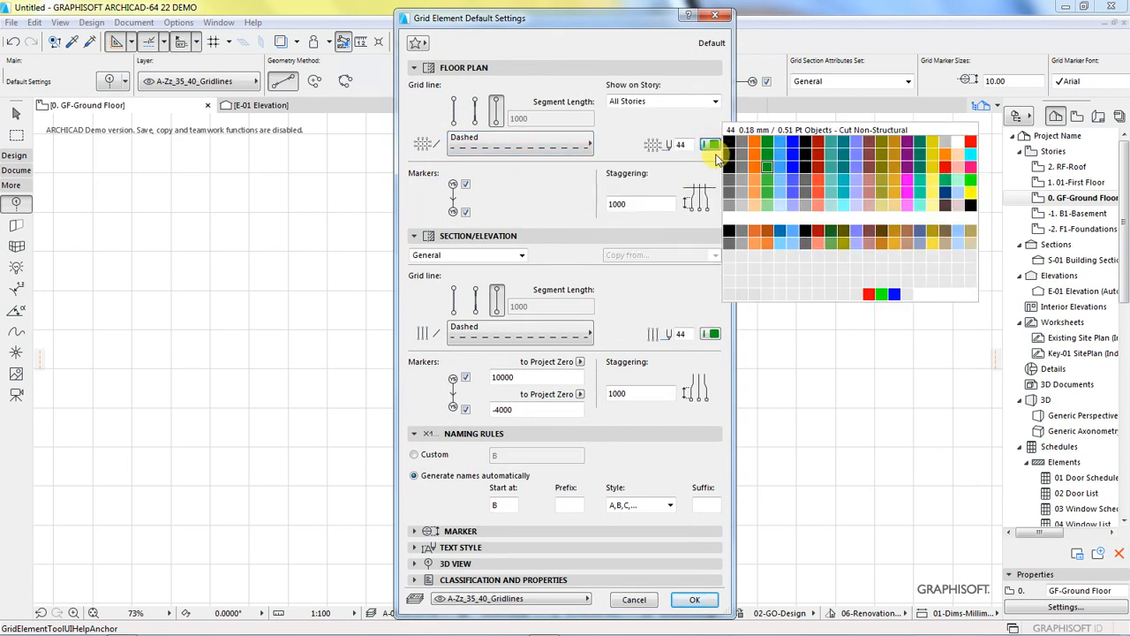
click(686, 120)
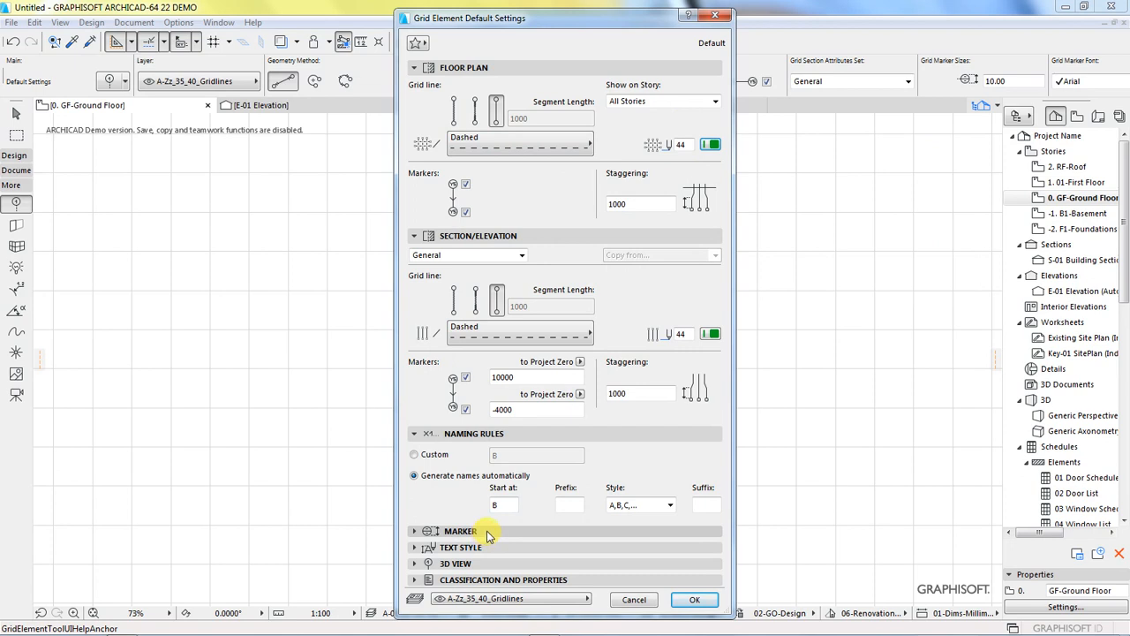
Step: Set automatic grid naming to start at A and draw a horizontal grid line about 32 m long low in the plan
double_click(497, 505)
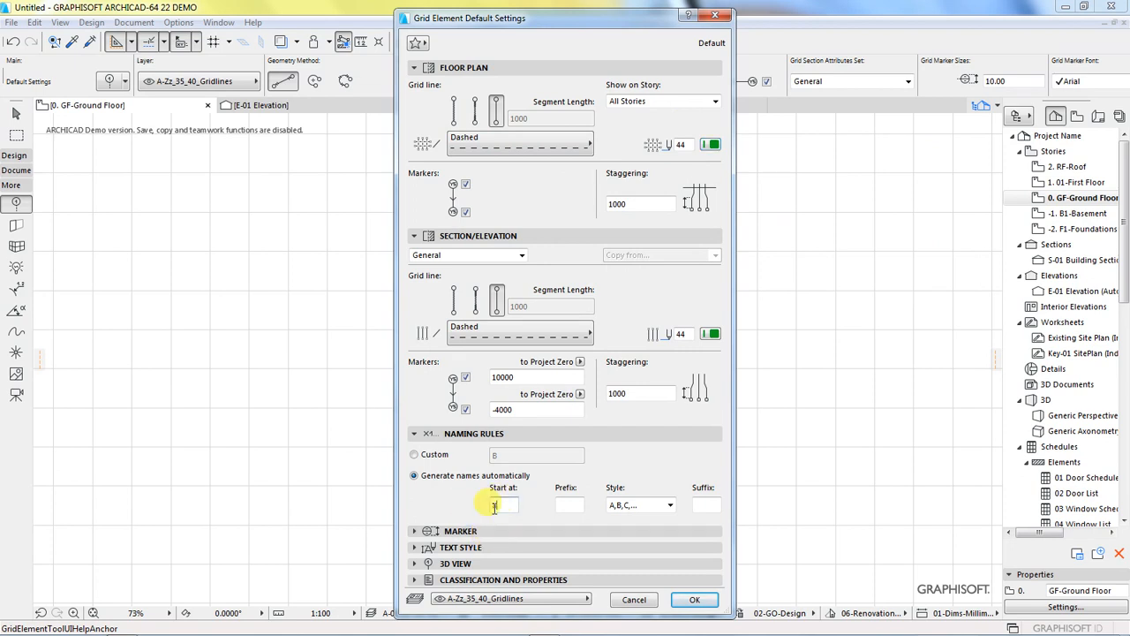
text(A)
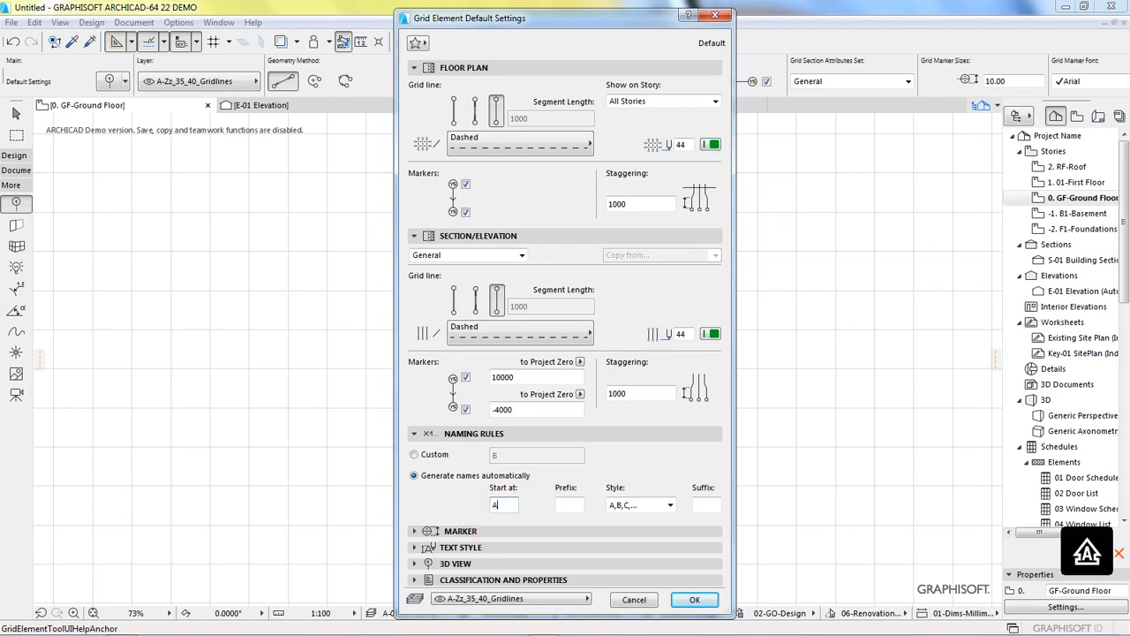
click(694, 599)
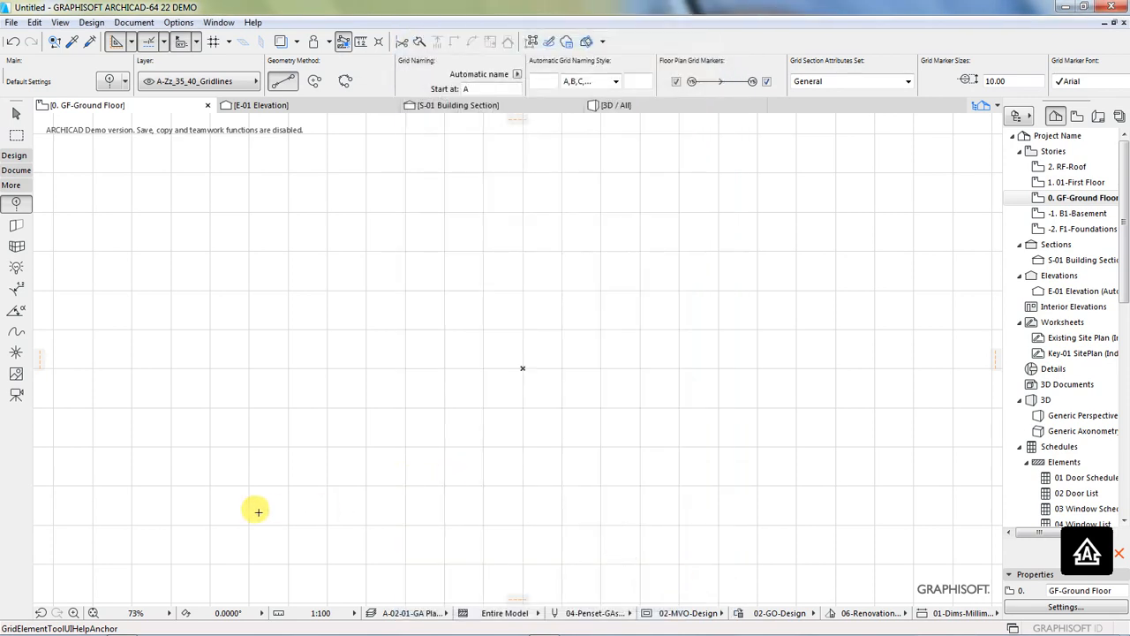
click(218, 504)
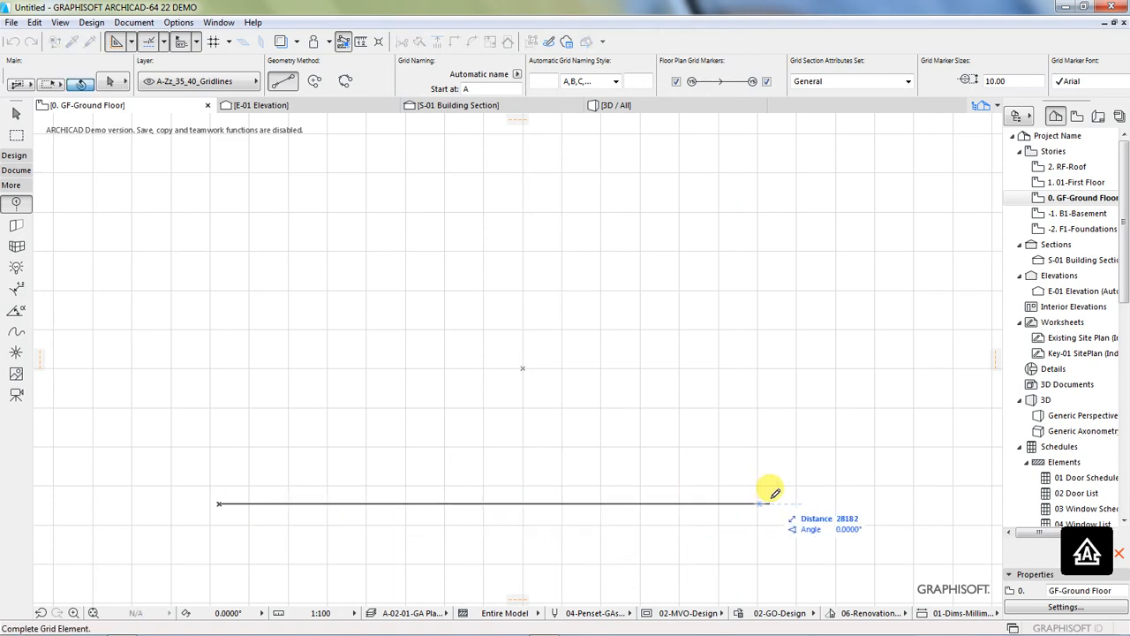
click(854, 487)
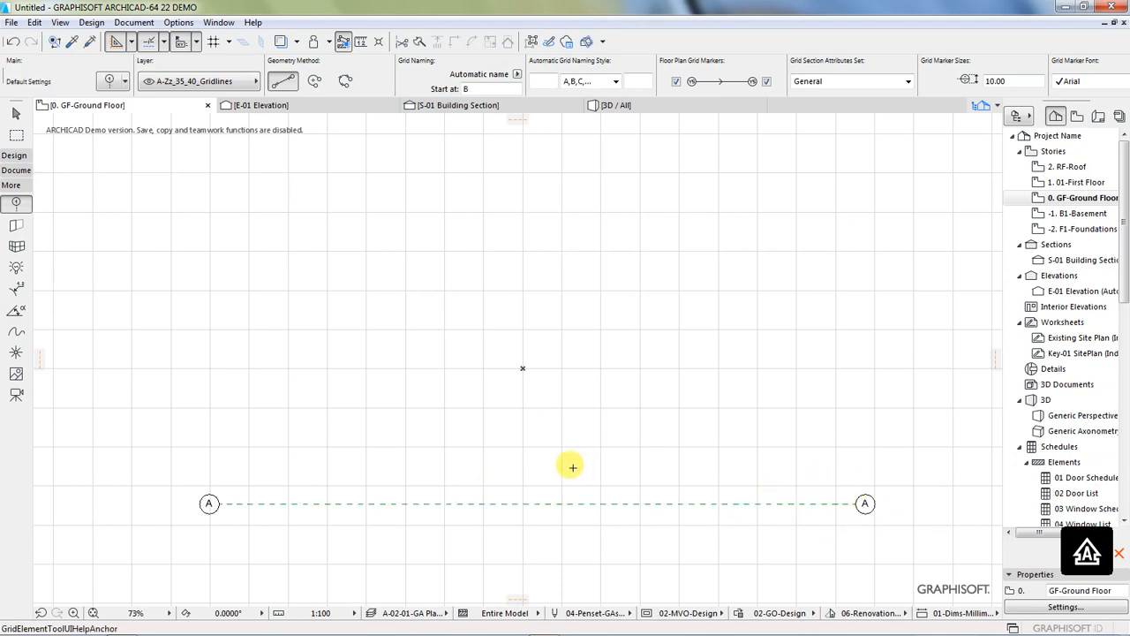
Step: Drag a copy of the horizontal grid line 3000 mm straight up in the plan
shift+click(446, 504)
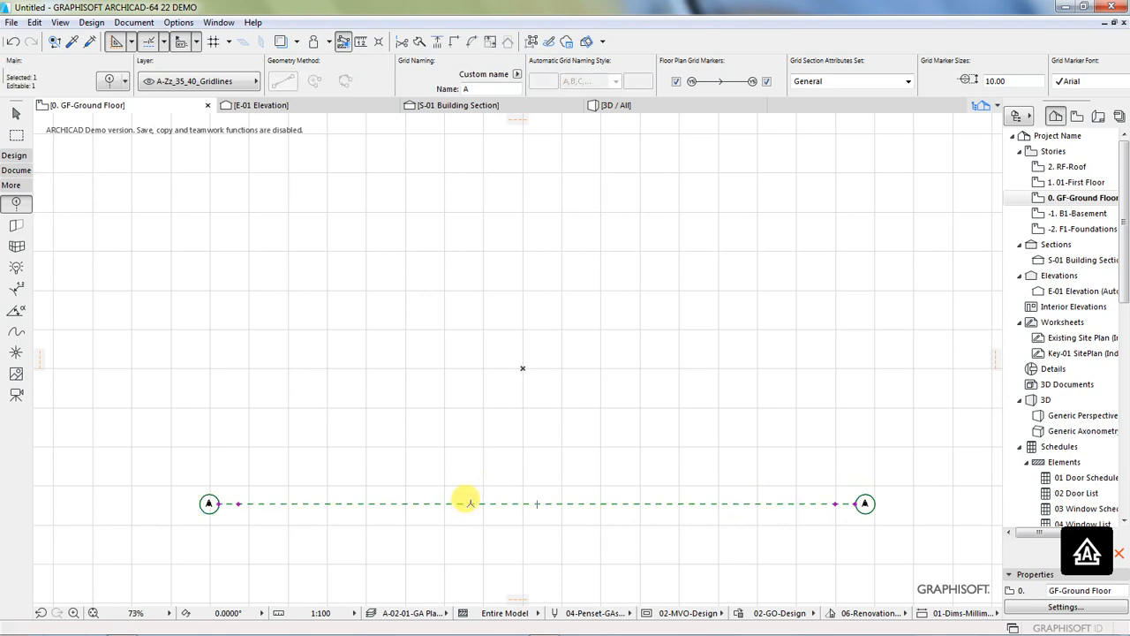
right_click(434, 487)
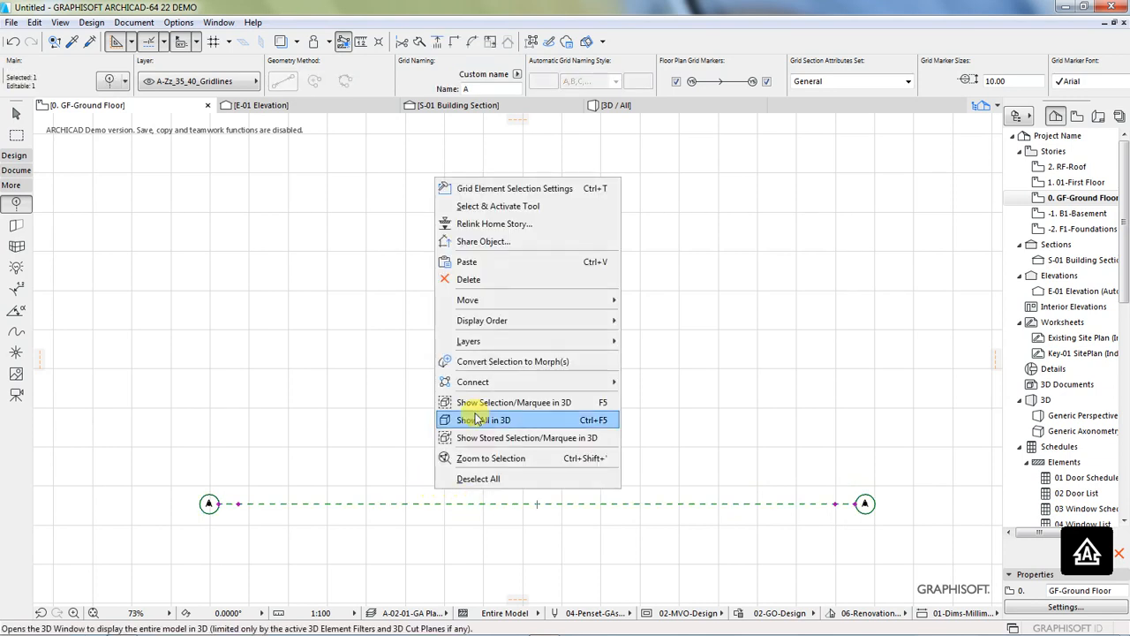
mouse_move(493, 299)
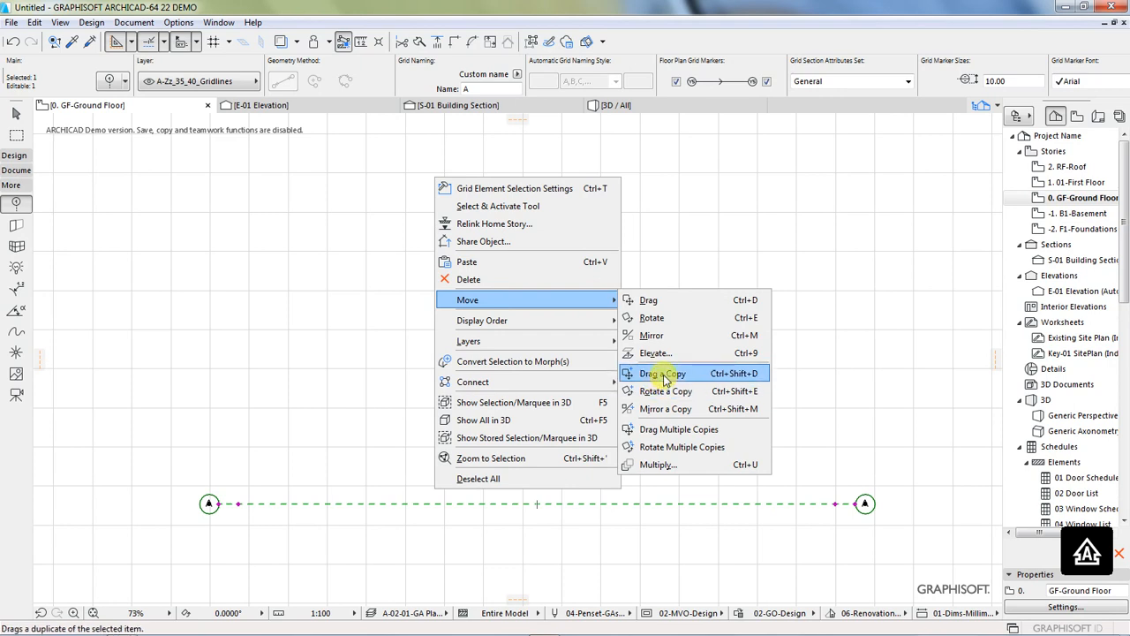
click(663, 373)
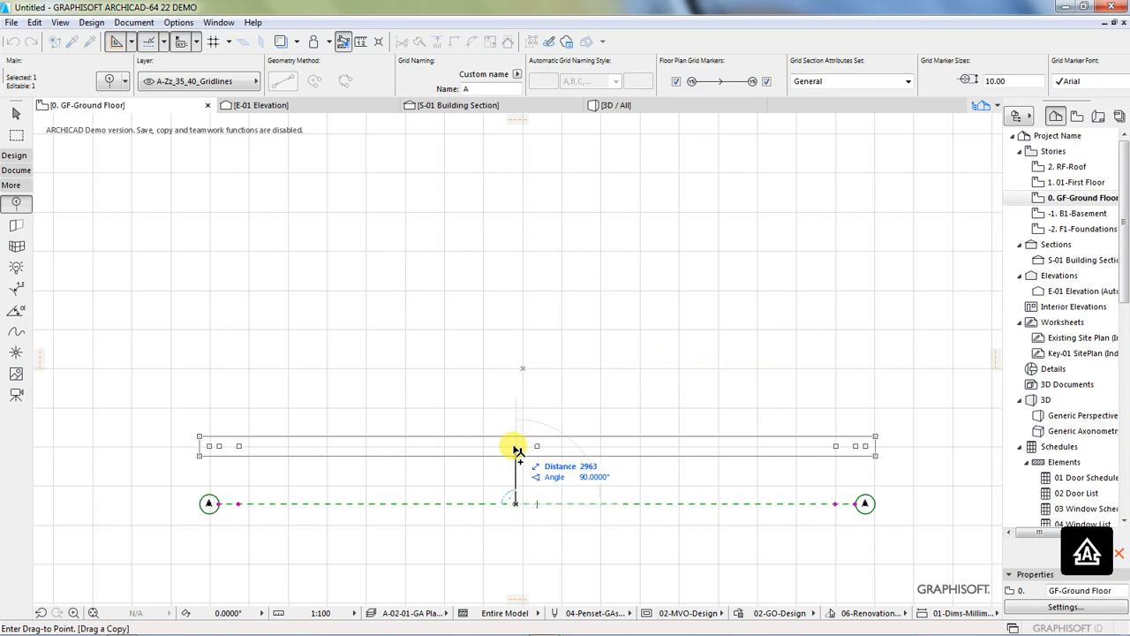
key(Tab)
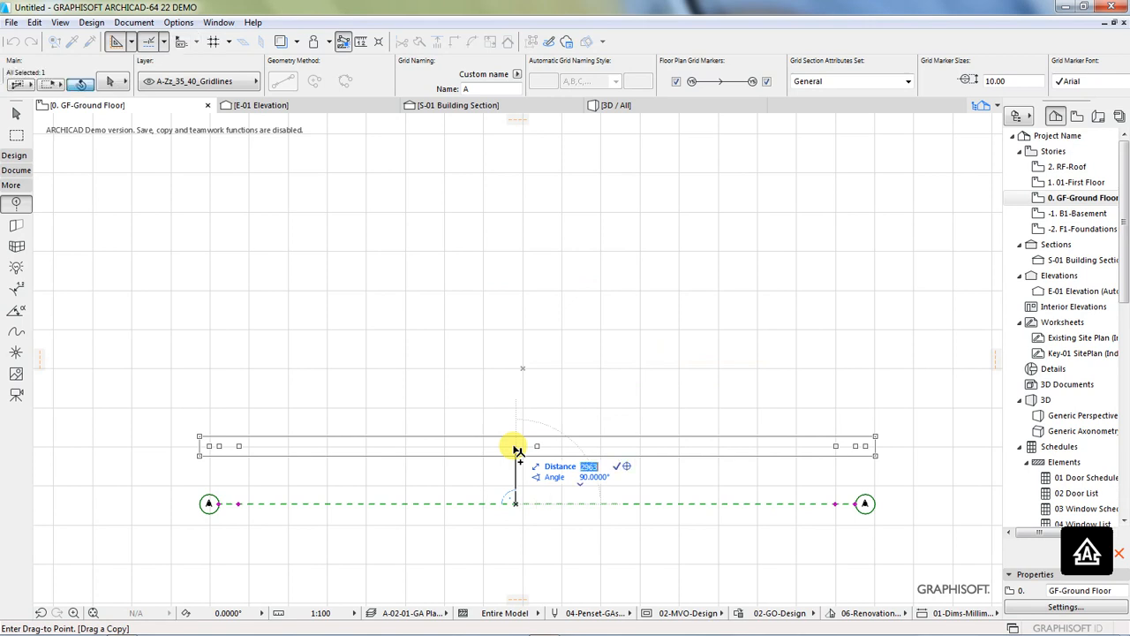
text(300)
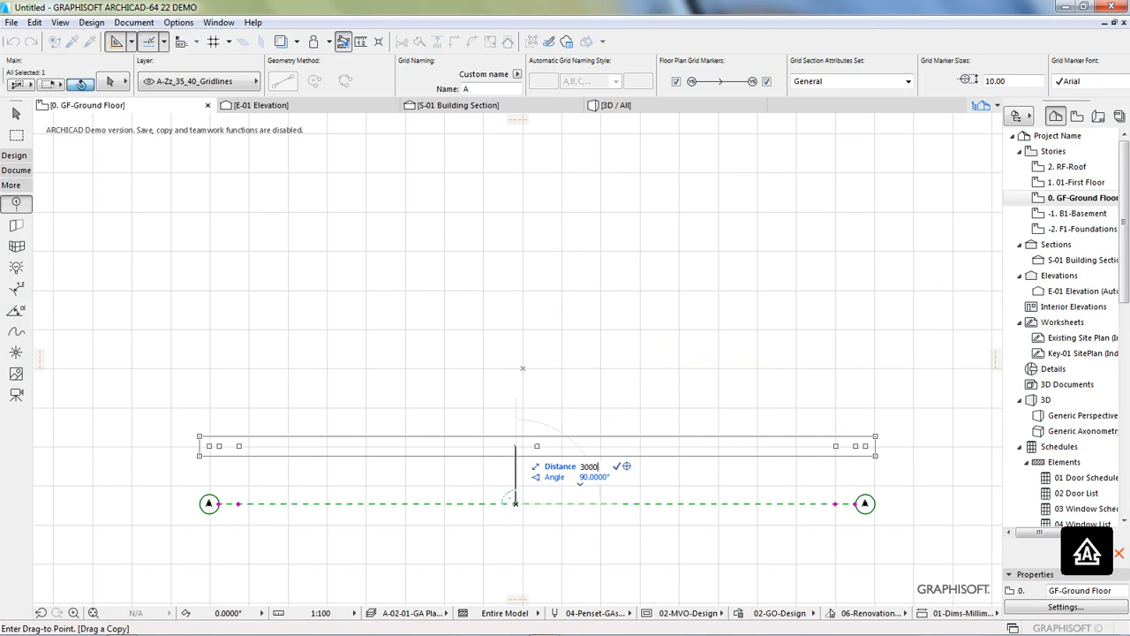
text(0)
key(Return)
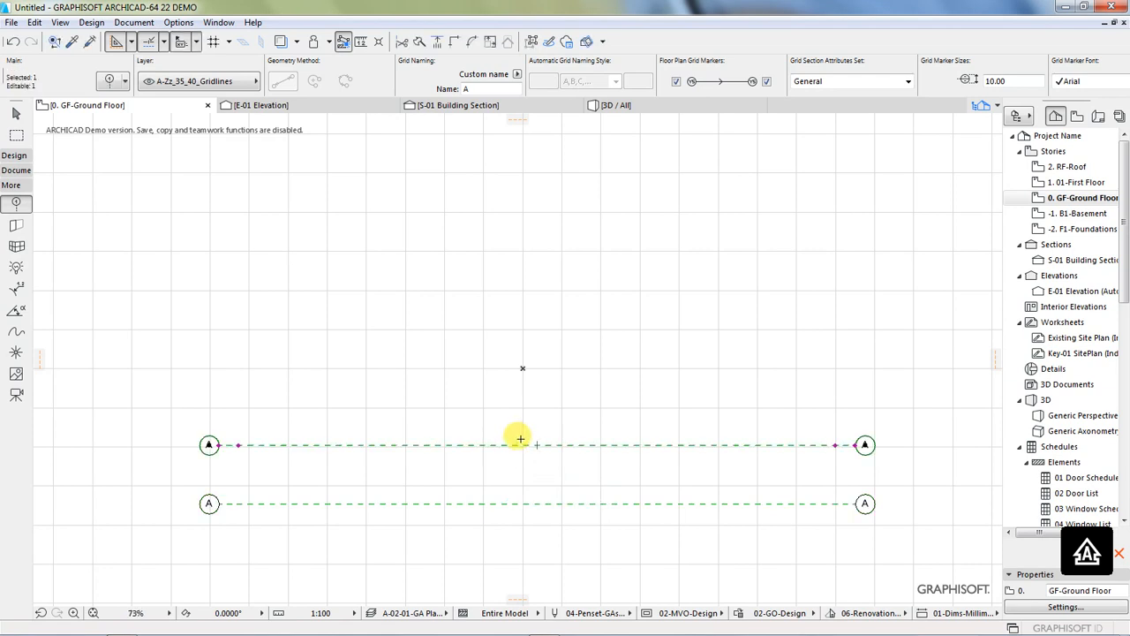
Step: Drag a copy of the second grid line 1800 mm straight up
right_click(521, 444)
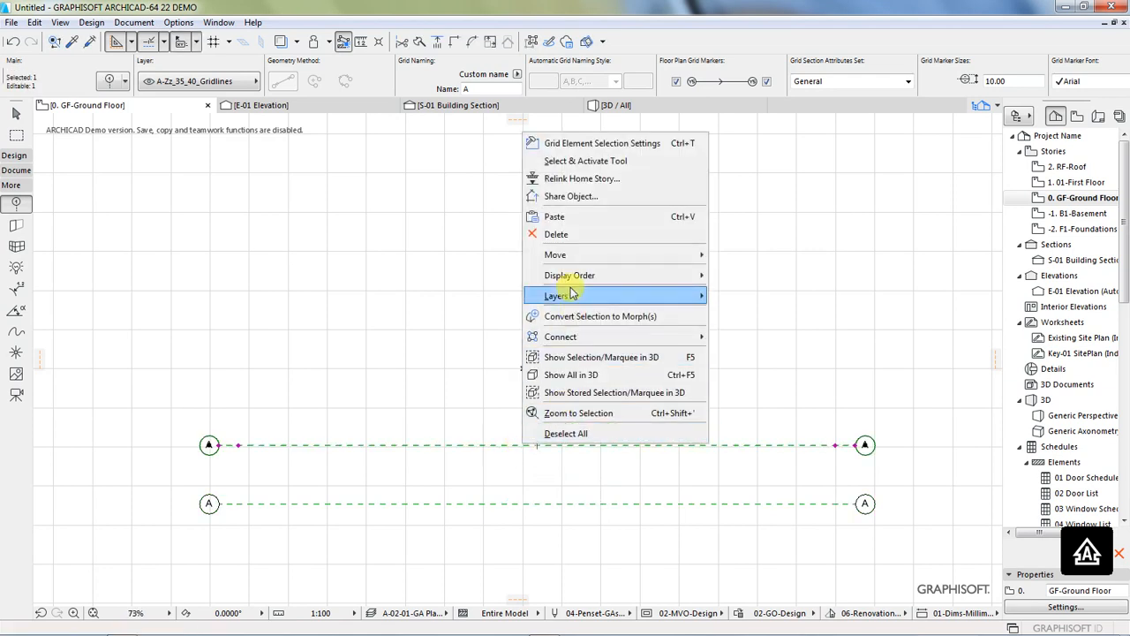
mouse_move(561, 256)
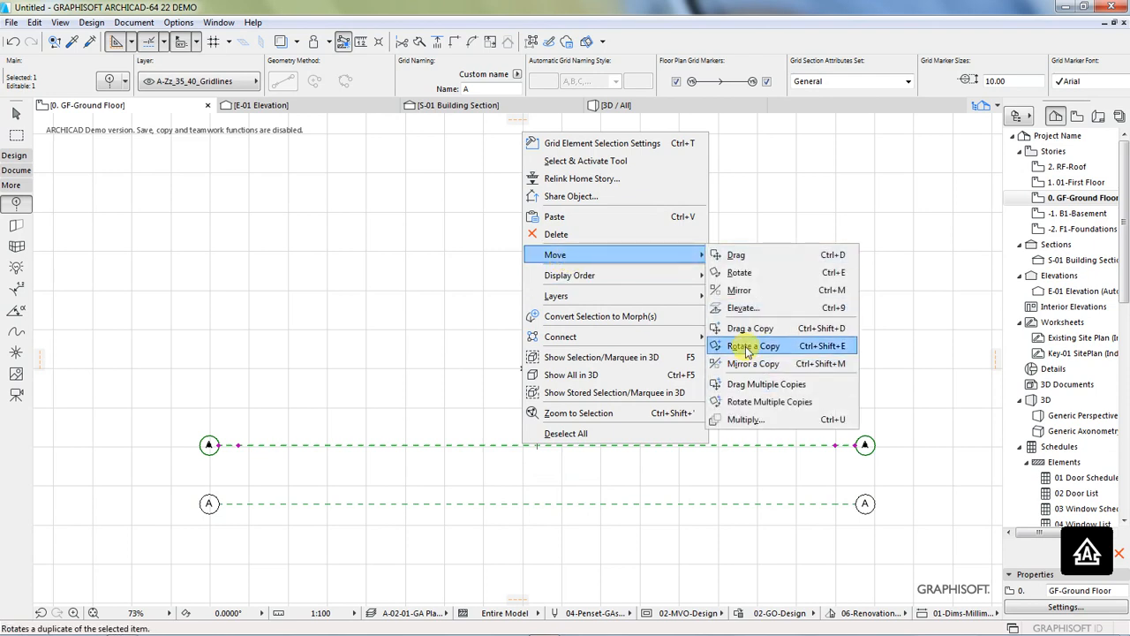
click(750, 328)
click(598, 444)
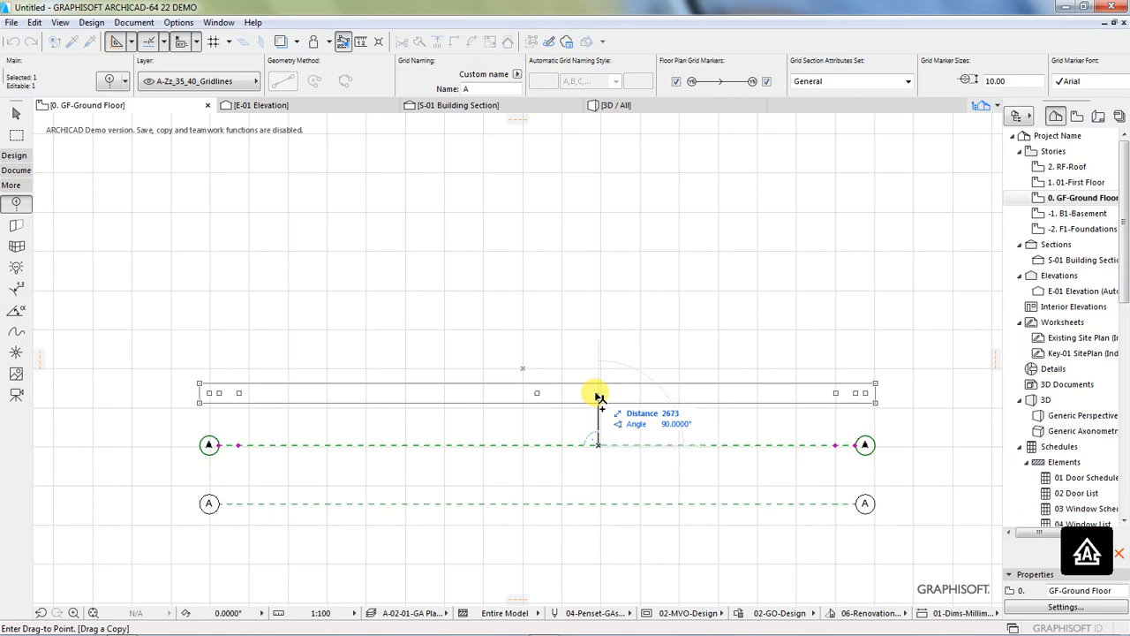
text(180)
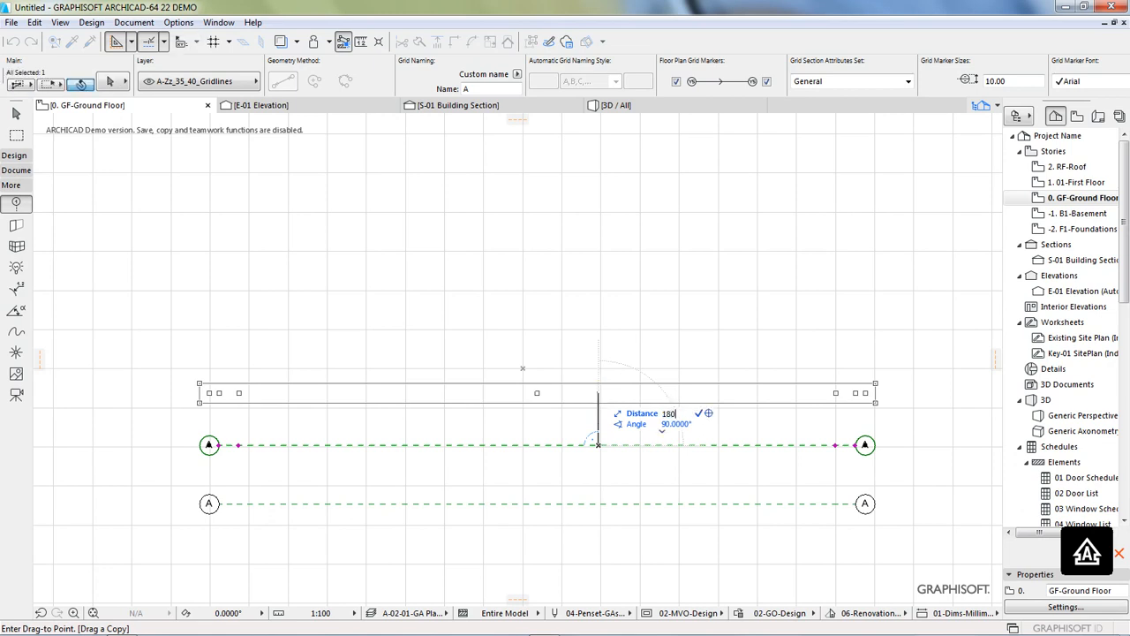
text(0)
key(Return)
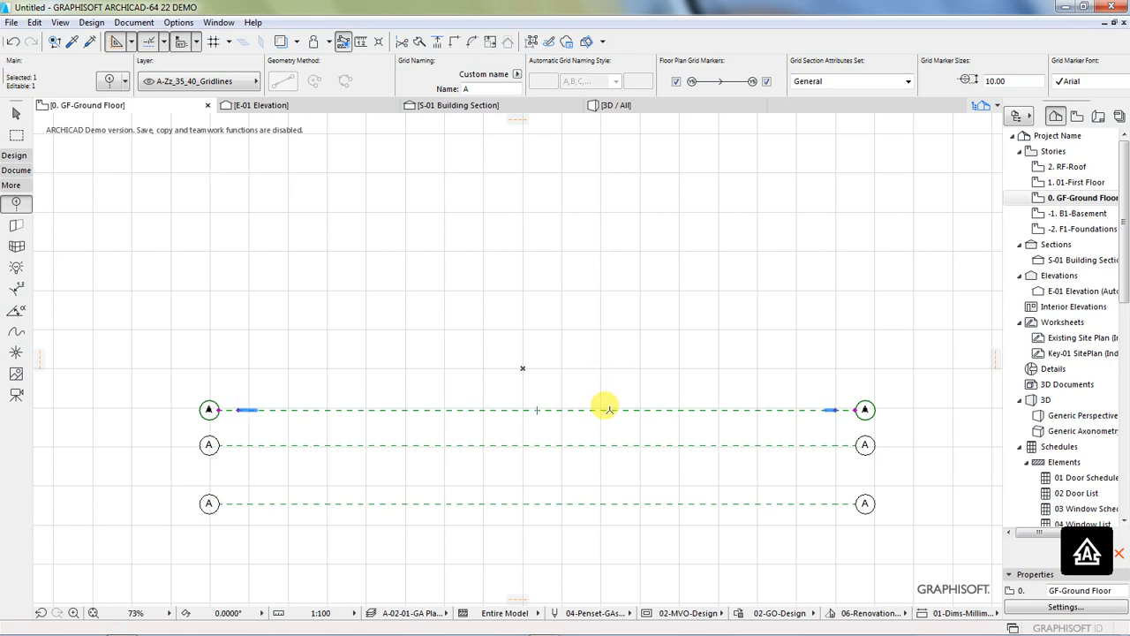
Step: Drag a copy of the third grid line from the bottom 3000 mm straight up
right_click(609, 409)
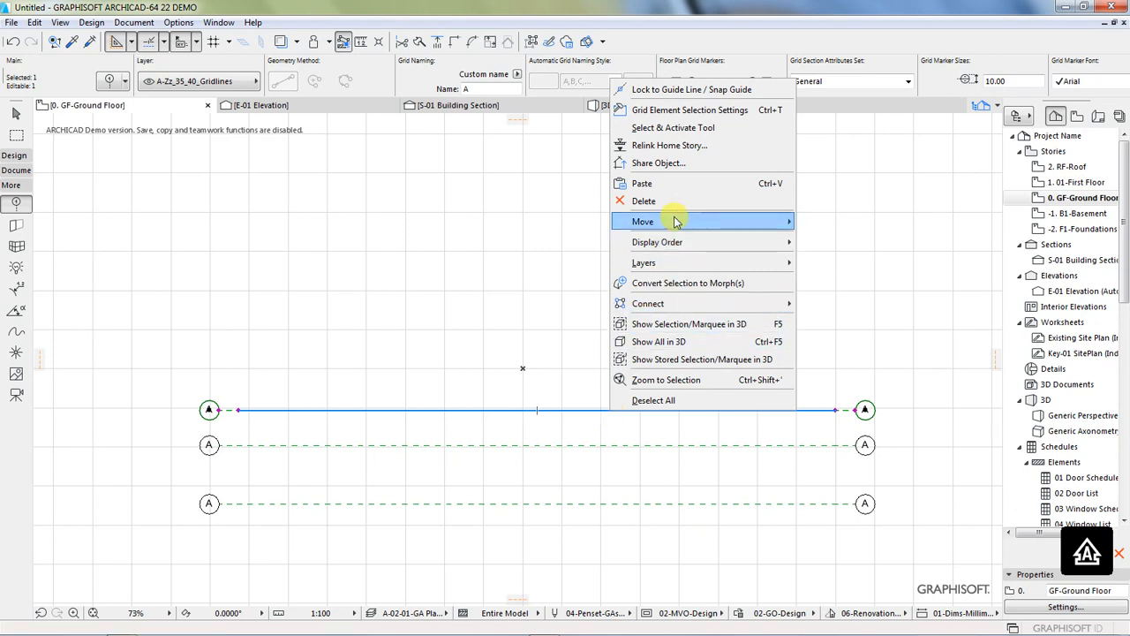
mouse_move(706, 221)
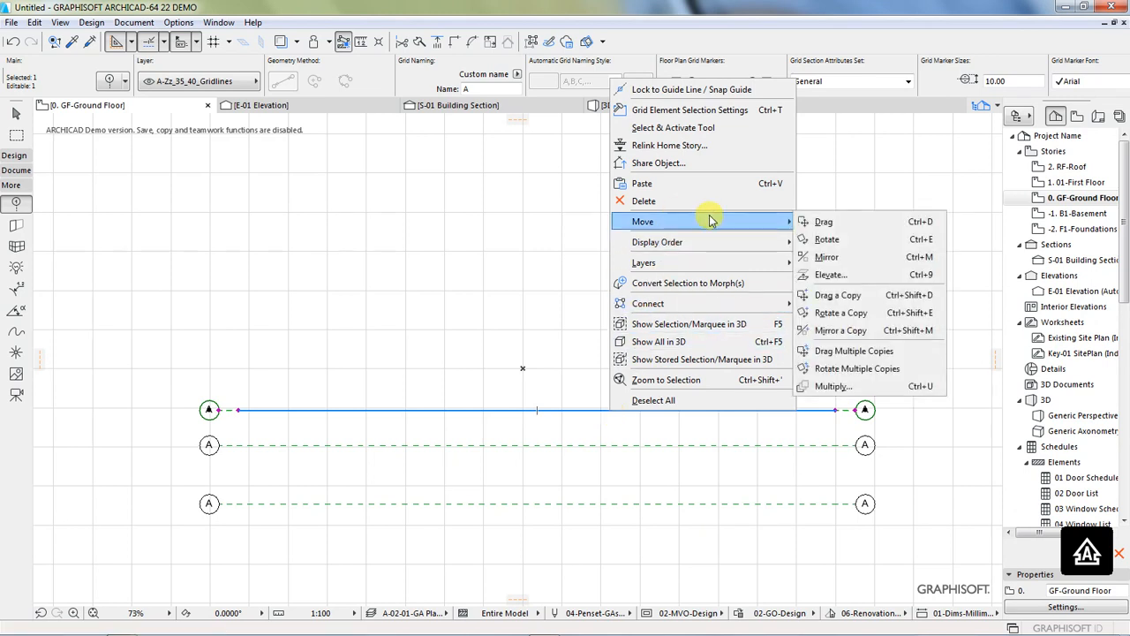
click(836, 302)
click(578, 410)
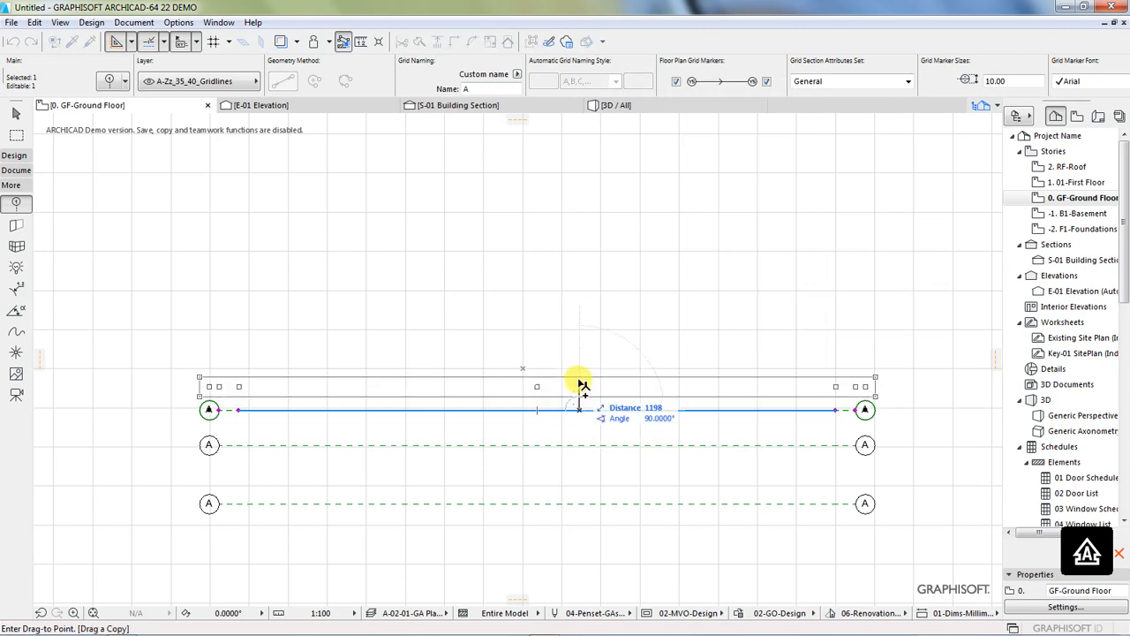
text(3000)
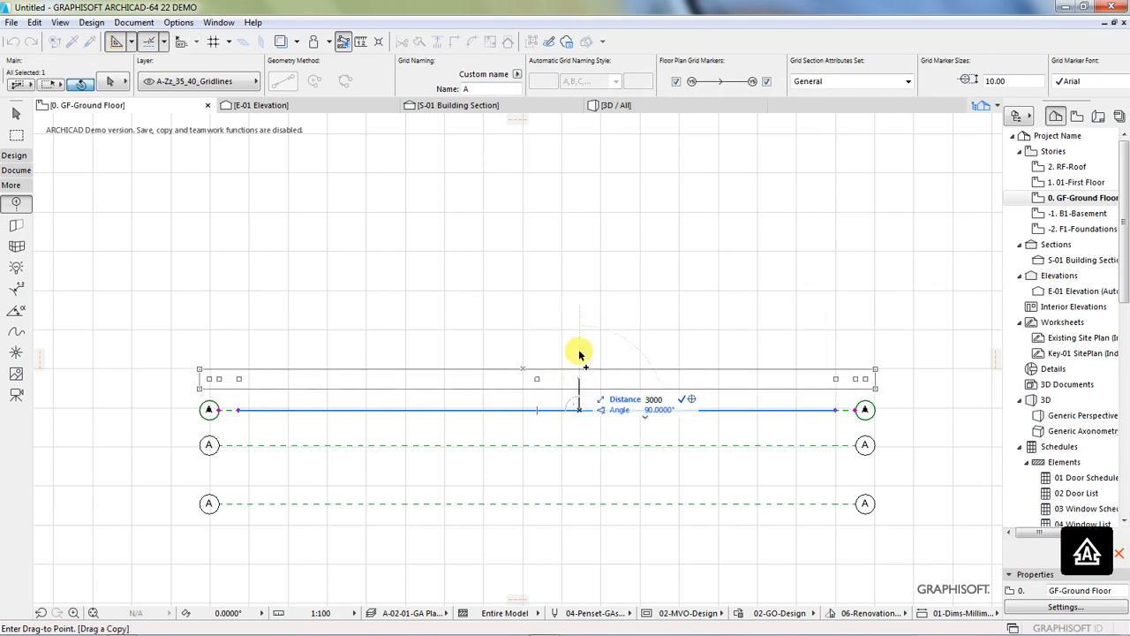
key(Return)
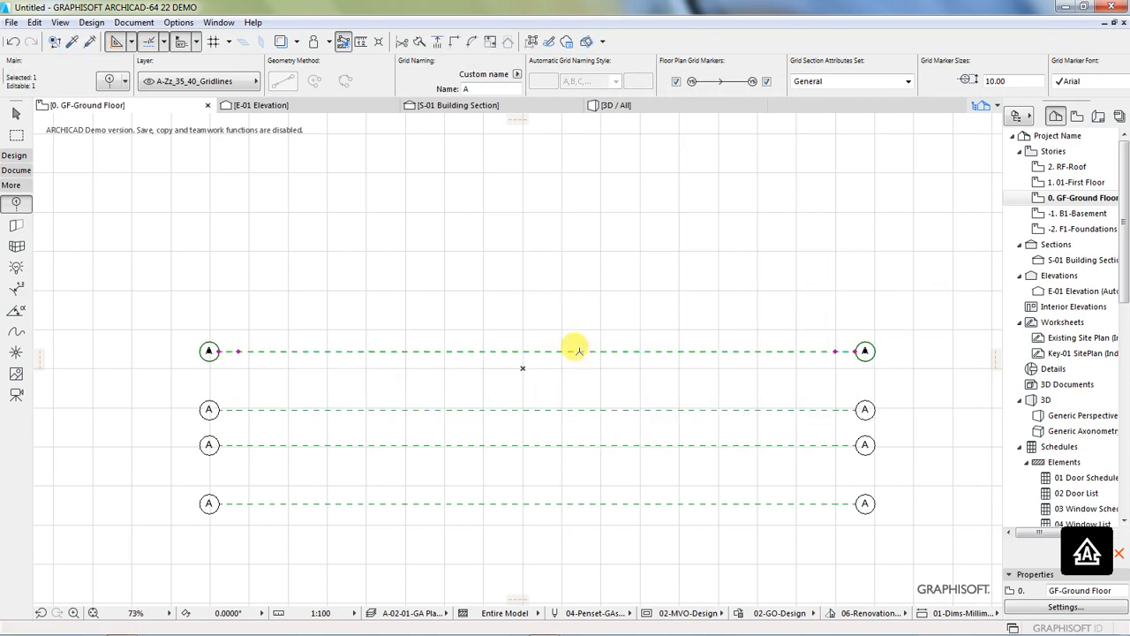
Step: Drag a copy of the fourth grid line 3000 mm straight up as the fifth line, and clear the selection
right_click(578, 352)
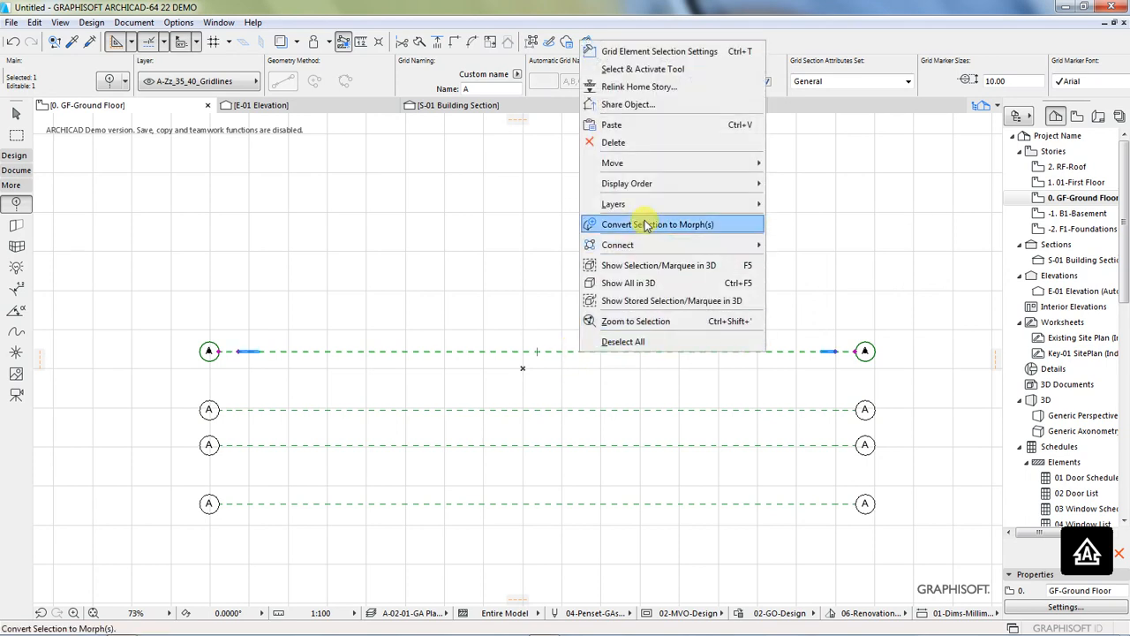
mouse_move(625, 168)
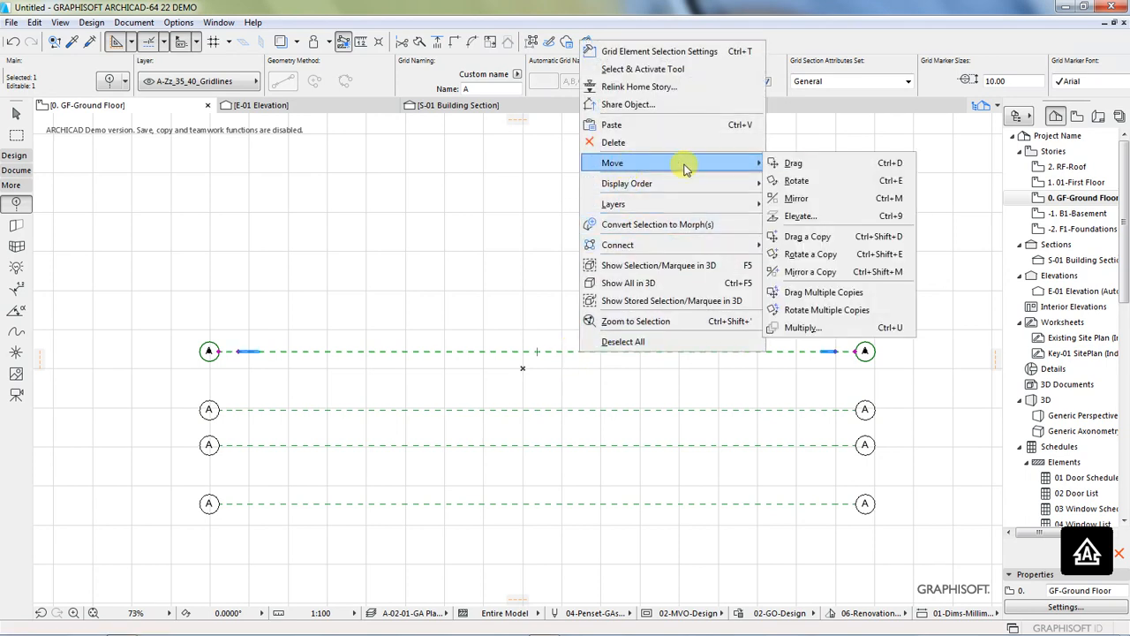
click(803, 236)
click(589, 351)
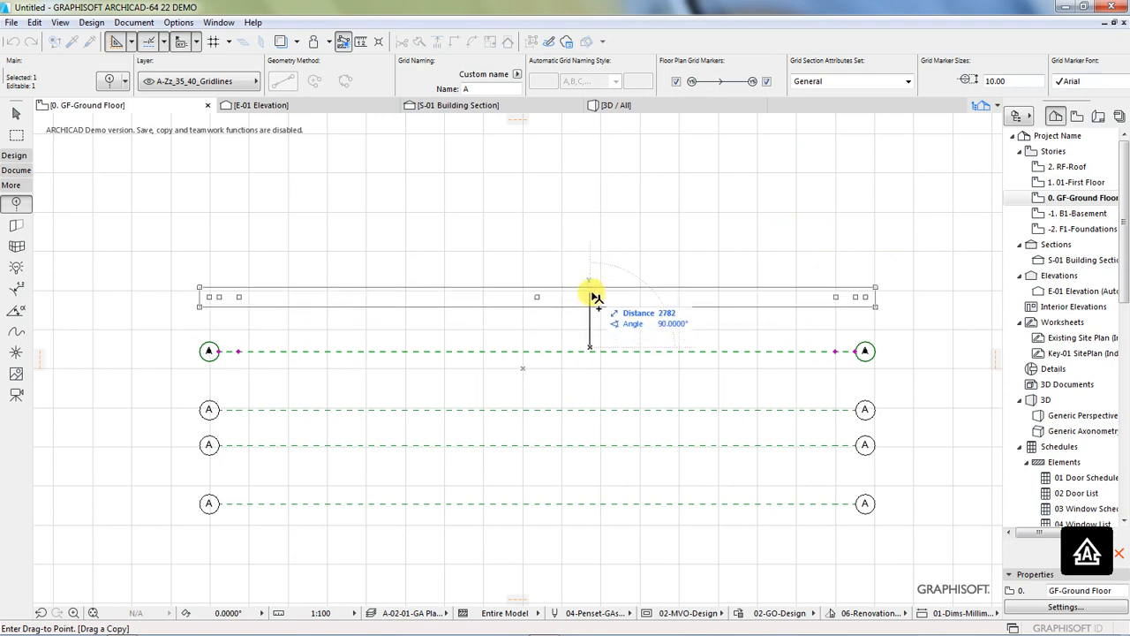
text(3000)
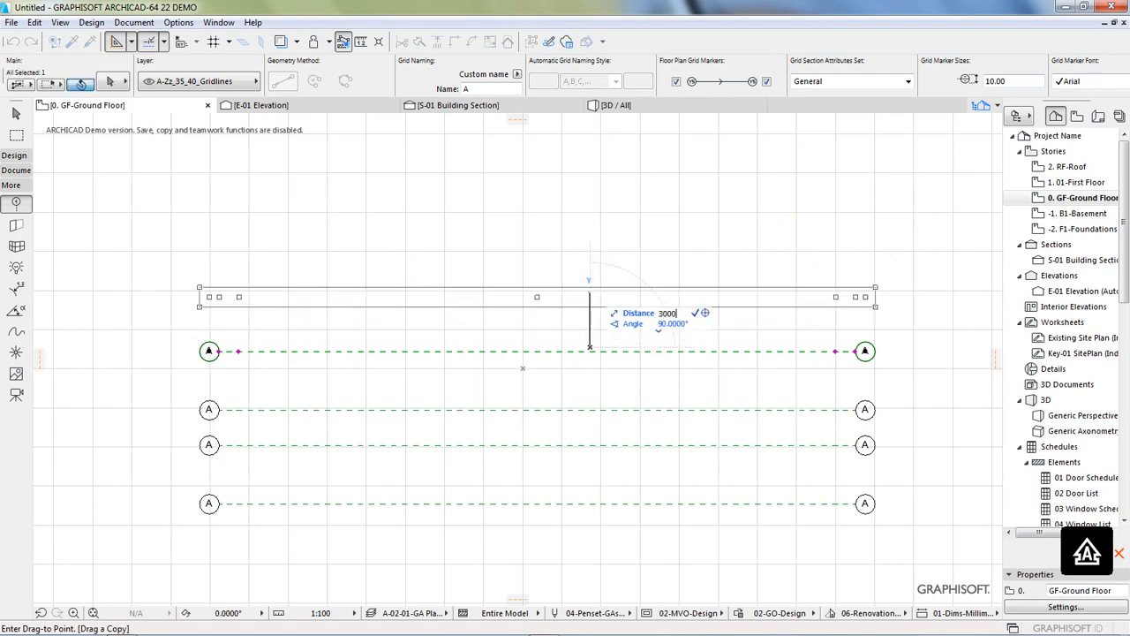
key(Return)
key(Escape)
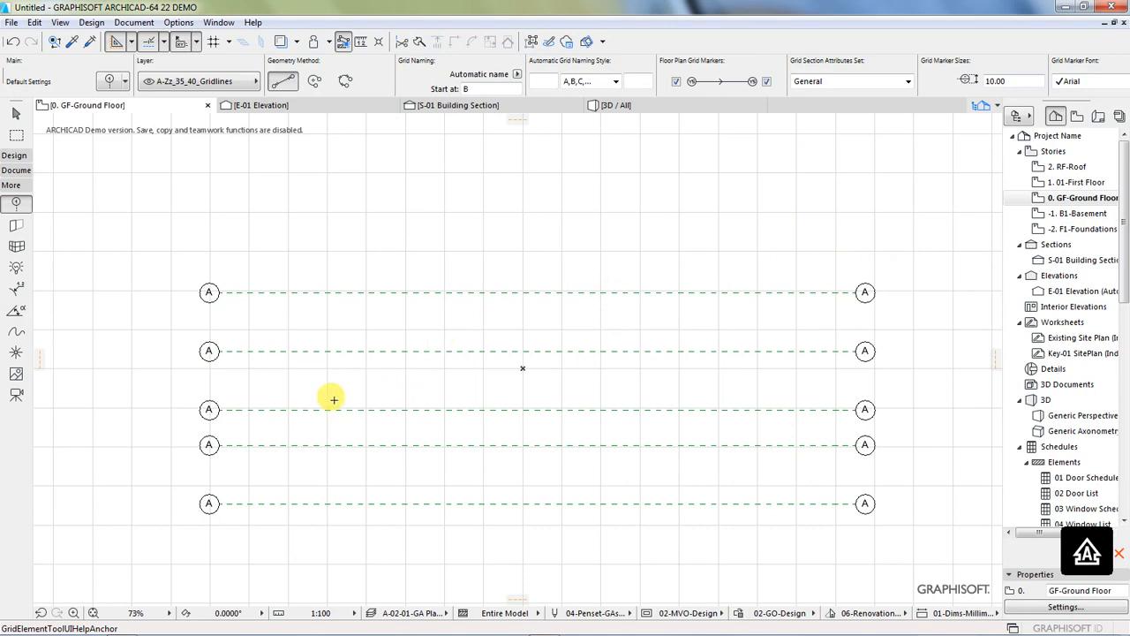
scroll(193, 458, up, 2)
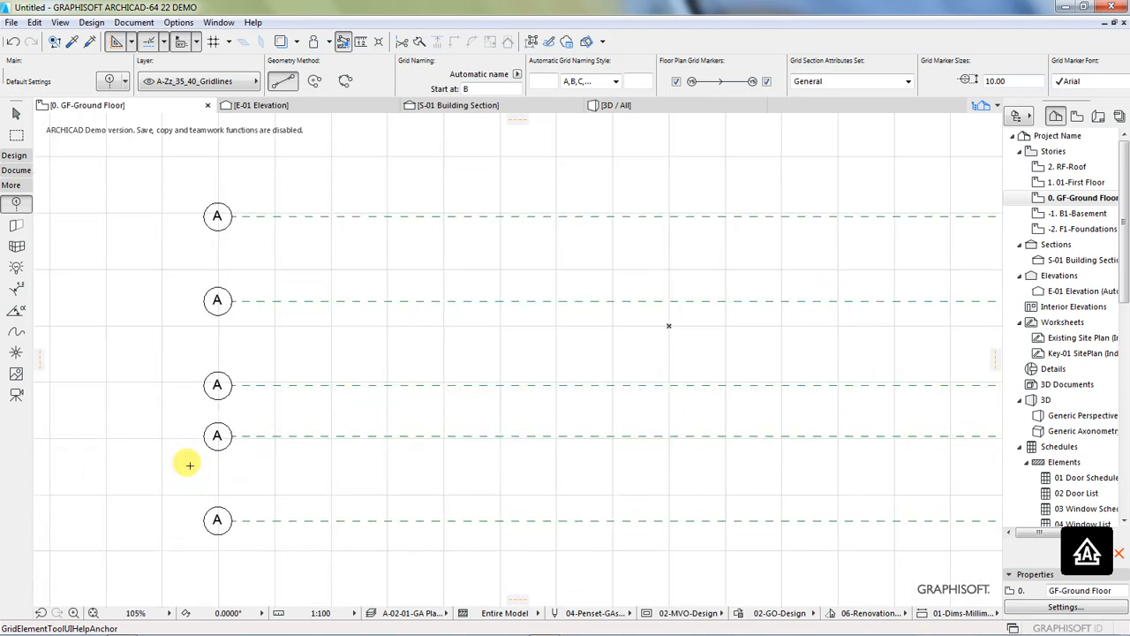
Step: Open the default settings of the Dimension tool and switch the witness line to the custom length type
scroll(182, 460, down, 1)
scroll(179, 458, up, 1)
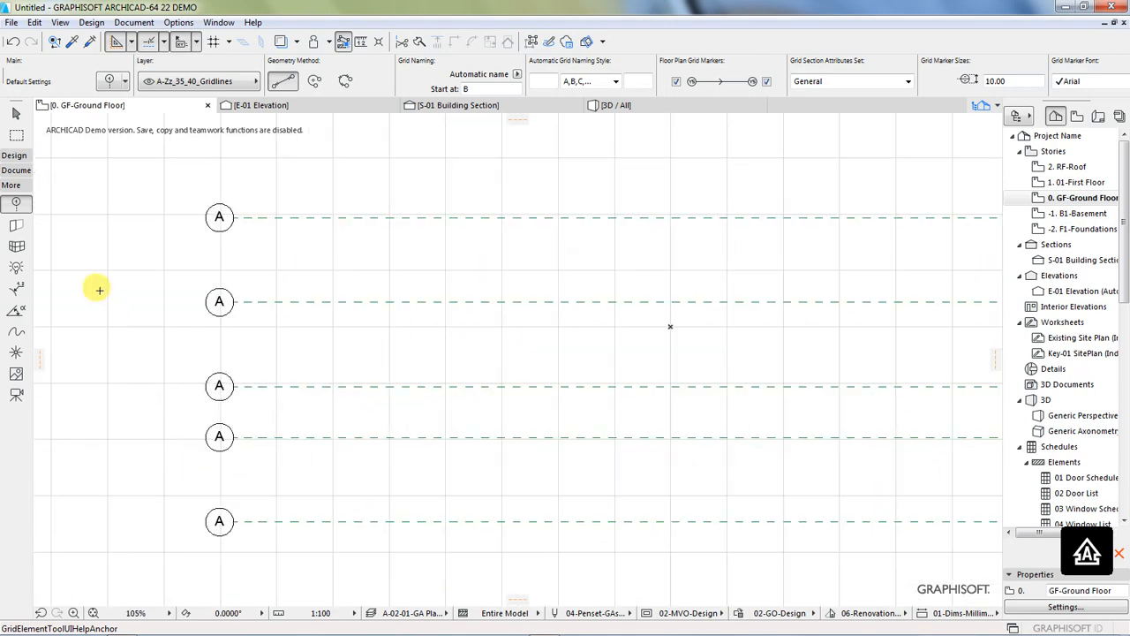
click(14, 170)
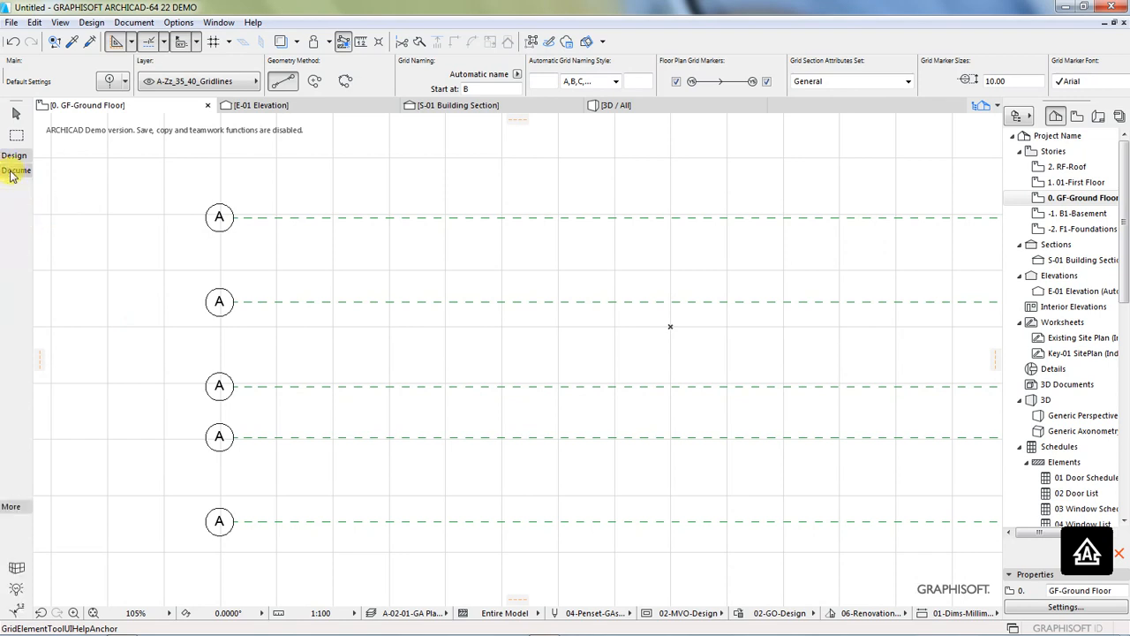
click(30, 192)
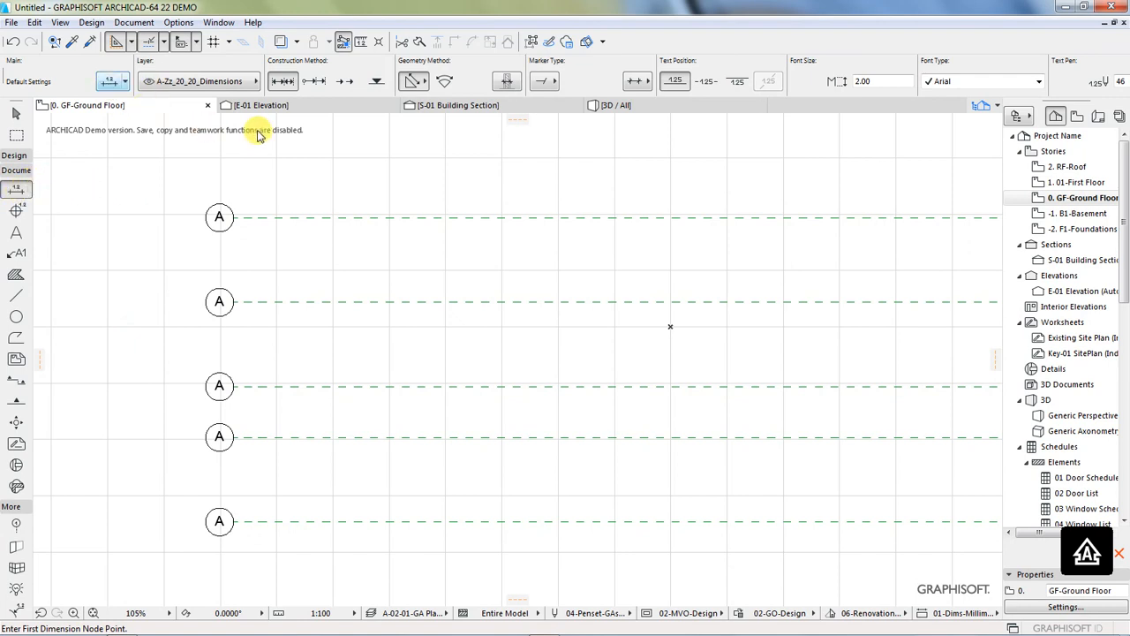
key(ctrl+t)
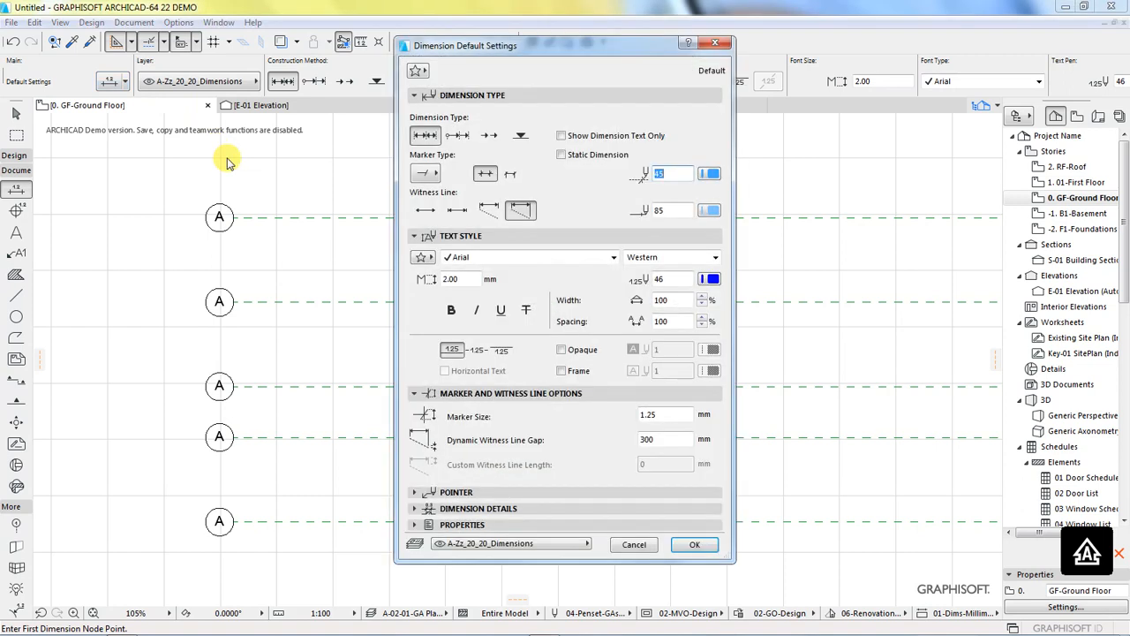
click(488, 214)
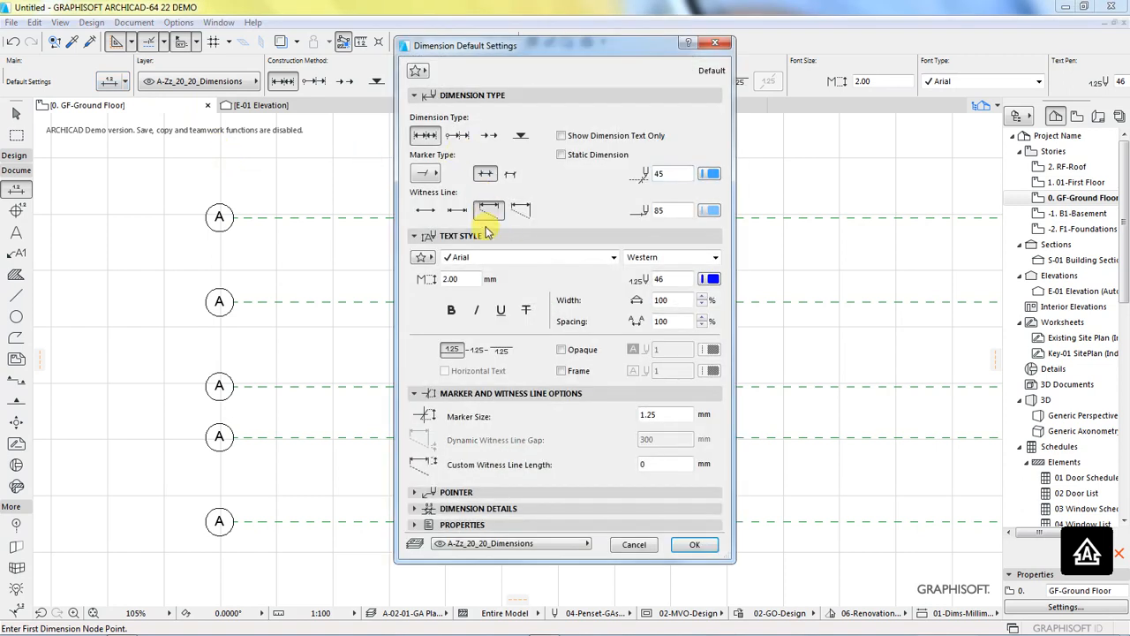
Step: Set the default dimension text to the Century Gothic font with a height of 3.00 mm
click(613, 256)
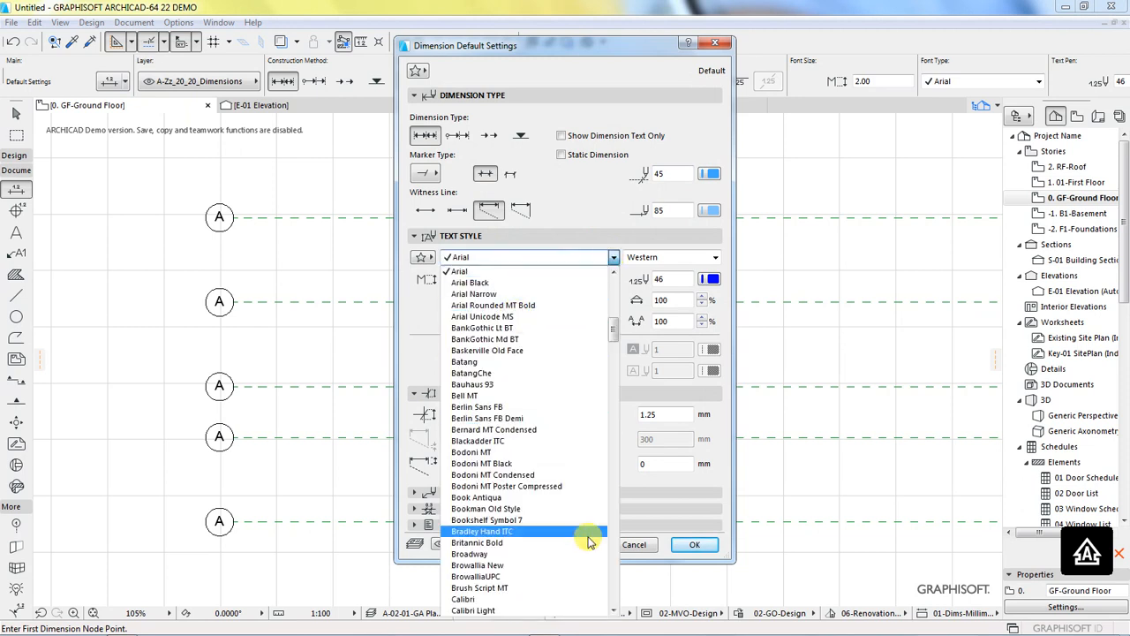
key(c)
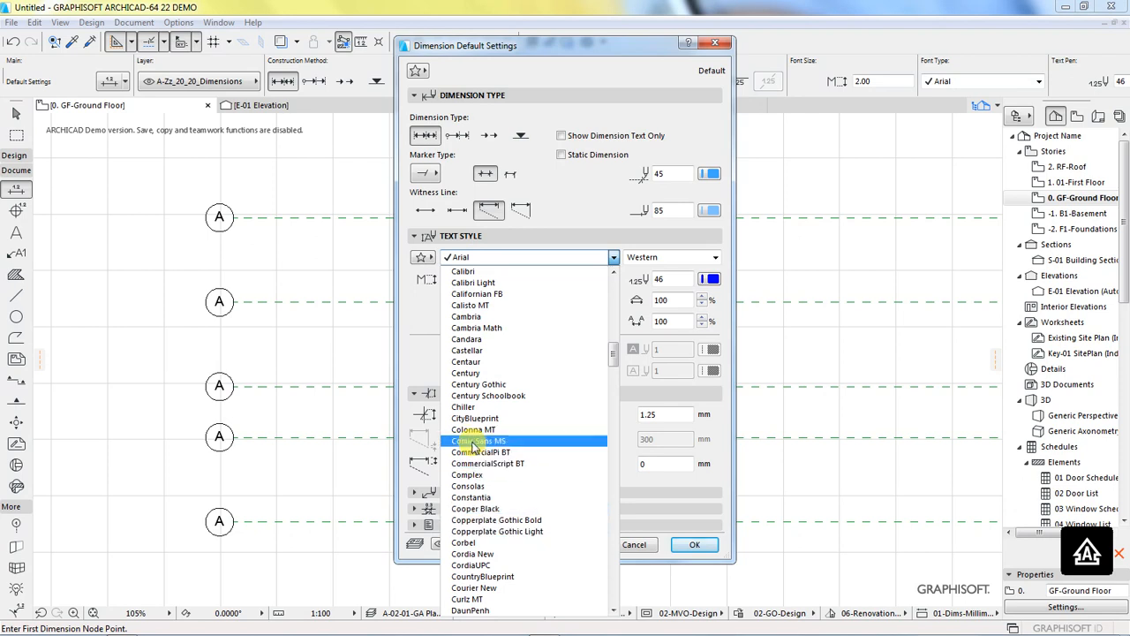
click(480, 386)
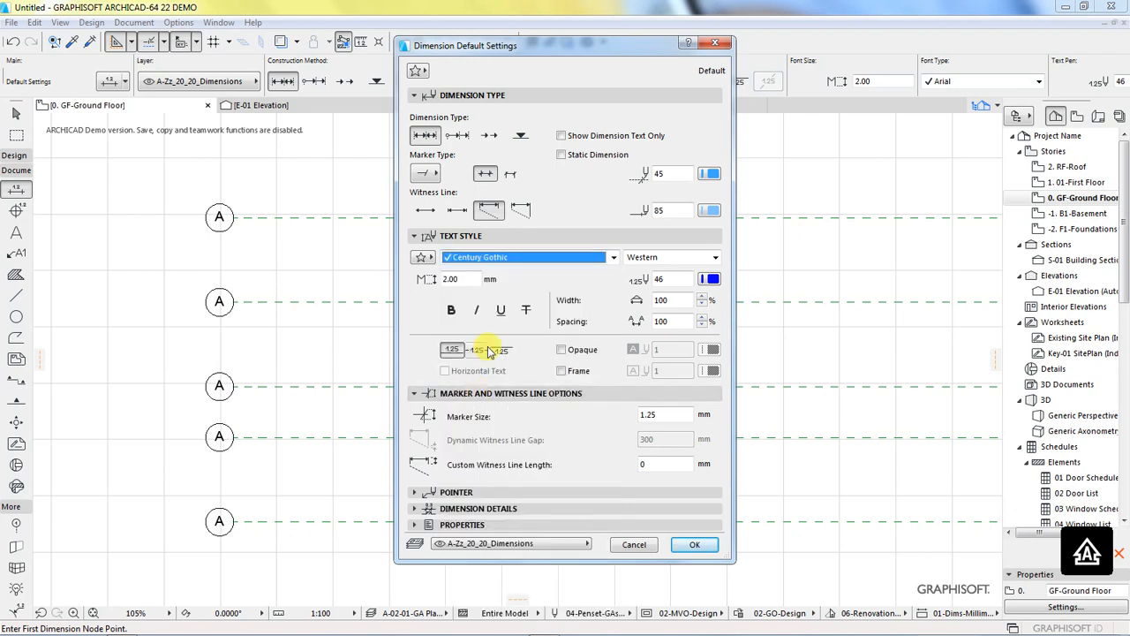
key(Tab)
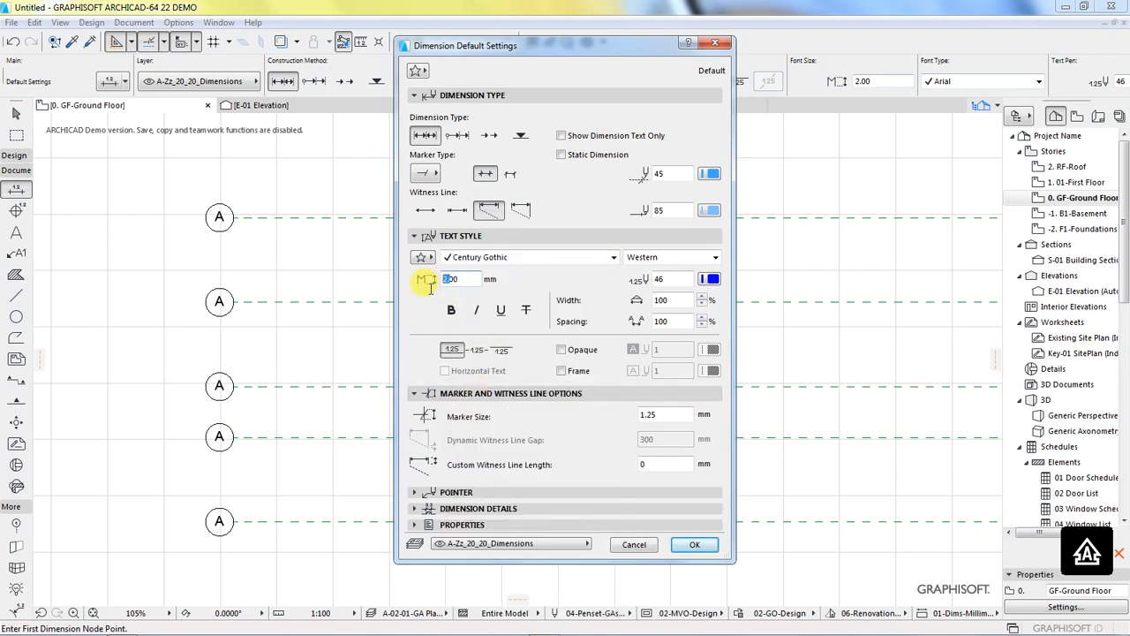
drag(463, 279, 429, 284)
Step: Set the dimension marker pen to 48 and the line pen to 88, place the text within the dimension line, and accept the settings
click(709, 175)
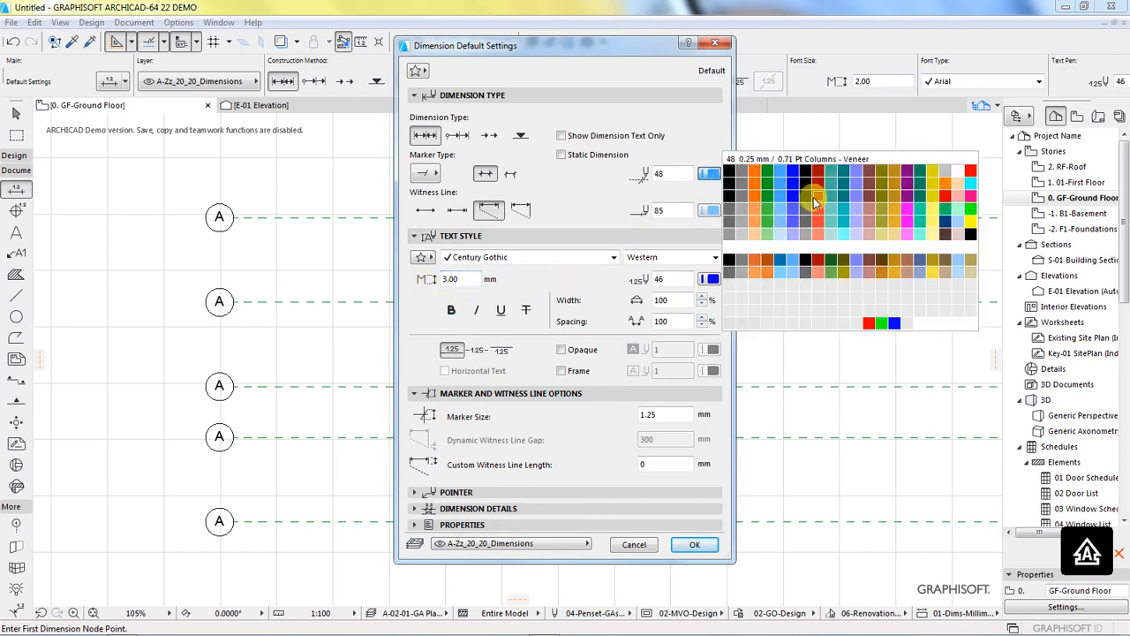
click(817, 196)
click(712, 211)
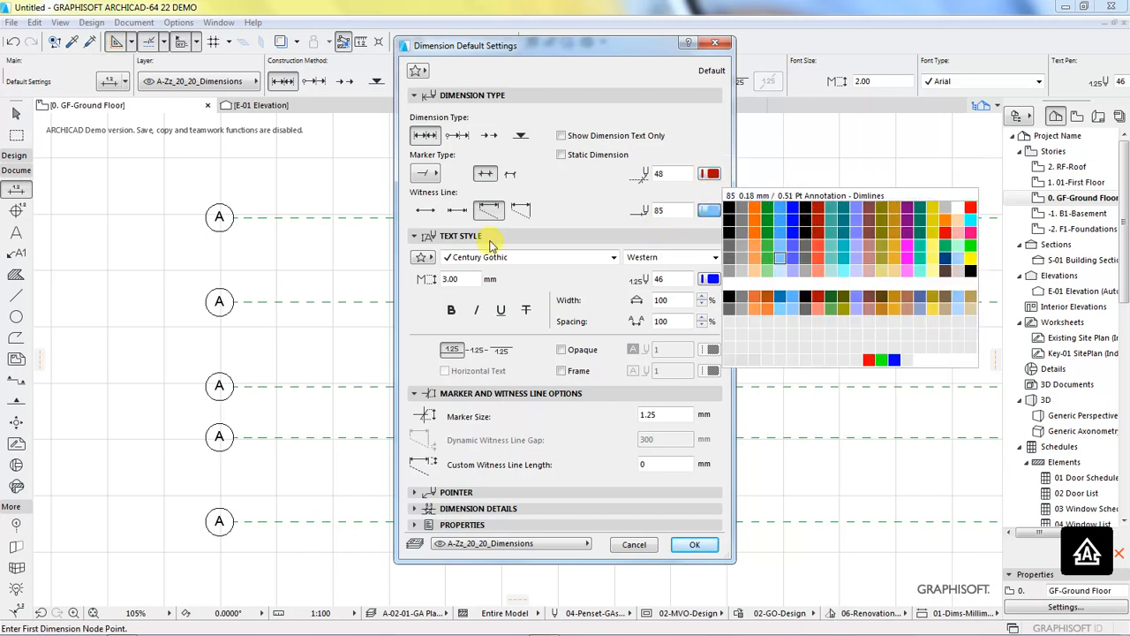
click(818, 258)
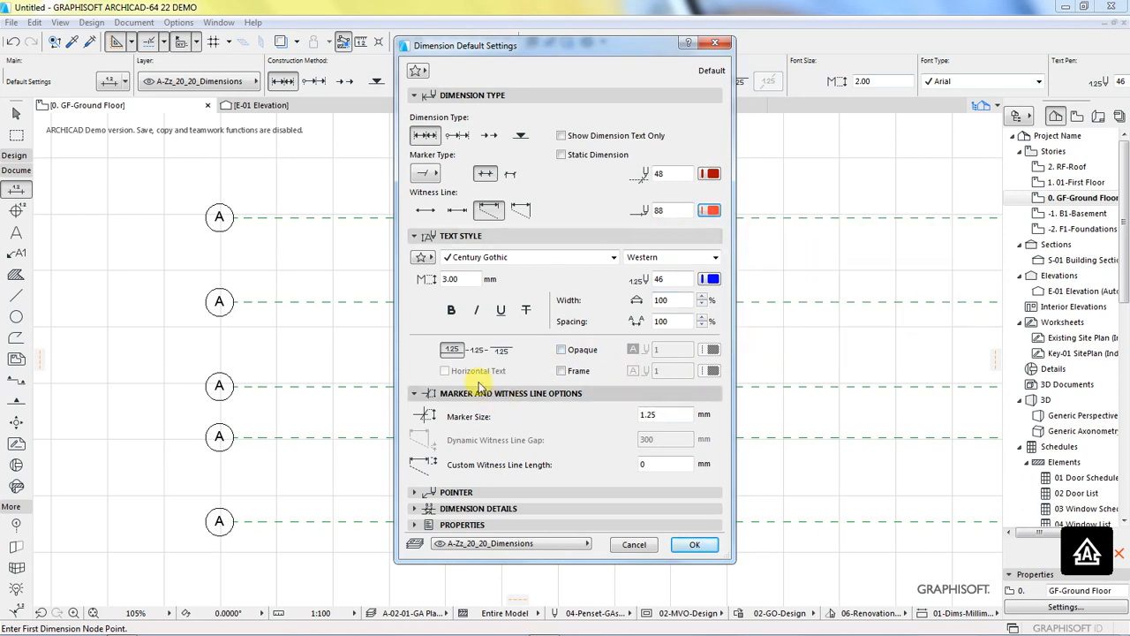
click(689, 542)
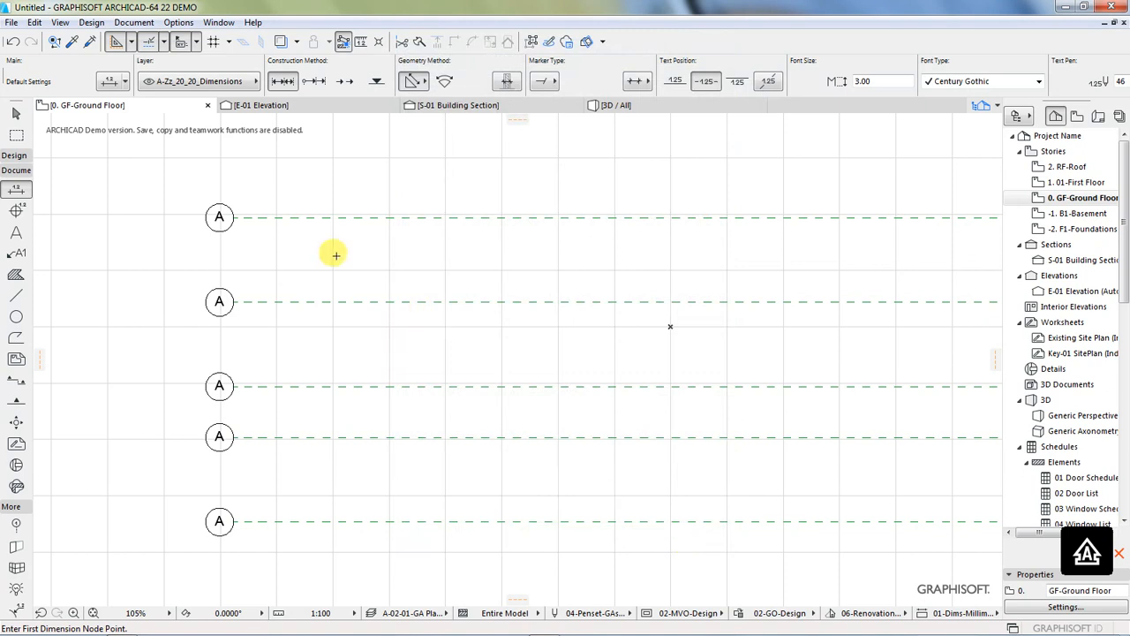
Step: Dimension the spacings between all five horizontal grid lines in one vertical chain just right of their markers
click(233, 216)
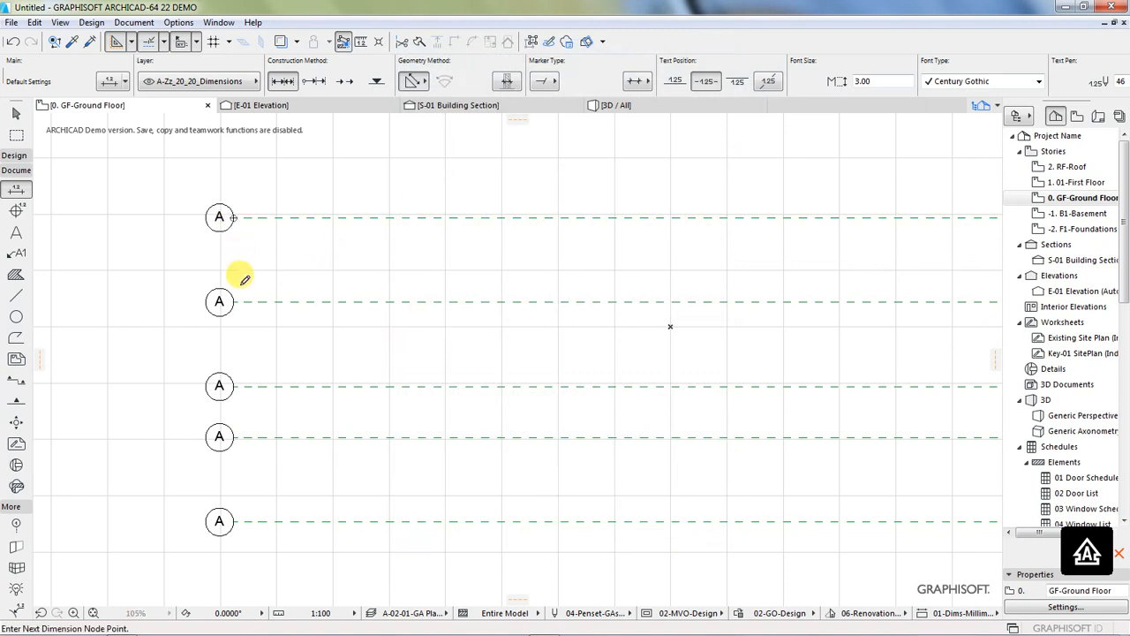
click(233, 302)
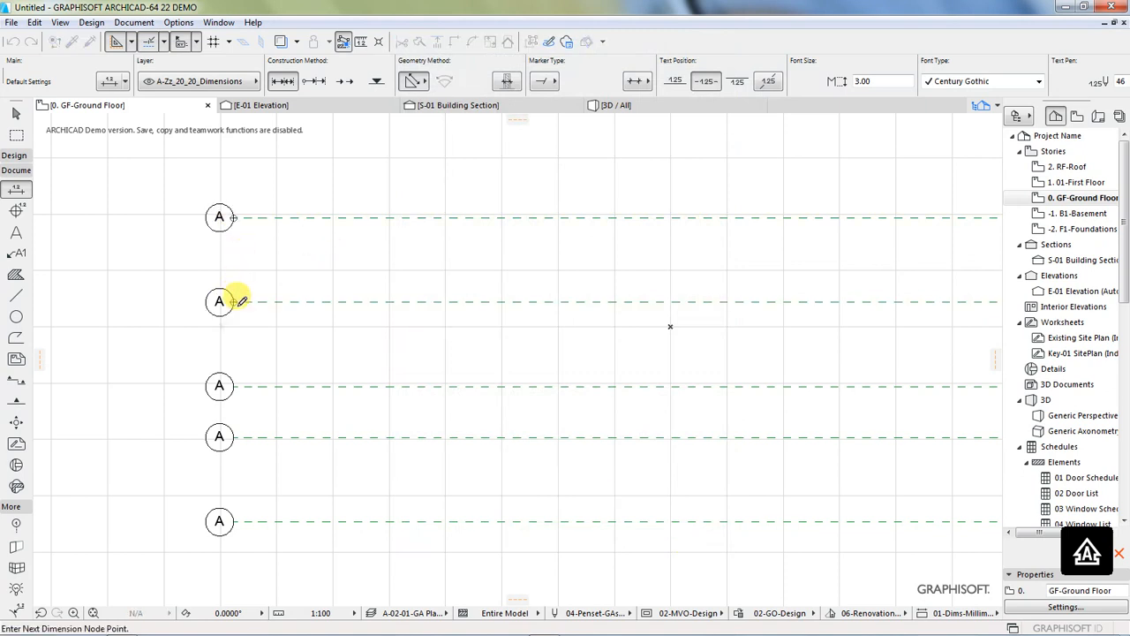
click(233, 386)
click(234, 436)
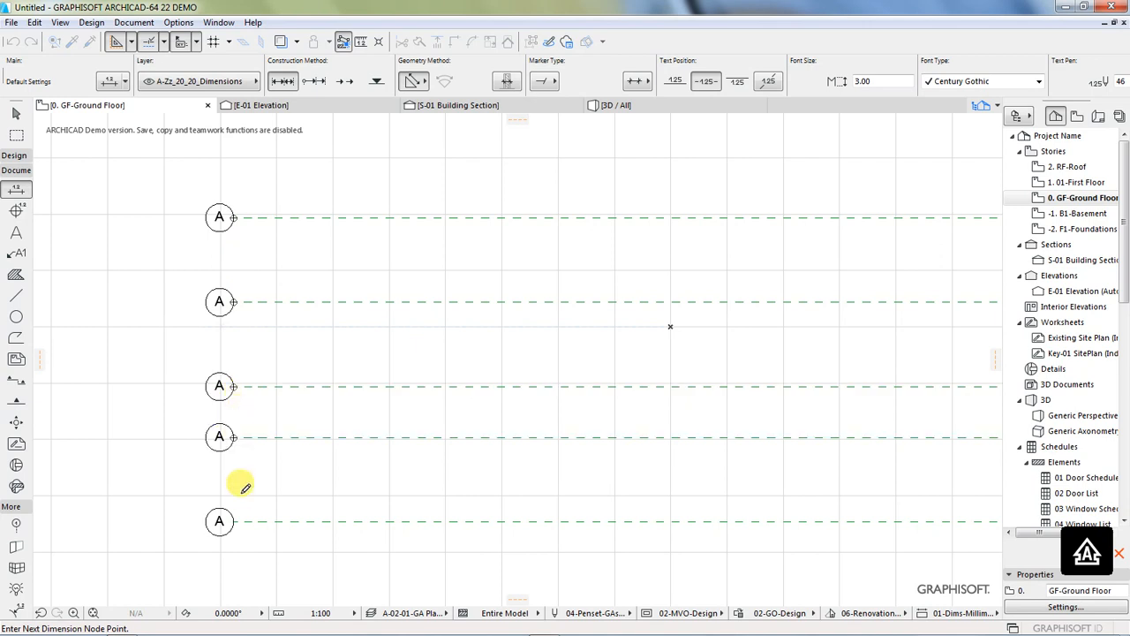
click(234, 521)
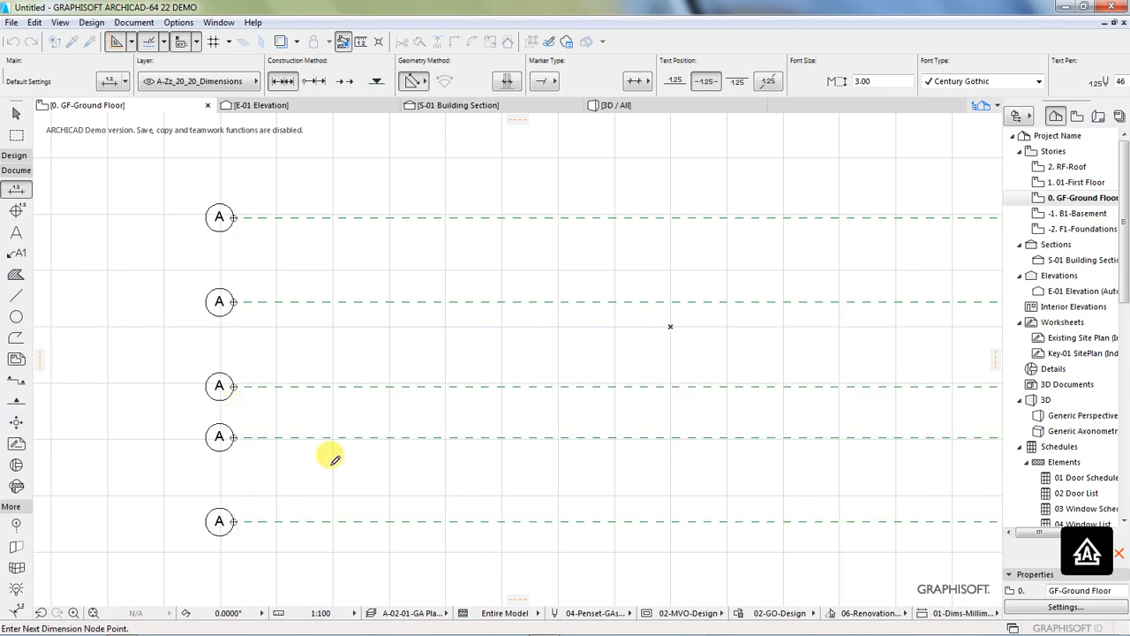
double_click(357, 410)
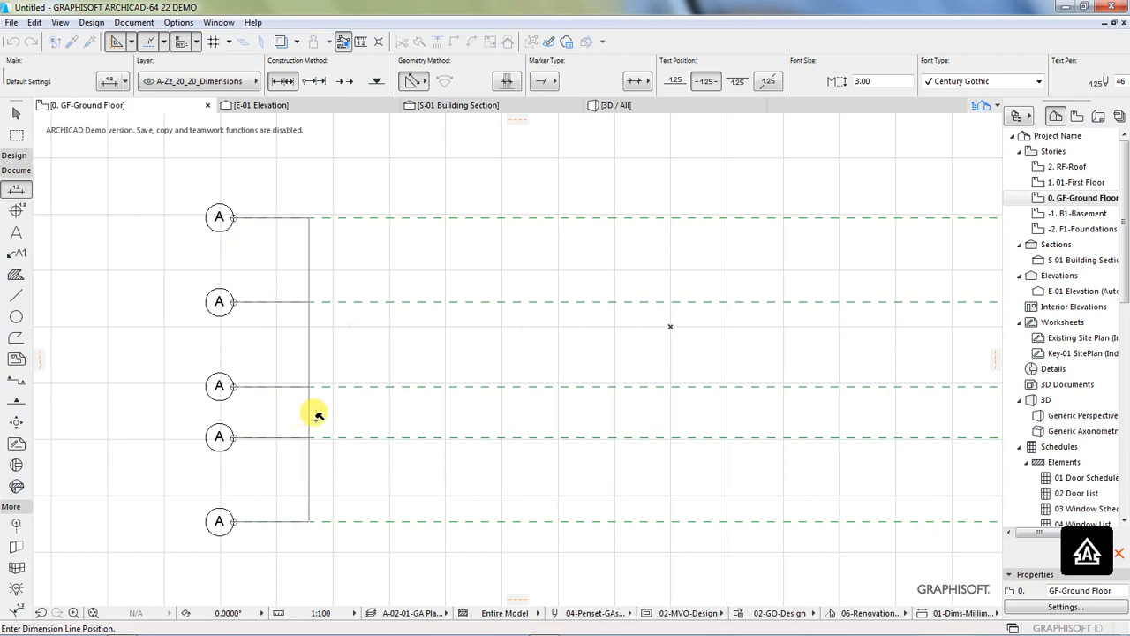
click(319, 415)
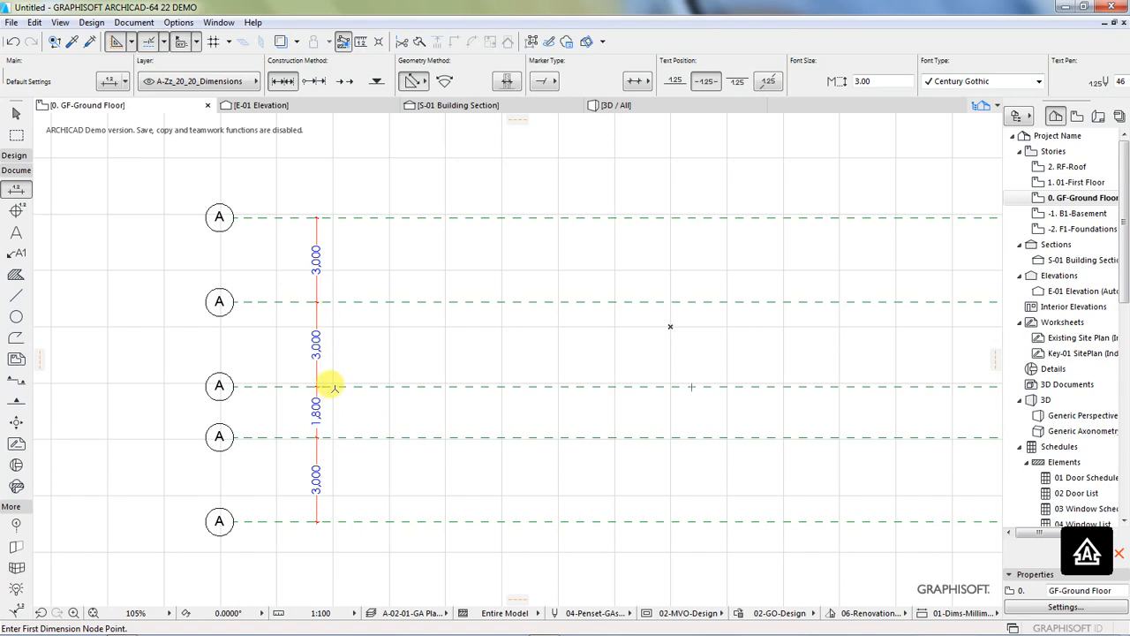
Step: Rename the second horizontal grid line from the bottom as B
scroll(284, 424, up, 3)
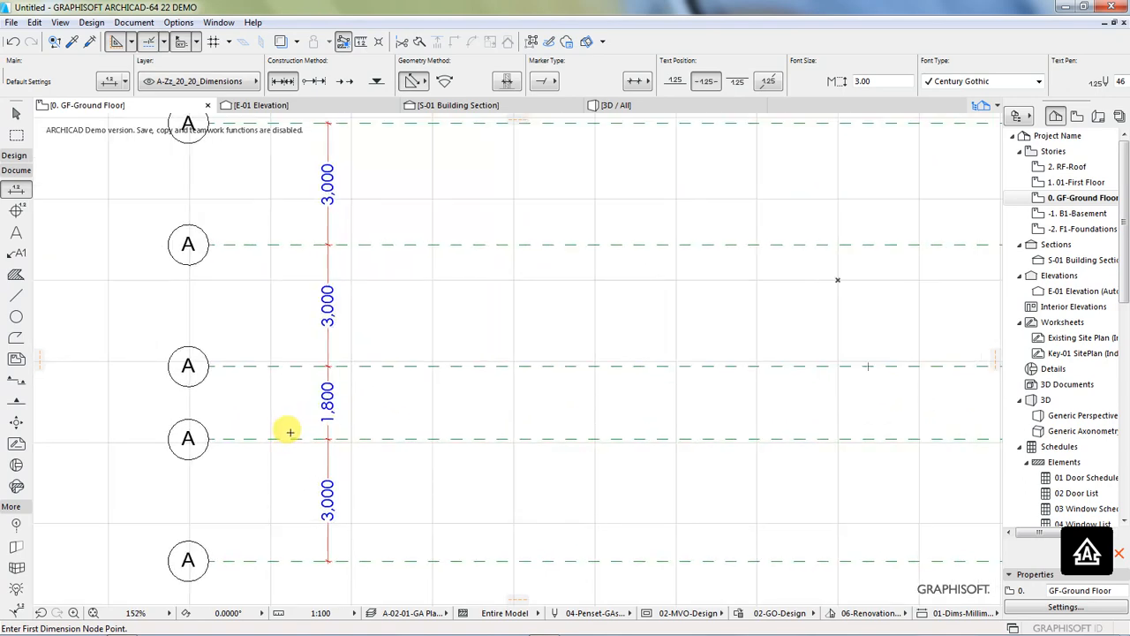
scroll(344, 431, down, 3)
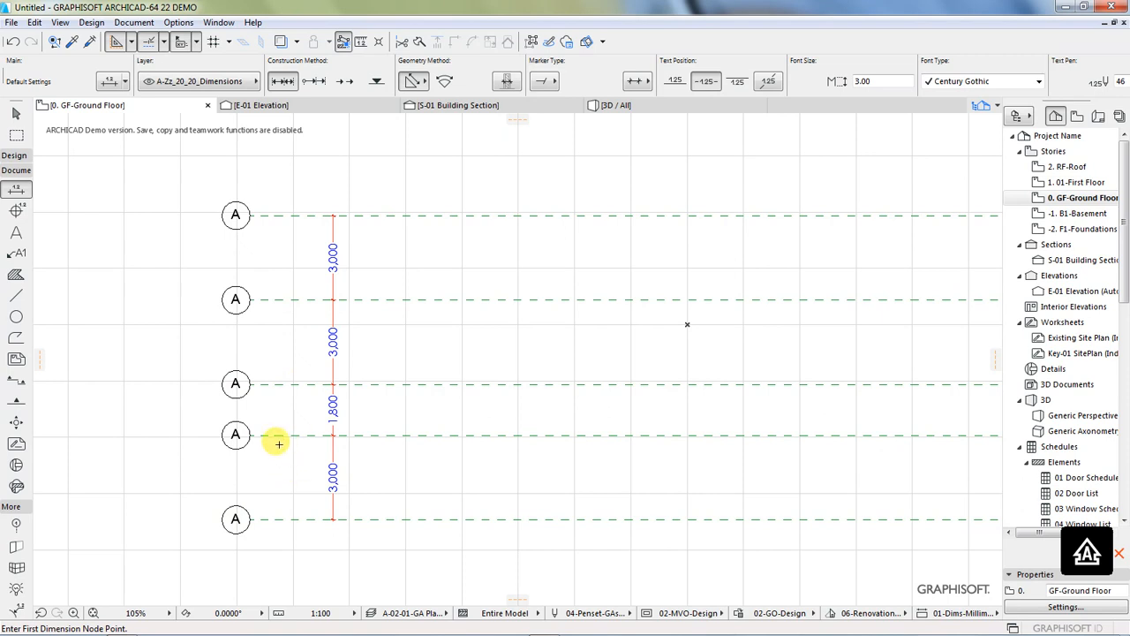
key(shift)
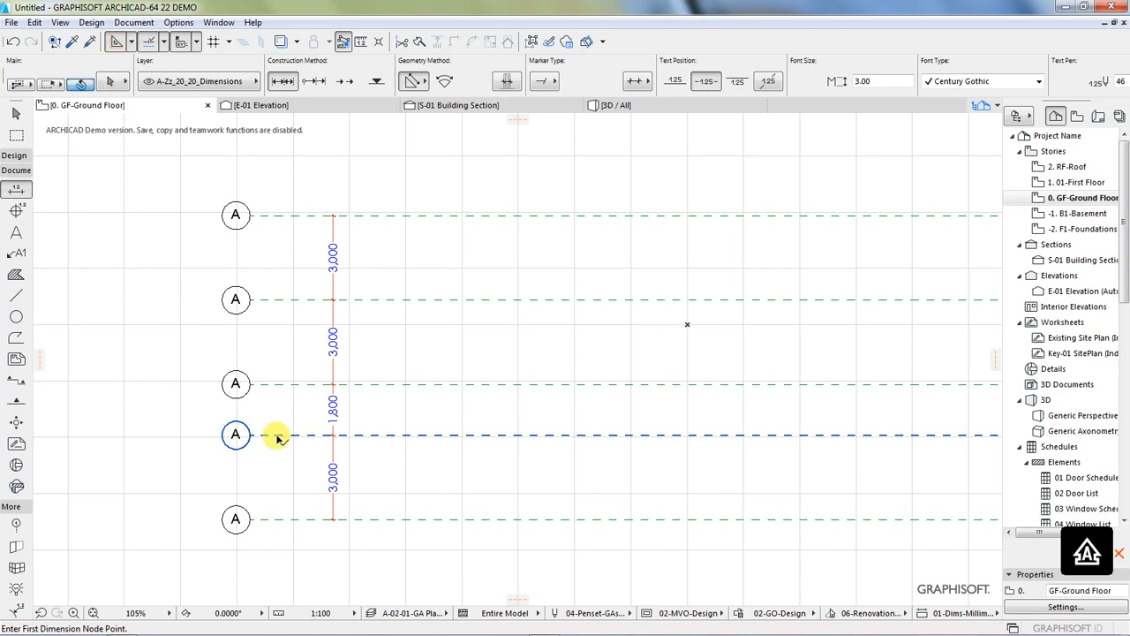
shift+click(276, 435)
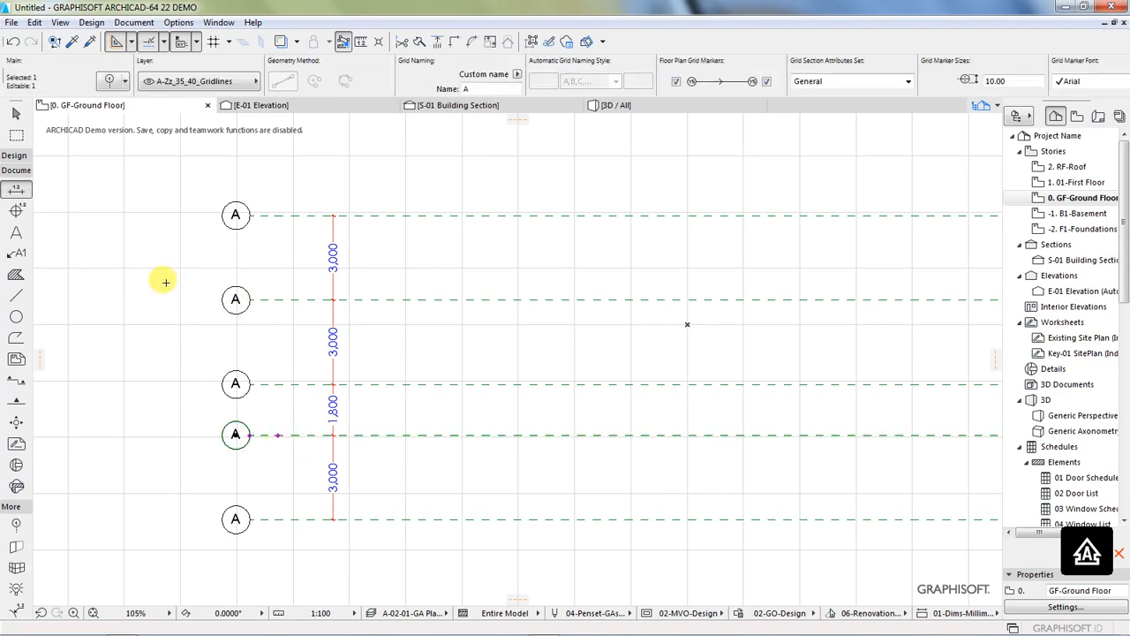
click(461, 89)
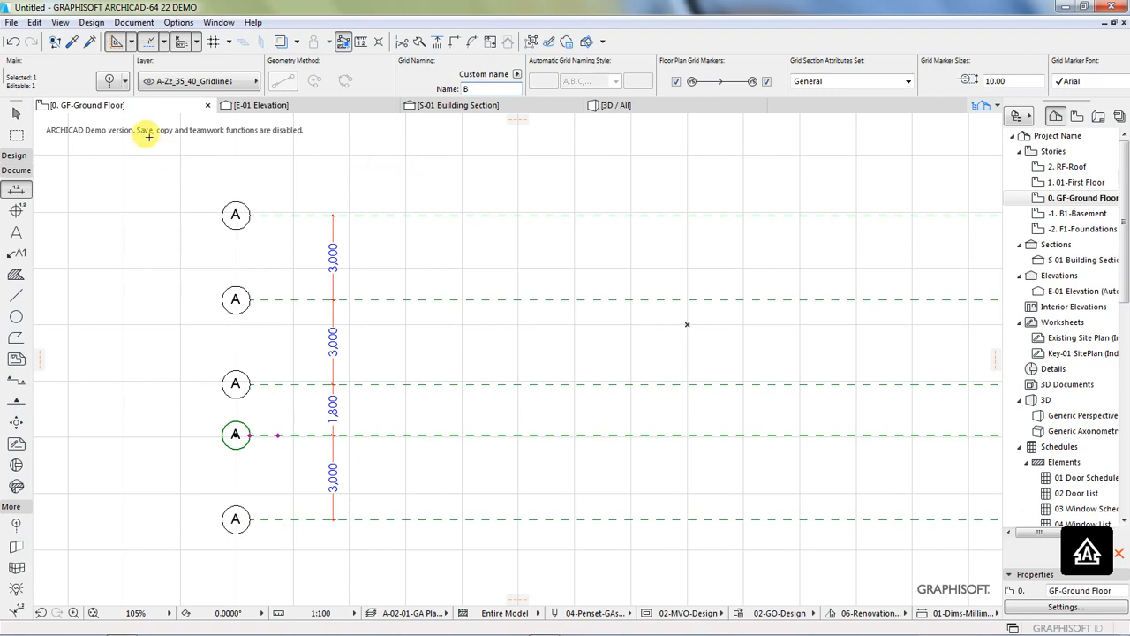
Step: Review the custom name in the naming rules of grid line B's settings, then close them and clear the selection
click(111, 86)
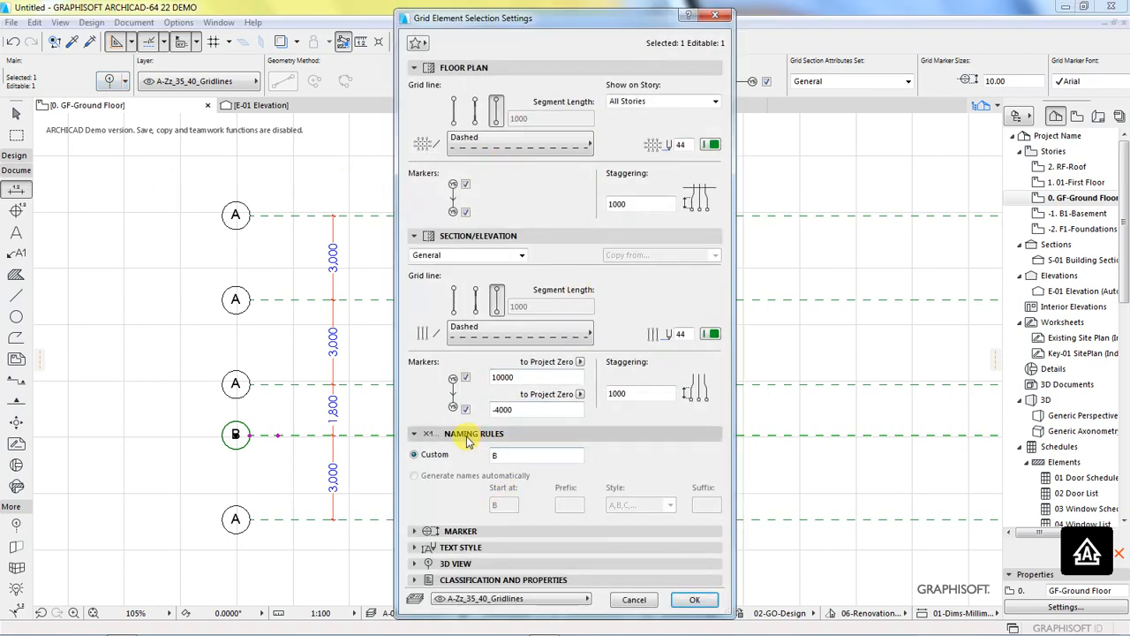
double_click(510, 454)
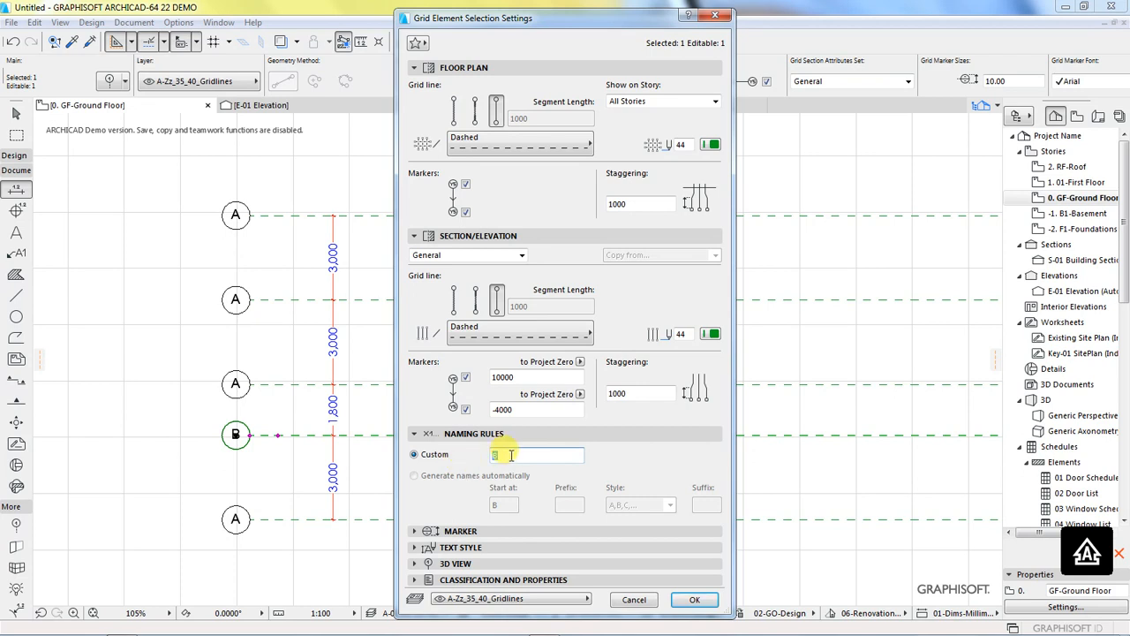
click(694, 599)
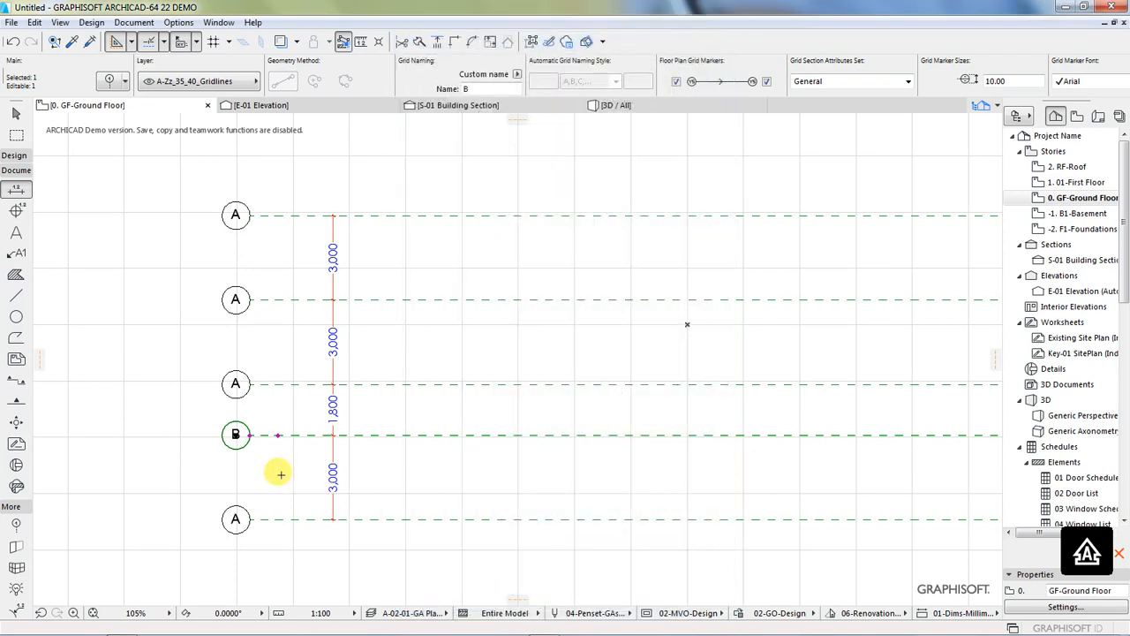
key(Escape)
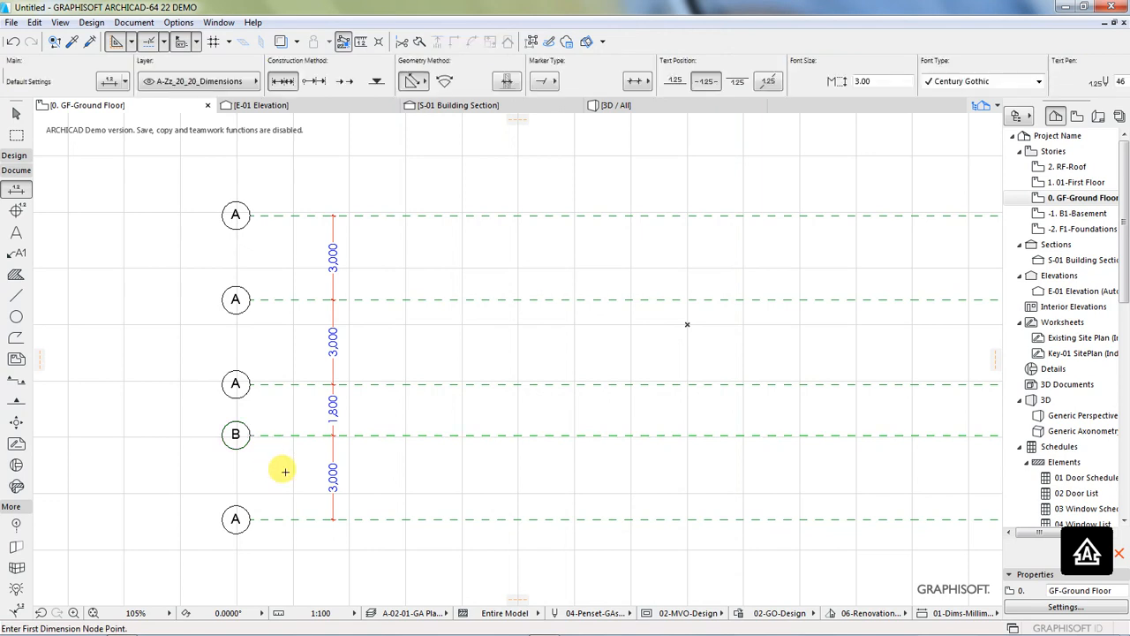
Step: Rename the third horizontal grid line from the bottom as C and clear the selection
key(shift)
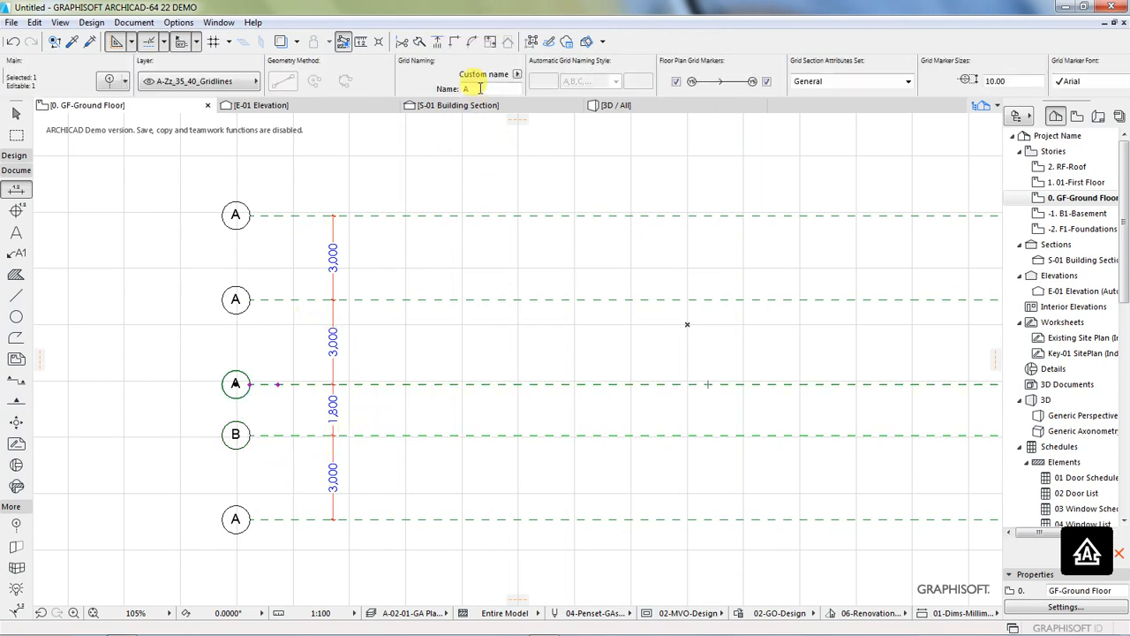
click(479, 88)
text(C)
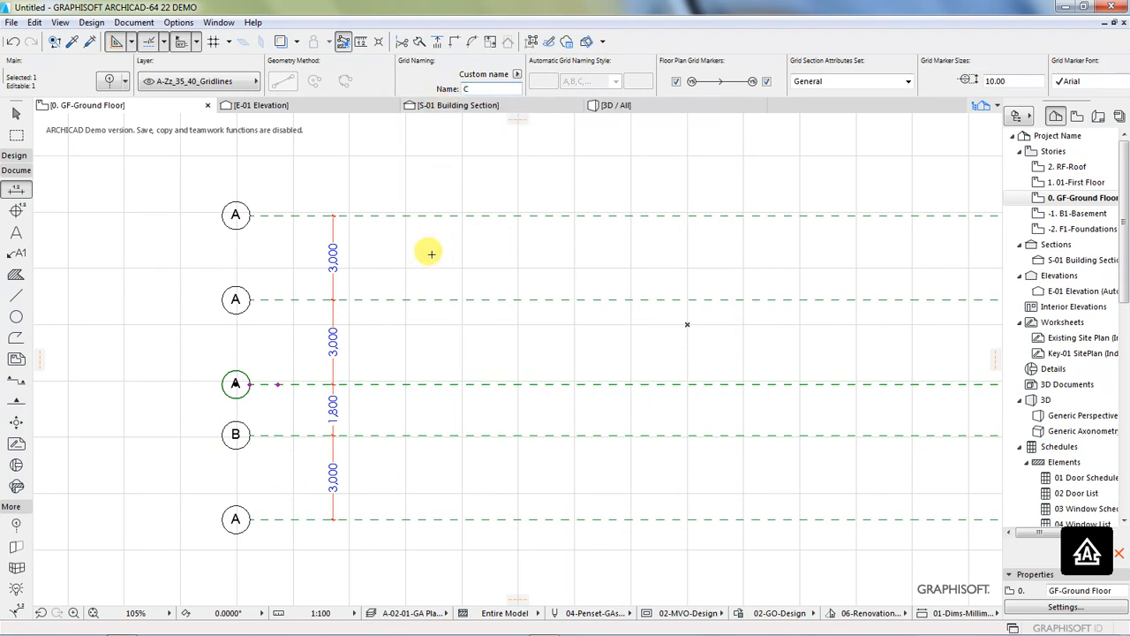
key(Escape)
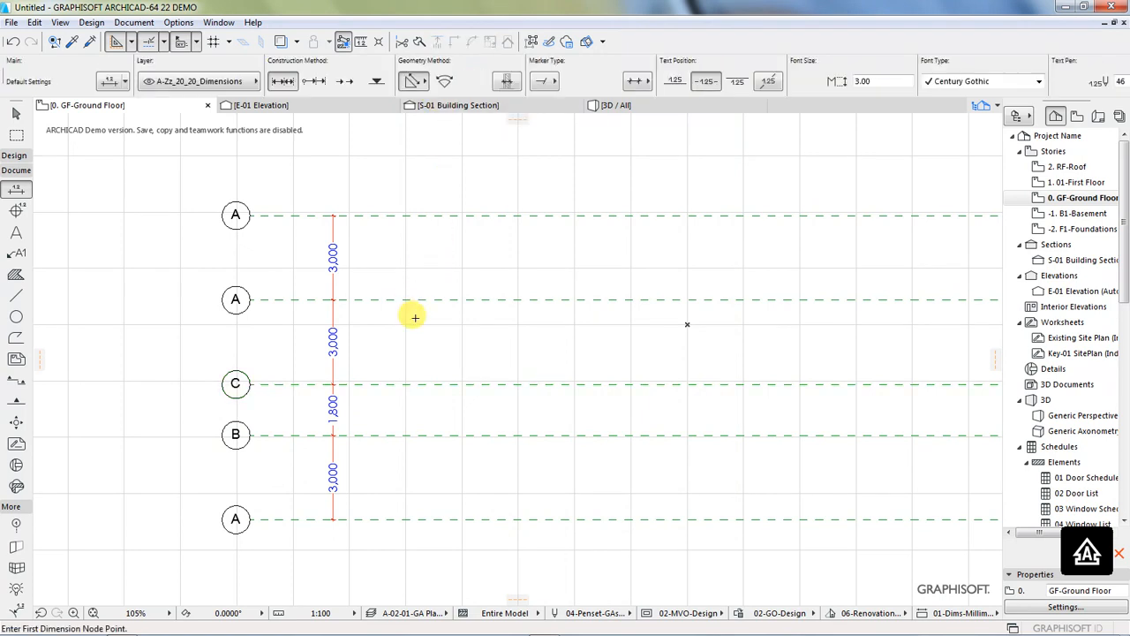
Step: Rename the fourth horizontal grid line from the bottom as D
shift+click(411, 300)
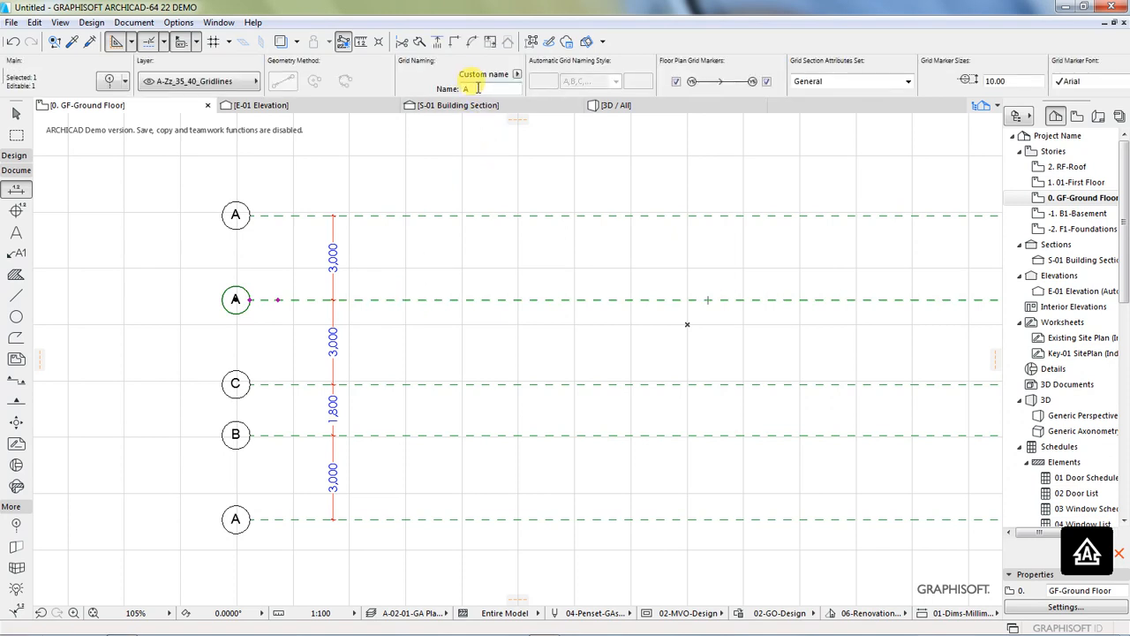
click(468, 88)
text(D)
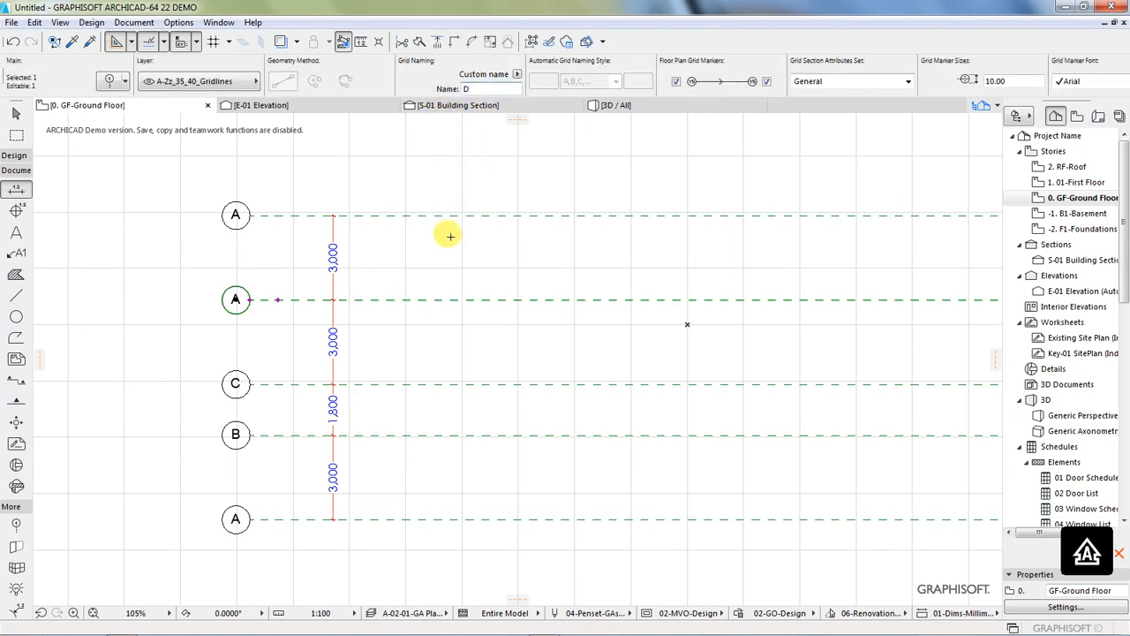
key(Return)
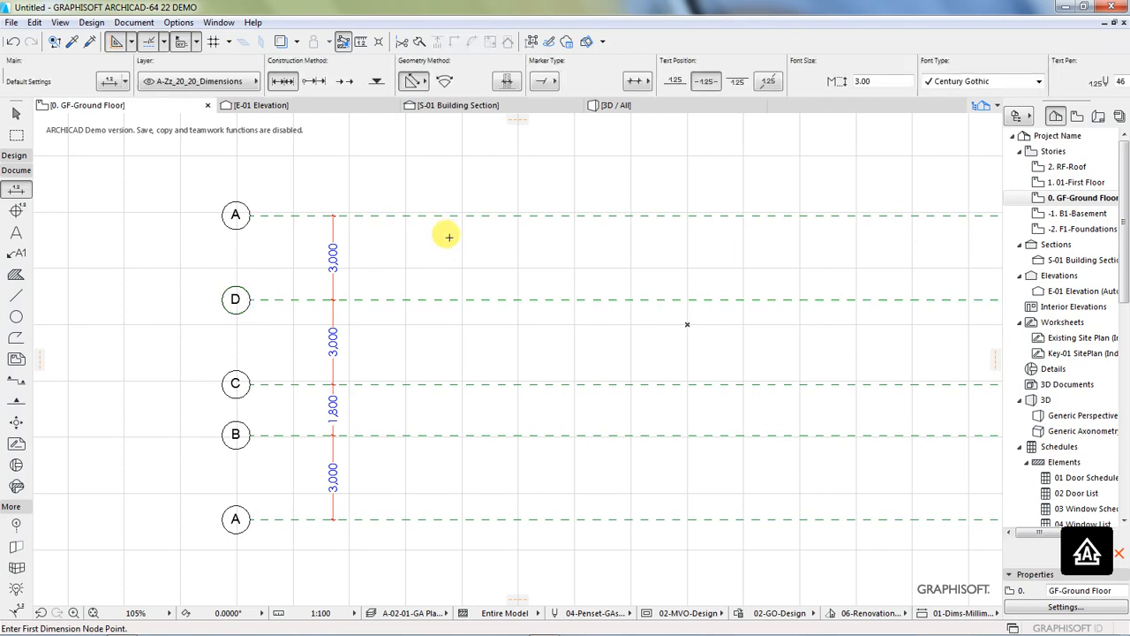
Step: Rename the topmost horizontal grid line as E and clear the selection
shift+click(422, 218)
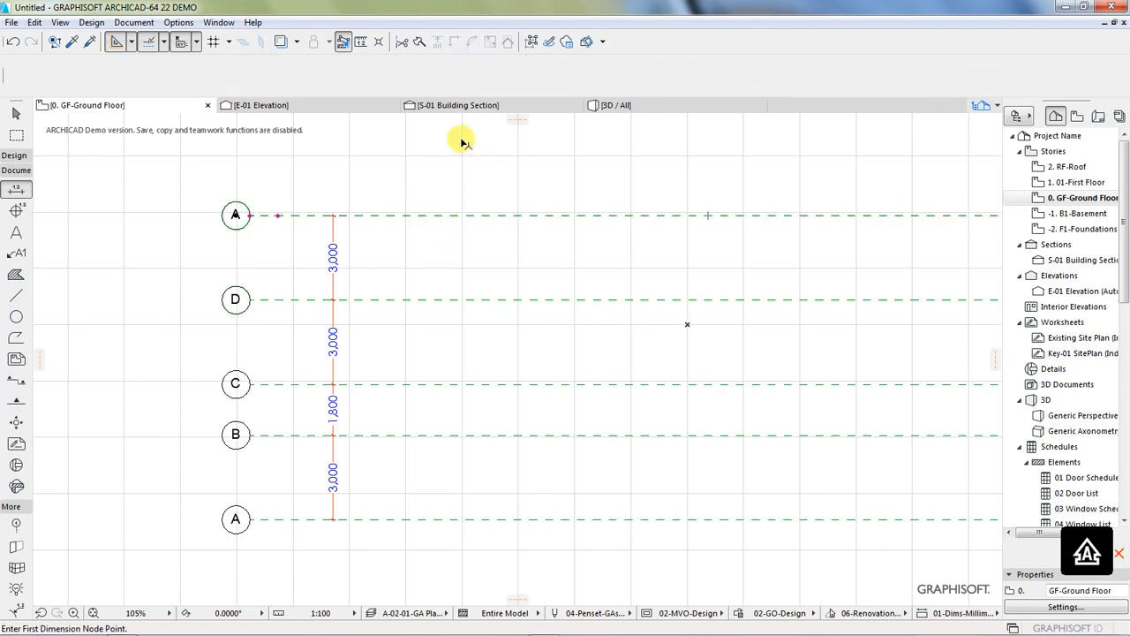
drag(473, 89, 456, 95)
text(E)
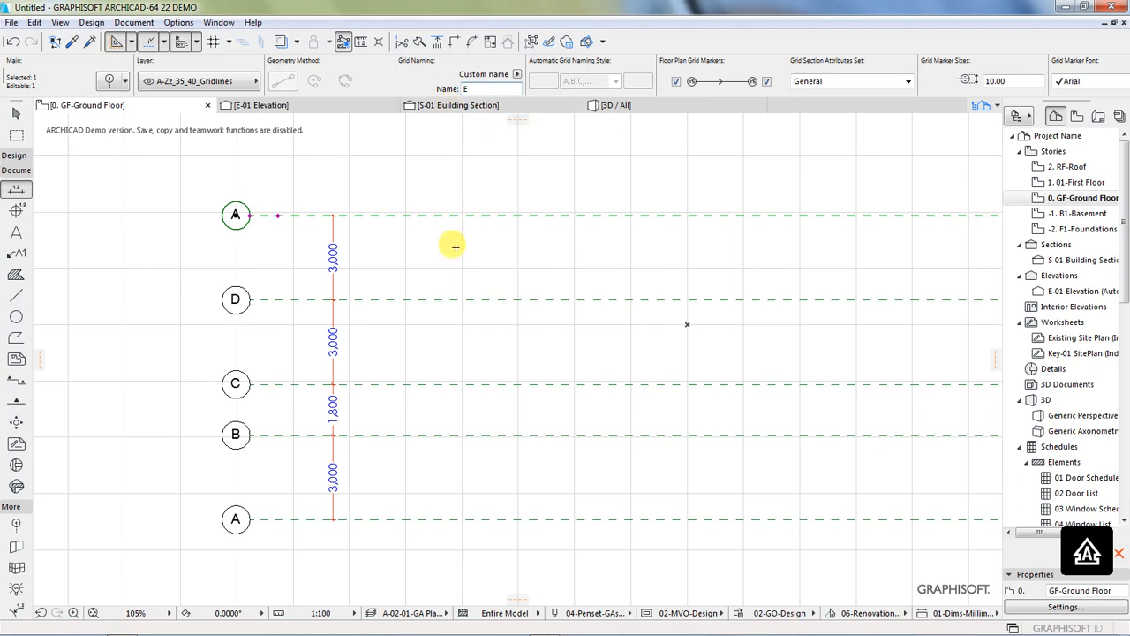
key(Return)
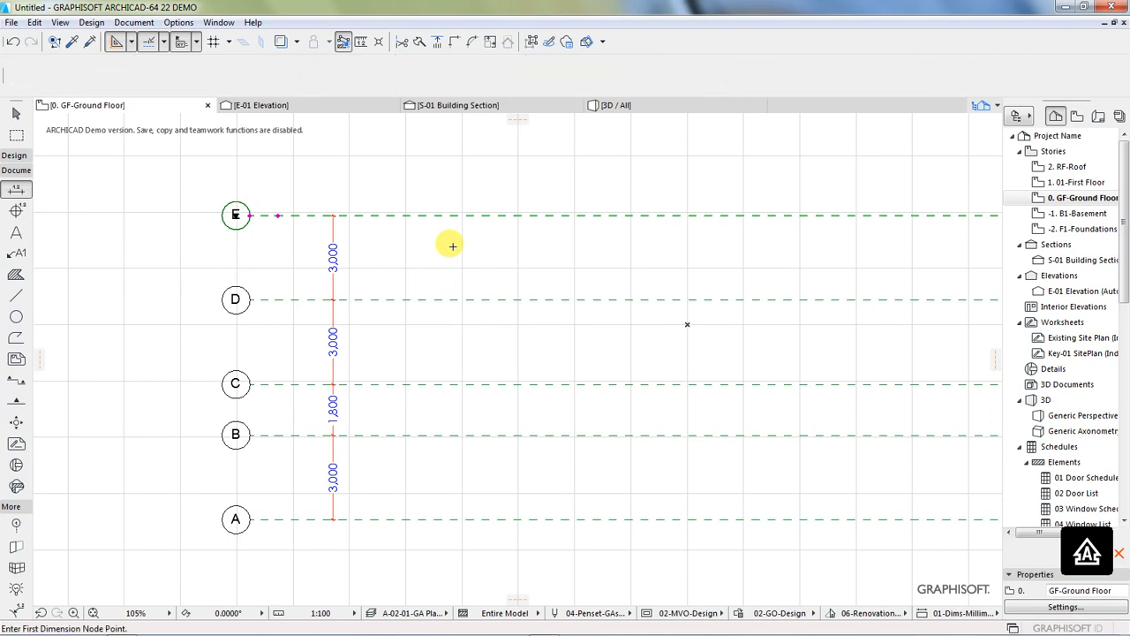
key(Escape)
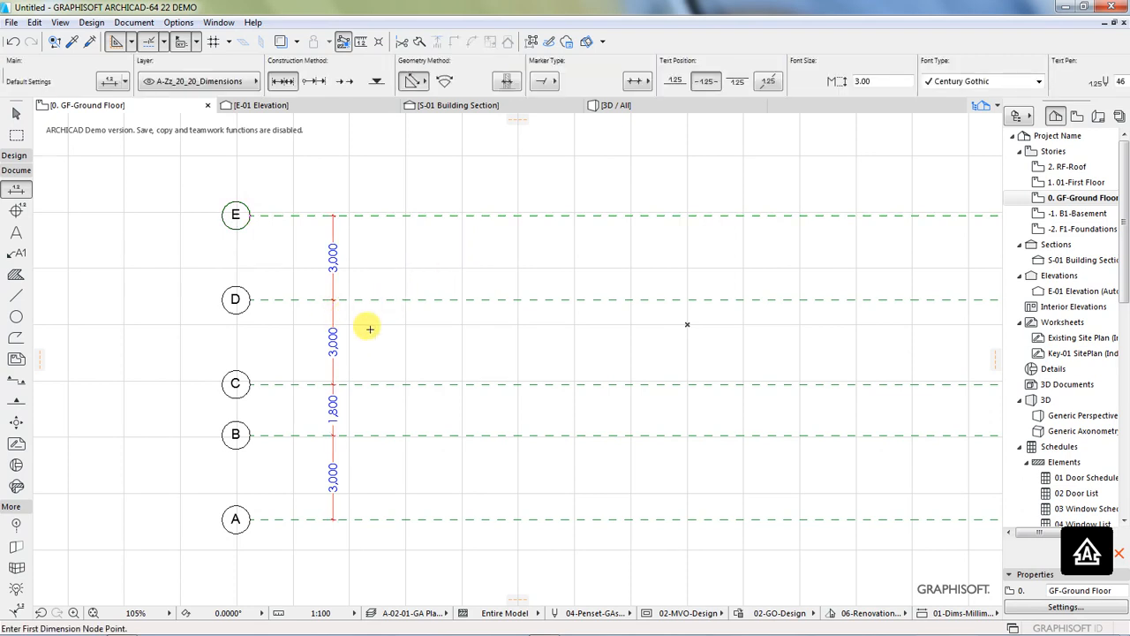
Step: Move the vertical dimension chain horizontally closer to the left grid markers A to E
shift+click(332, 319)
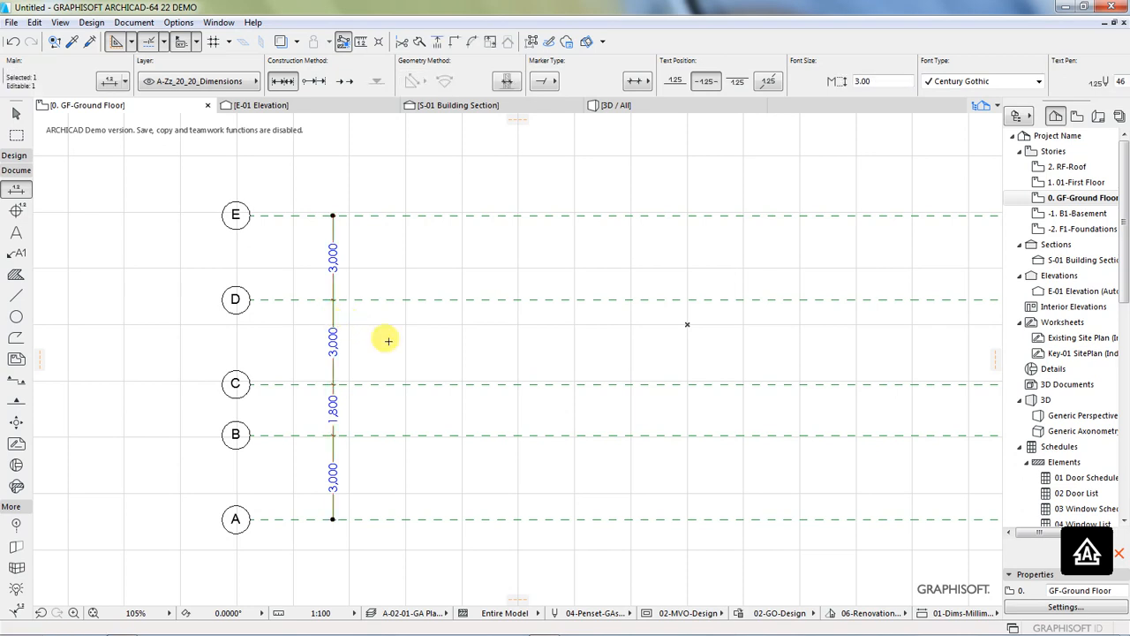
key(ctrl+F8)
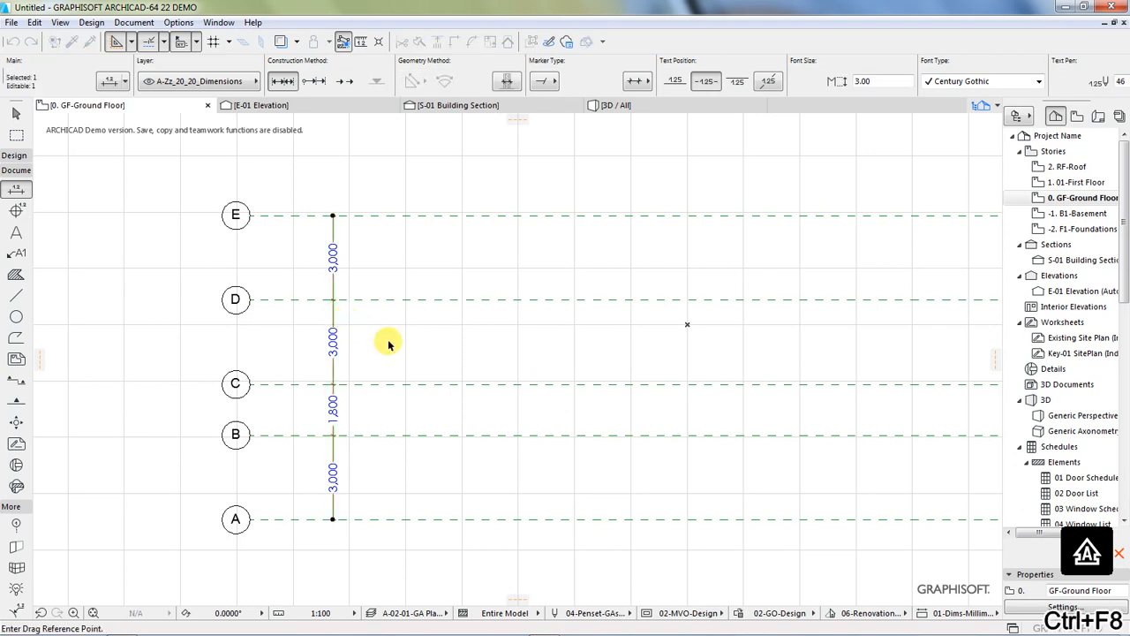
click(332, 380)
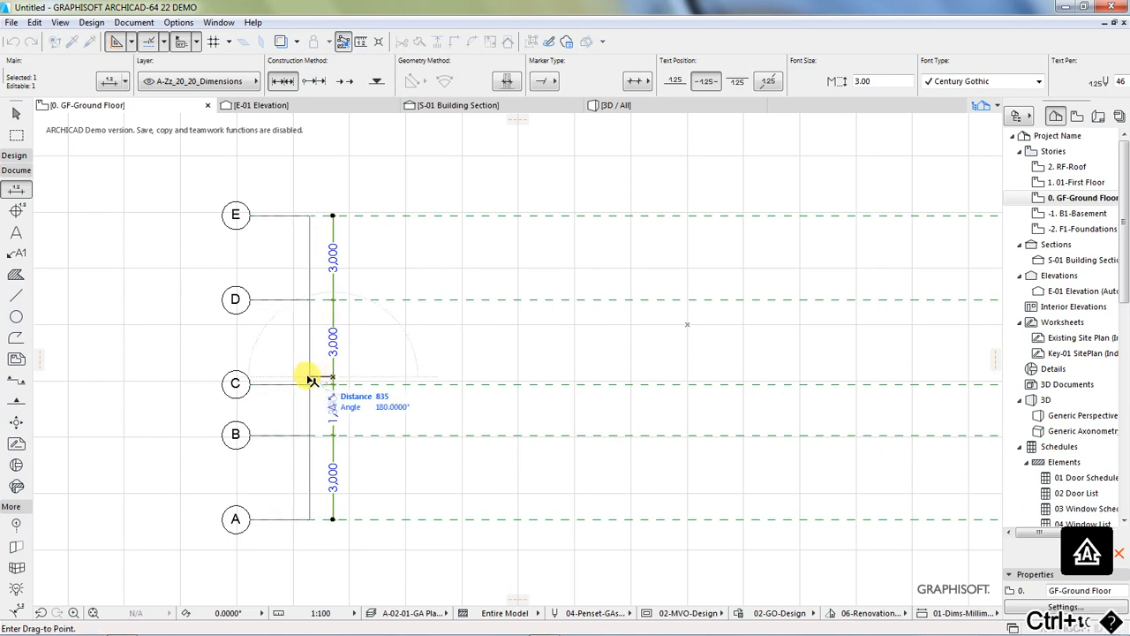
click(297, 380)
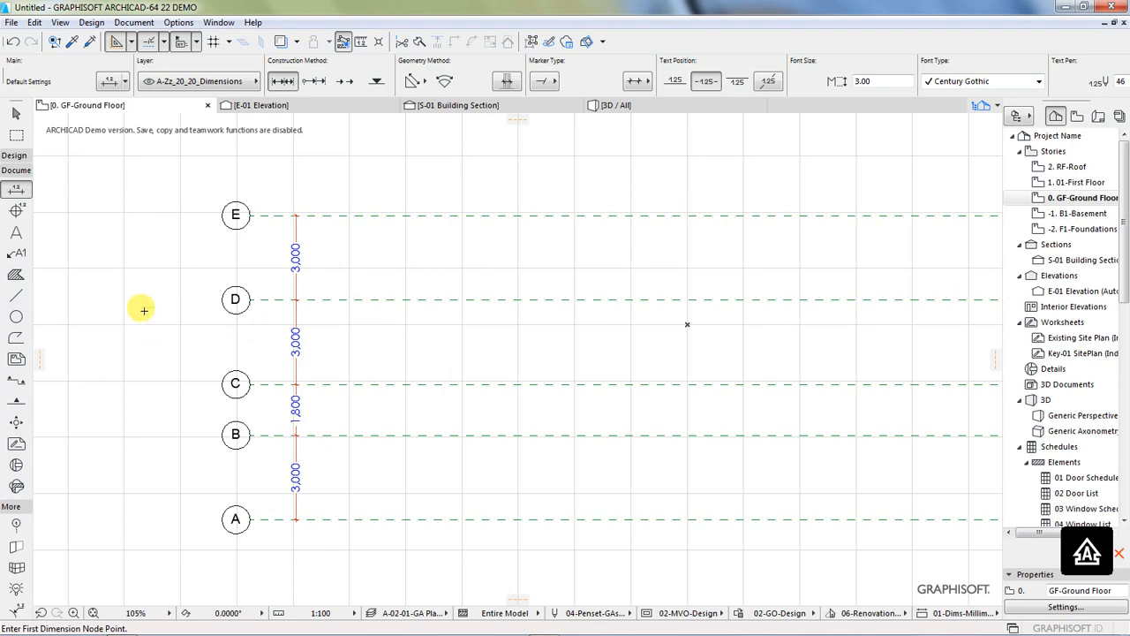
Step: Draw a vertical grid line about 14,700 mm long with the Grid Element tool, crossing lines E to A just right of the dimension chain
scroll(144, 309, down, 2)
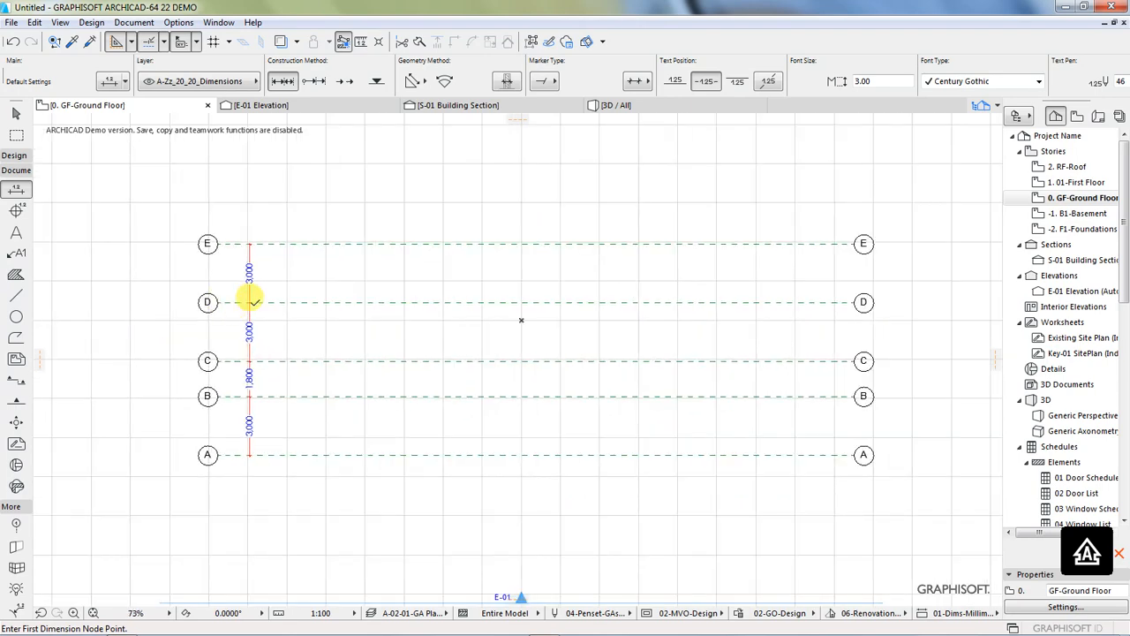
scroll(265, 291, up, 1)
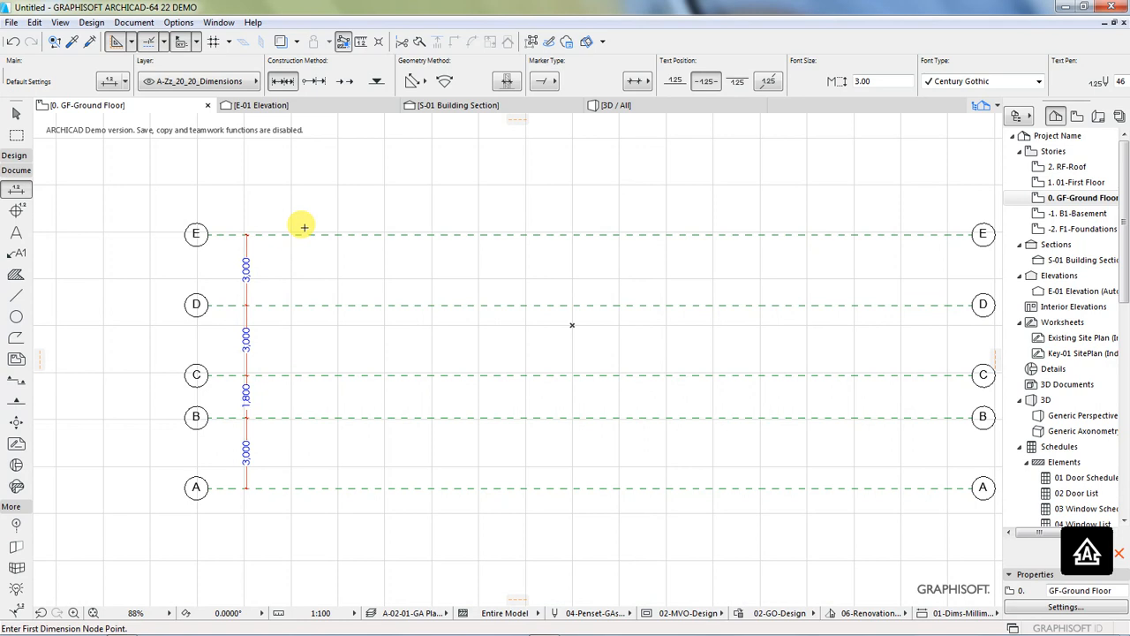
click(278, 179)
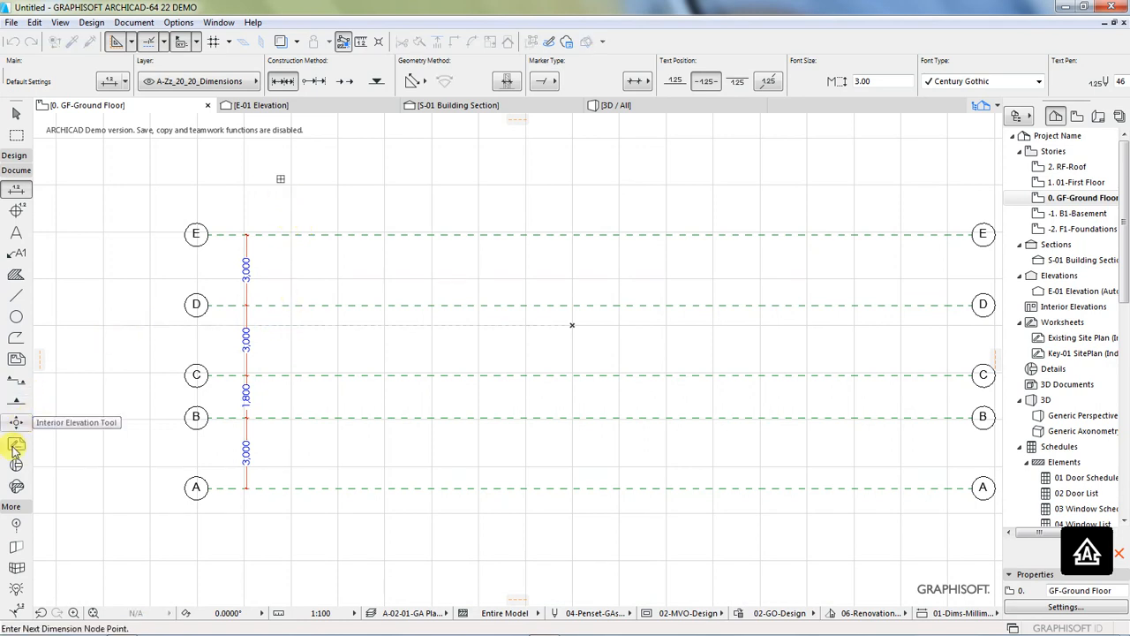
click(16, 524)
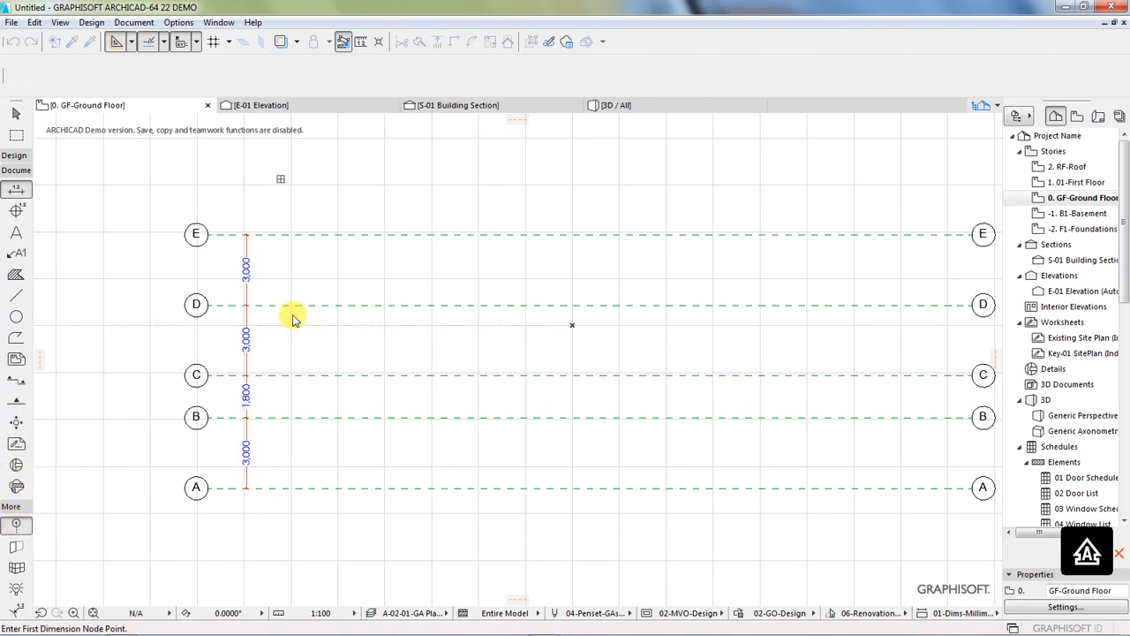
click(290, 184)
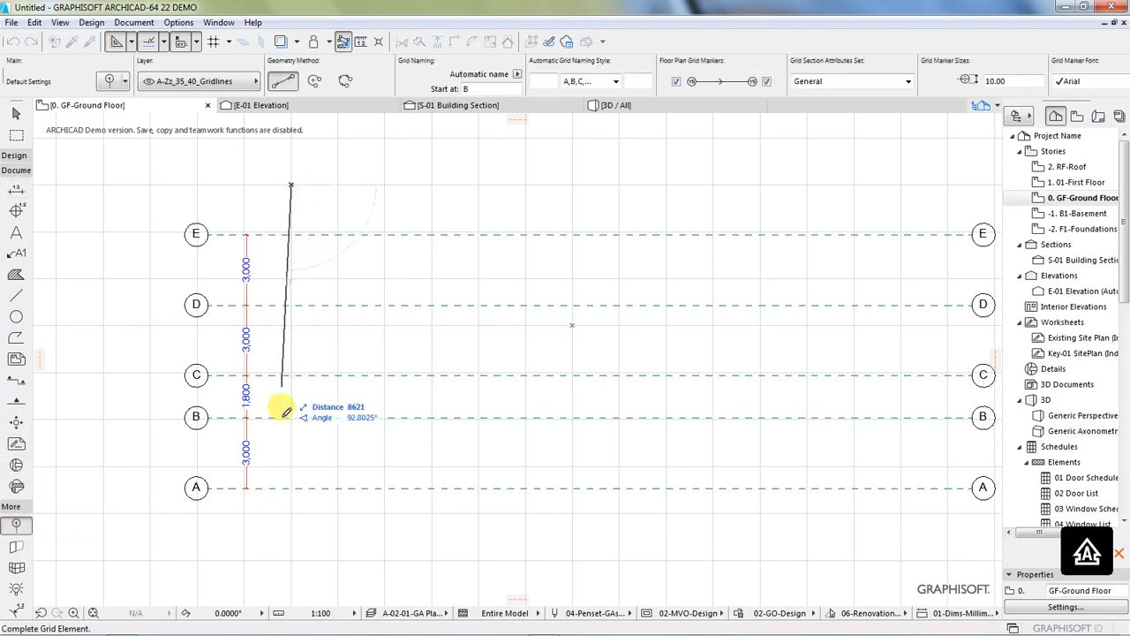
click(311, 527)
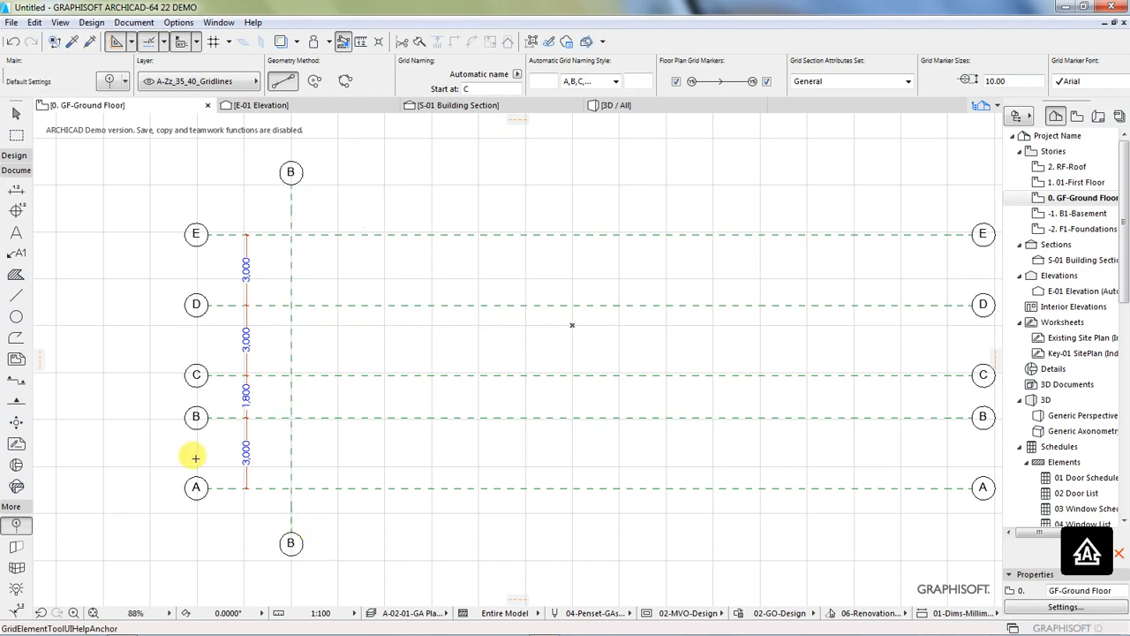
Step: Drag a copy of the first vertical grid line 3500 mm to its right
scroll(134, 424, down, 2)
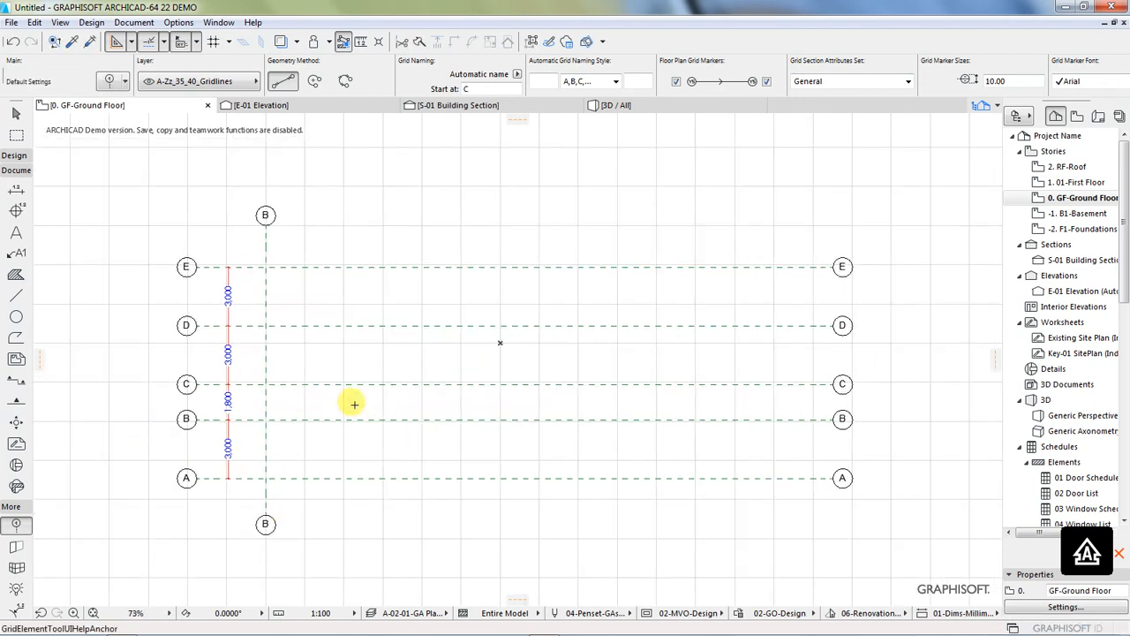
ctrl+shift+click(267, 353)
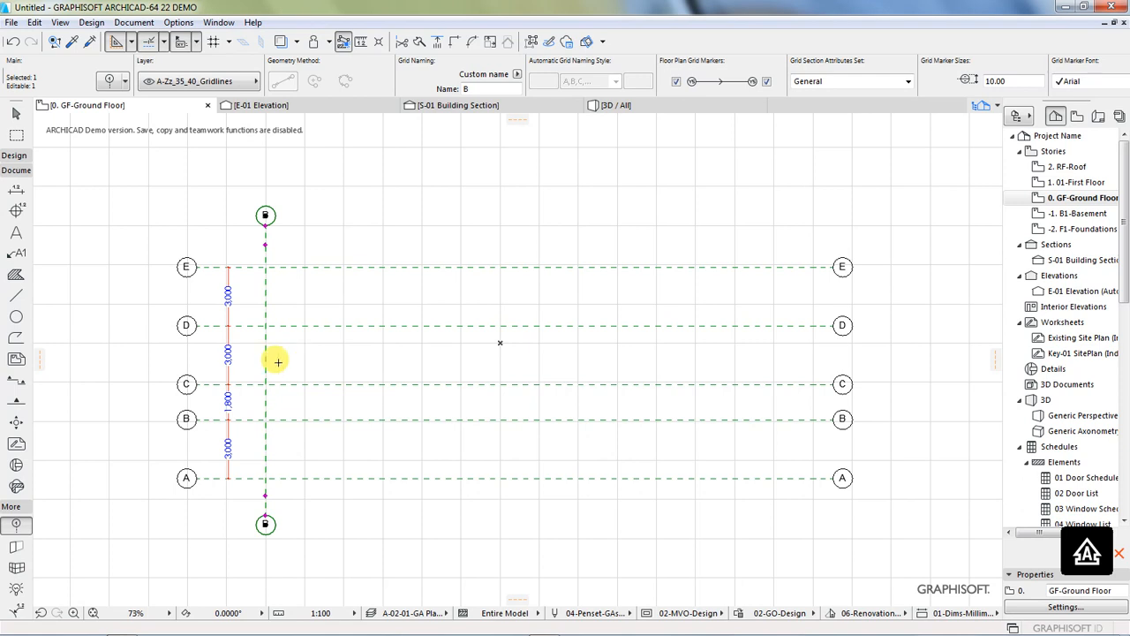
right_click(265, 352)
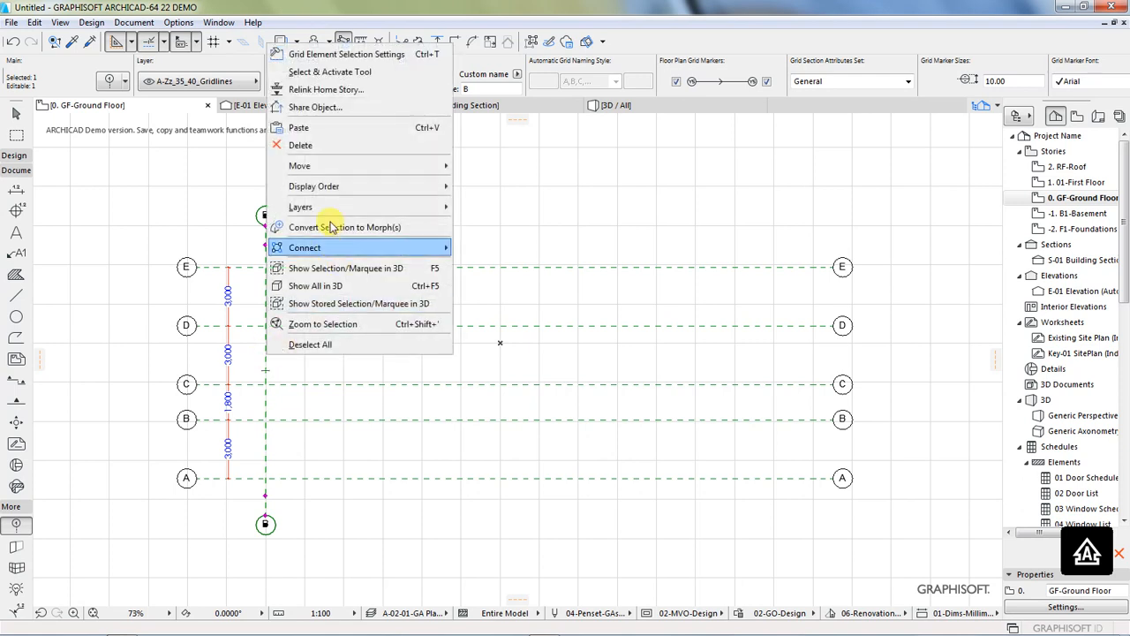
mouse_move(307, 174)
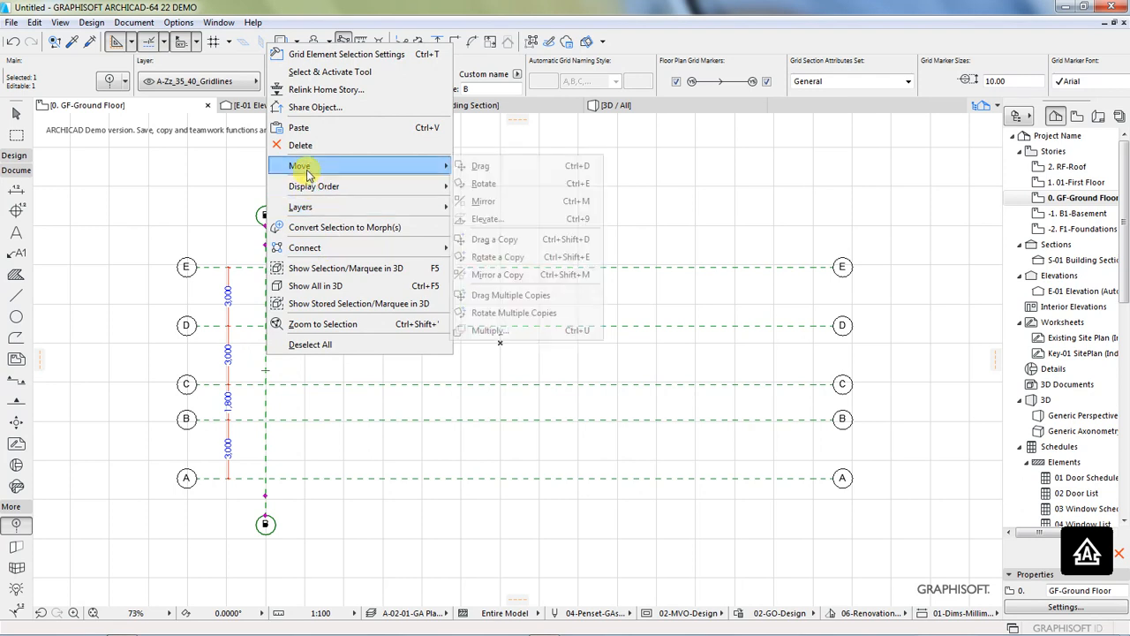
click(485, 242)
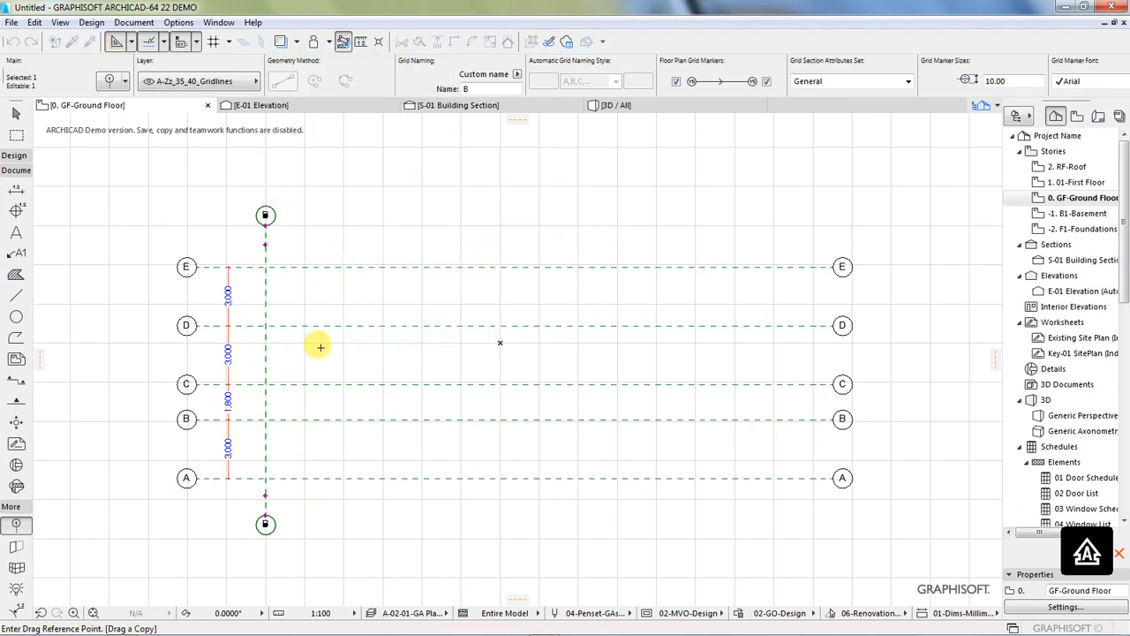
click(265, 353)
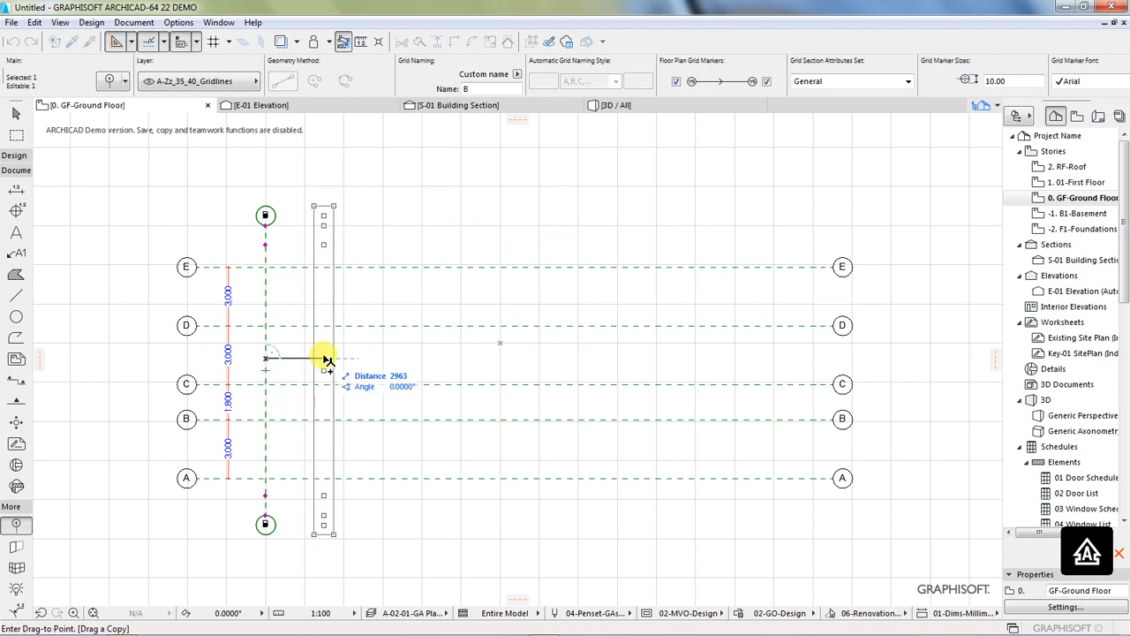
text(3500)
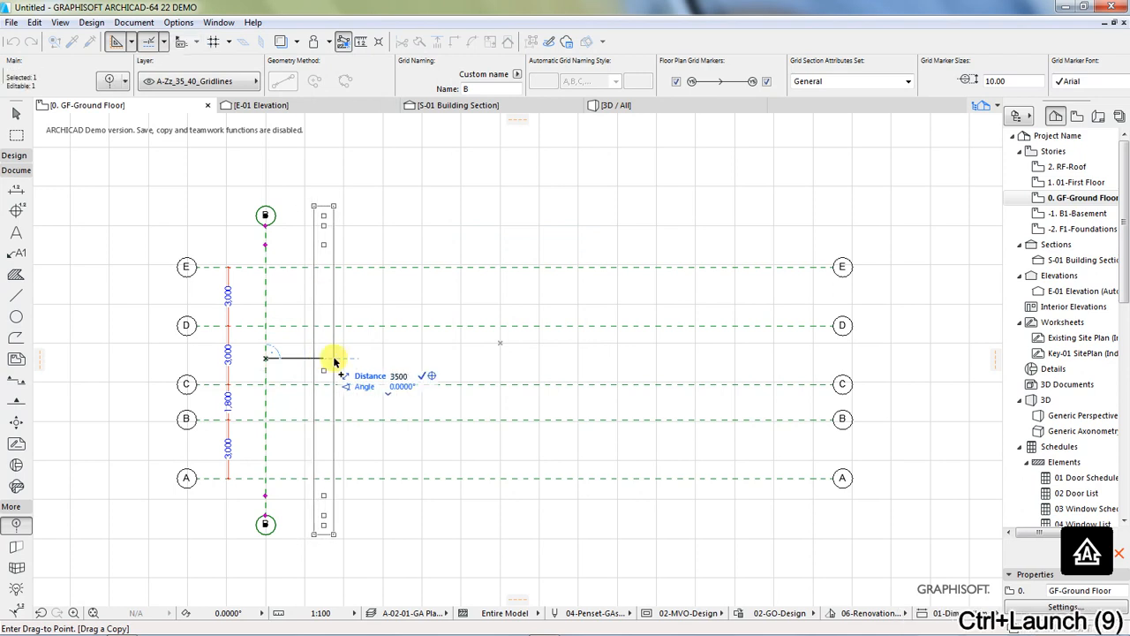
key(Return)
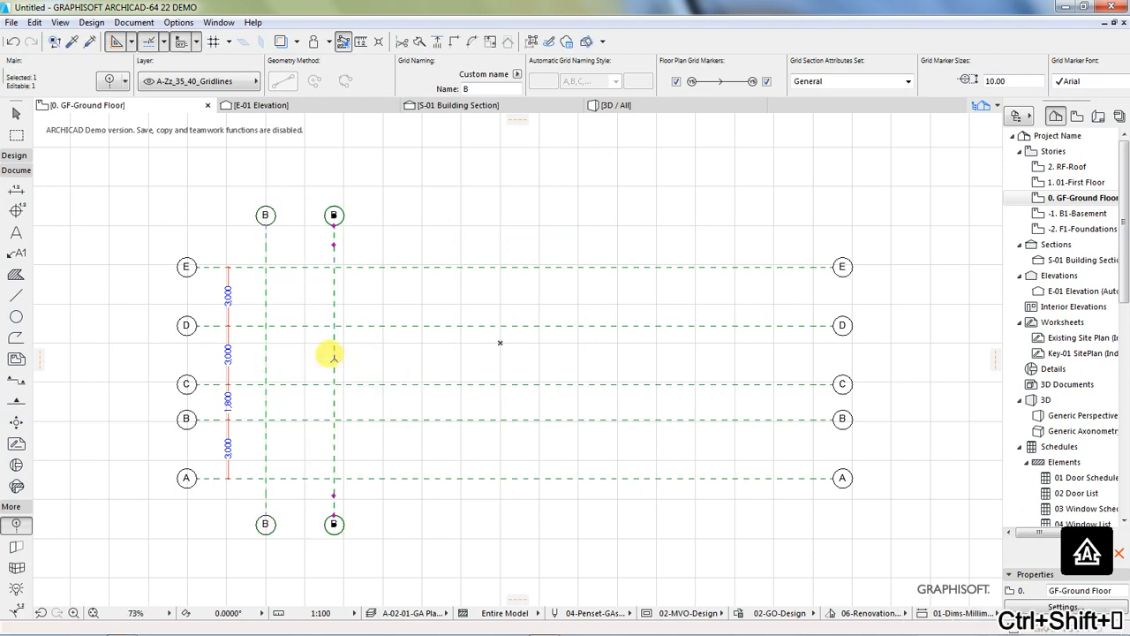
Step: Drag a copy of the second vertical grid line 3500 mm to its right
right_click(334, 362)
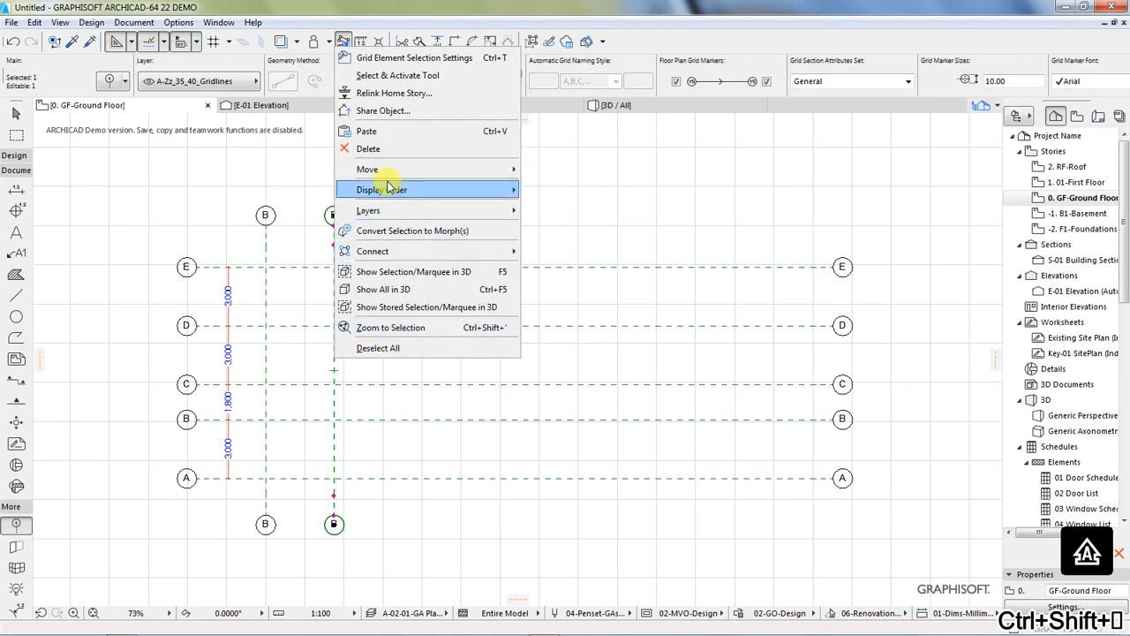
mouse_move(387, 175)
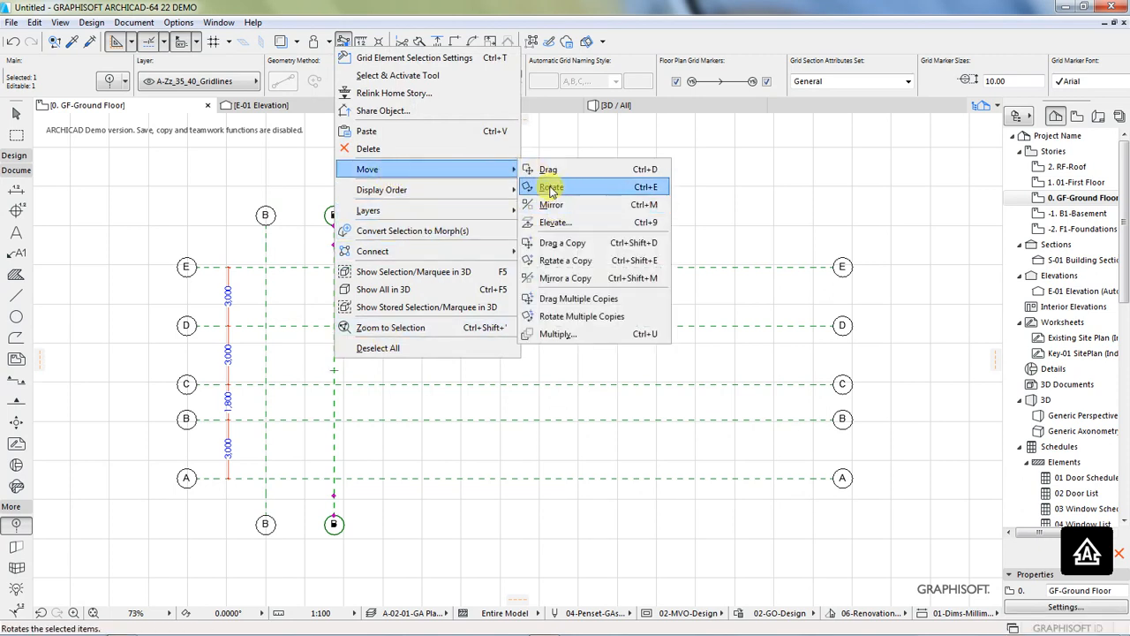
click(549, 242)
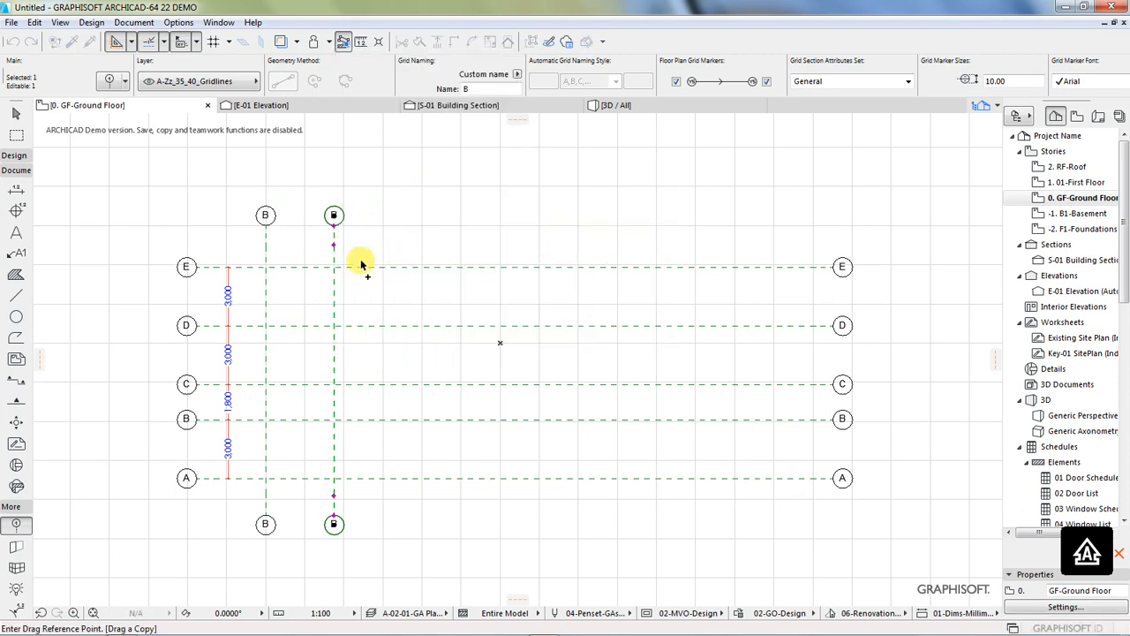
click(334, 294)
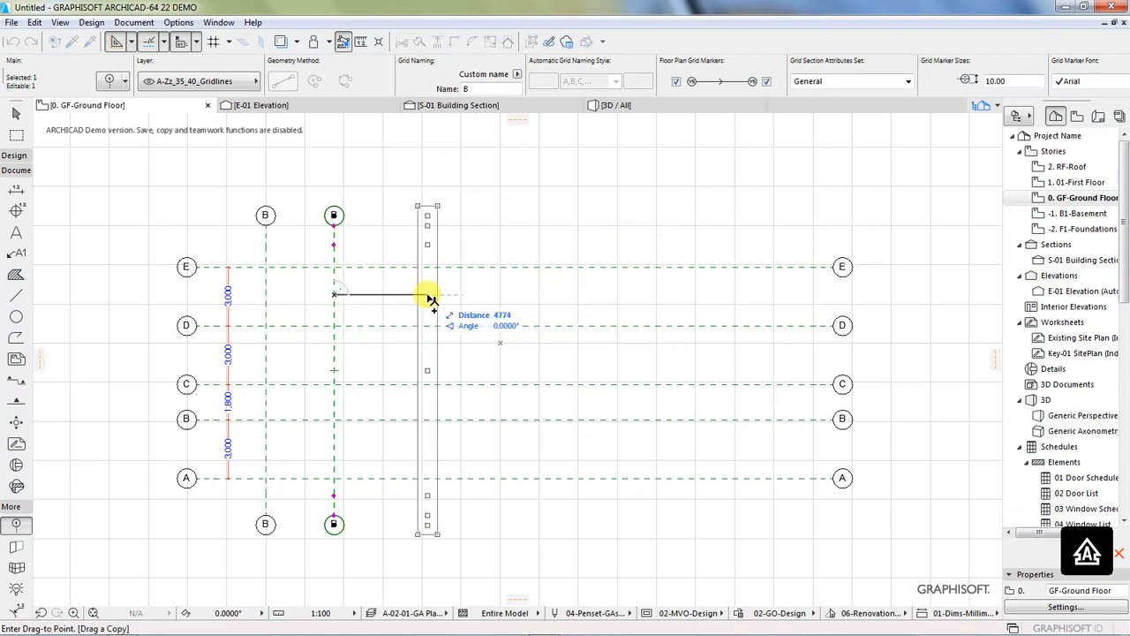
text(3500)
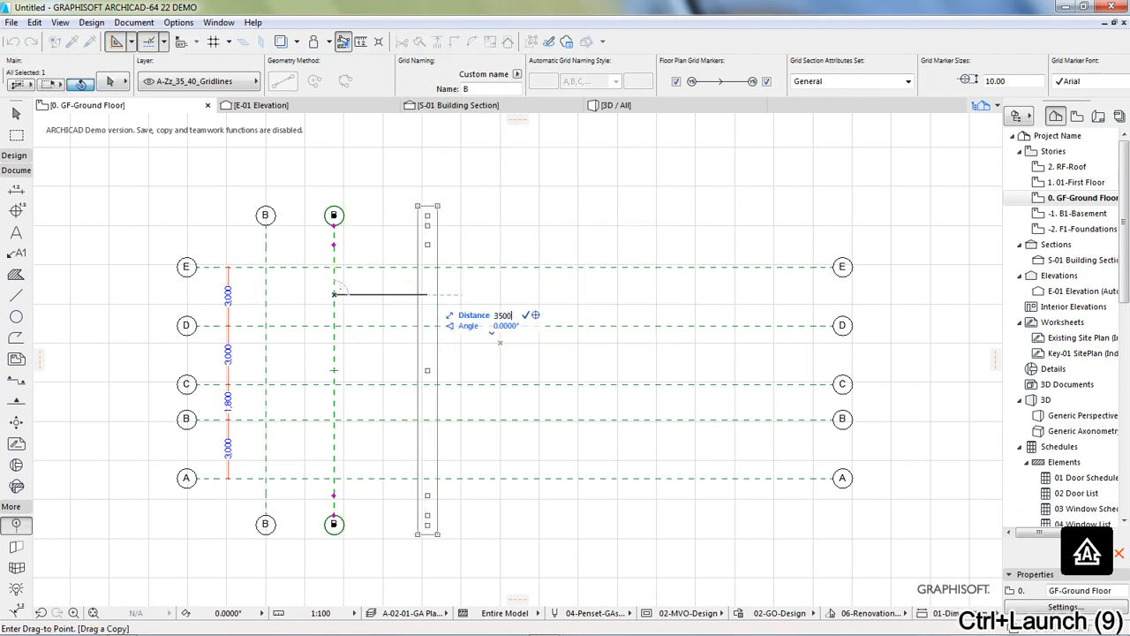
key(Return)
Step: Drag a copy of the third vertical grid line 3500 mm to its right
click(402, 294)
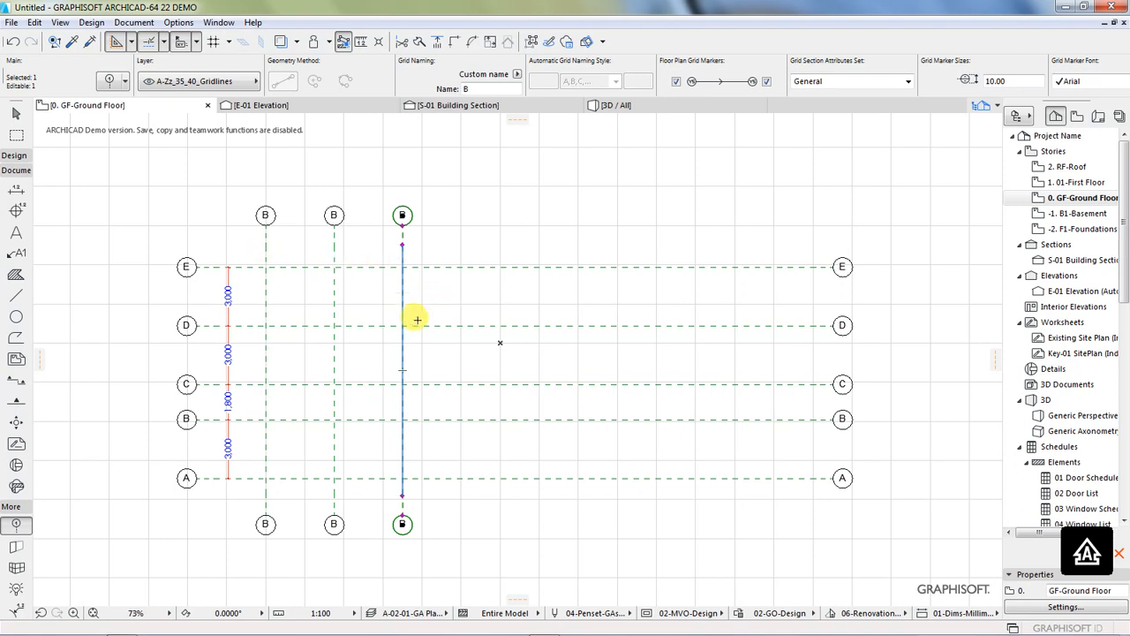
right_click(402, 307)
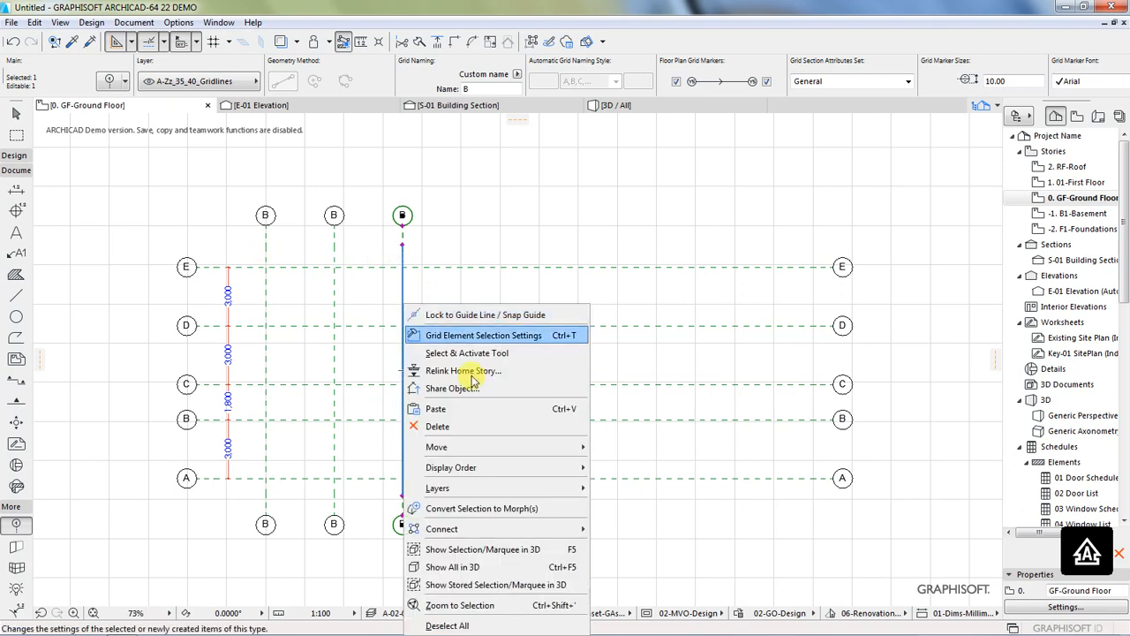
mouse_move(474, 446)
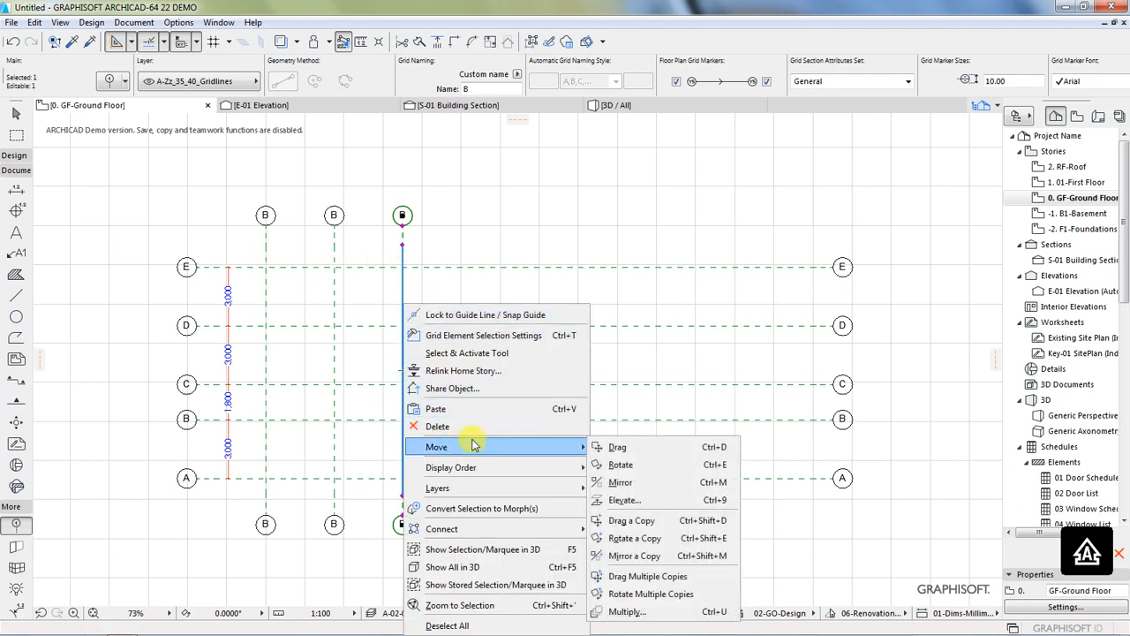
click(632, 521)
click(403, 309)
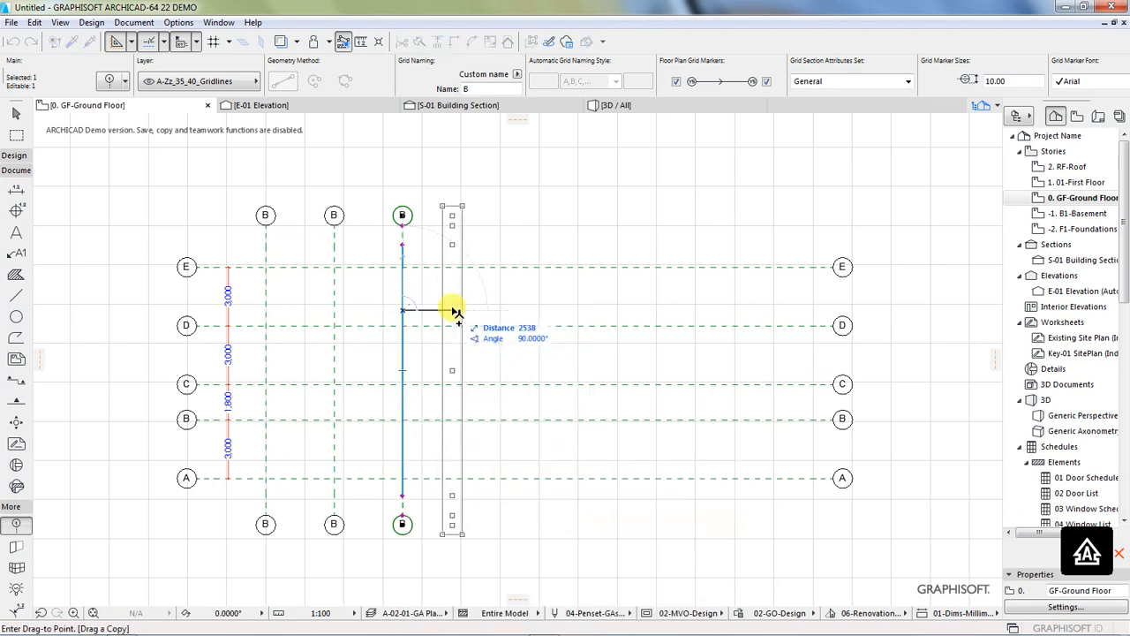
key(Tab)
text(3)
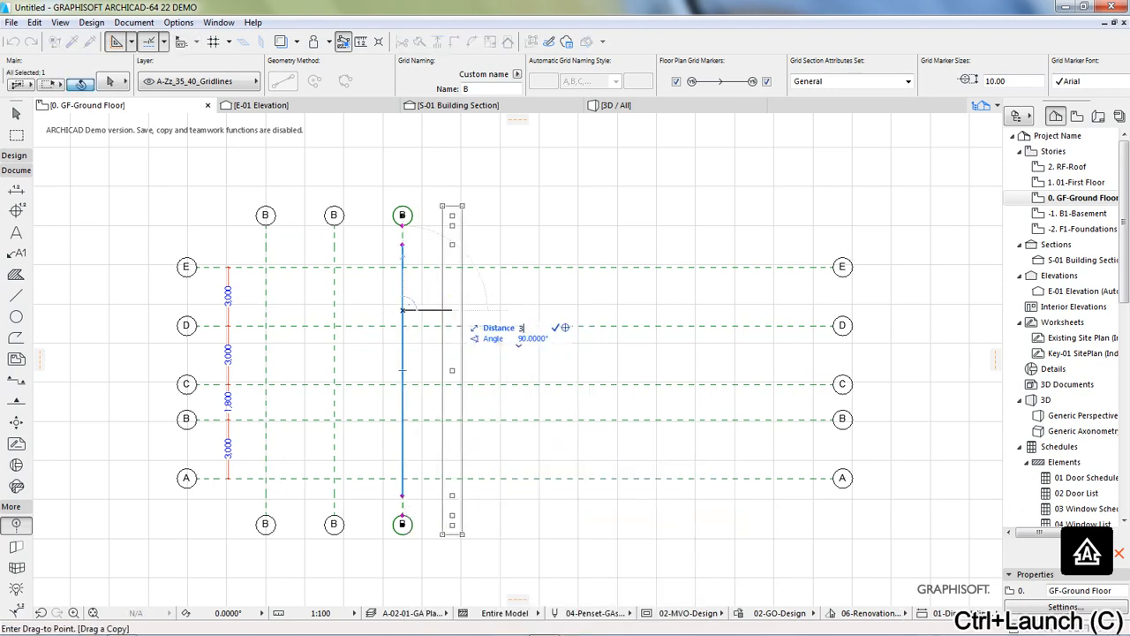
text(500)
key(Return)
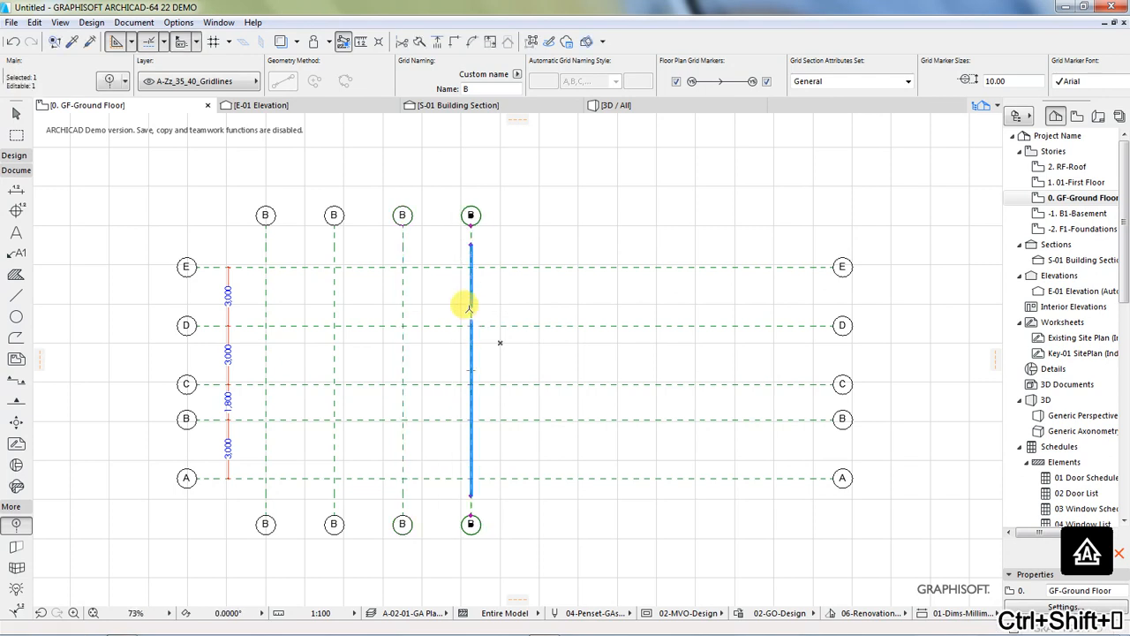
Step: Drag a copy of the fourth vertical grid line 2500 mm to its right
right_click(469, 307)
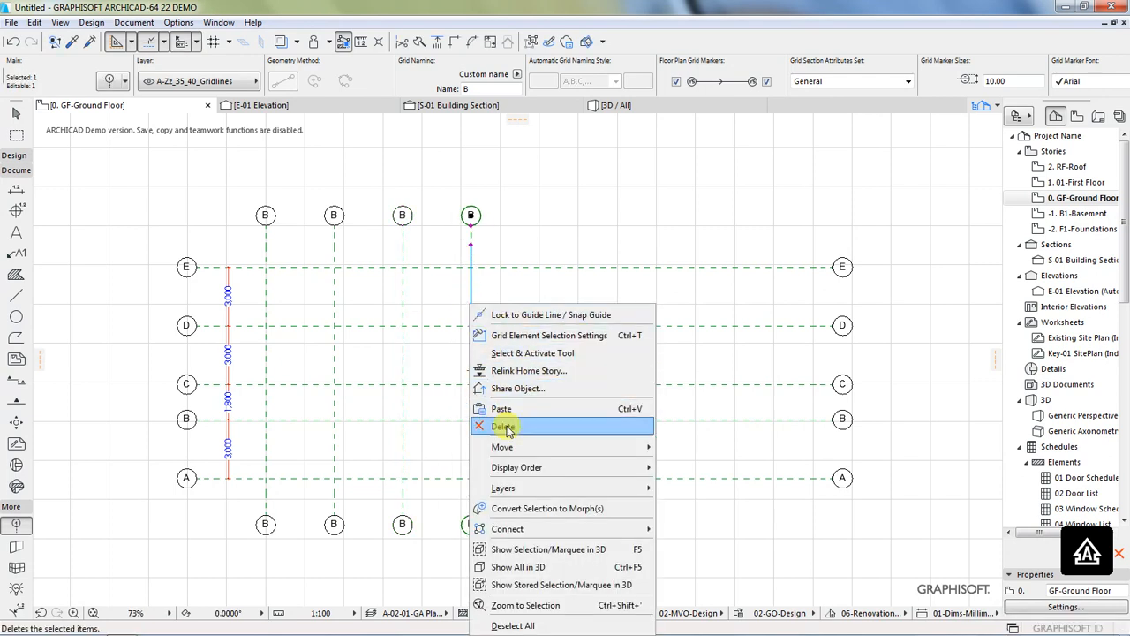
mouse_move(508, 447)
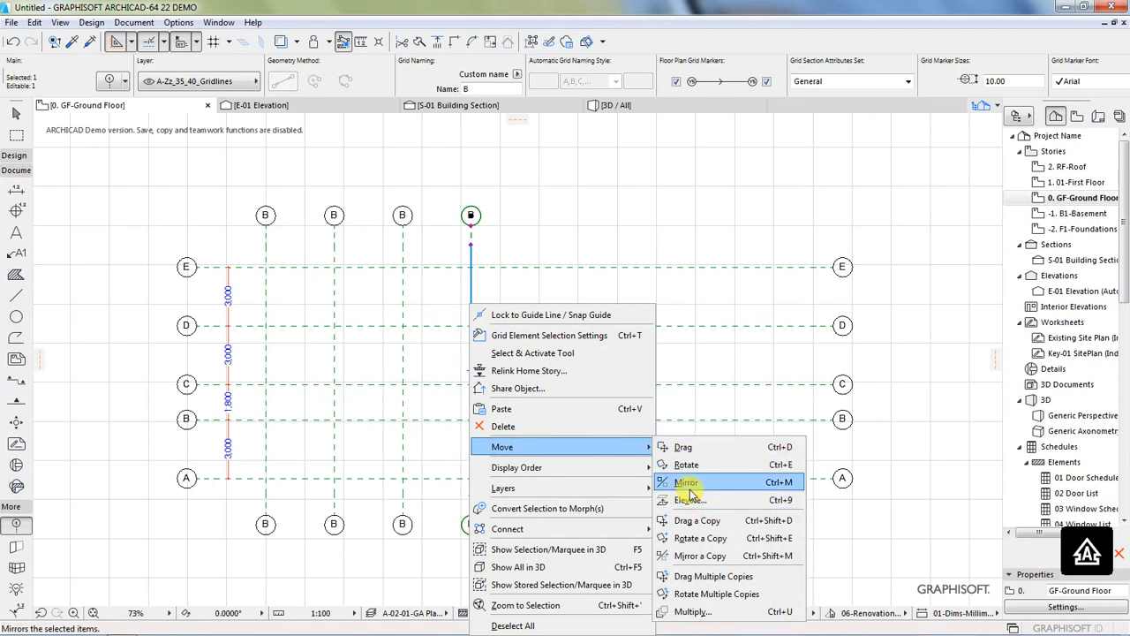
click(687, 521)
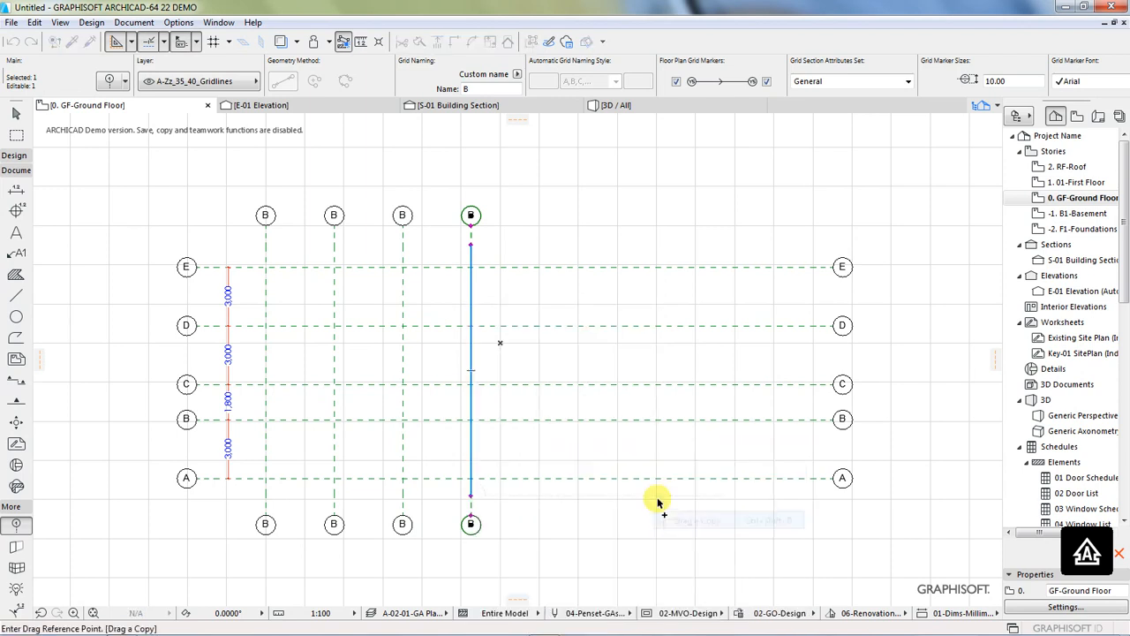
click(470, 377)
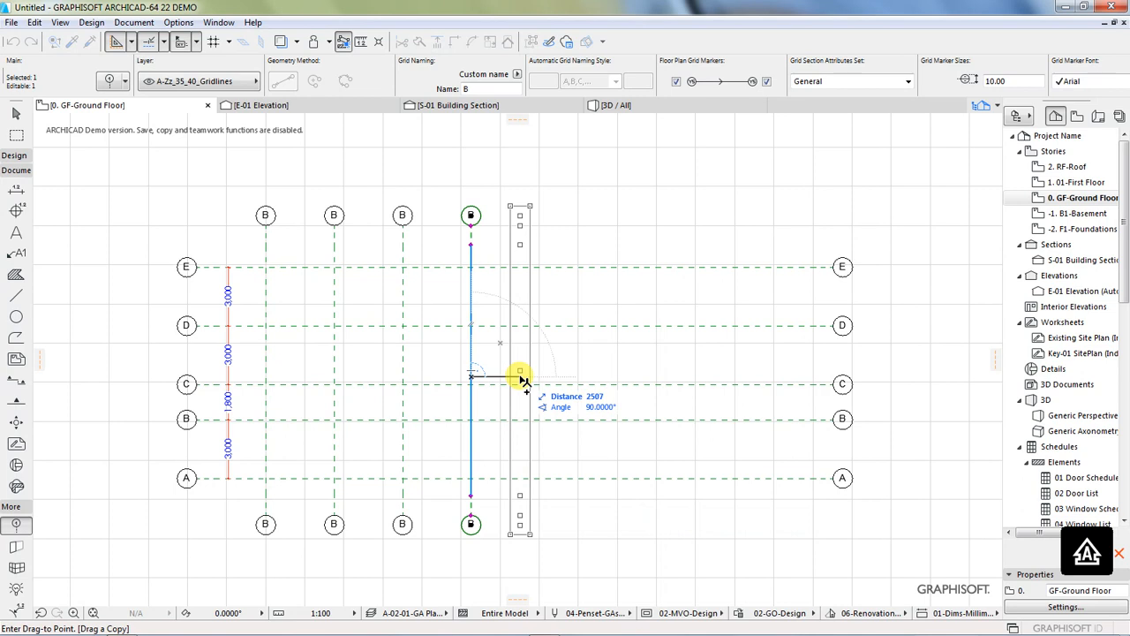
text(250)
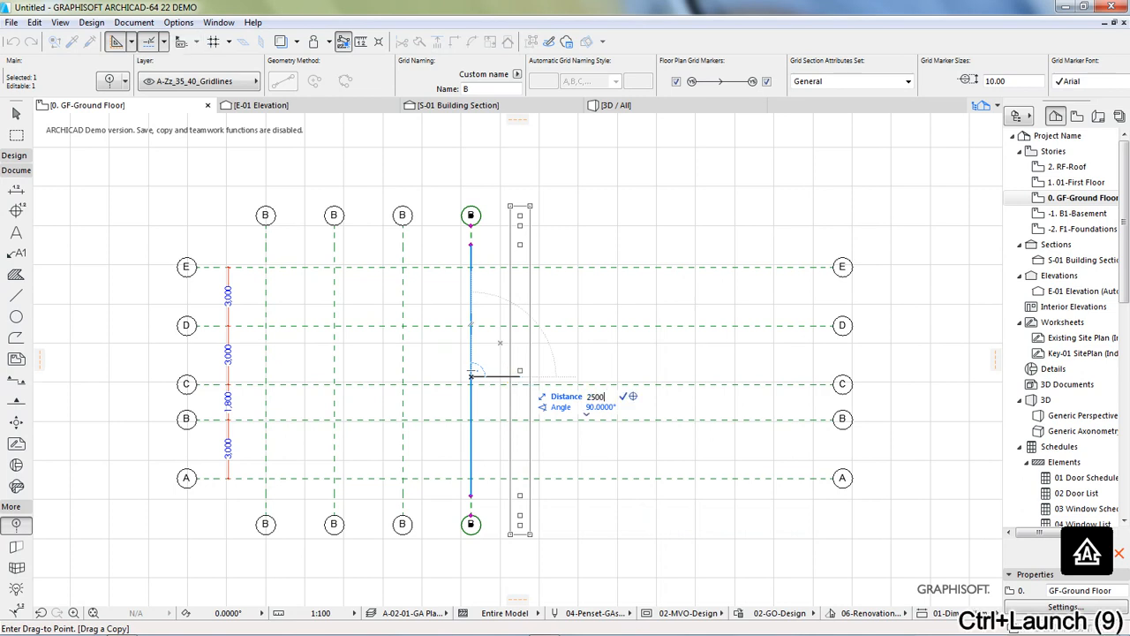
text(0)
key(Return)
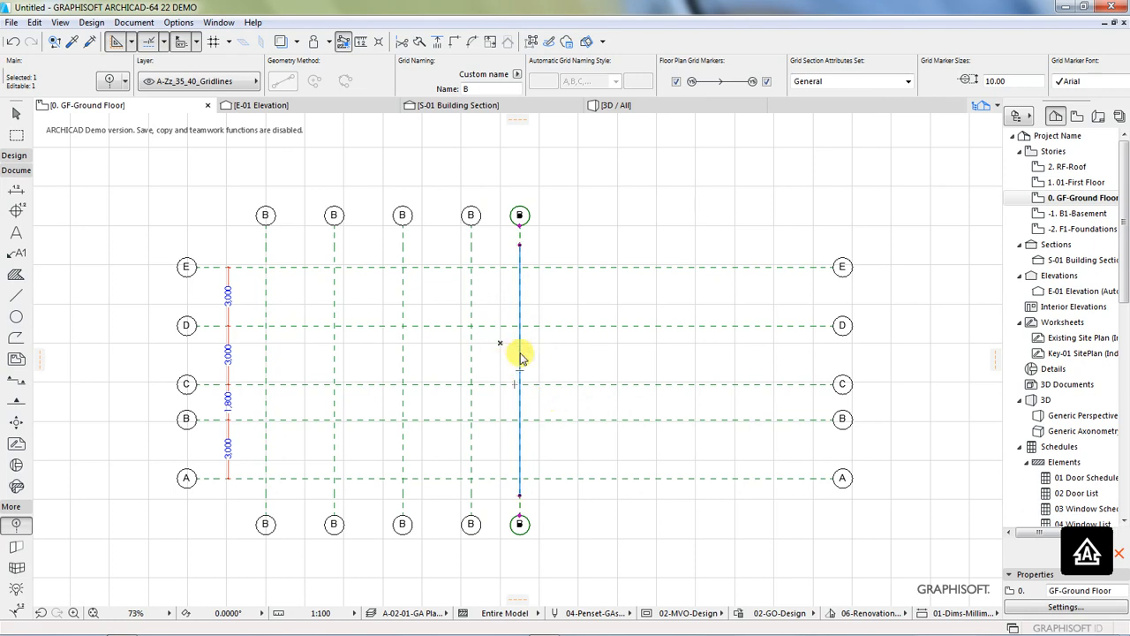
Step: Drag a copy of the fifth vertical grid line 3500 mm to its right
right_click(521, 356)
mouse_move(570, 160)
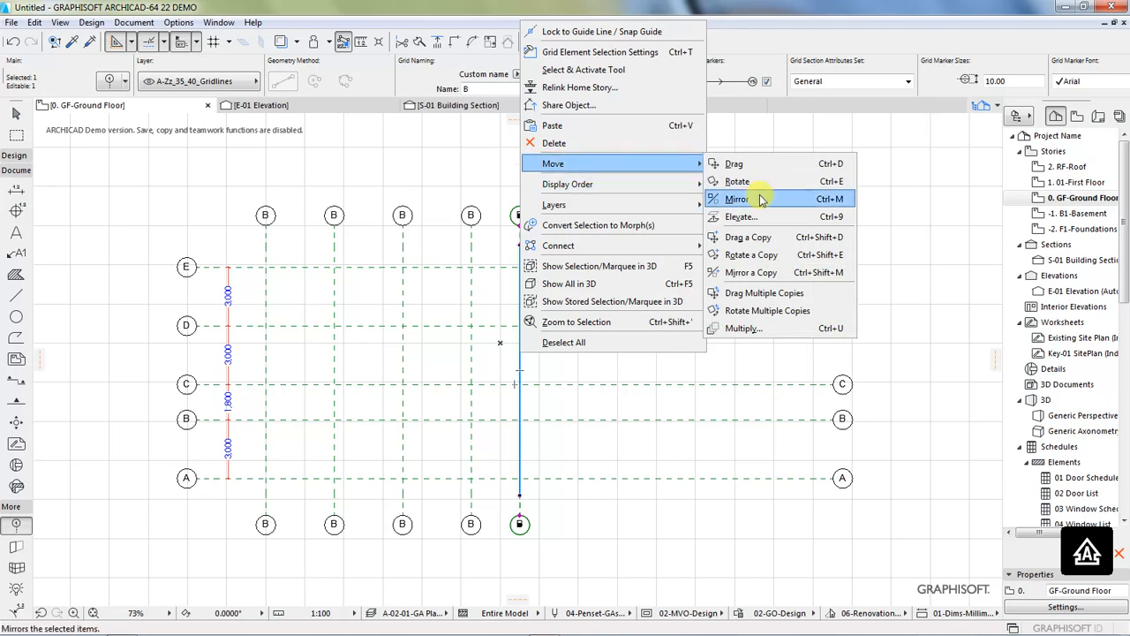
click(742, 236)
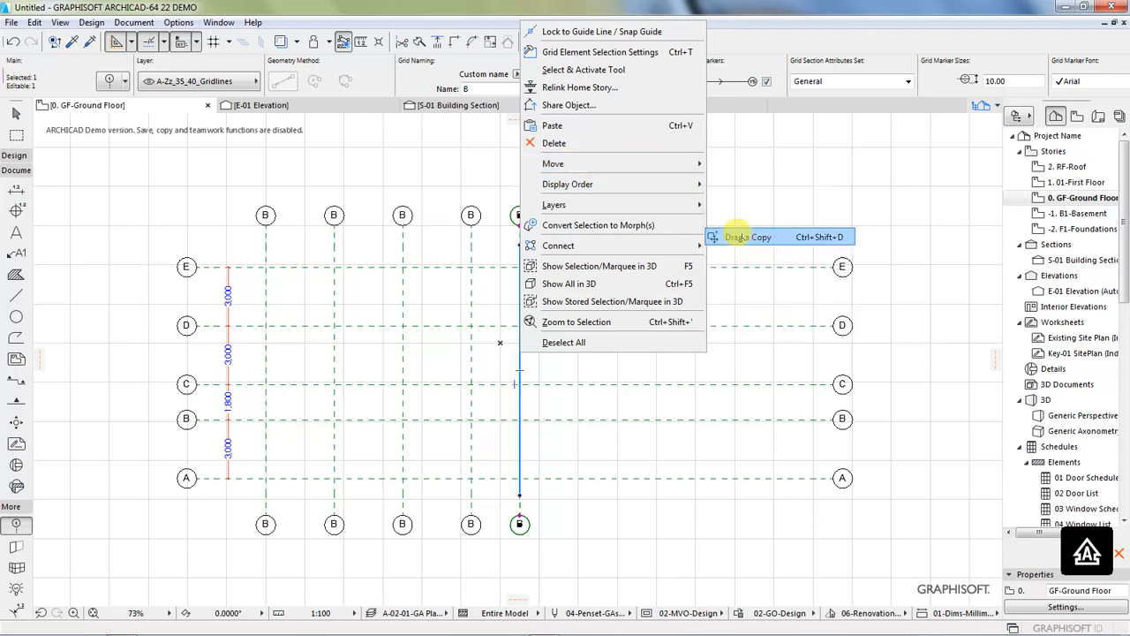
click(520, 311)
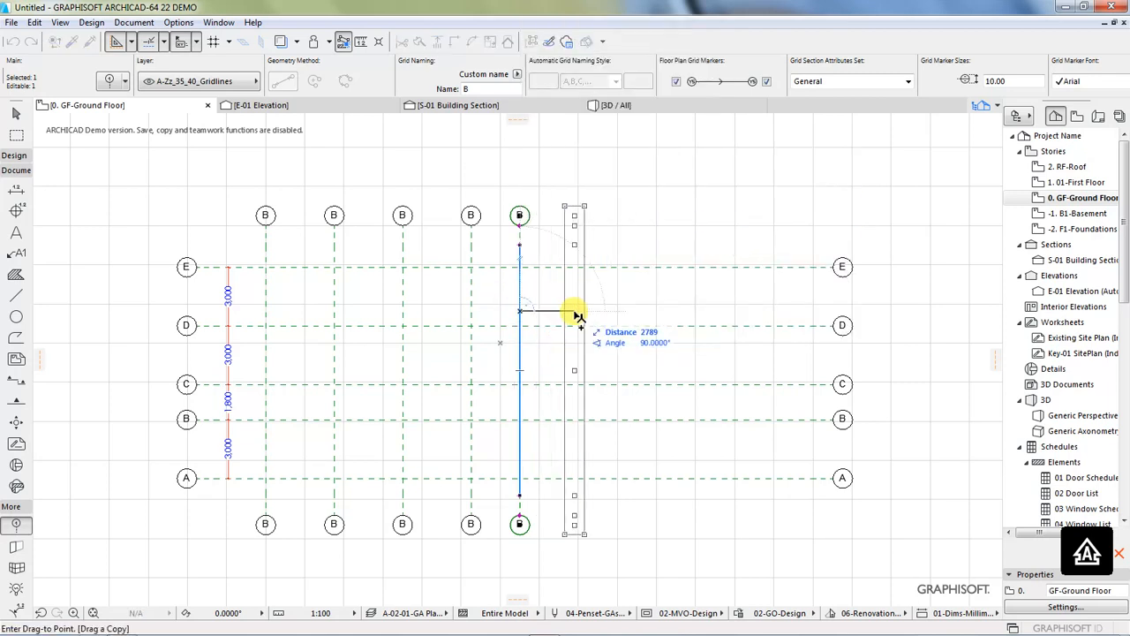
text(3500)
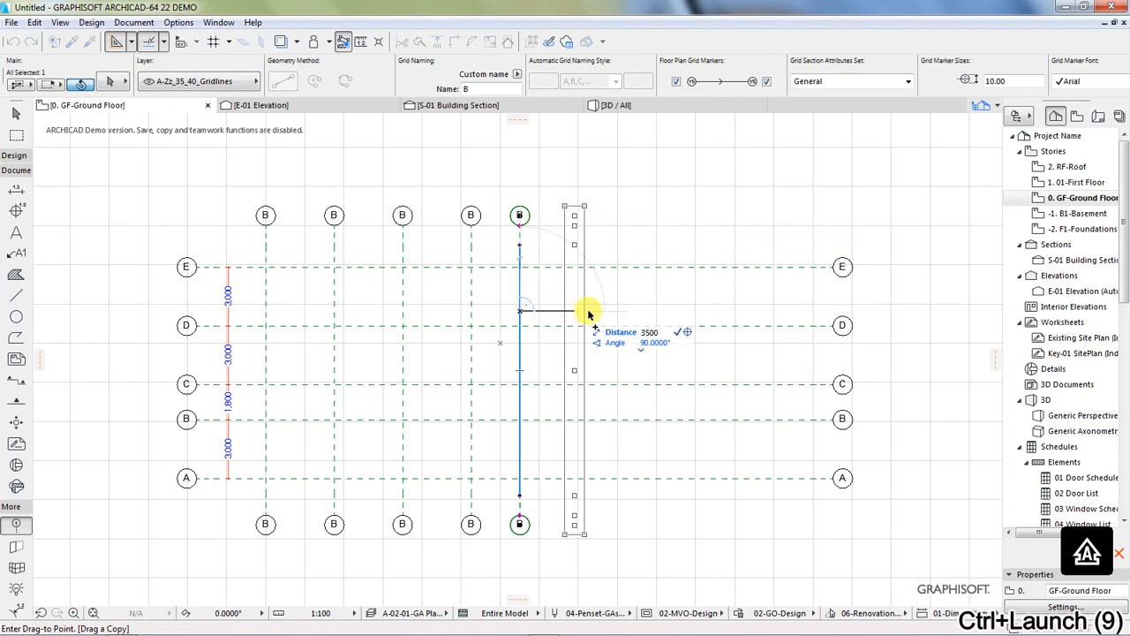
key(Return)
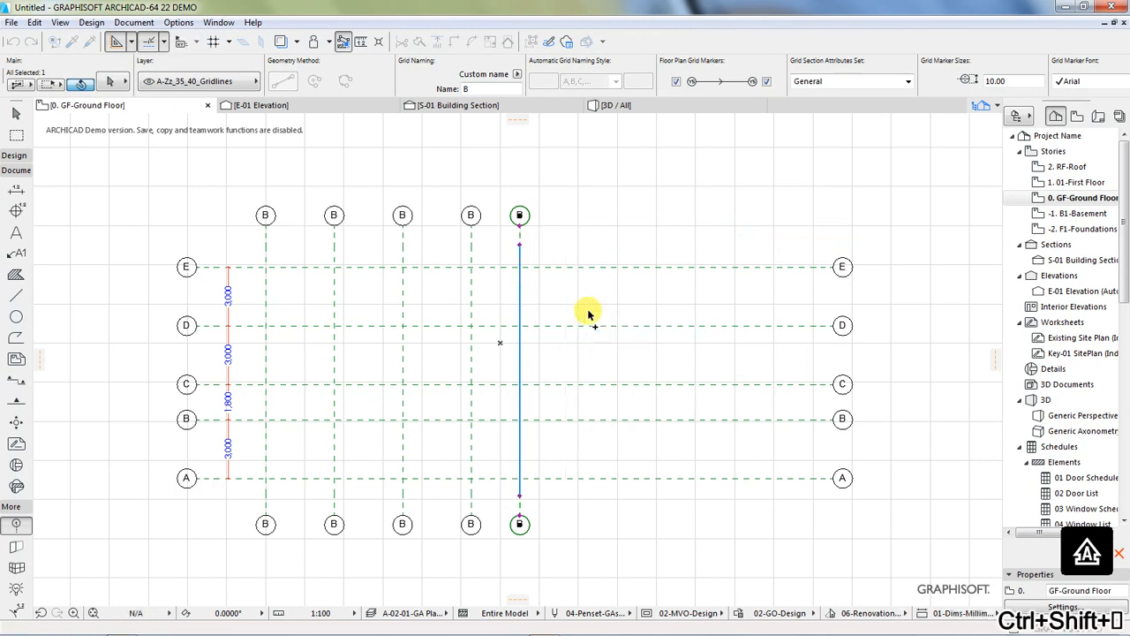
Step: Drag a copy of the sixth vertical grid line 3500 mm to its right
right_click(590, 316)
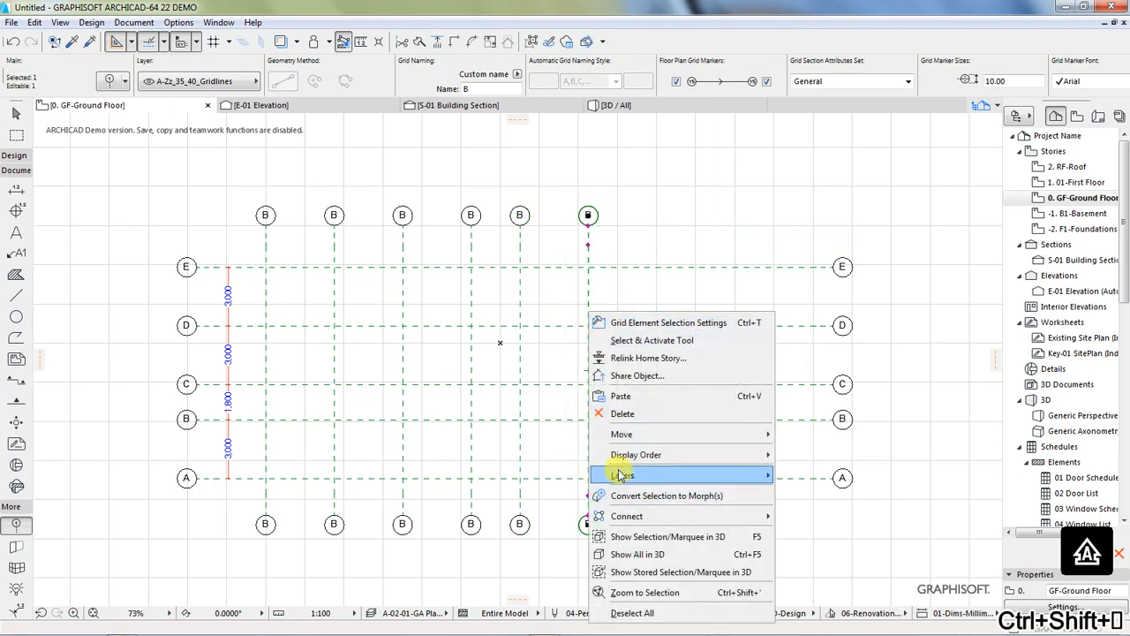
mouse_move(662, 433)
click(807, 509)
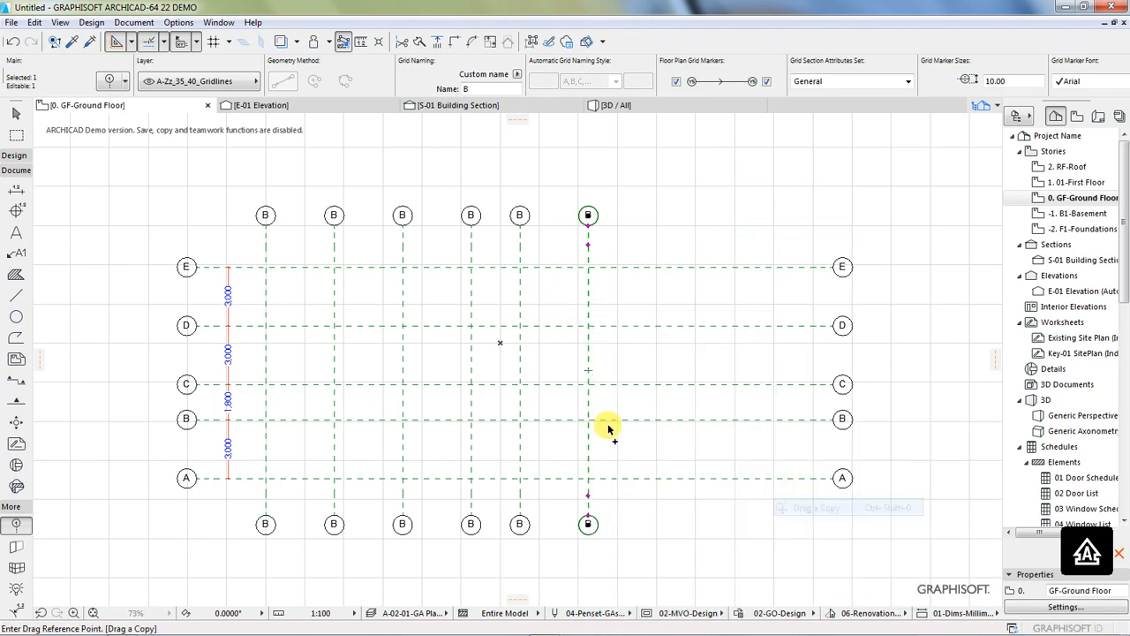
click(590, 369)
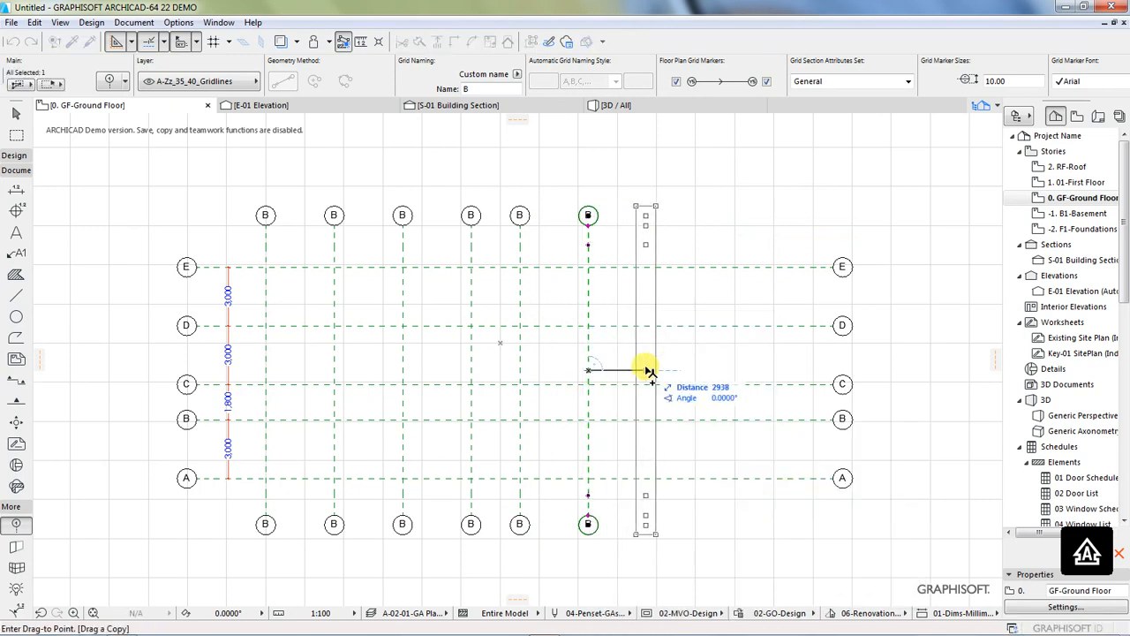
text(350)
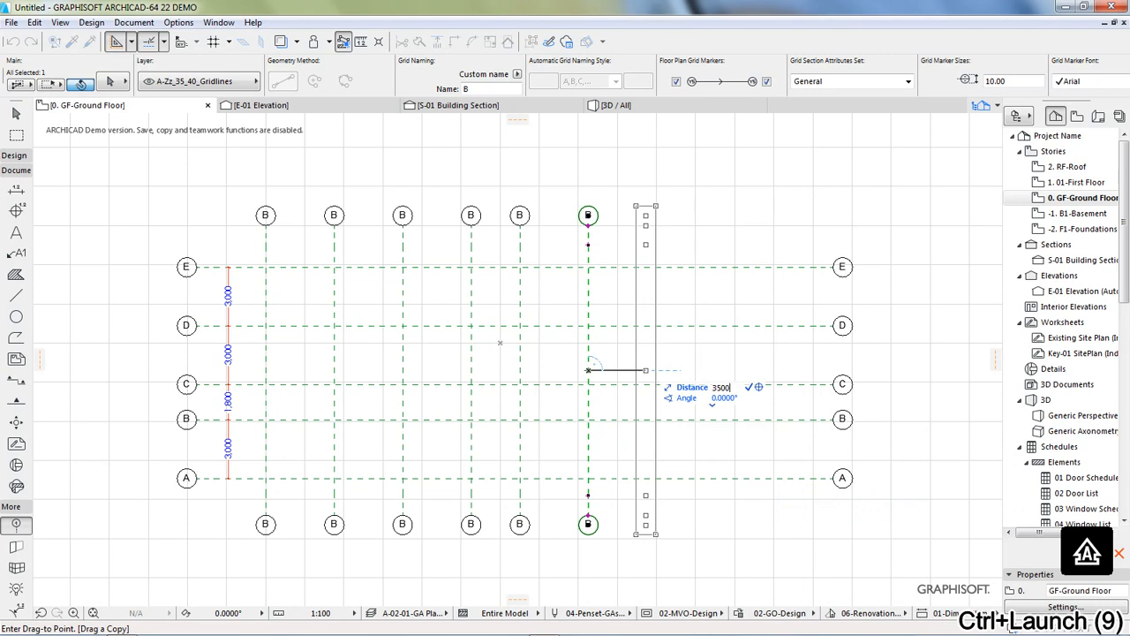
text(0)
key(Return)
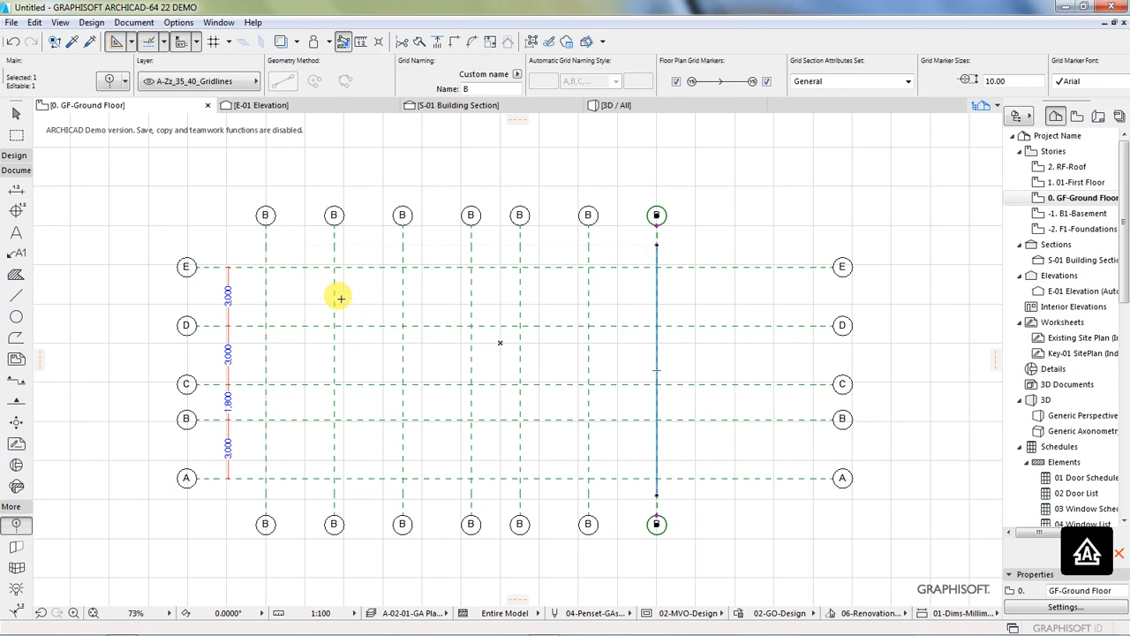
Step: Delete the leftmost vertical grid line next to the dimension chain
key(Escape)
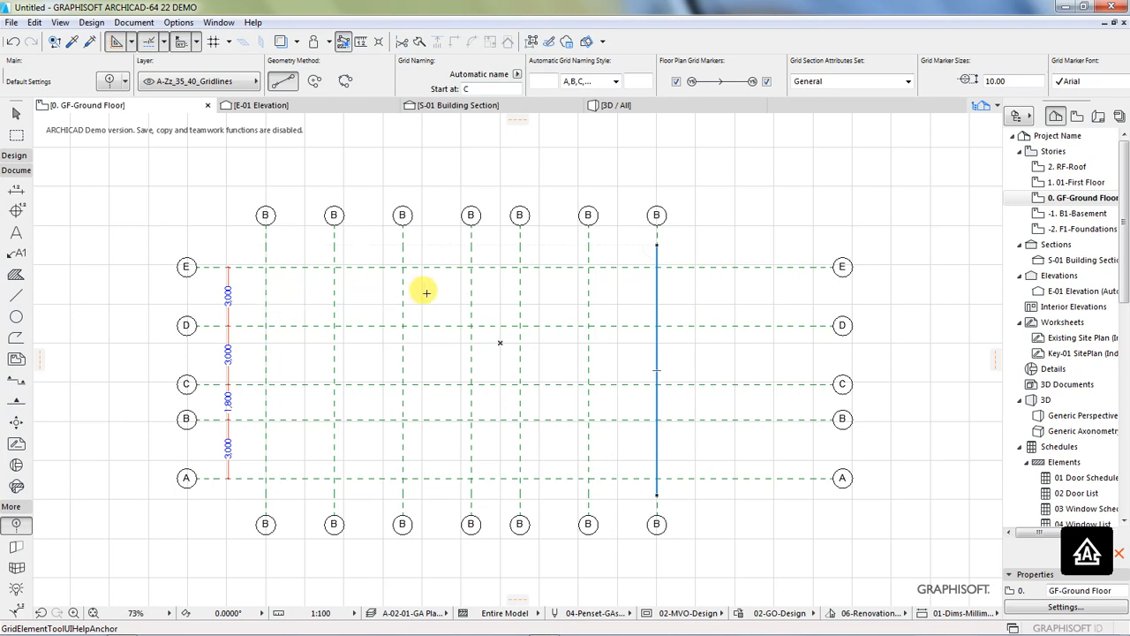
click(267, 287)
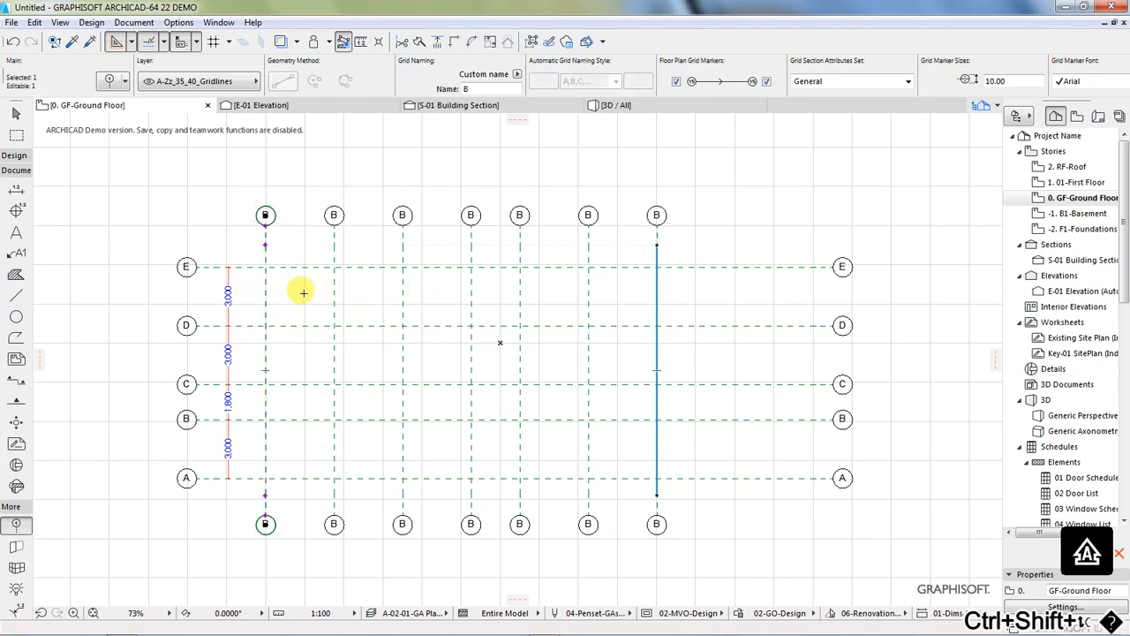
key(Delete)
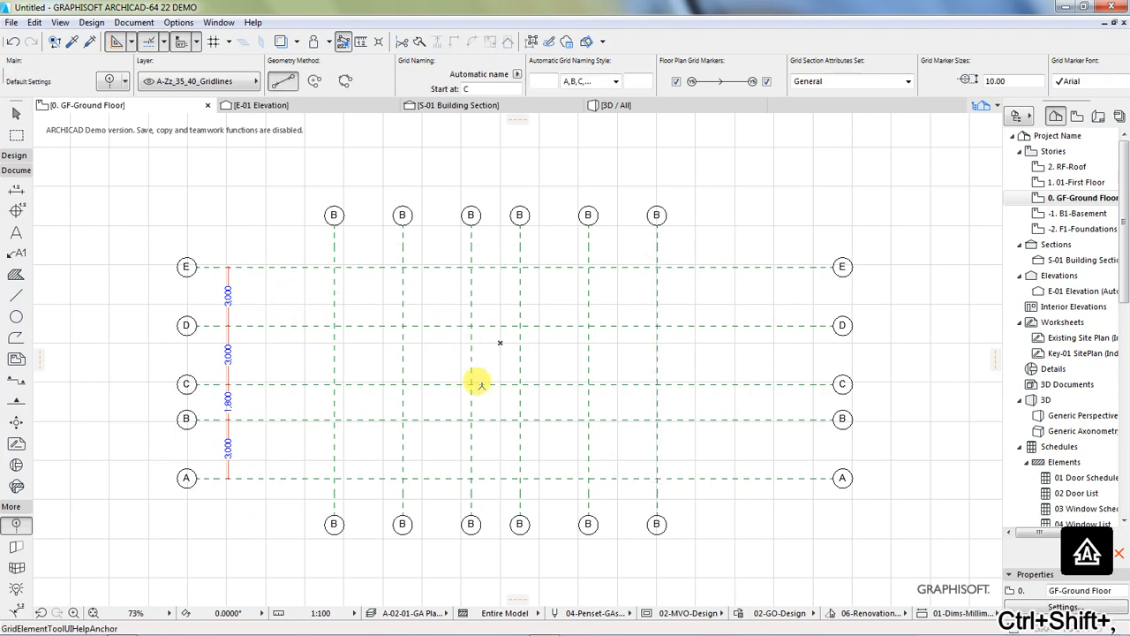
Step: Rename the leftmost remaining vertical grid line as 1
scroll(473, 408, up, 1)
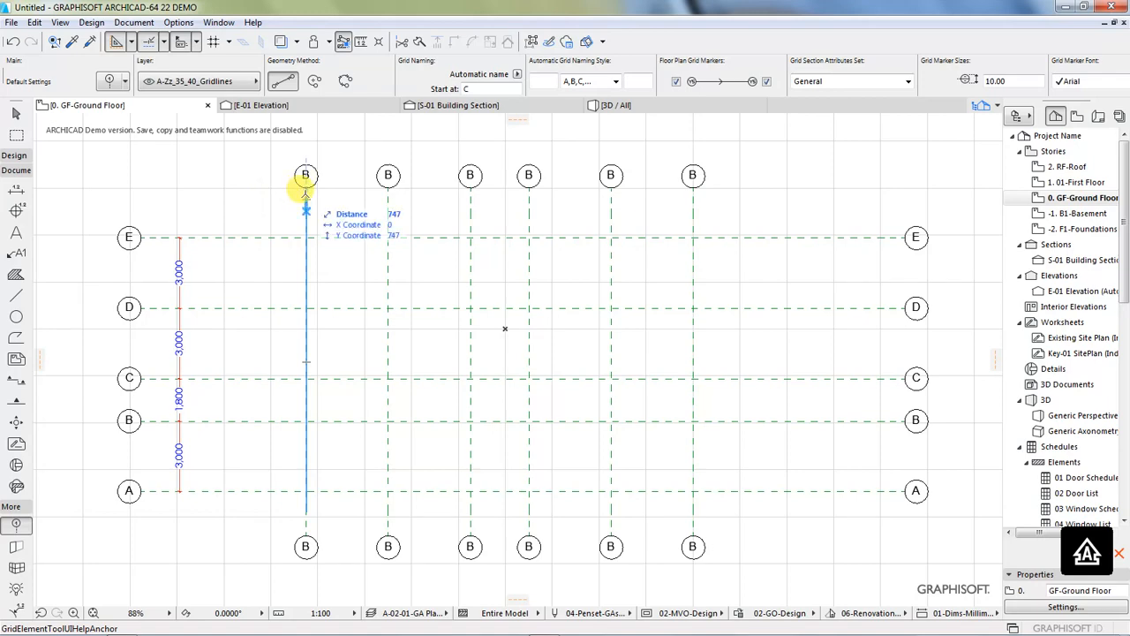
scroll(306, 192, up, 1)
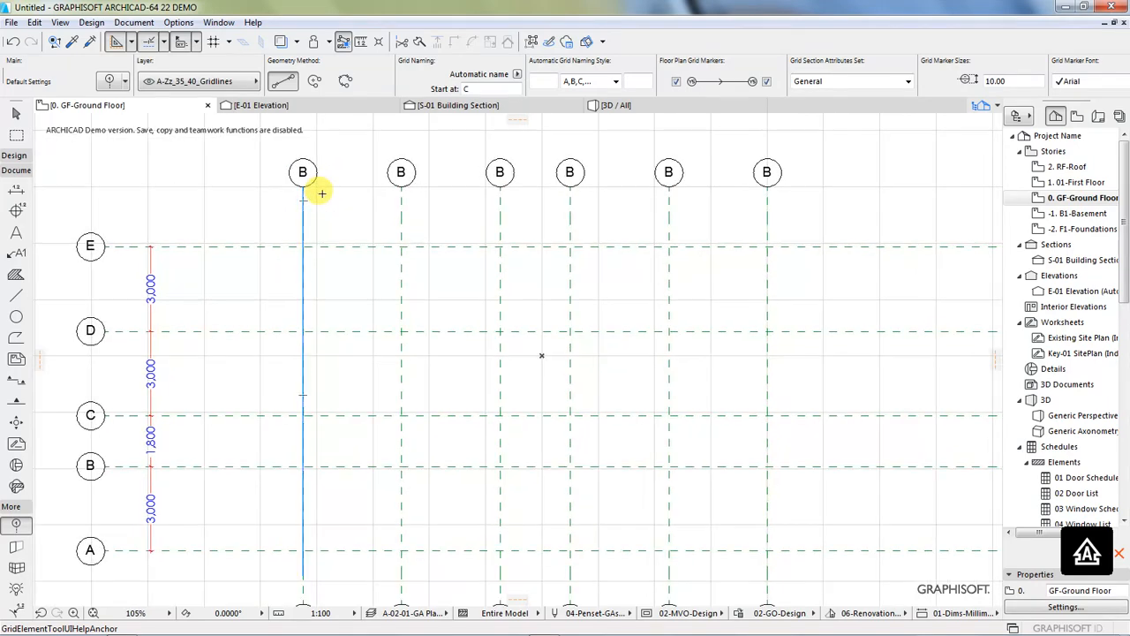
scroll(321, 193, down, 1)
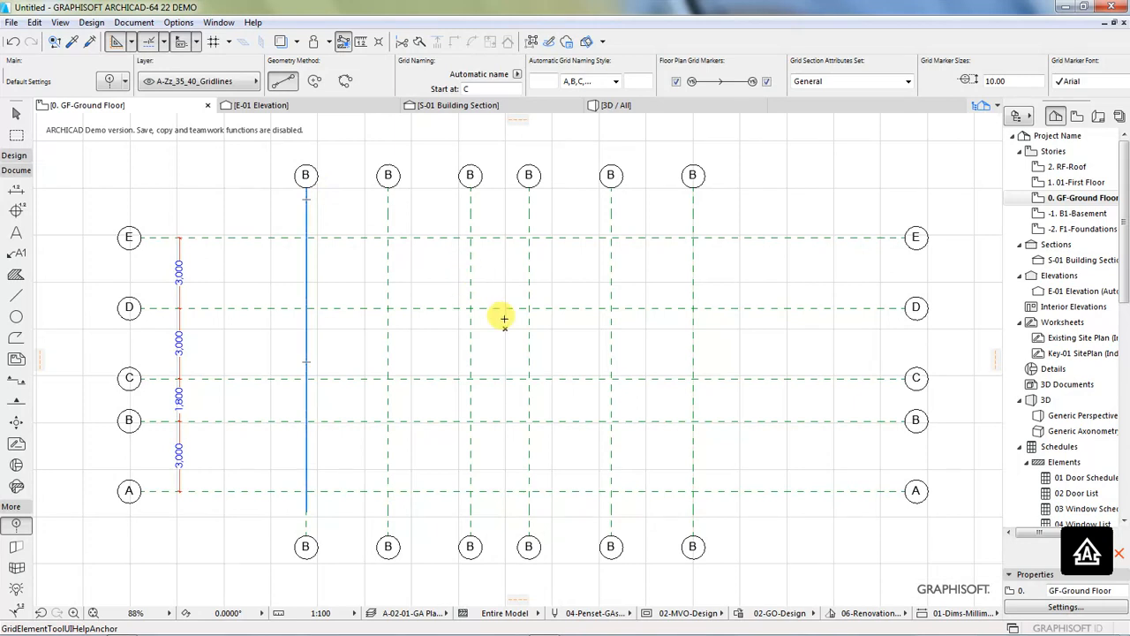
scroll(508, 316, up, 1)
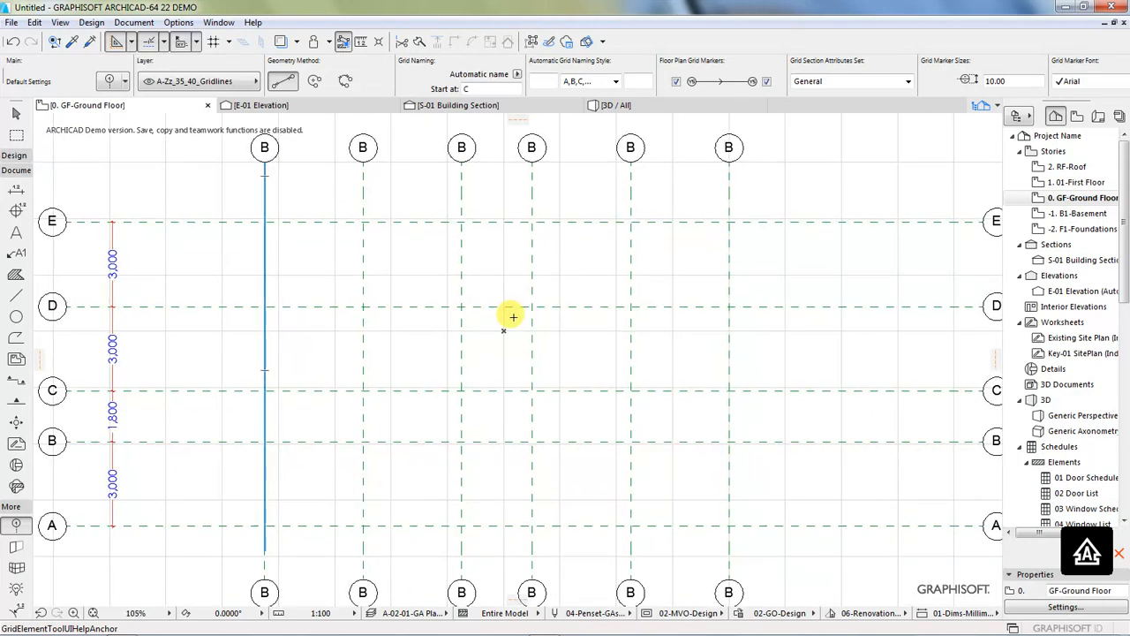
scroll(500, 314, down, 1)
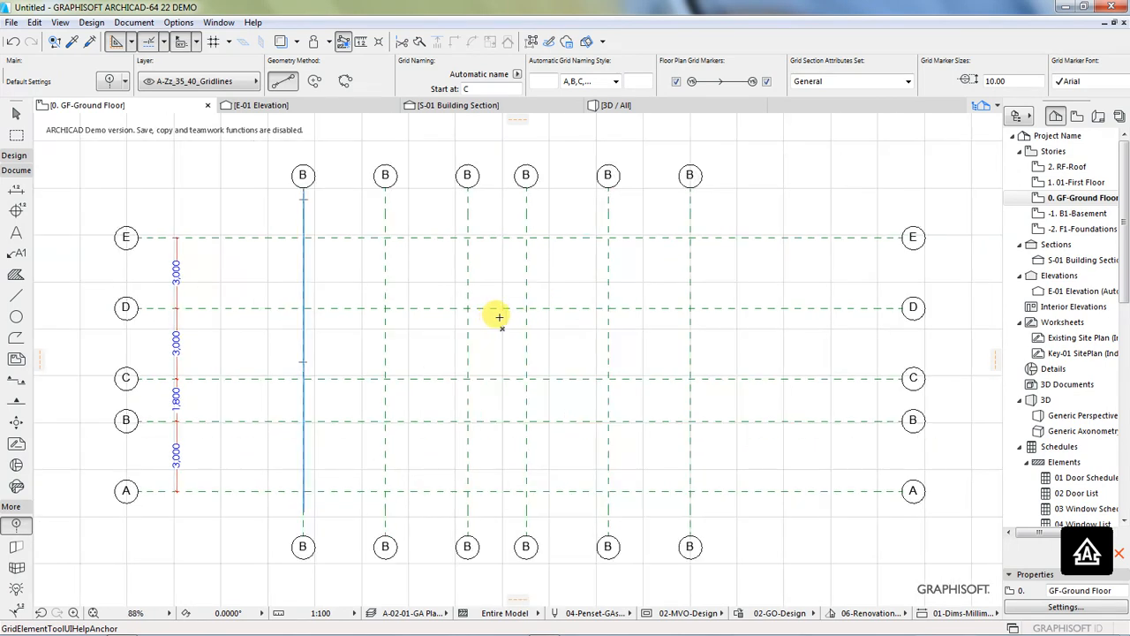
ctrl+shift+click(300, 211)
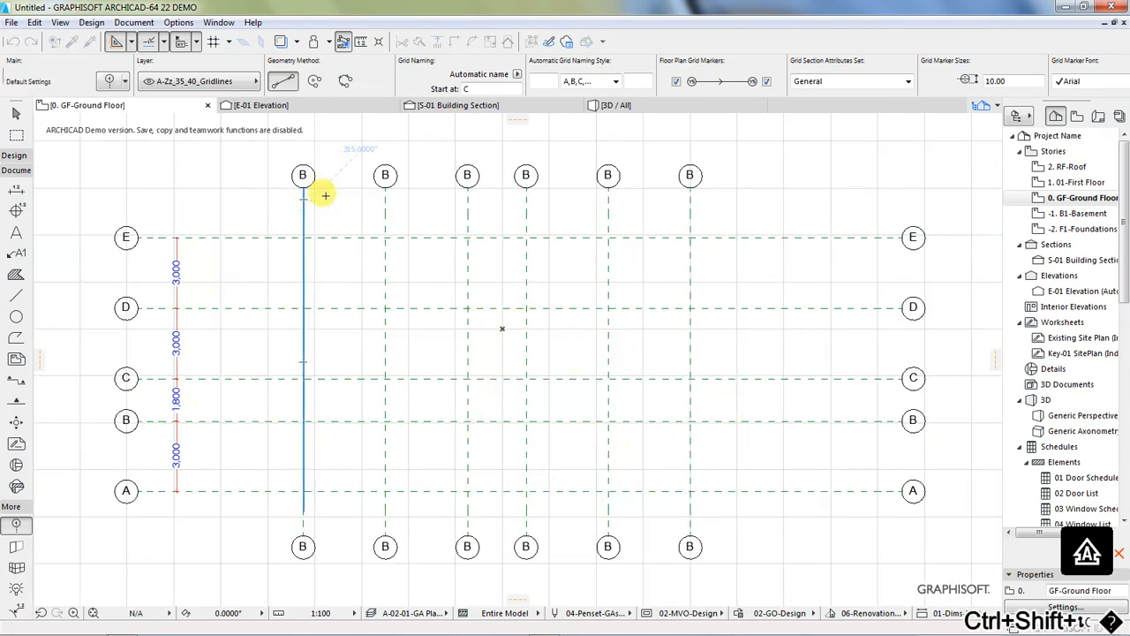
ctrl+shift+click(323, 192)
click(479, 89)
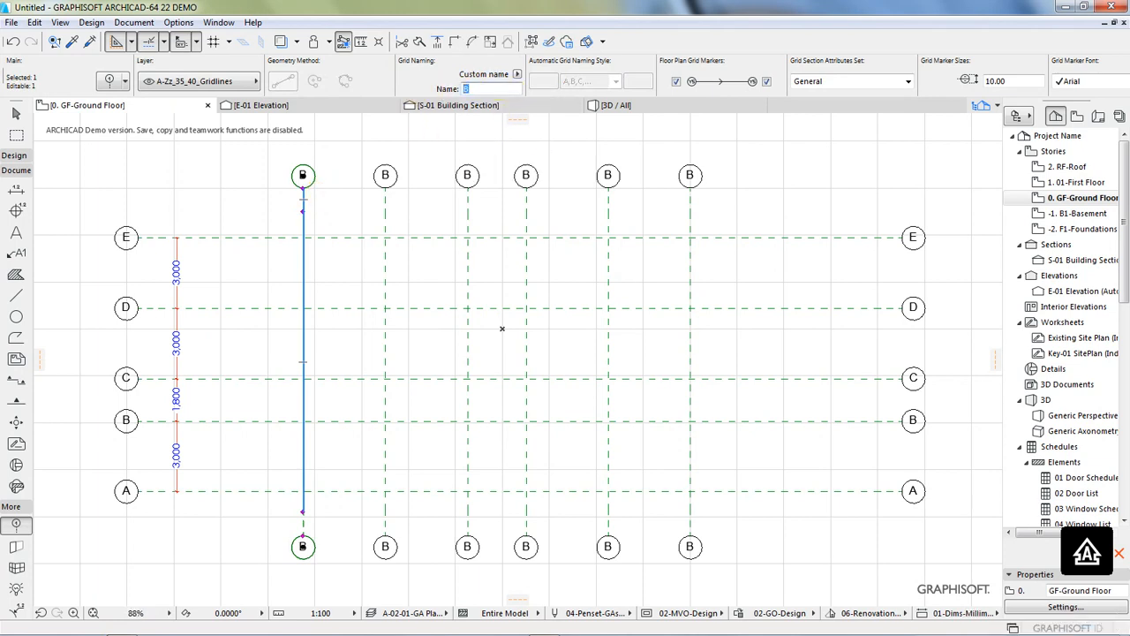
text(1)
click(419, 186)
key(Escape)
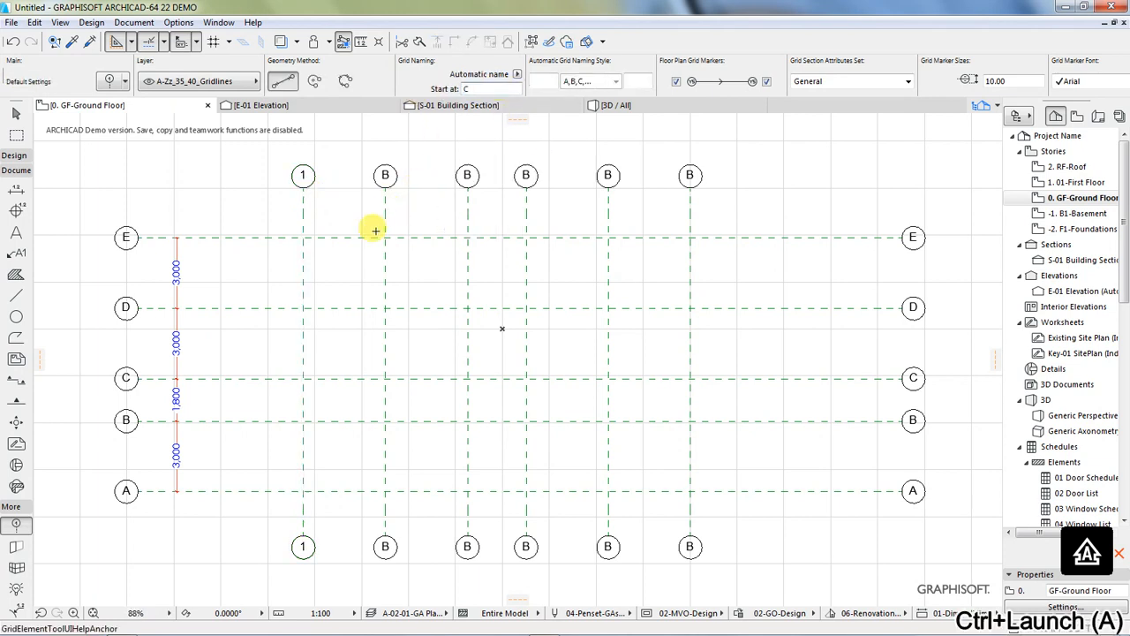
Step: Rename the second vertical grid line from the left as 2
click(385, 216)
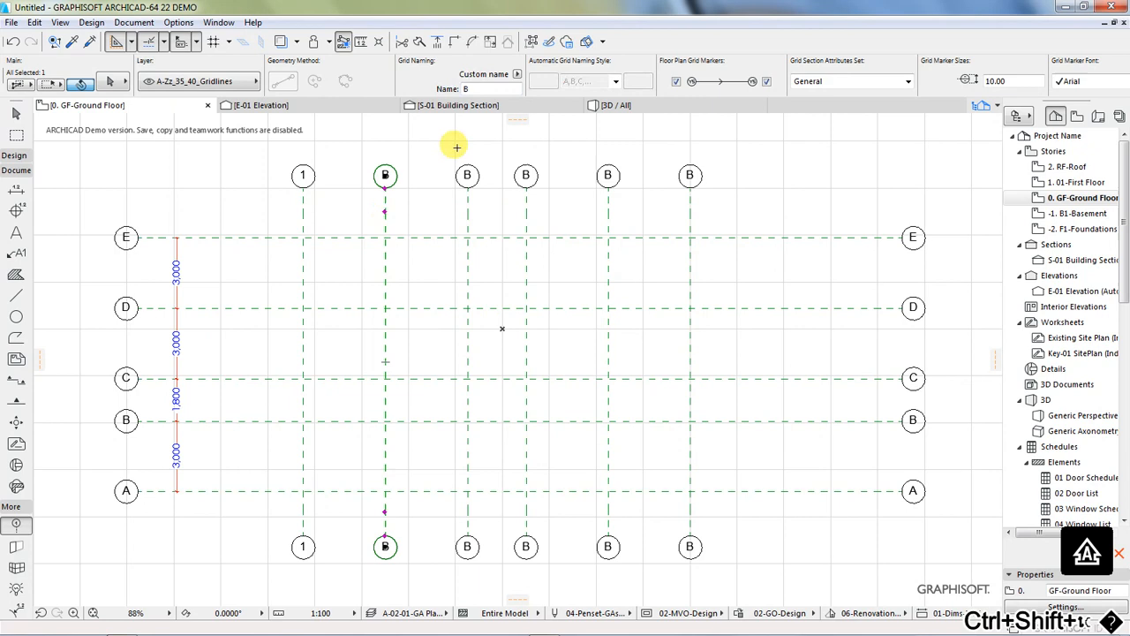
click(462, 89)
text(2)
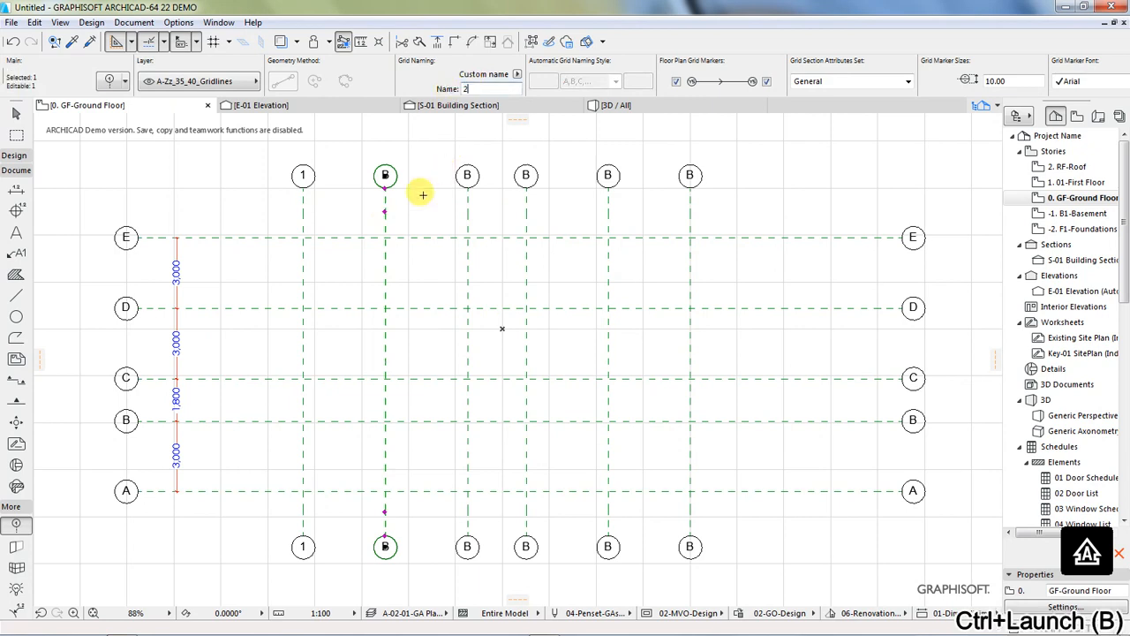
click(422, 194)
Step: Rename the third vertical grid line from the left as 3
click(467, 220)
click(461, 89)
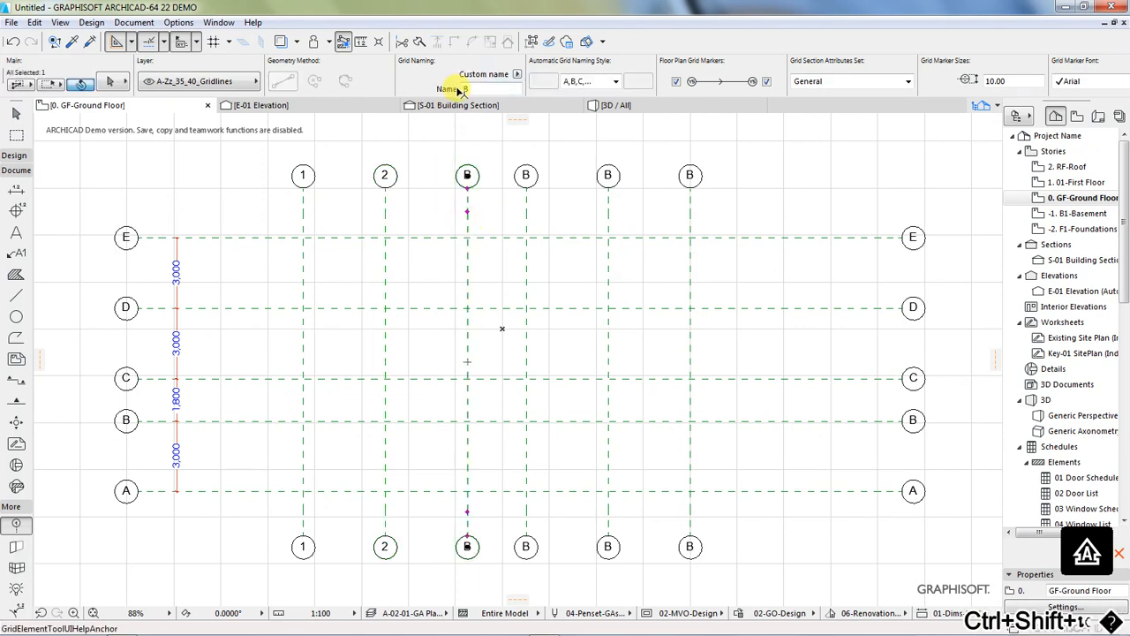
drag(476, 90, 451, 95)
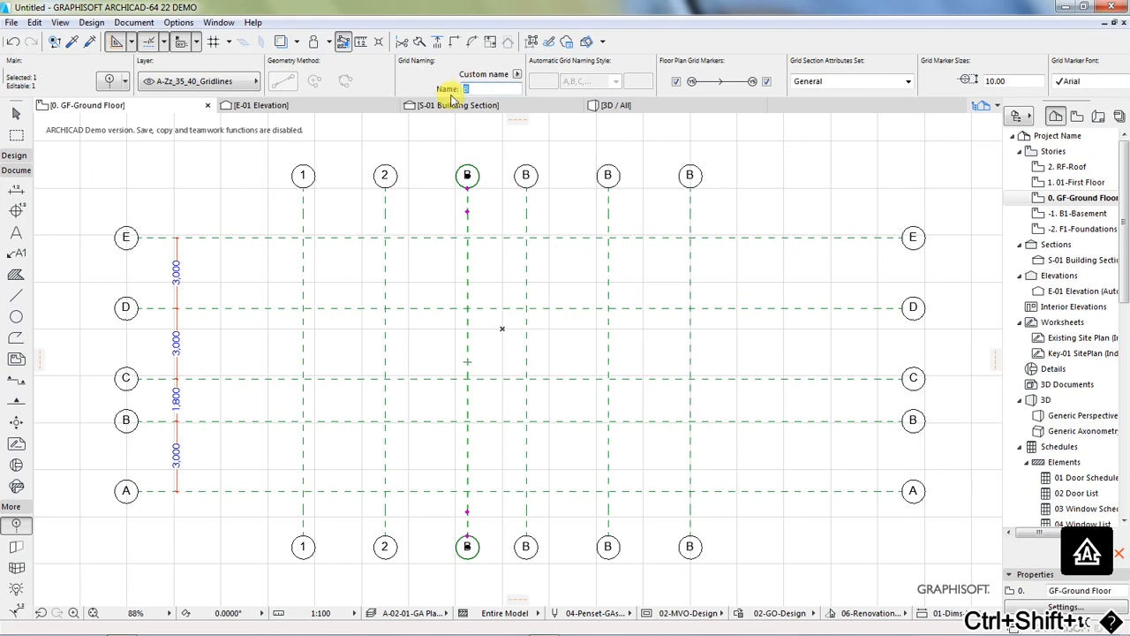
text(3)
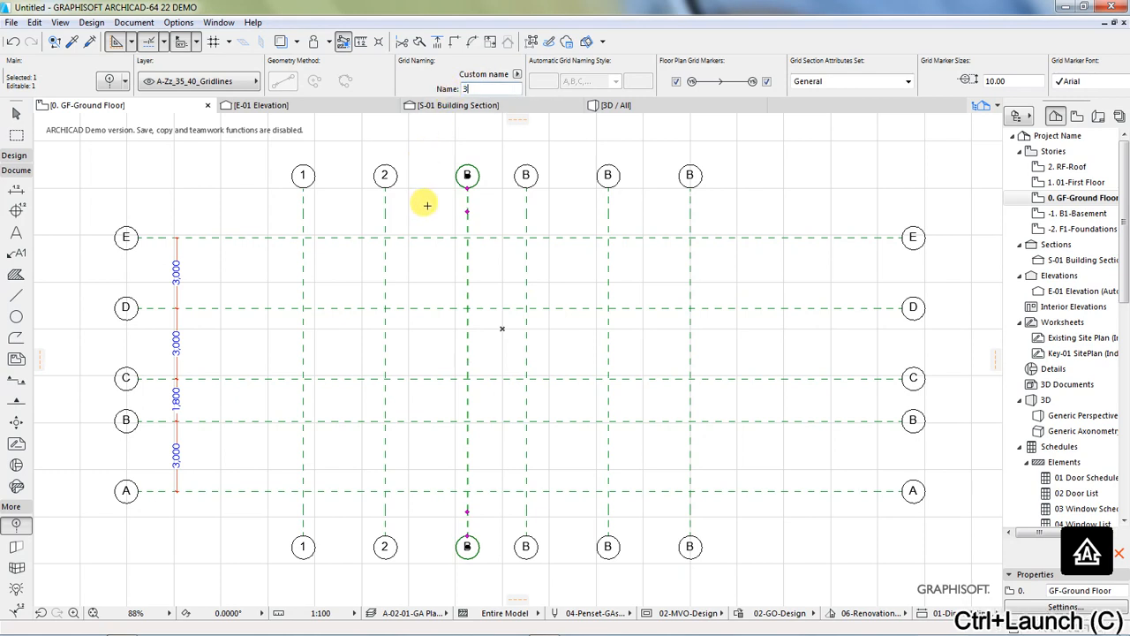
click(428, 204)
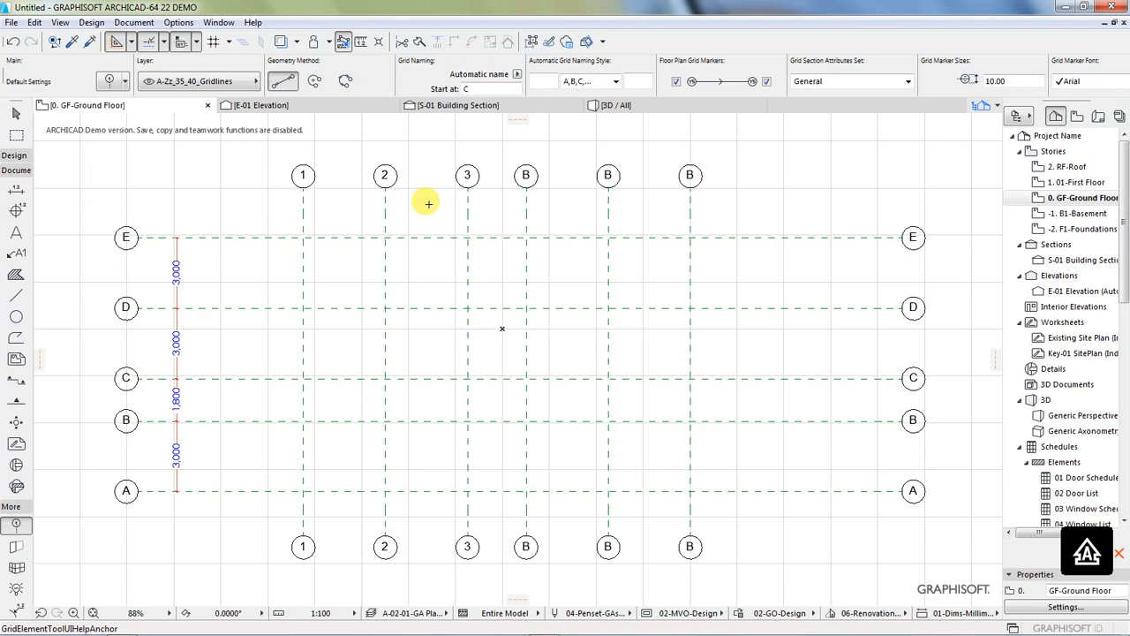
Step: Rename the fourth vertical grid line from the left as 4
ctrl+shift+click(527, 200)
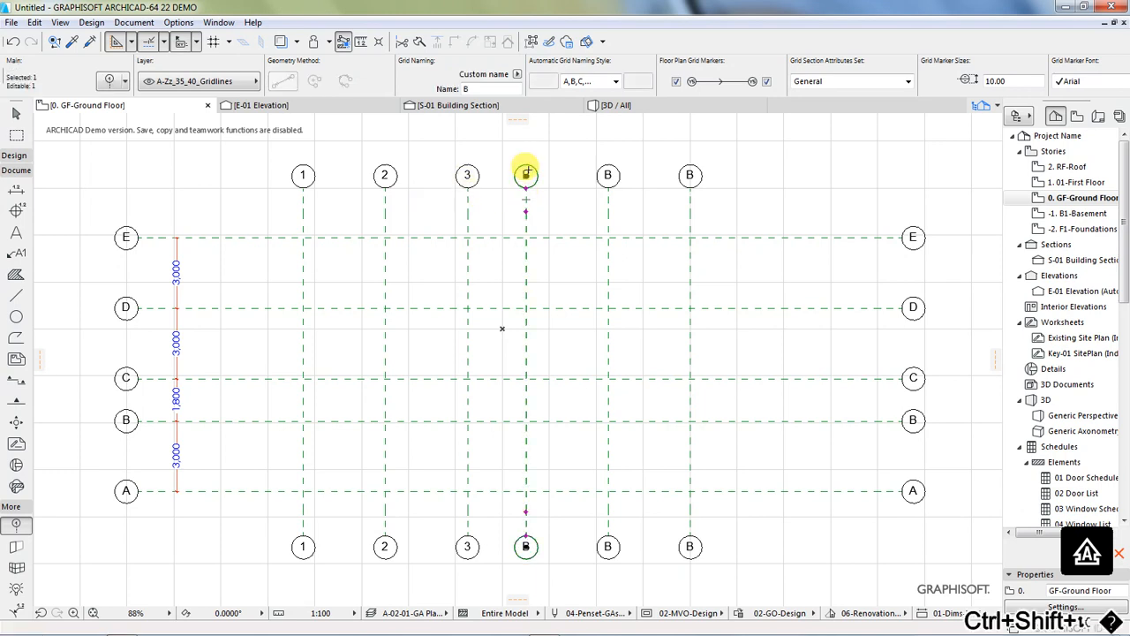
click(484, 90)
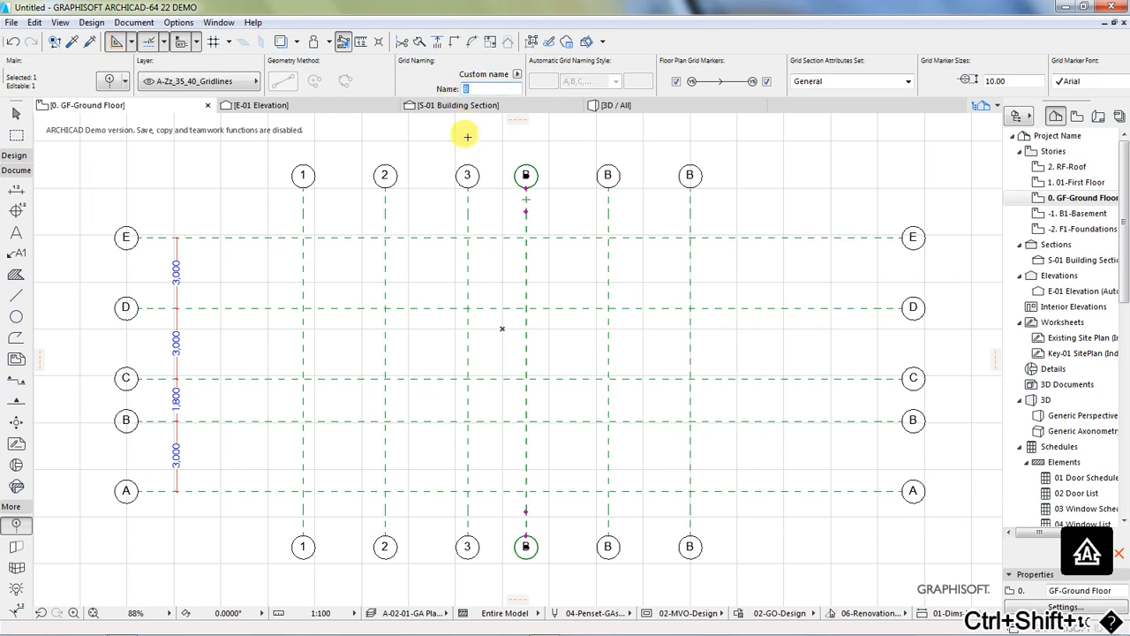
text(4)
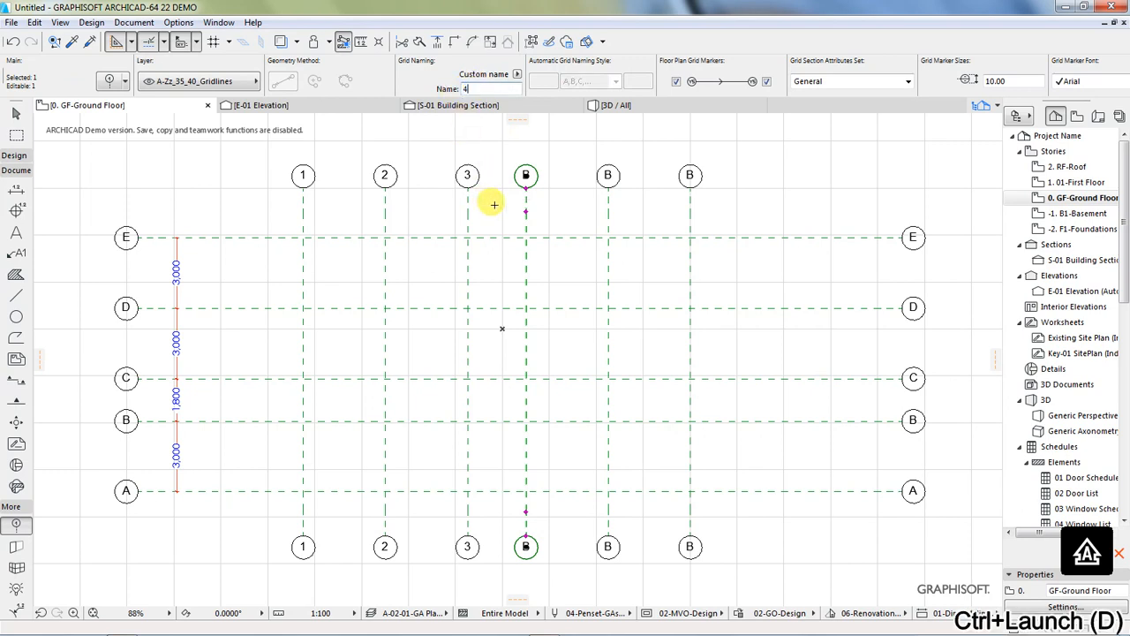
key(Escape)
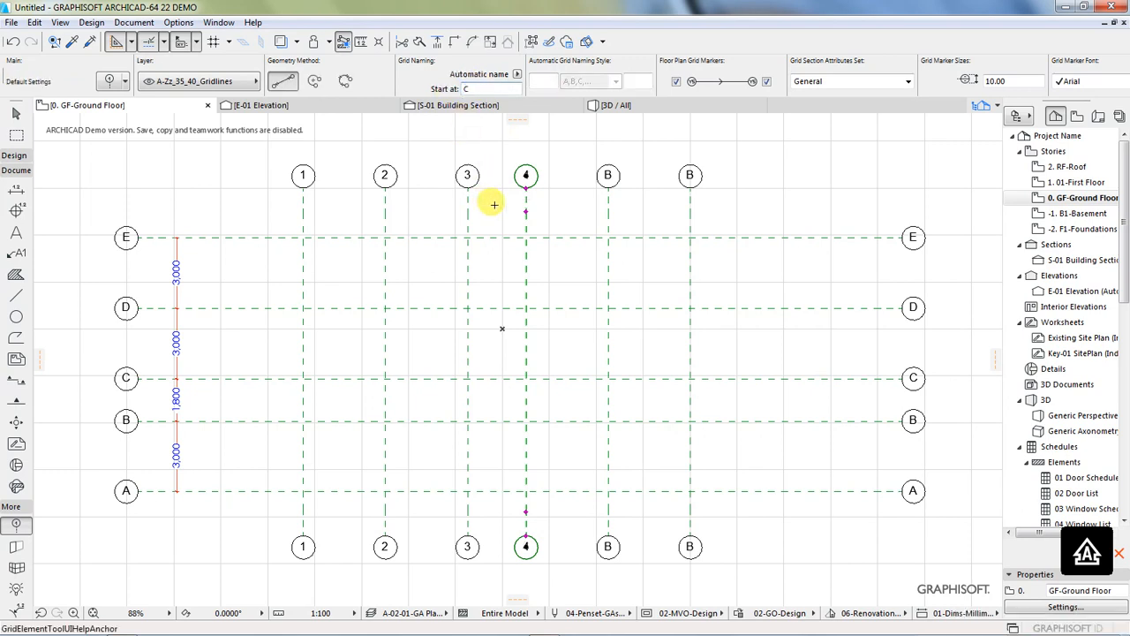
Step: Rename the fifth vertical grid line from the left as 5
shift+click(607, 215)
click(466, 89)
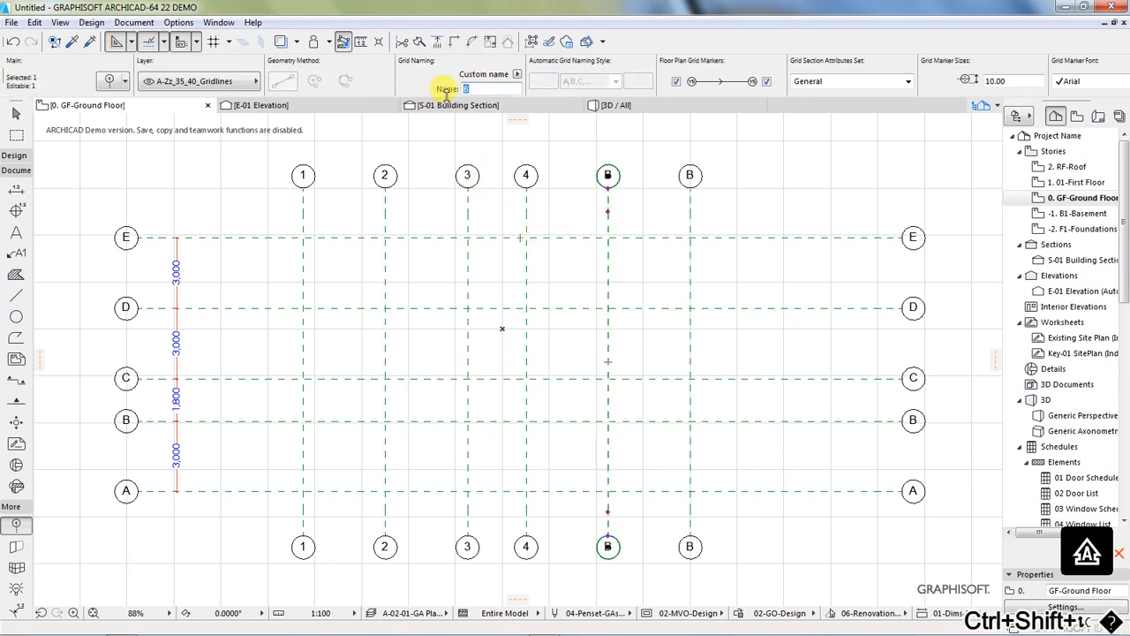
text(5)
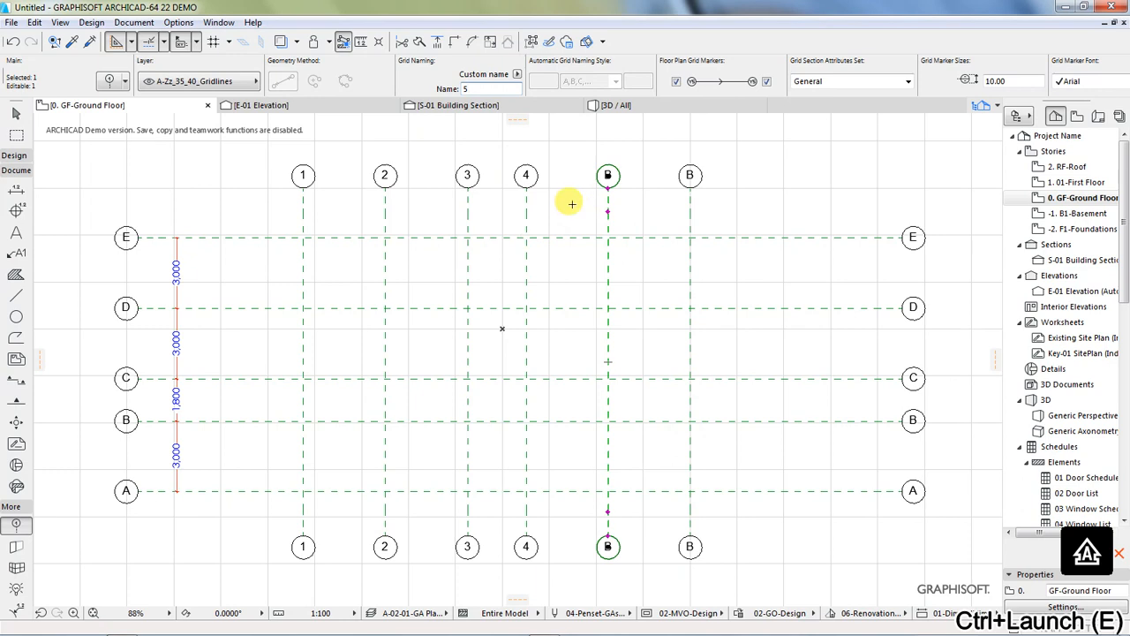
key(Escape)
Step: Rename the sixth, rightmost vertical grid line as 6
shift+click(694, 217)
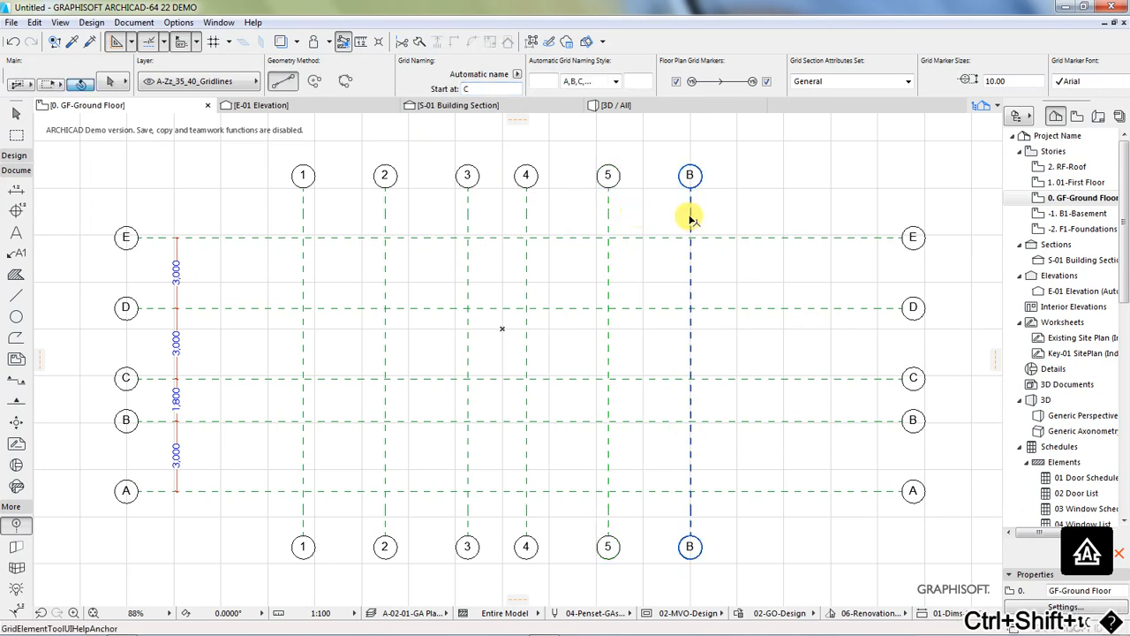
drag(474, 90, 430, 93)
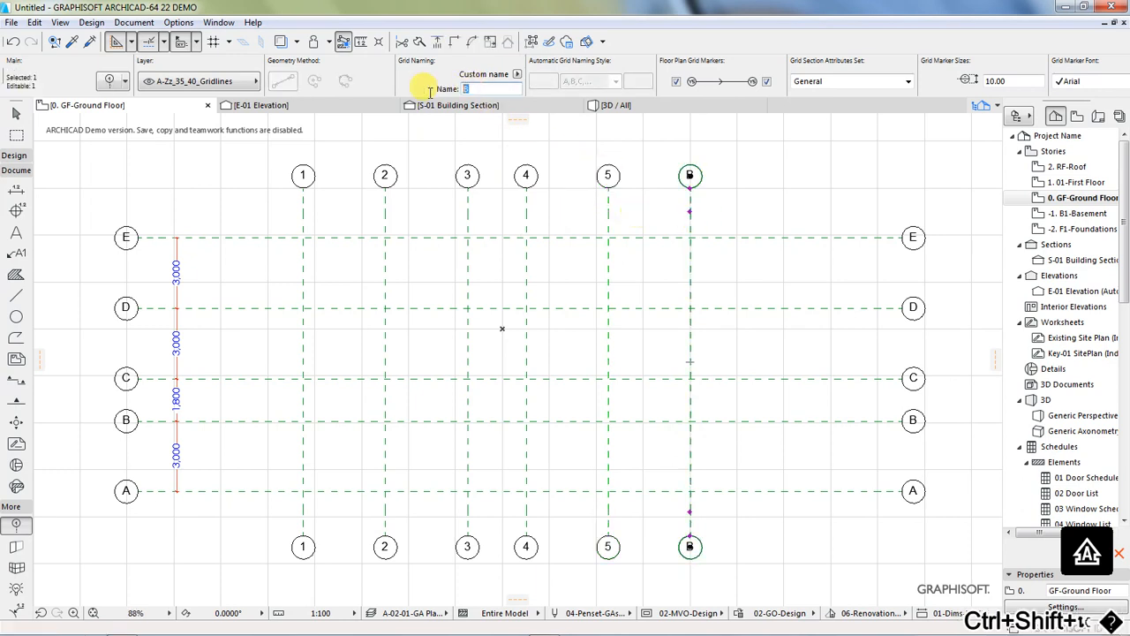
text(6)
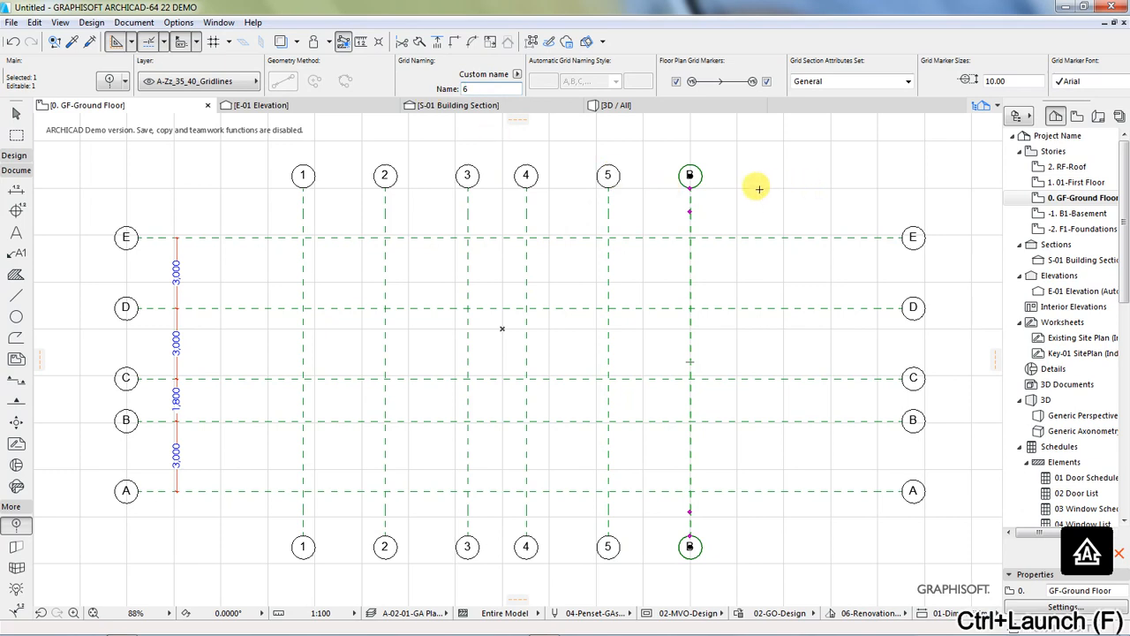
key(Escape)
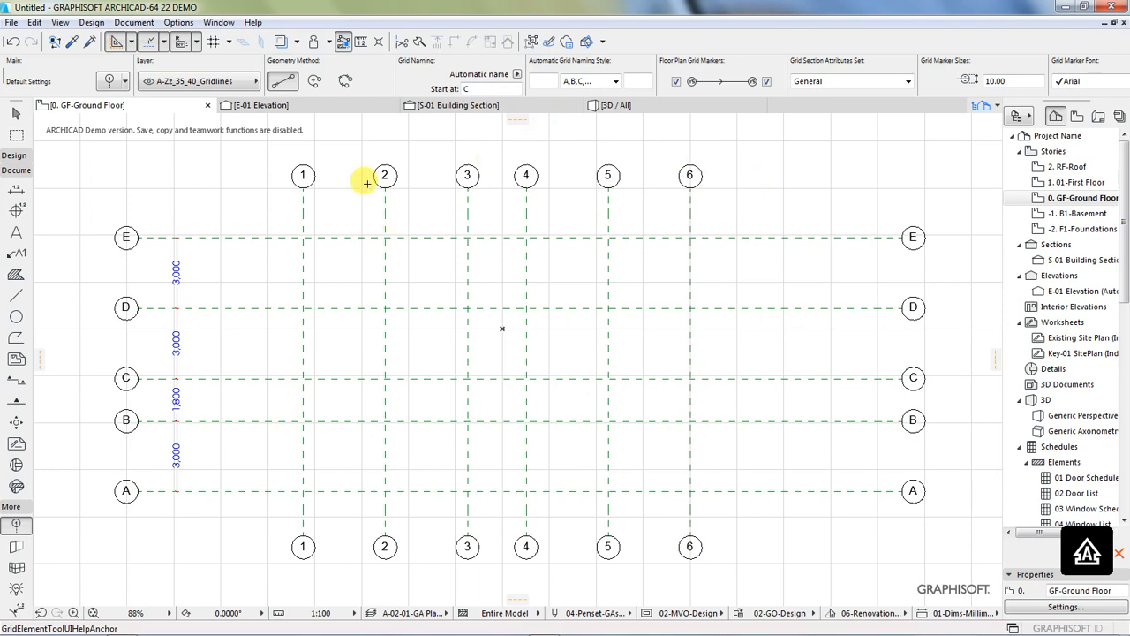
Step: Add a linear dimension chain across grid lines 1 to 6, placed just below their upper markers
click(16, 189)
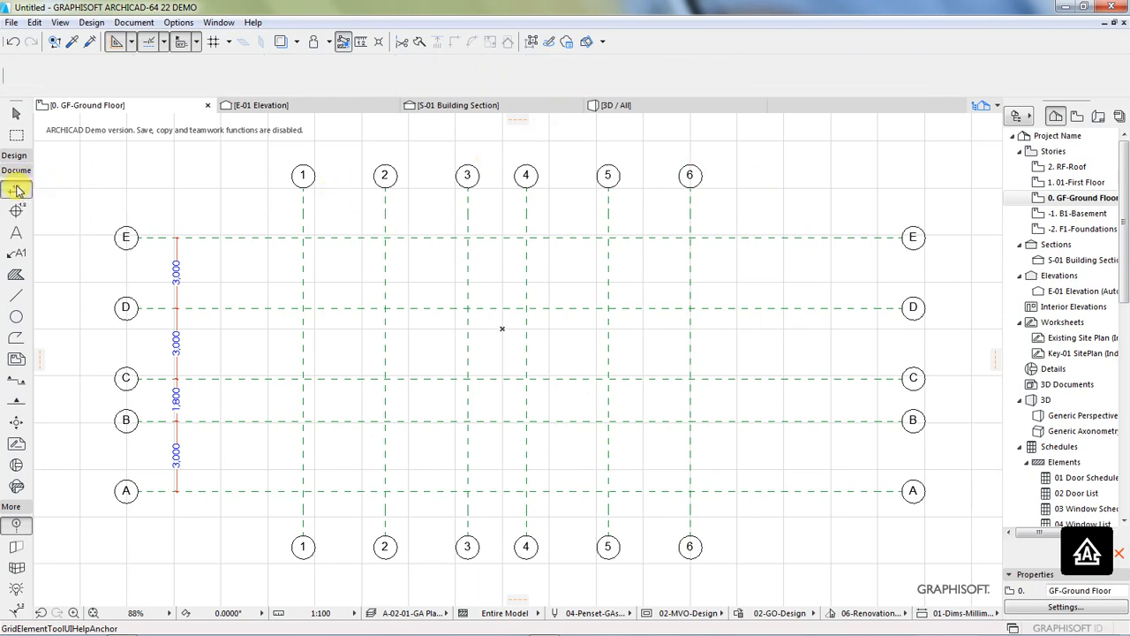
click(303, 177)
click(384, 176)
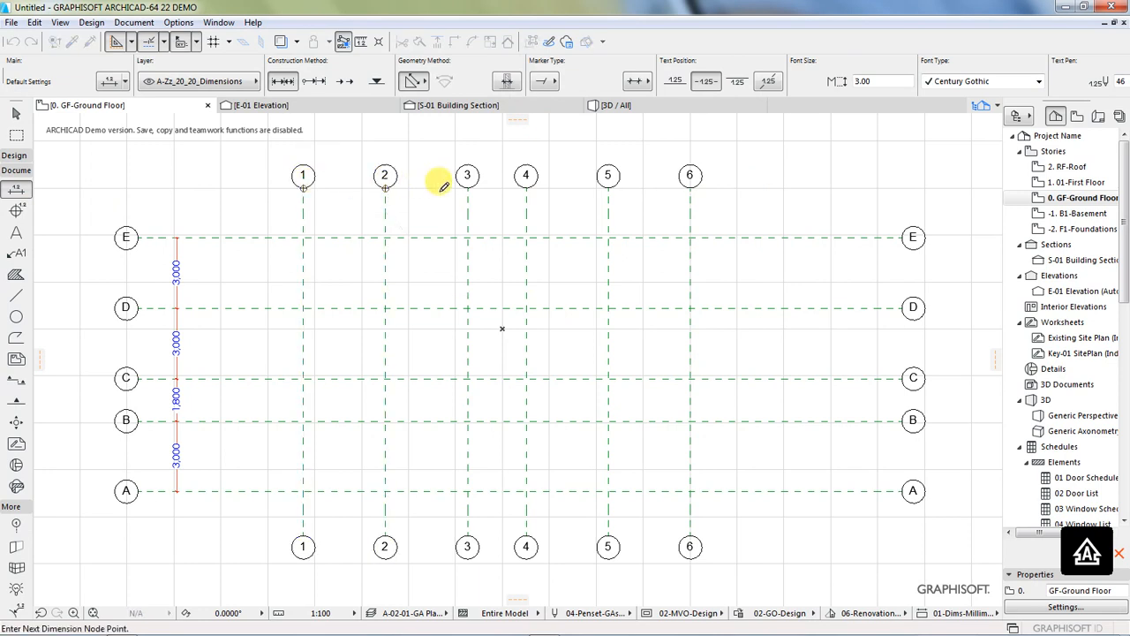
click(468, 178)
click(526, 177)
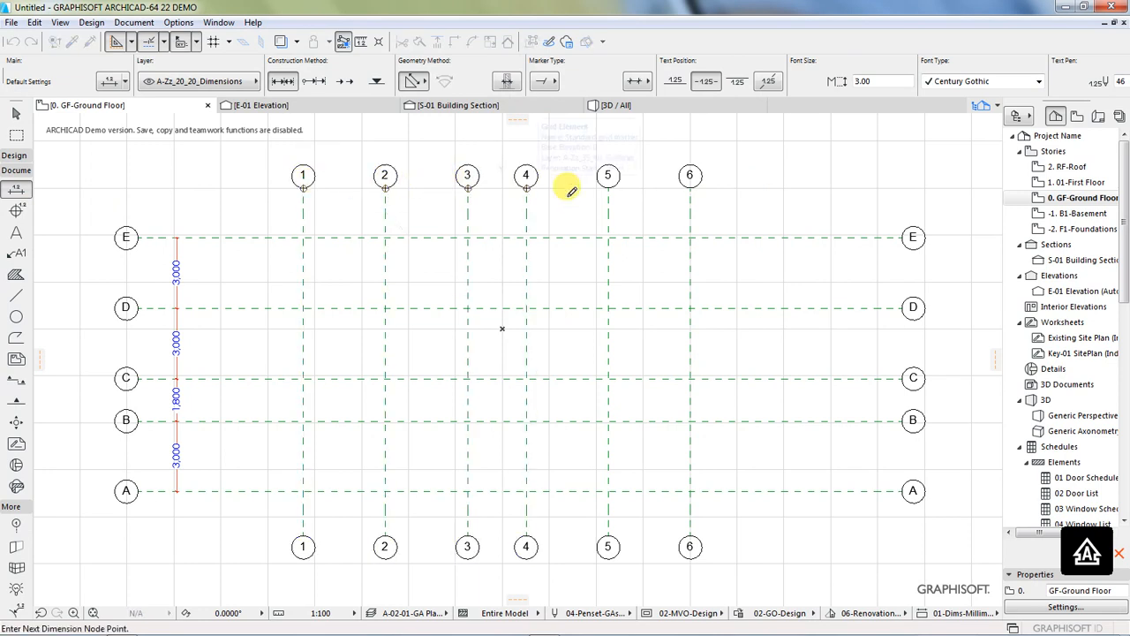
click(609, 177)
click(690, 177)
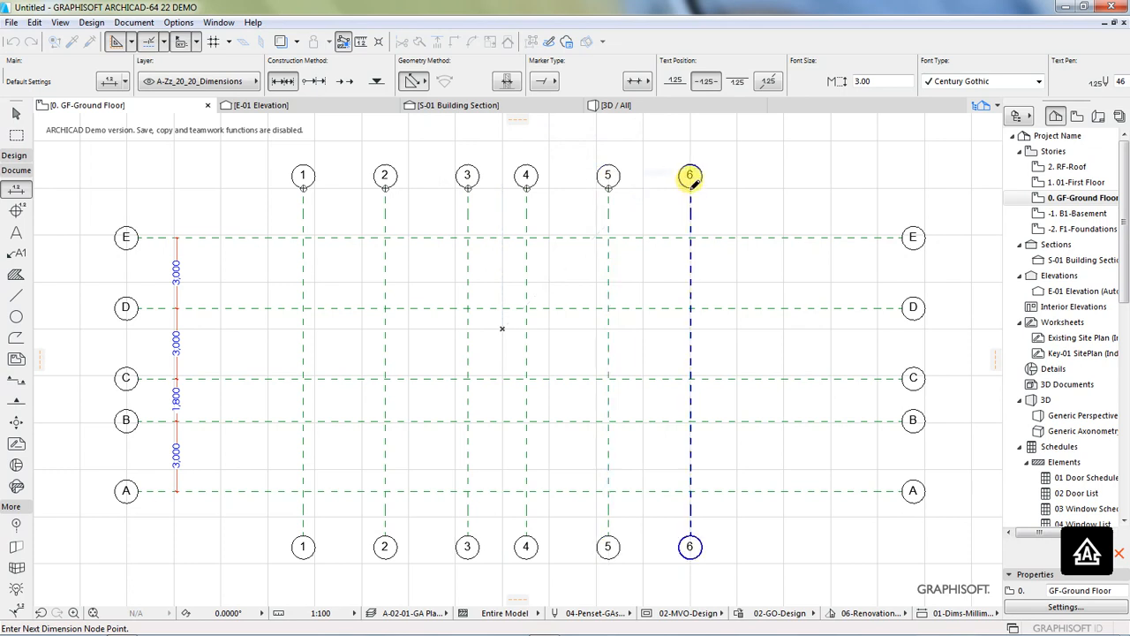
double_click(496, 205)
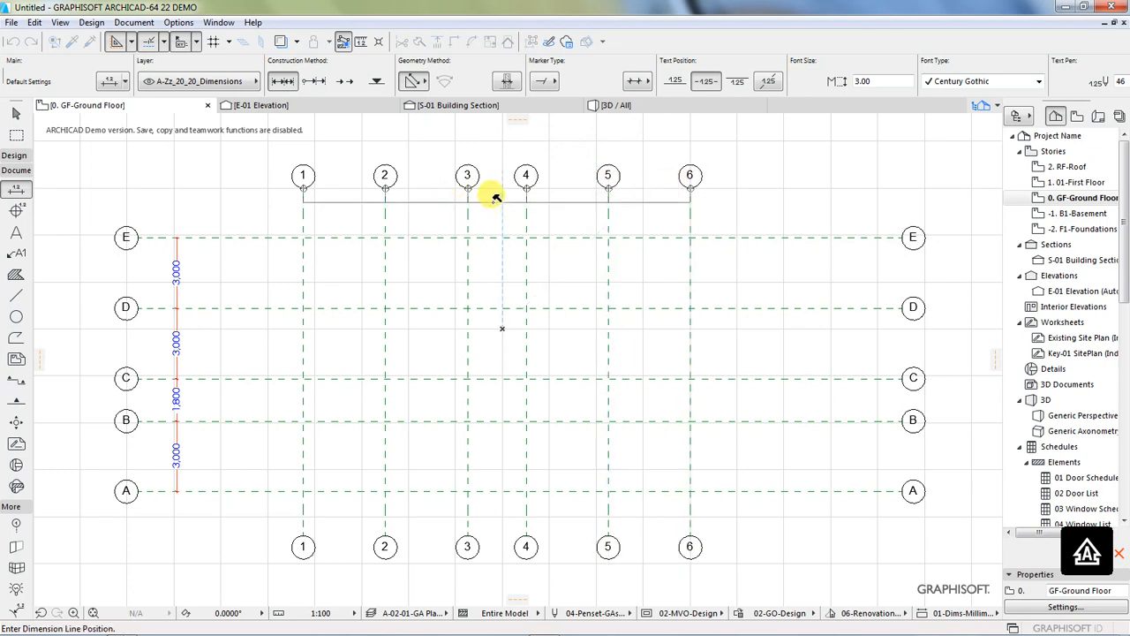
click(496, 199)
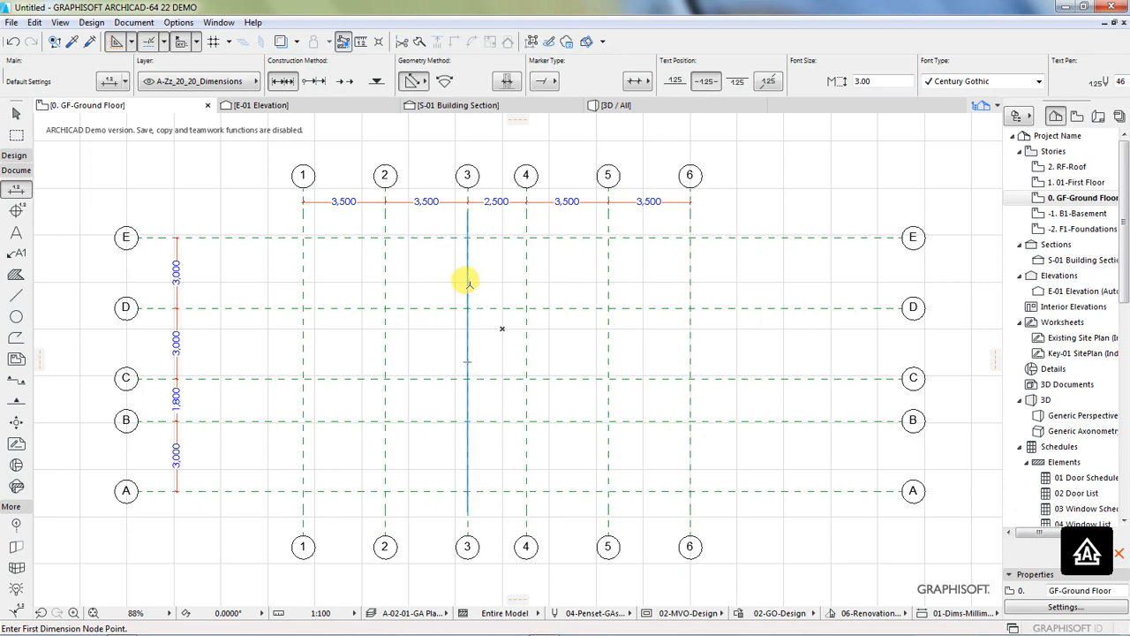
Step: Add a matching dimension chain across grid lines 1 to 6, placed just above their lower markers
click(302, 529)
click(385, 528)
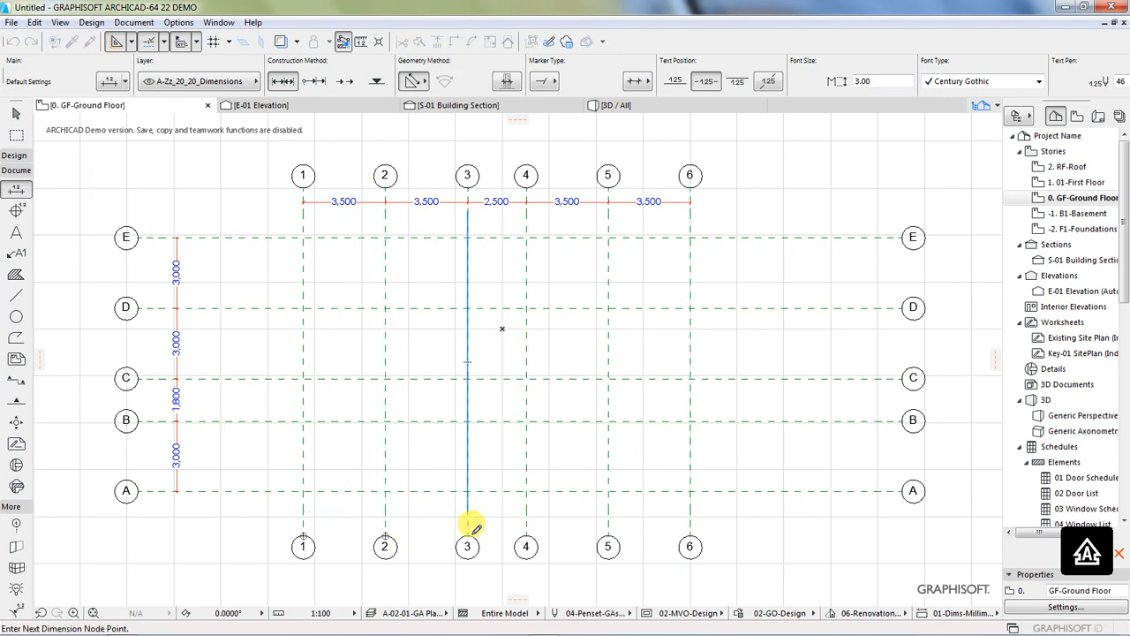
click(471, 528)
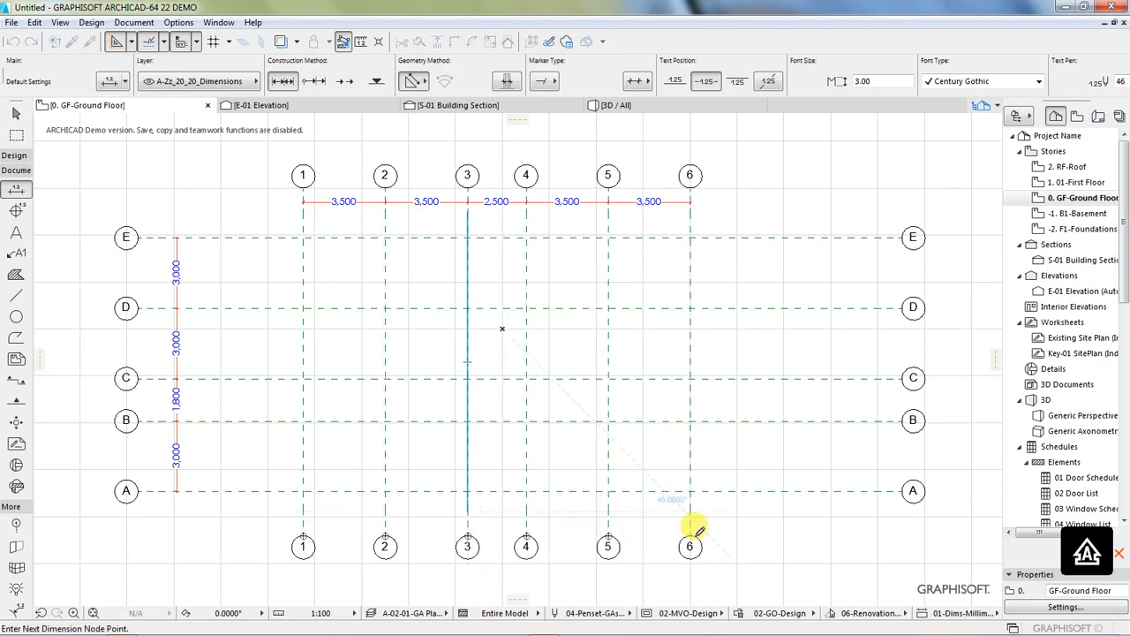
double_click(647, 512)
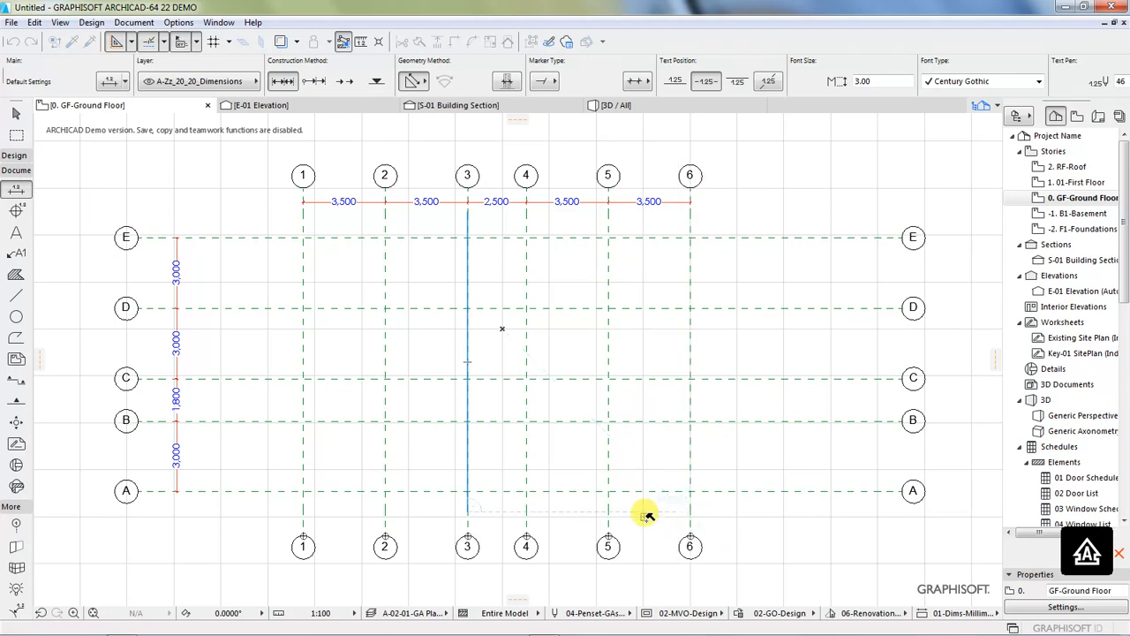
click(645, 520)
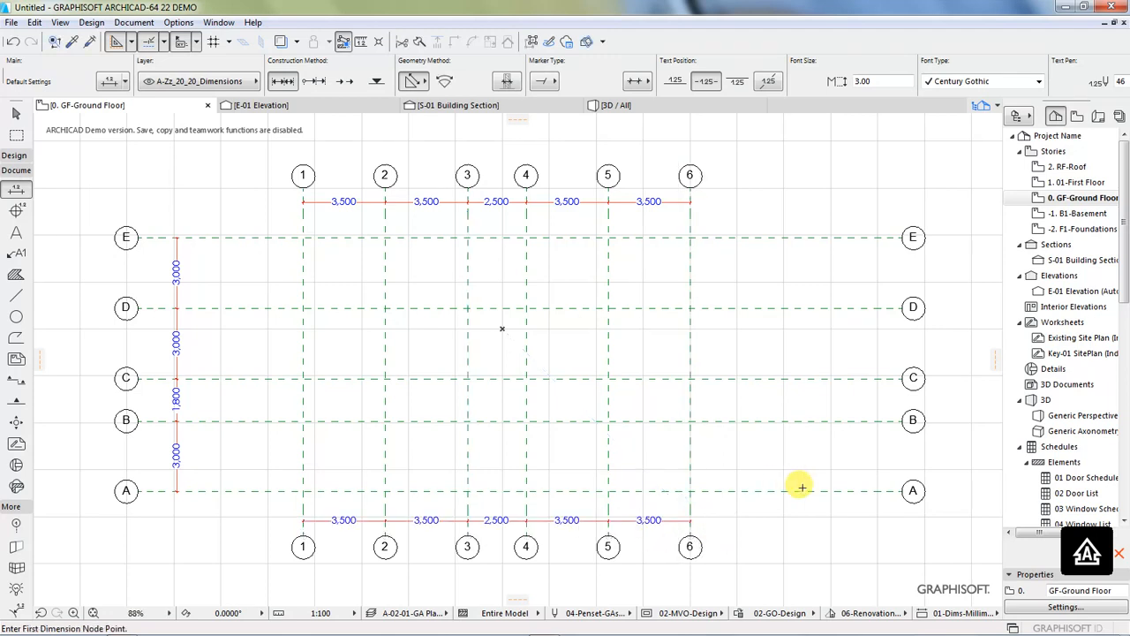
Step: Add a vertical dimension chain across grid lines A to E, placed just inside their right-hand markers
click(901, 489)
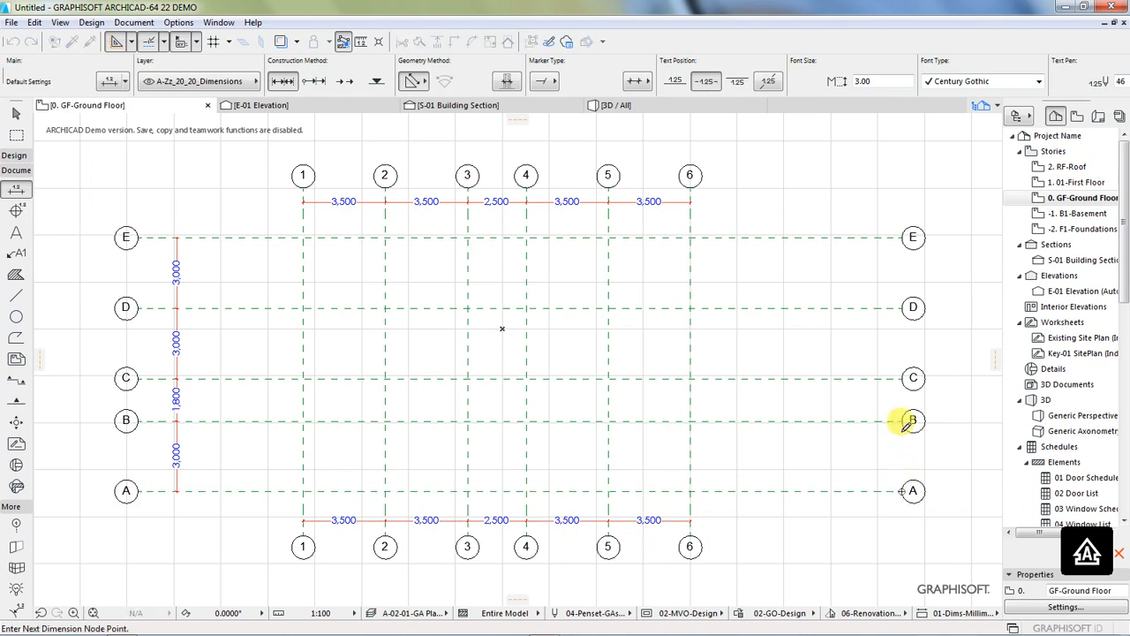
click(902, 420)
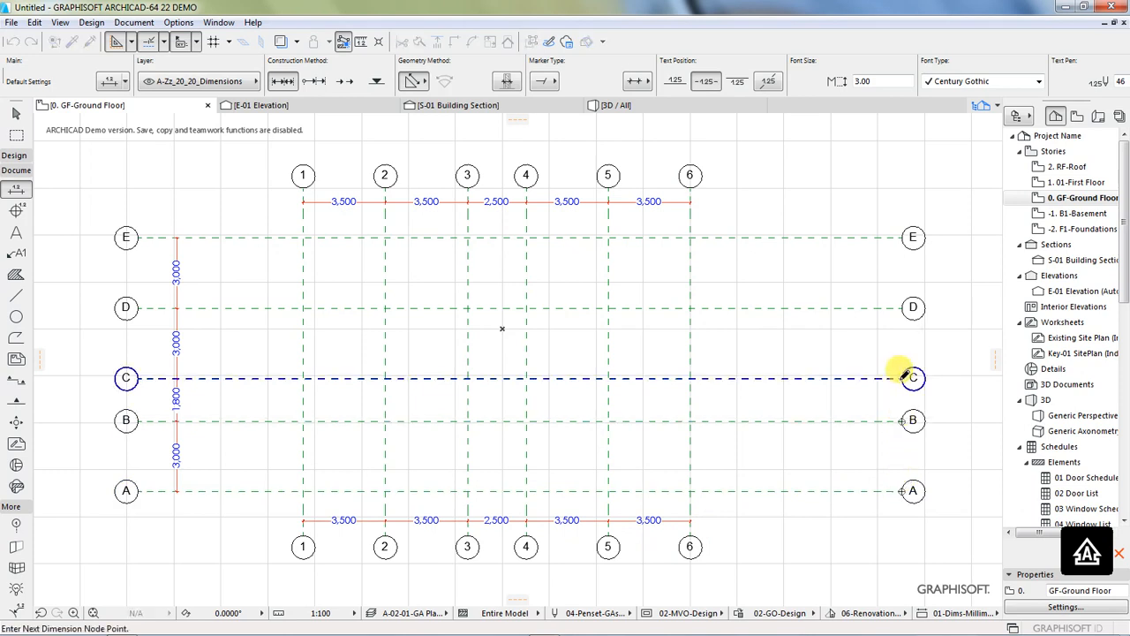
click(901, 378)
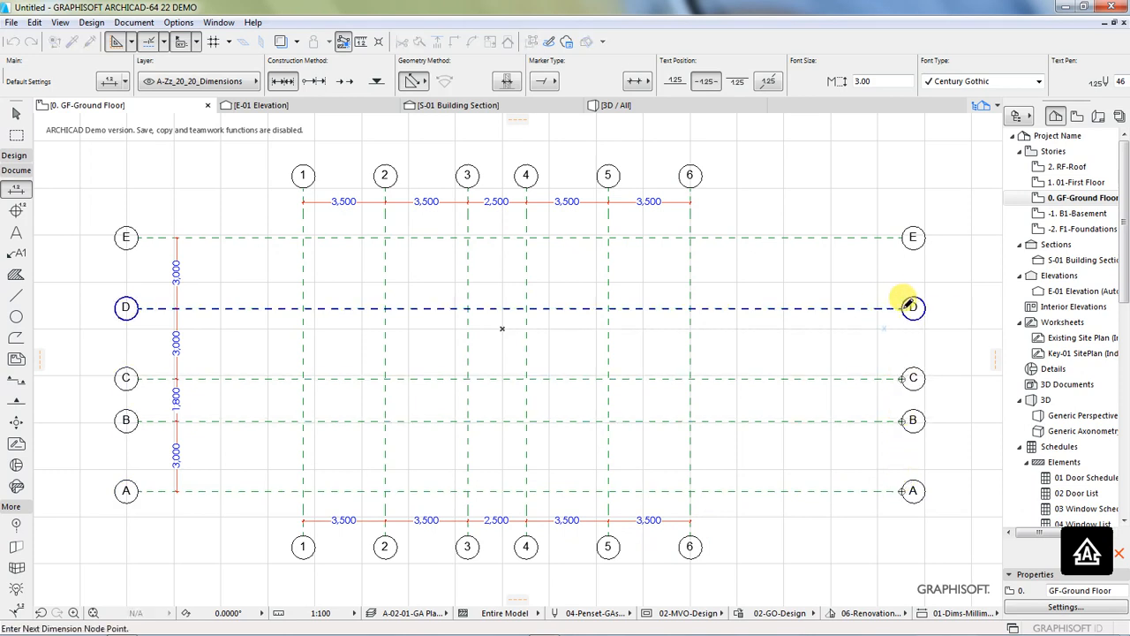
click(908, 307)
click(908, 236)
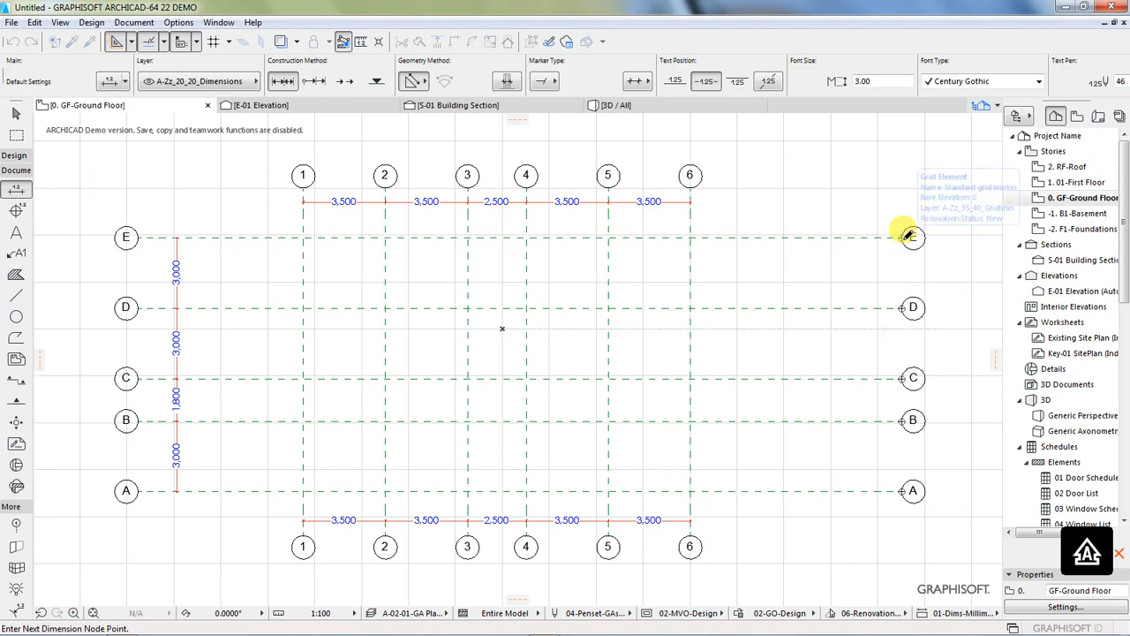
double_click(854, 337)
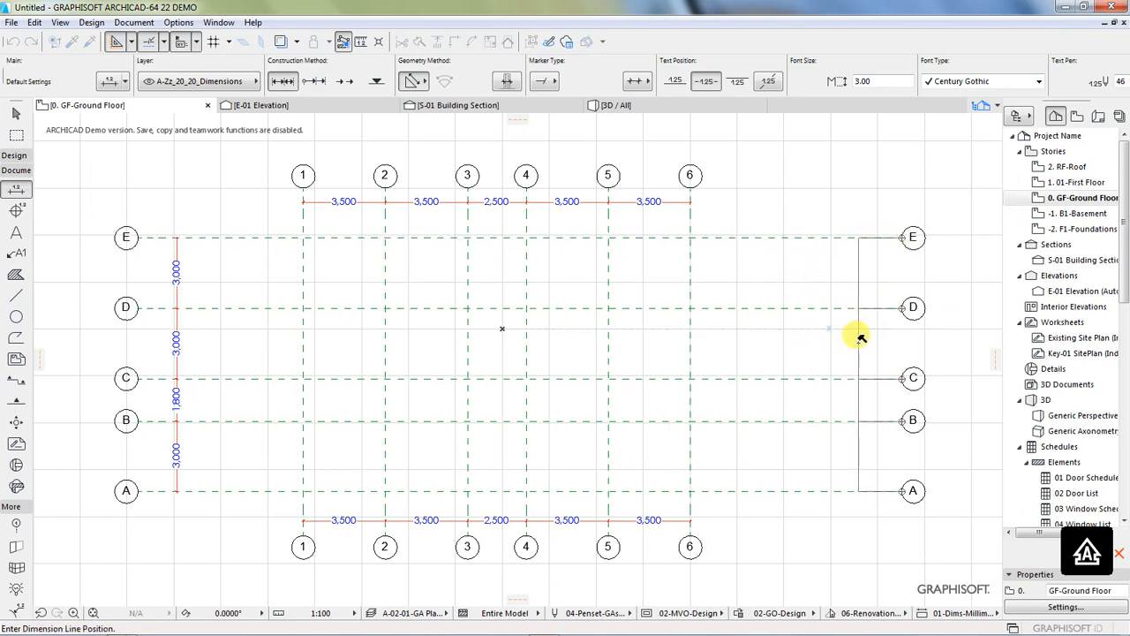
click(861, 336)
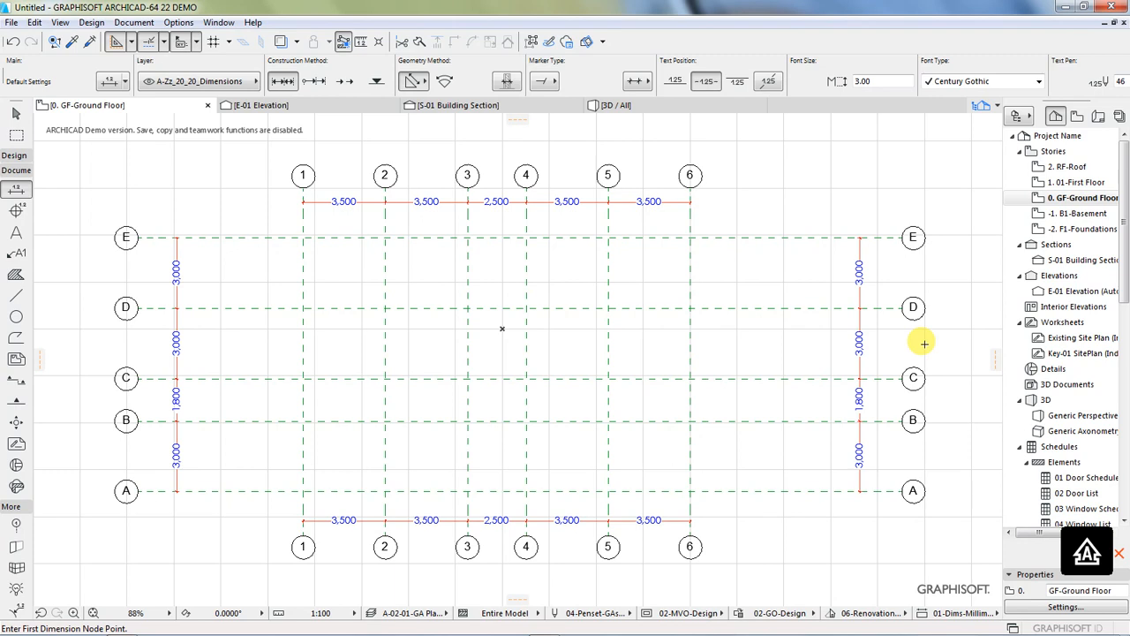
Step: Open the default settings of the Column tool and choose the rectangular column cross-section
click(12, 156)
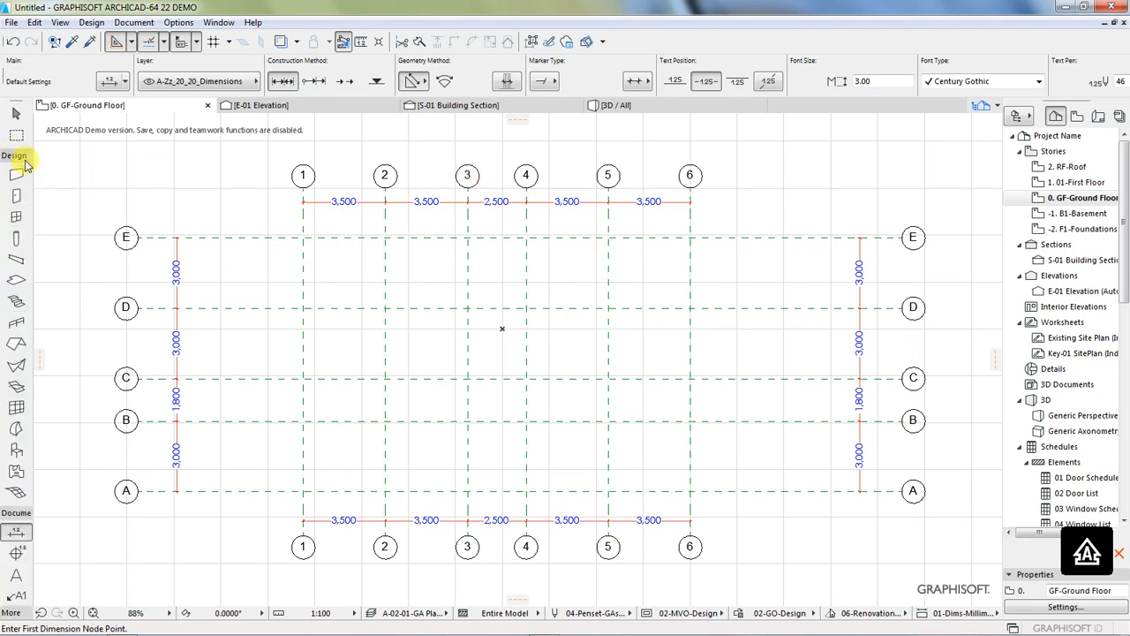
click(15, 245)
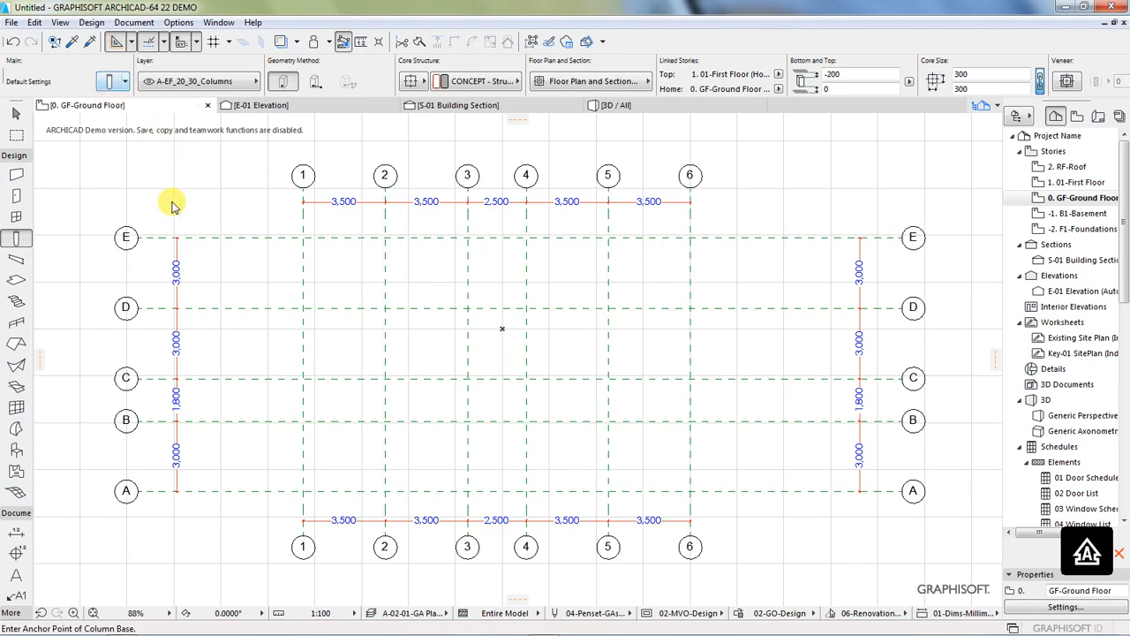
key(ctrl+t)
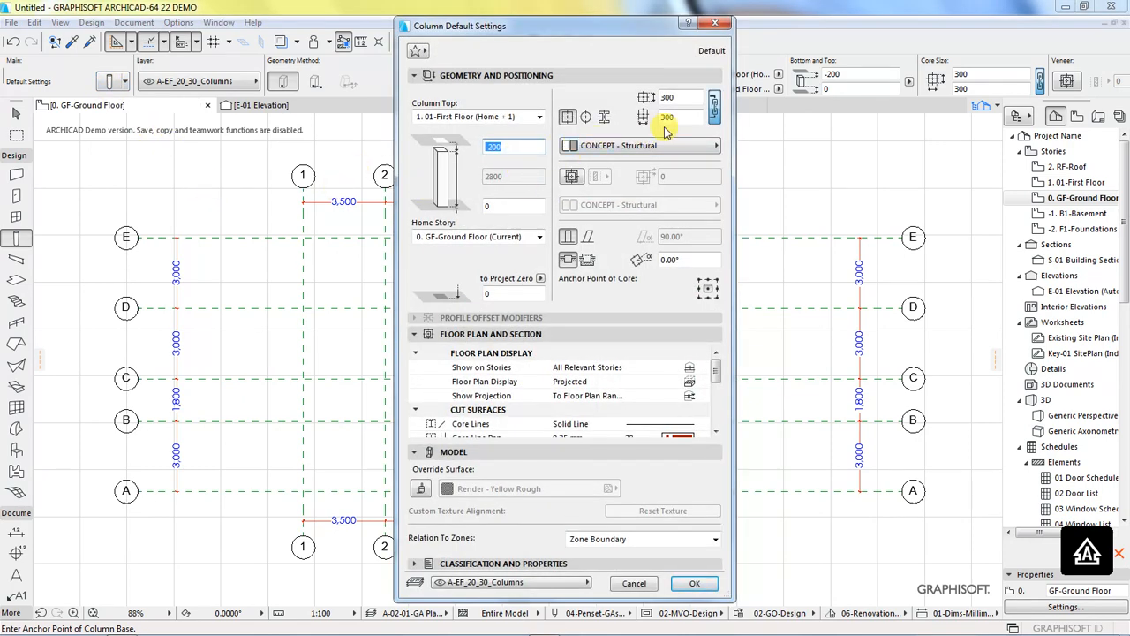
click(567, 118)
click(586, 117)
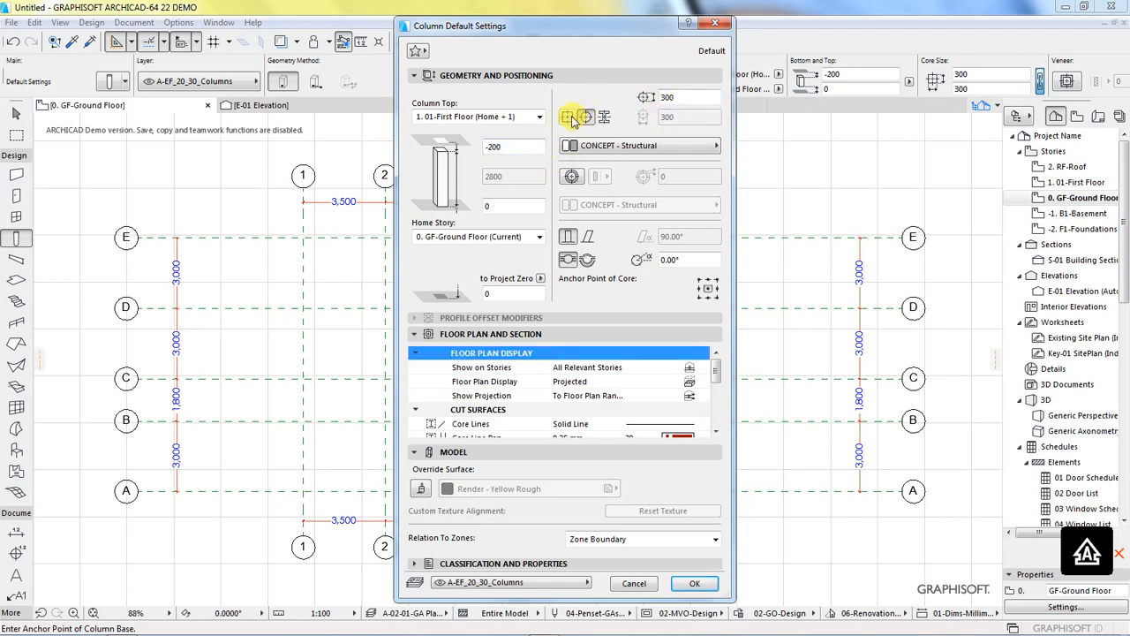
click(570, 121)
click(586, 120)
click(569, 121)
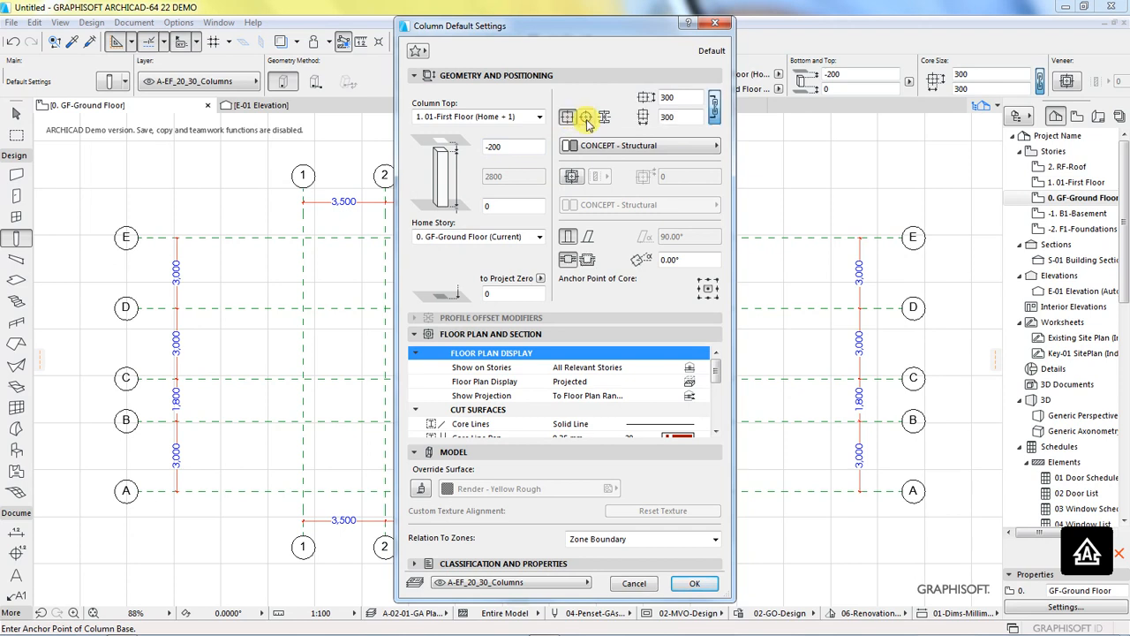
click(587, 121)
click(569, 121)
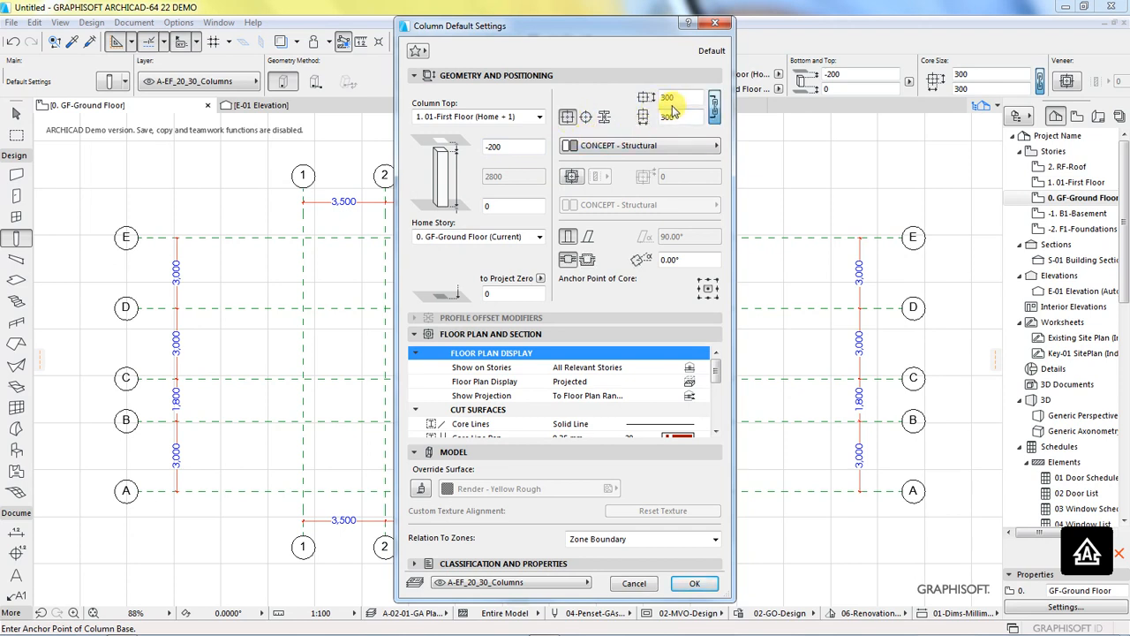
Step: Set both core dimensions of the default column to 200
drag(667, 99, 646, 105)
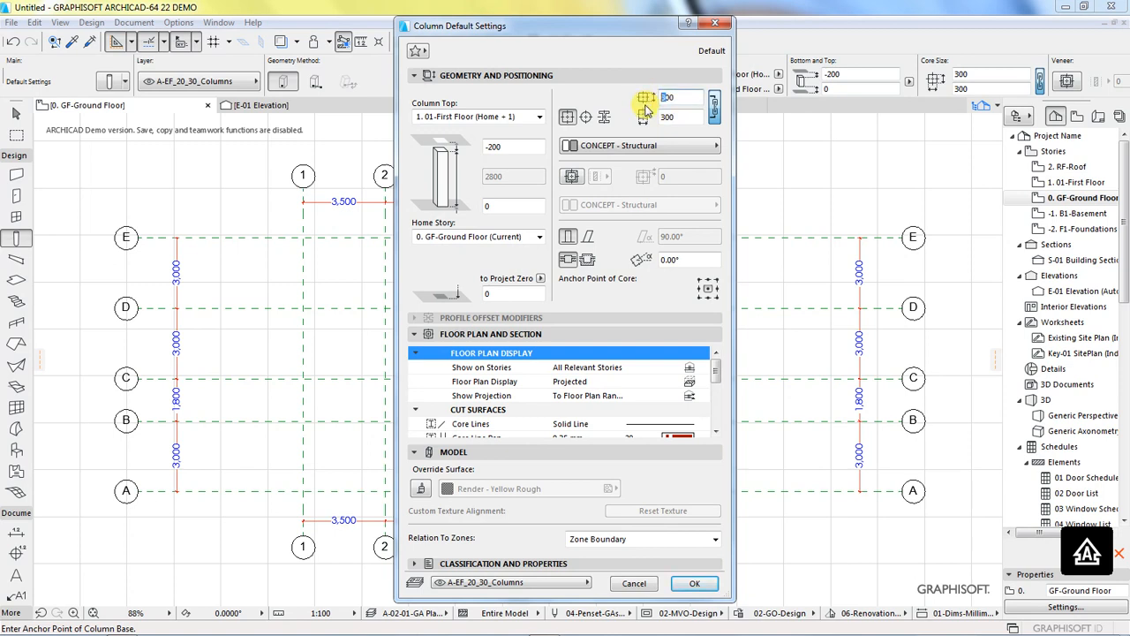
text(2)
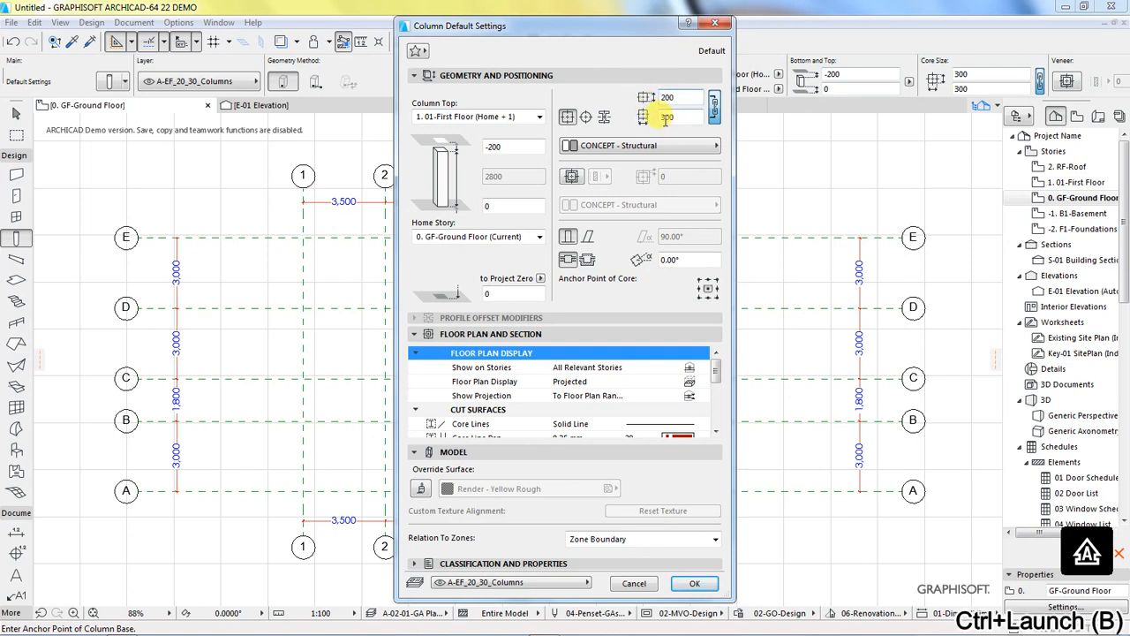
key(Tab)
text(200)
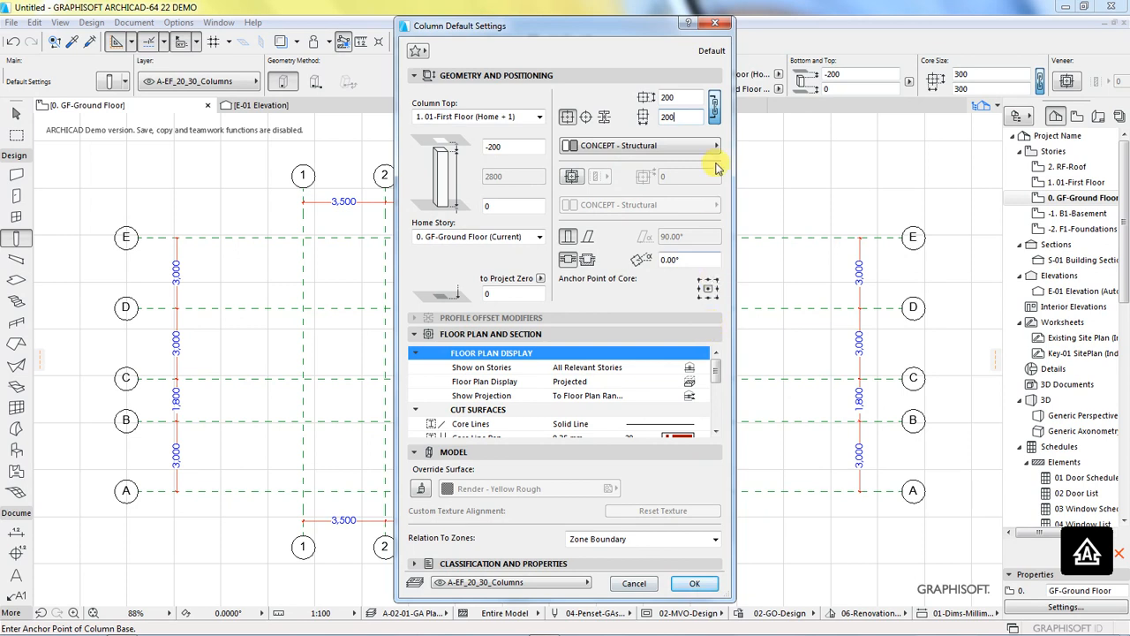
Step: Keep the two core dimensions linked and apply the column default settings
click(715, 109)
click(715, 109)
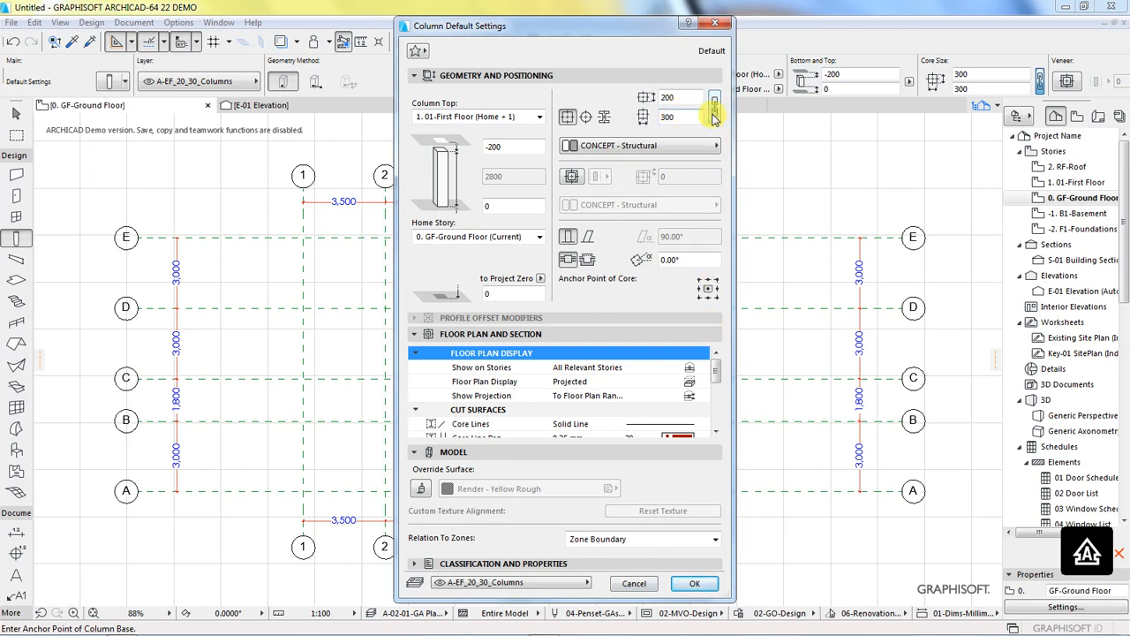
click(689, 584)
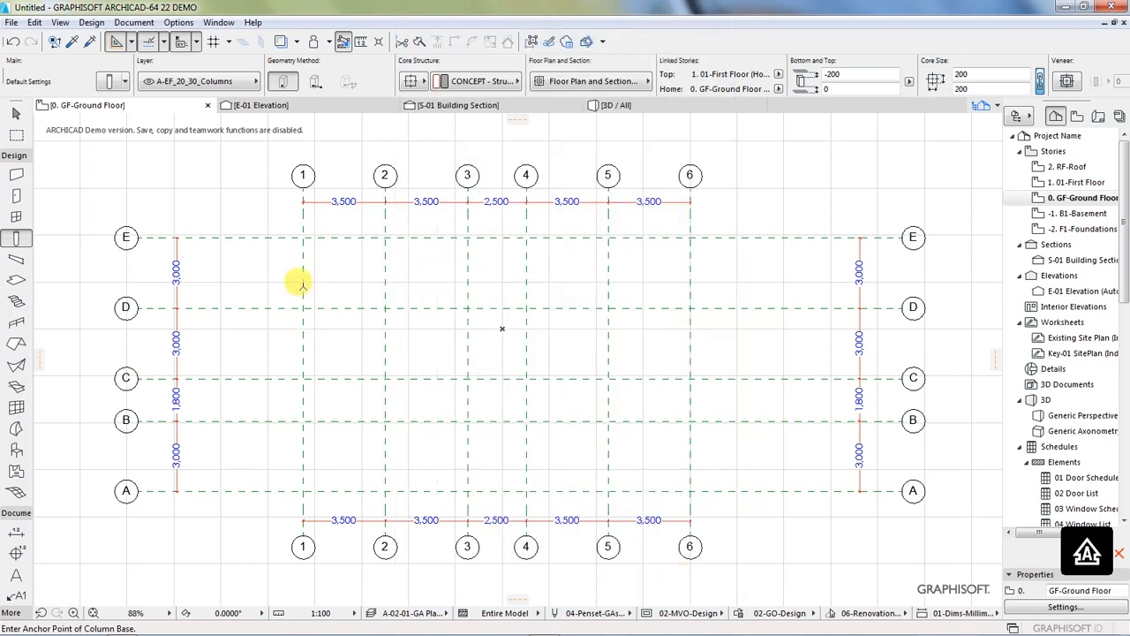
Step: Place columns along grid line 1 at its intersections with lines E, D, C and B
scroll(300, 236, up, 5)
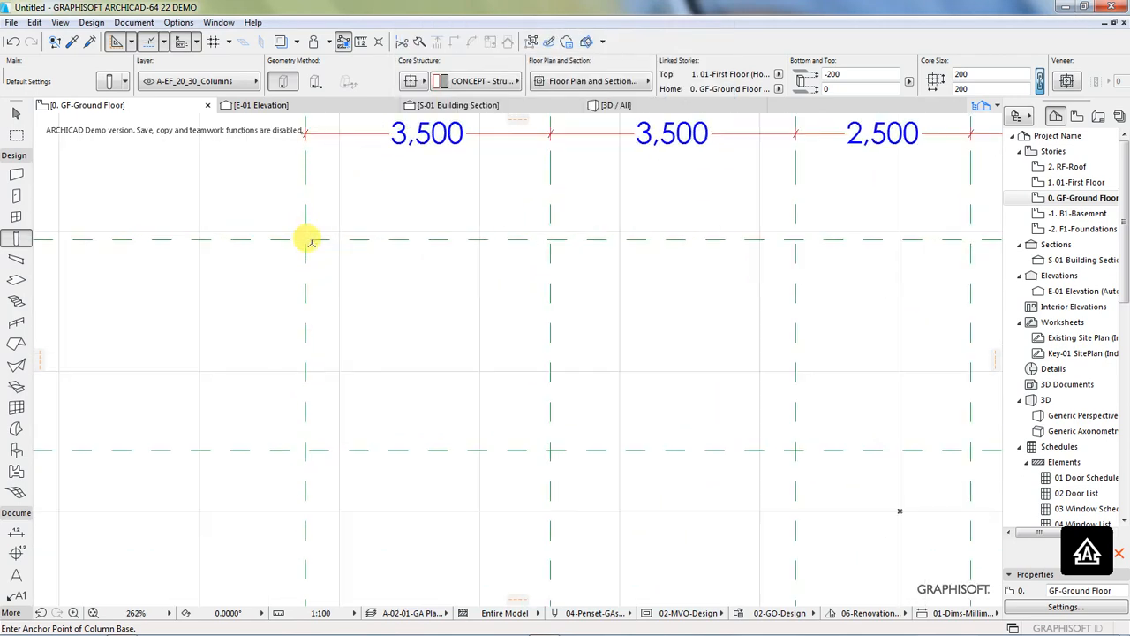
click(305, 239)
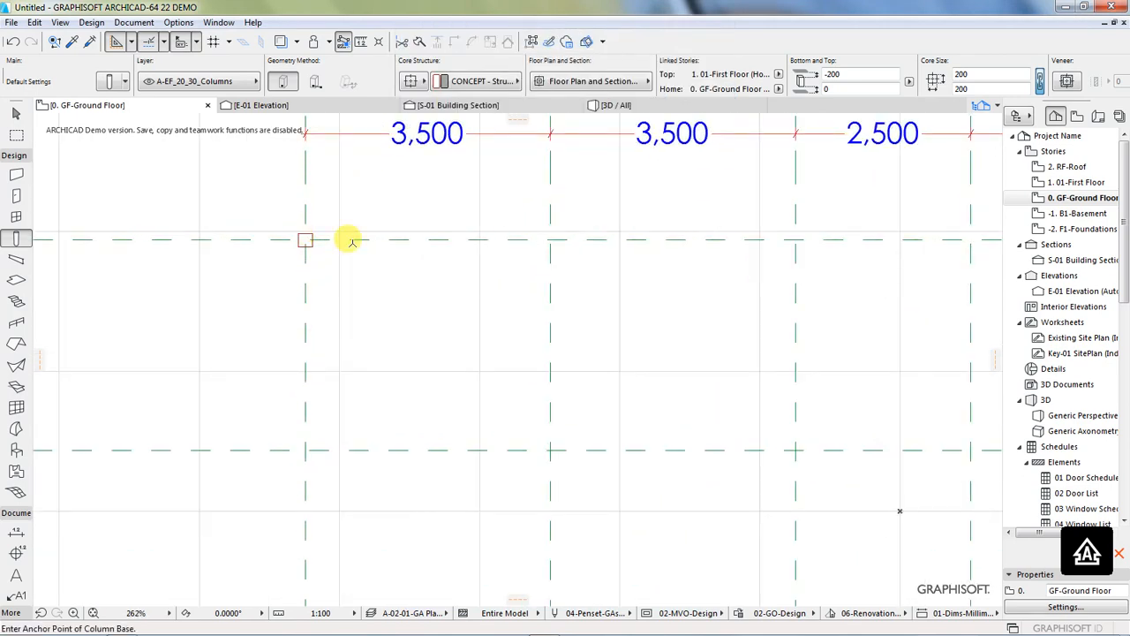
scroll(296, 270, down, 3)
scroll(302, 270, down, 1)
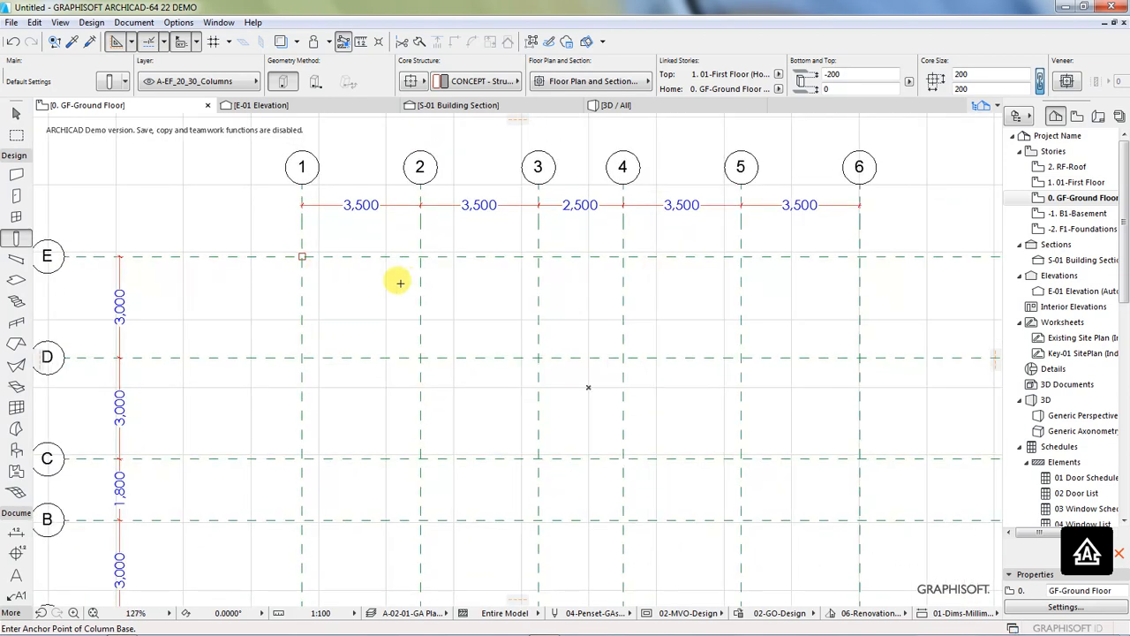
scroll(290, 295, down, 1)
scroll(300, 382, up, 2)
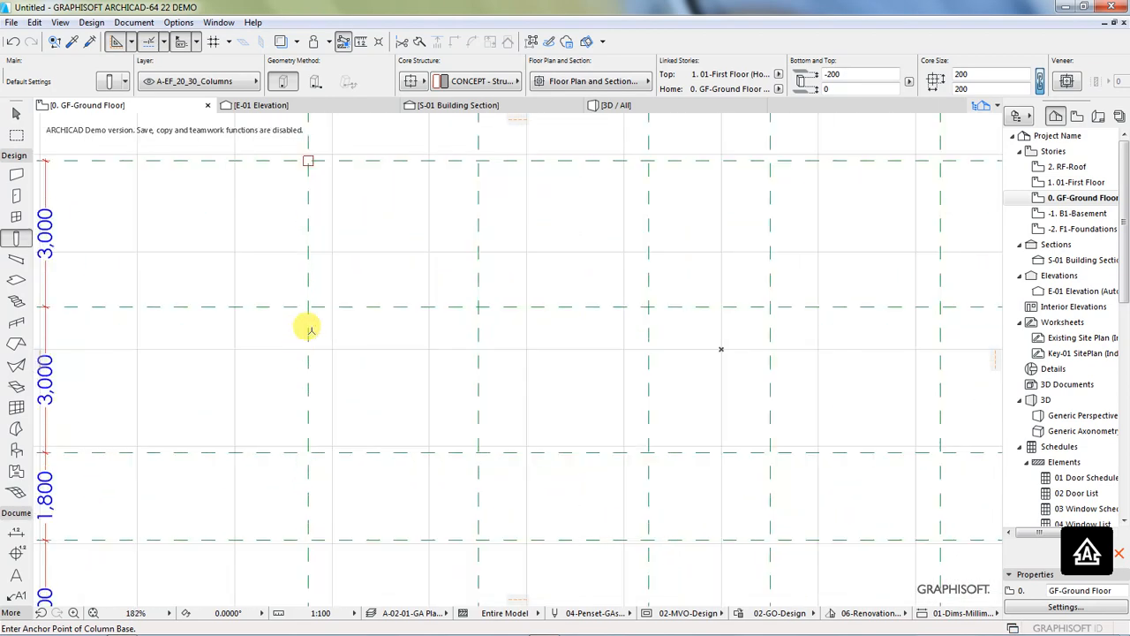
click(308, 305)
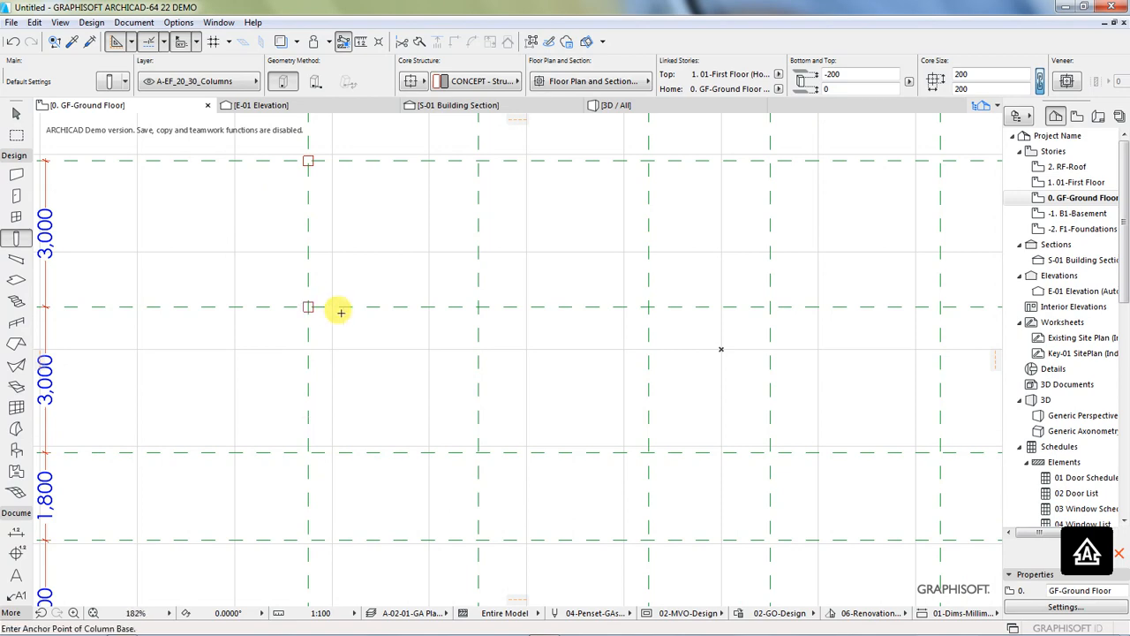
scroll(328, 306, down, 3)
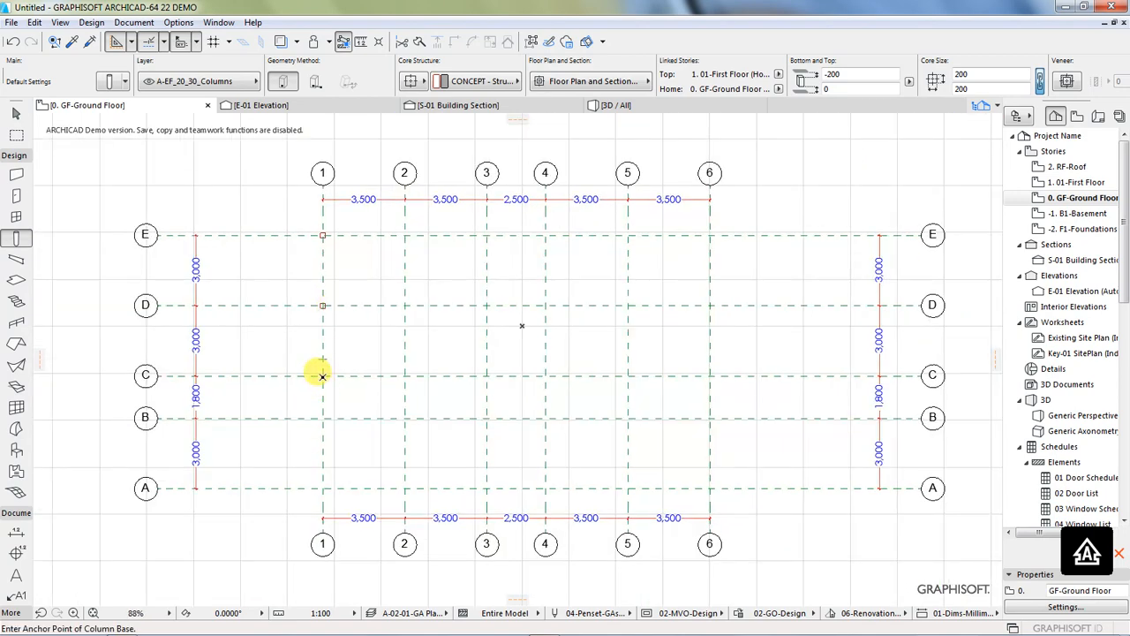
click(323, 376)
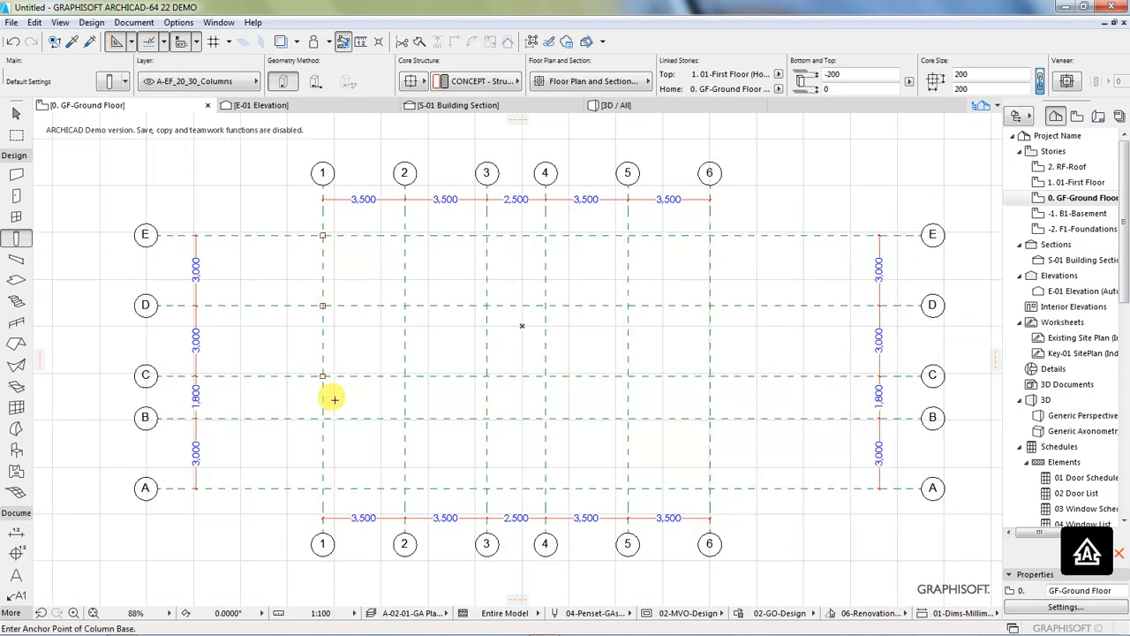
scroll(323, 377, up, 3)
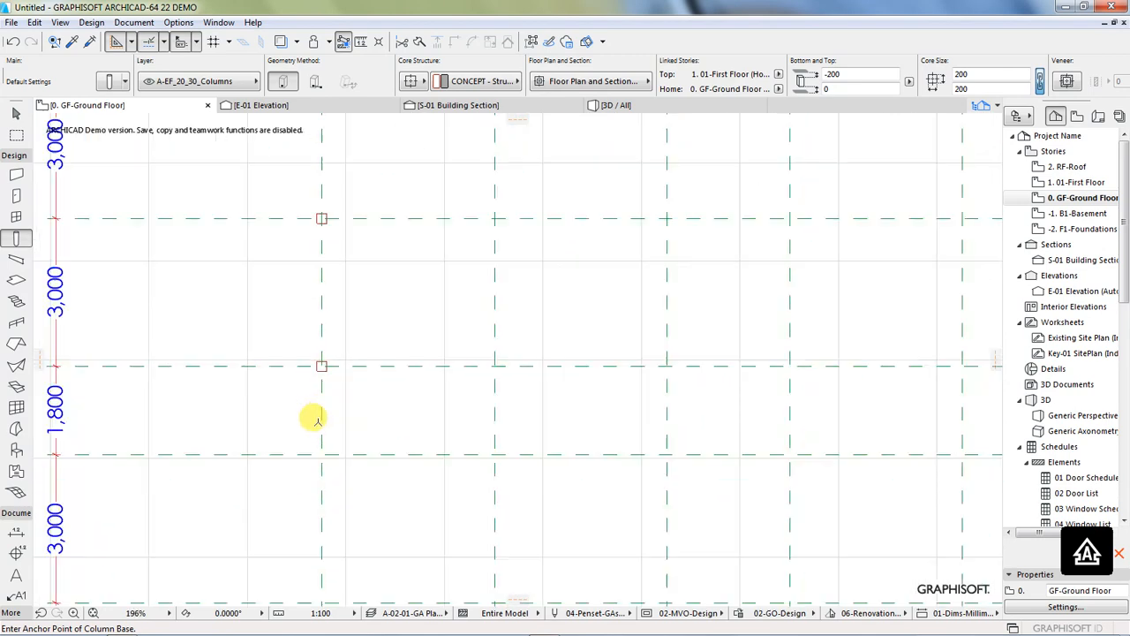
scroll(315, 423, down, 2)
click(315, 443)
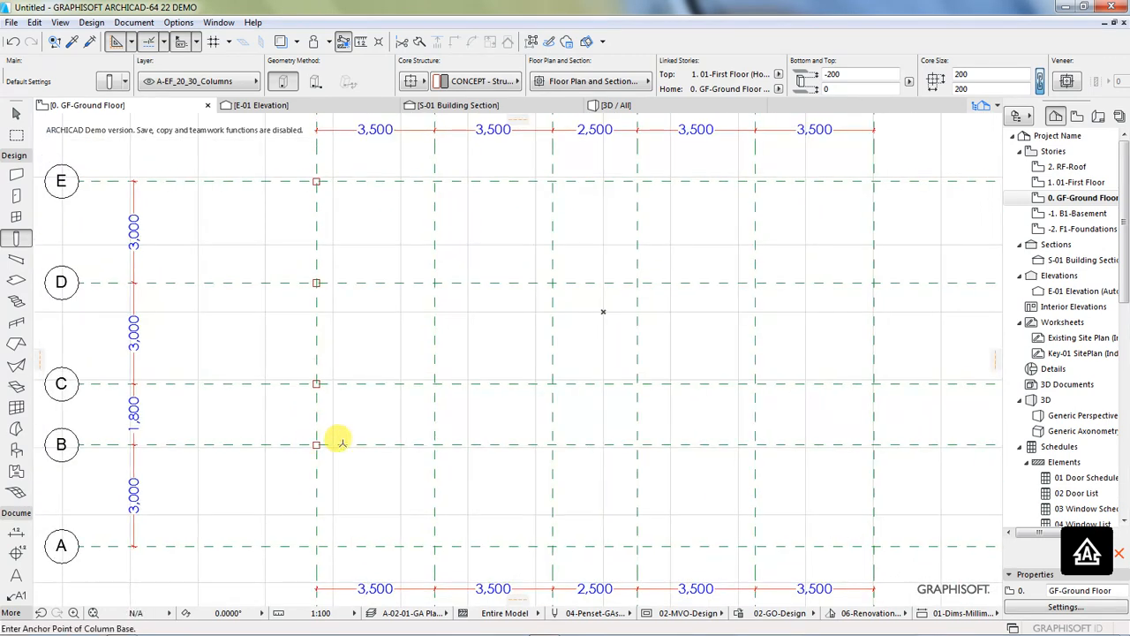
Step: Place columns where grid lines 2 and 3 cross lines B and C
scroll(222, 391, down, 2)
scroll(430, 316, up, 1)
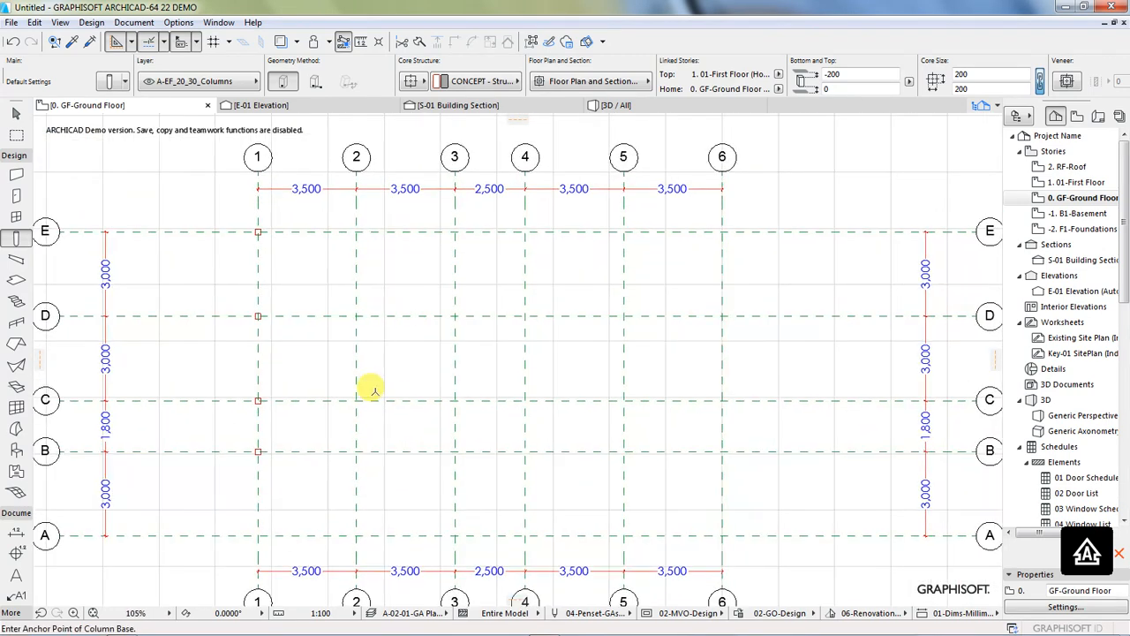
scroll(318, 446, down, 1)
scroll(373, 441, up, 1)
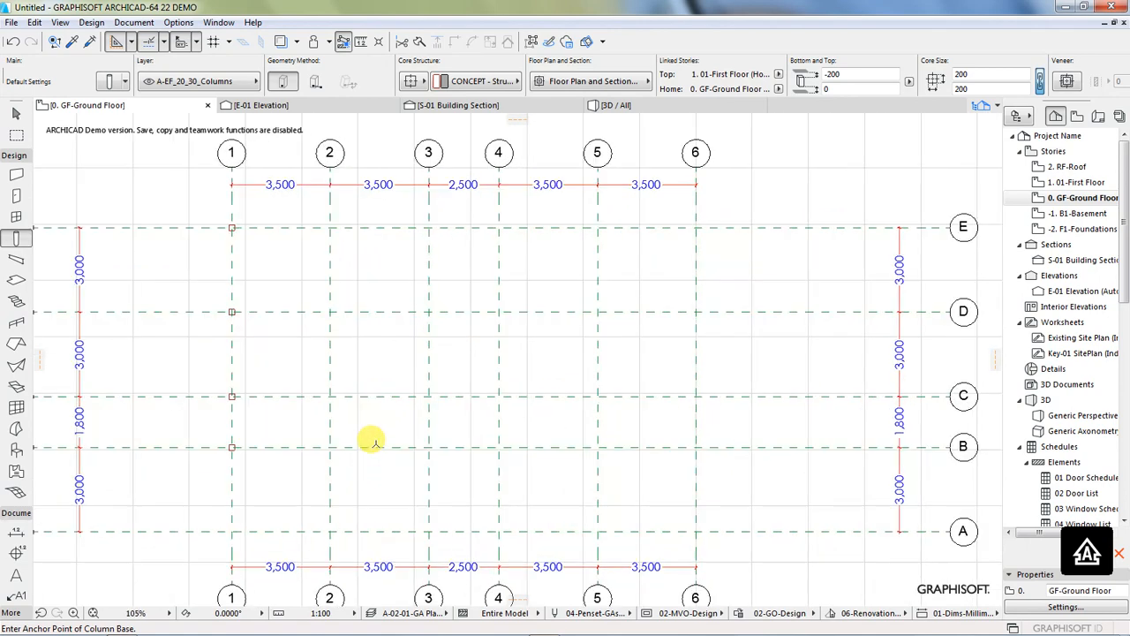
click(329, 447)
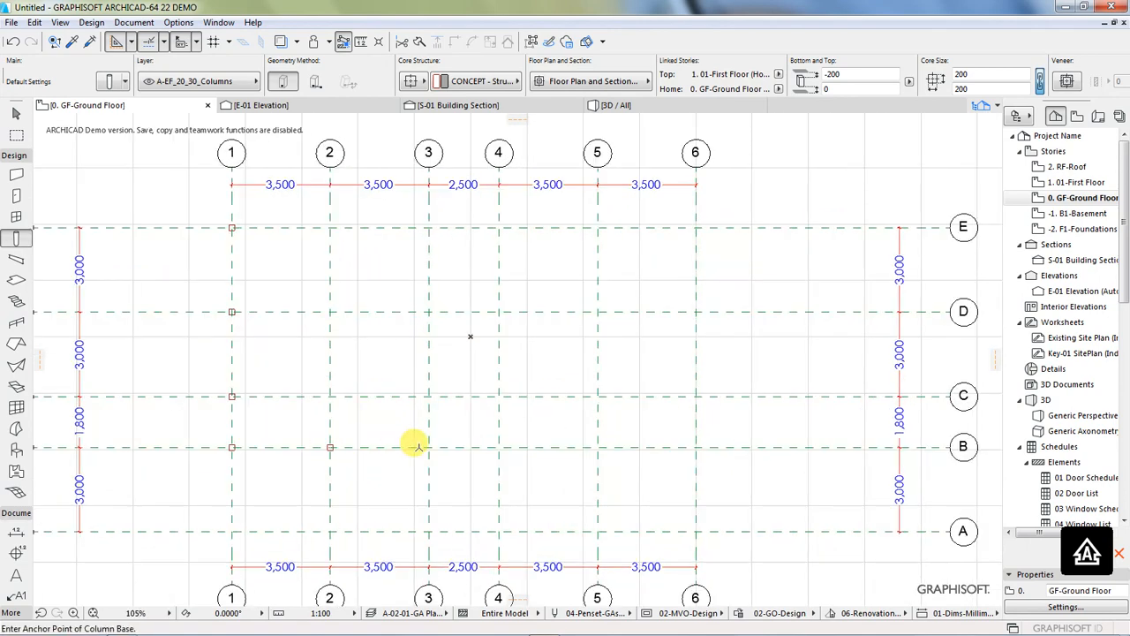
click(428, 448)
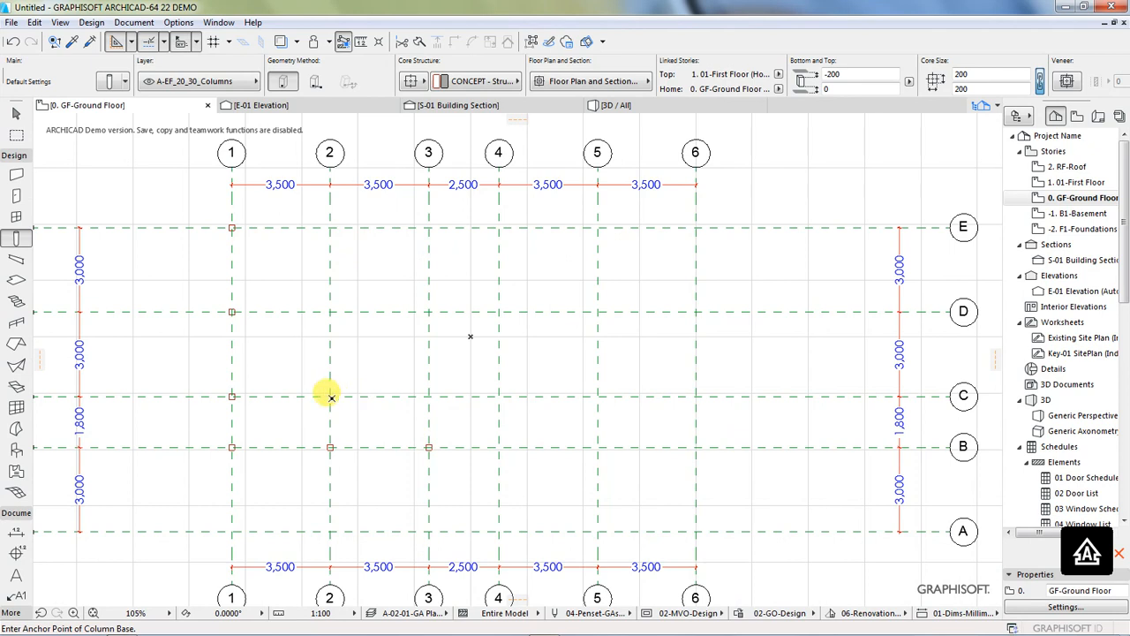
click(330, 396)
click(429, 395)
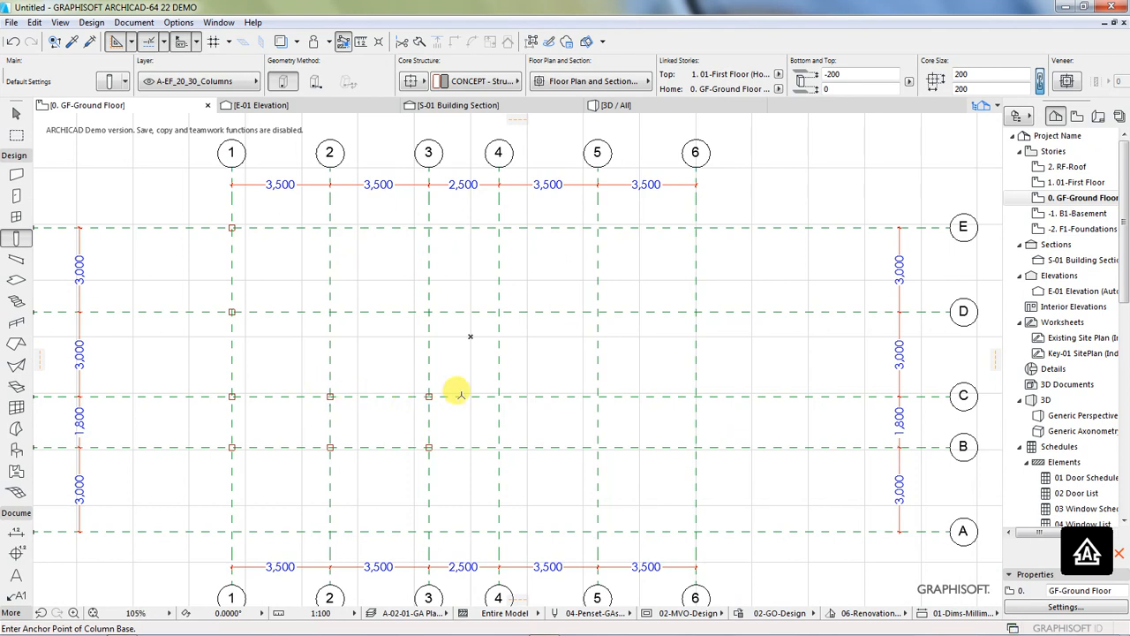
Step: Place columns where grid lines 4, 5 and 6 cross lines B and C, plus two on line A at lines 3 and 4
click(499, 396)
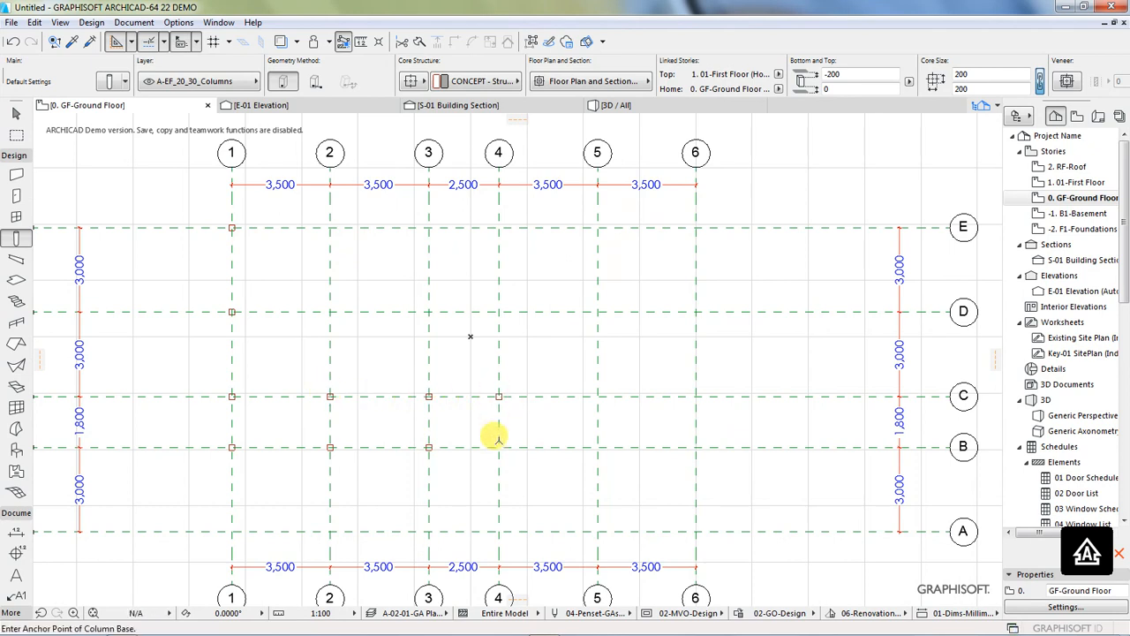
click(499, 447)
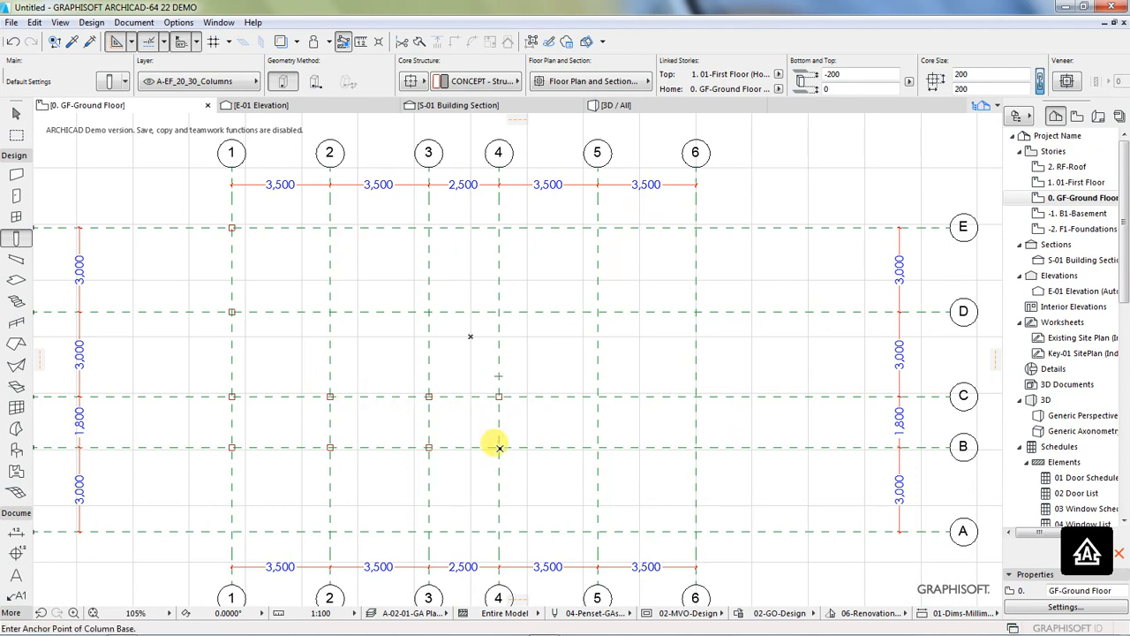
click(598, 447)
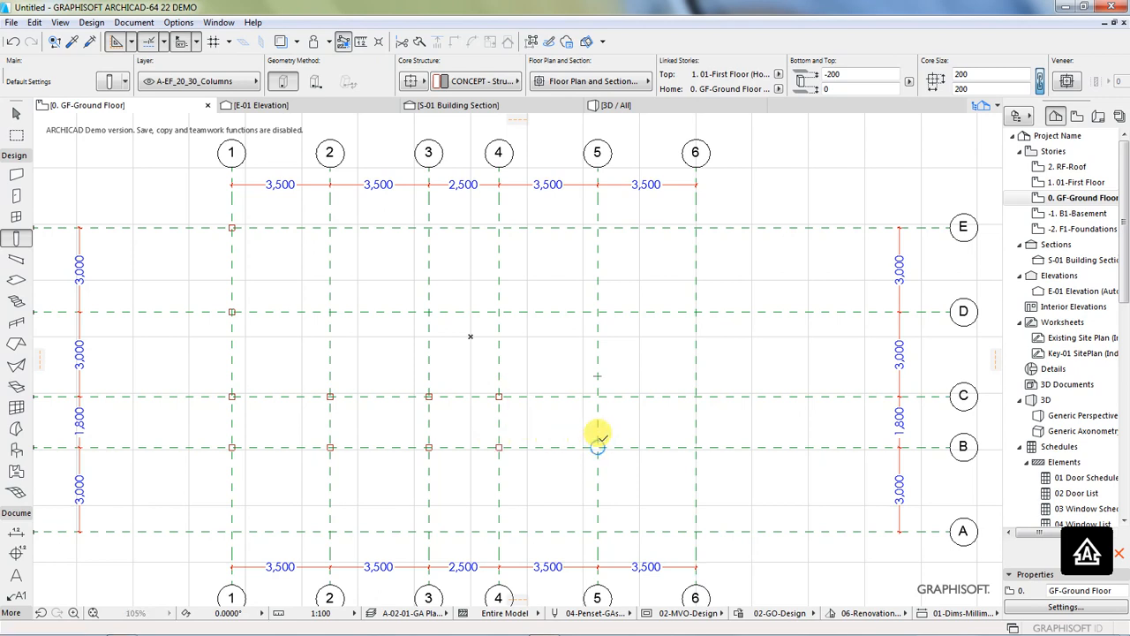
click(598, 395)
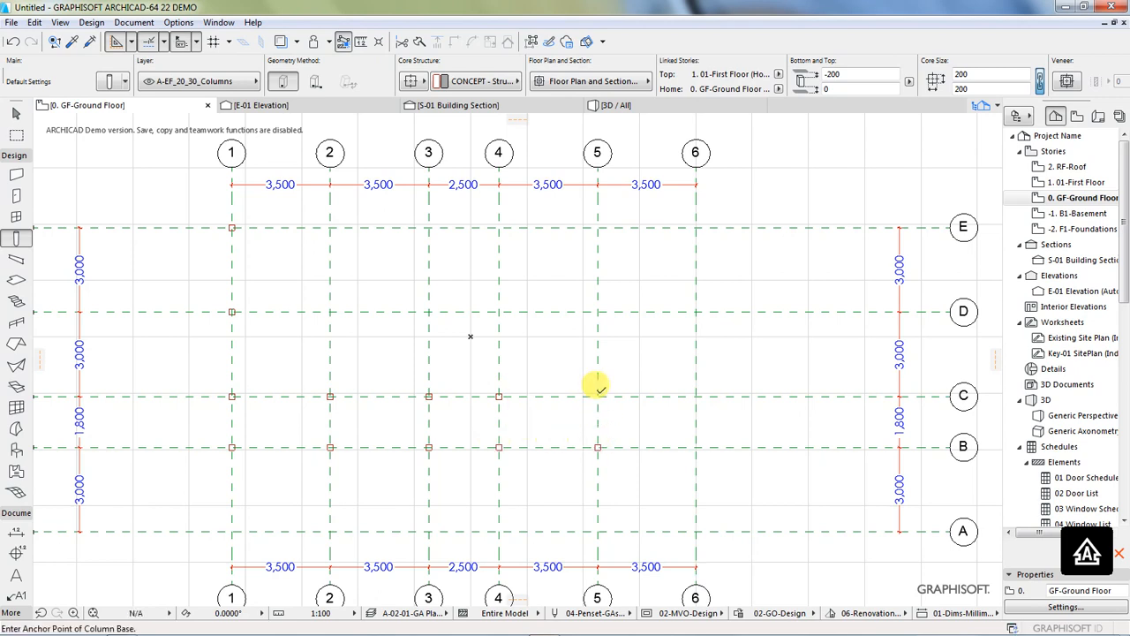
click(696, 396)
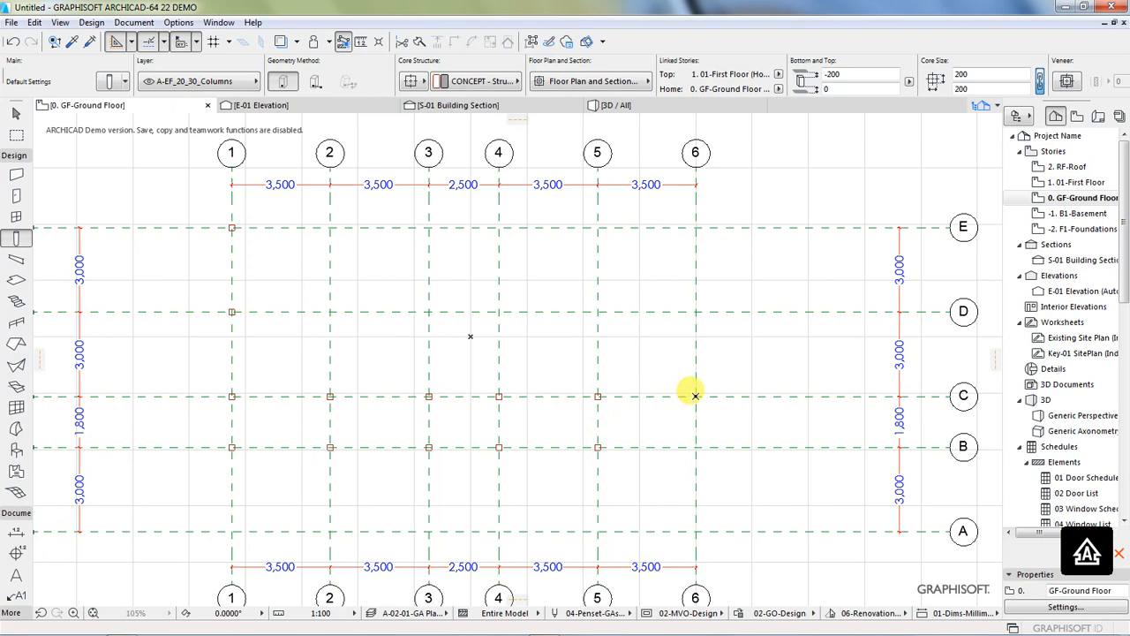
click(695, 446)
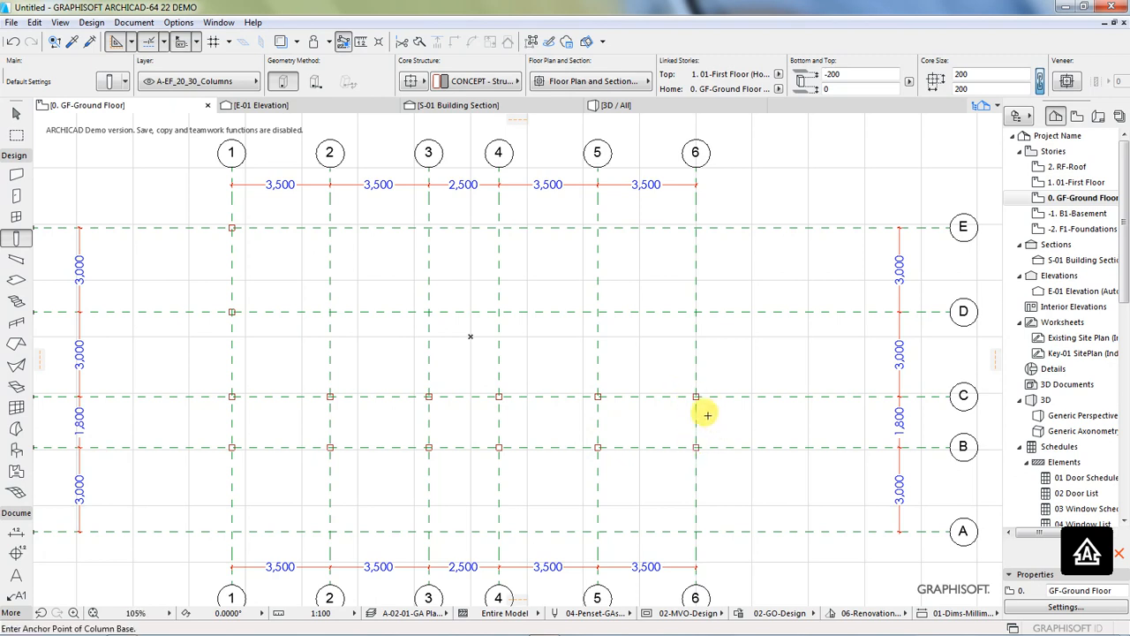
click(429, 531)
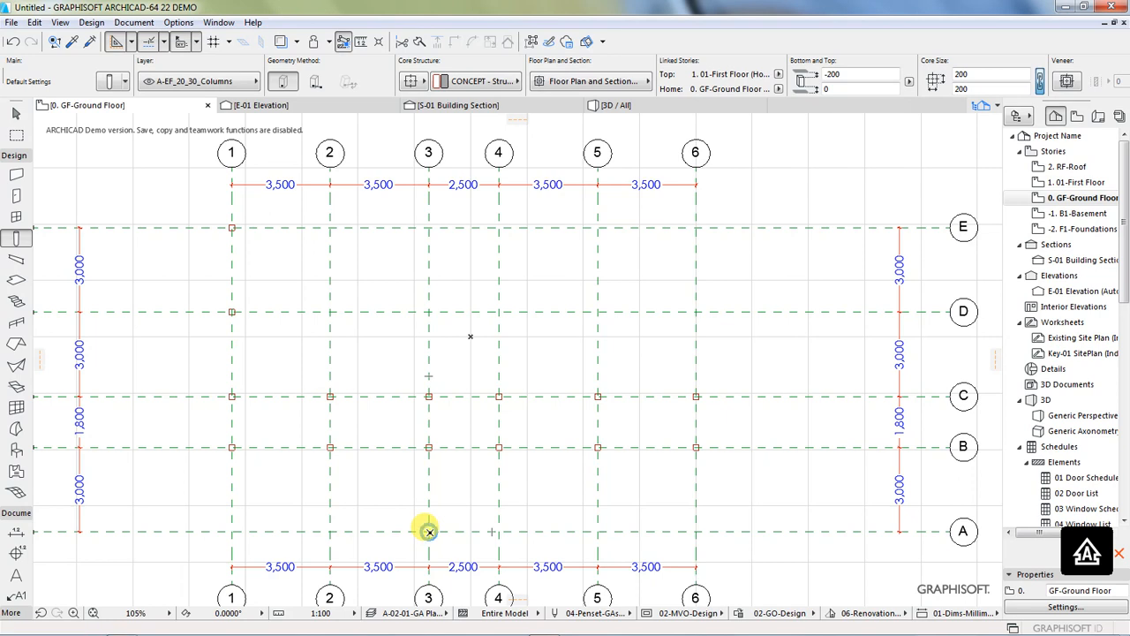
click(499, 531)
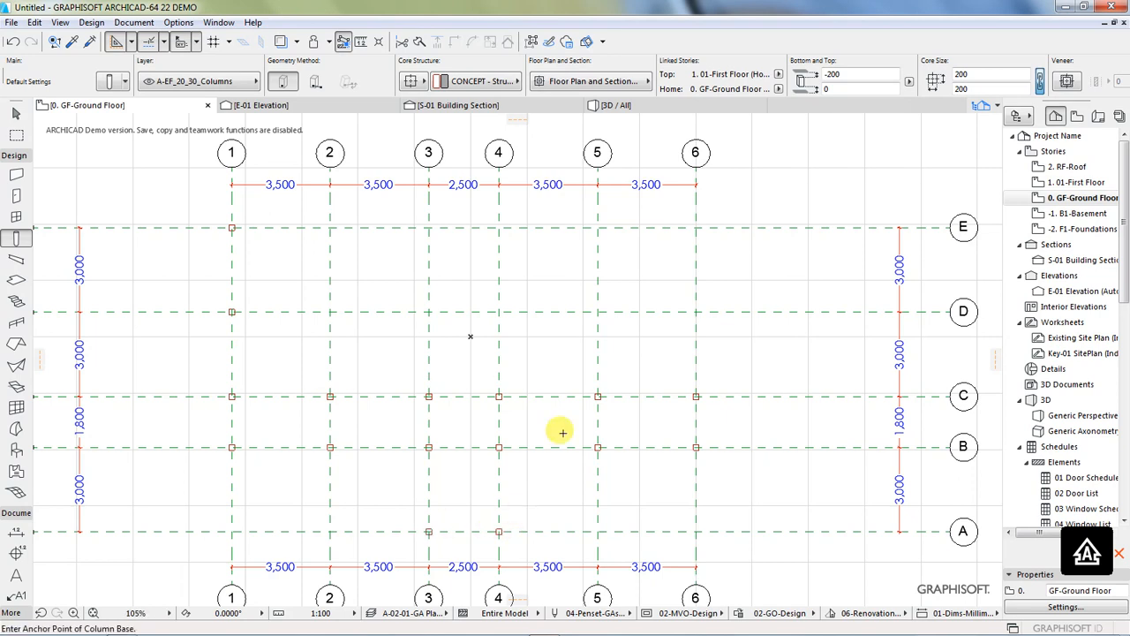
Step: Place columns along grid line E at lines 2 to 6, and one where line D crosses line 6
click(329, 228)
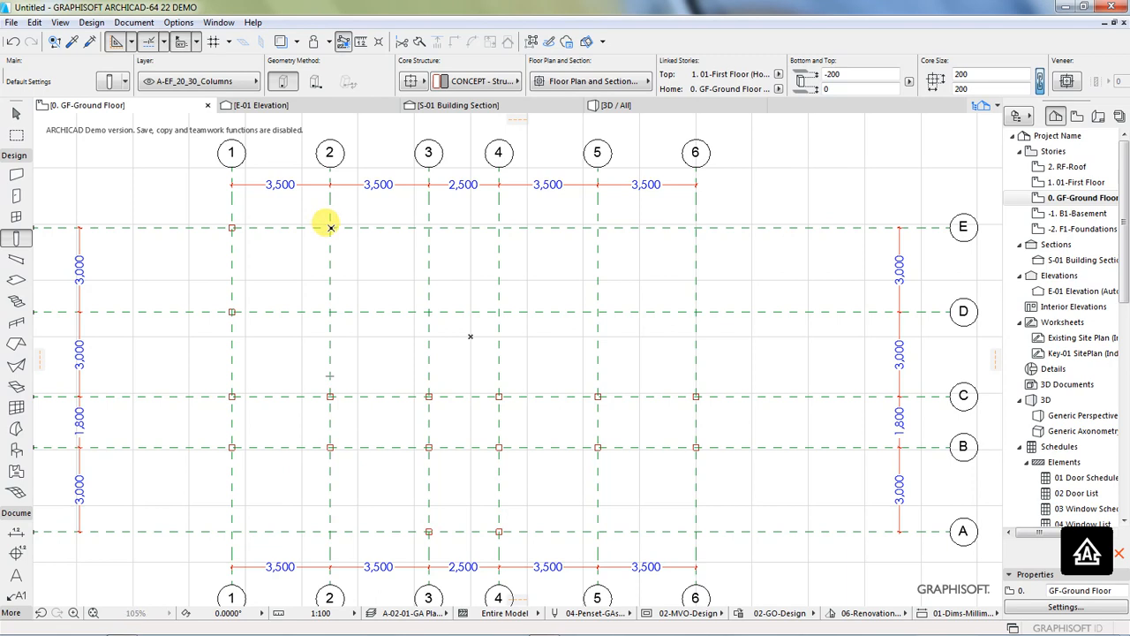
click(428, 227)
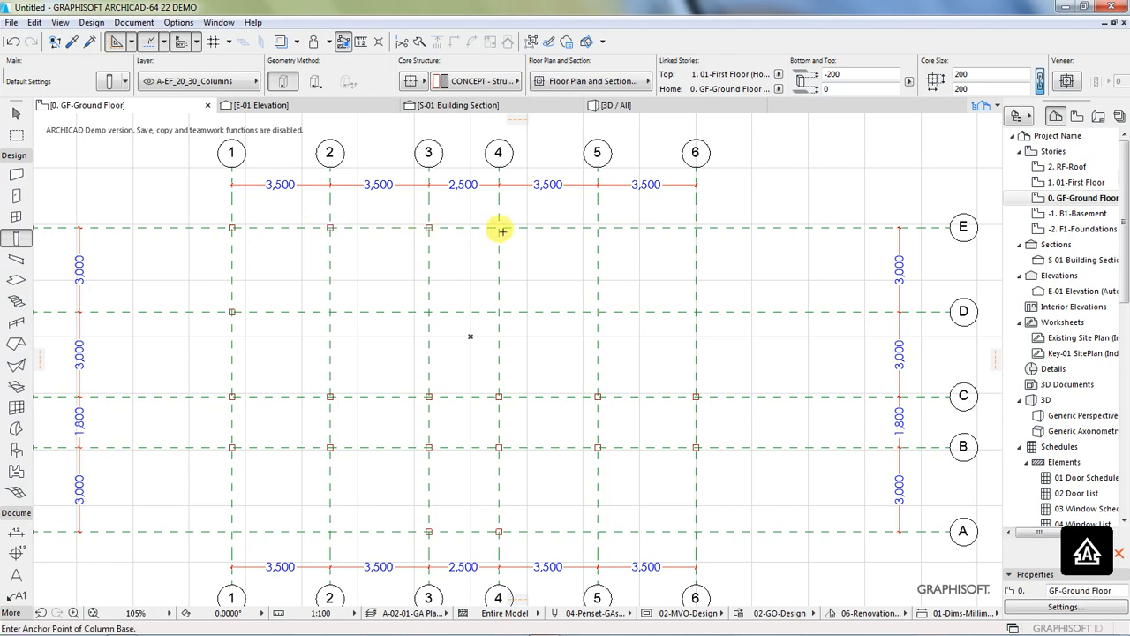
click(497, 227)
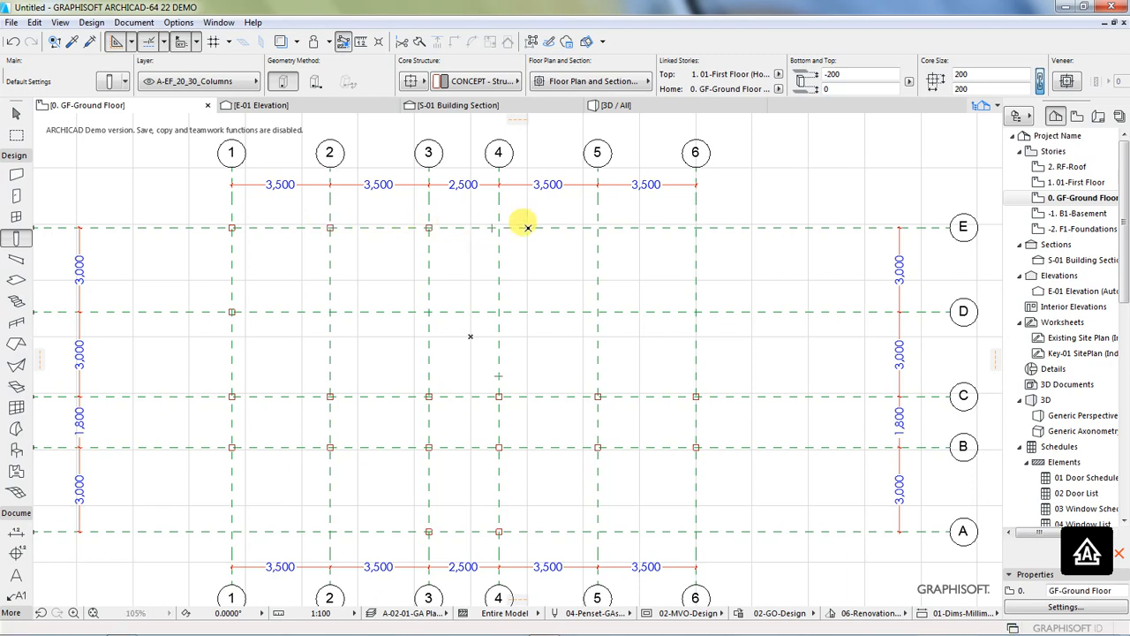
click(597, 227)
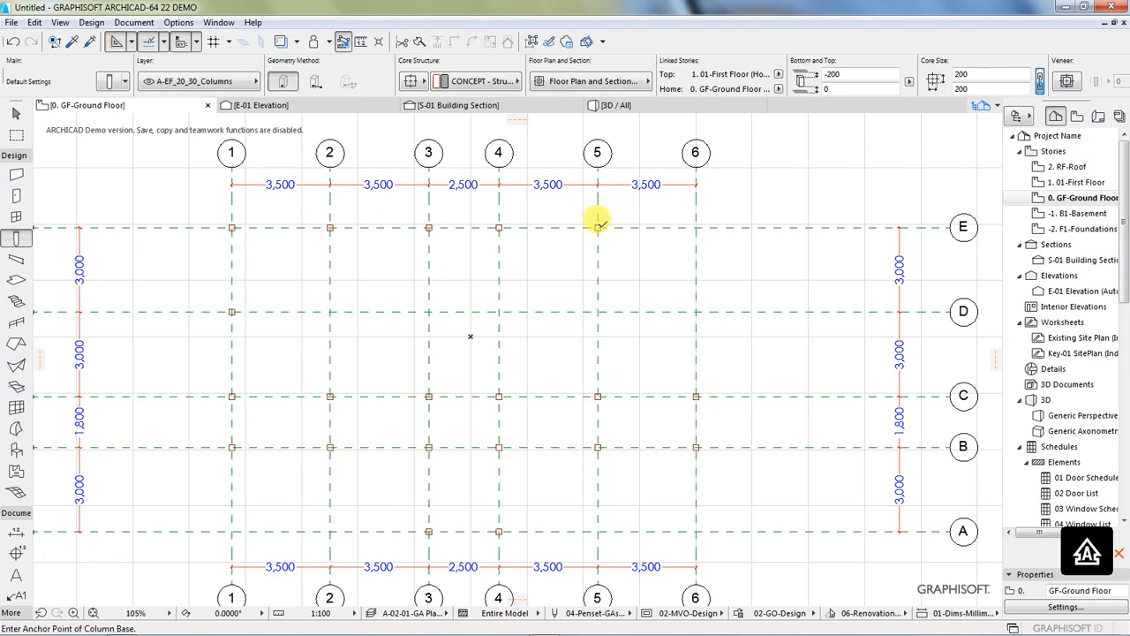
click(696, 227)
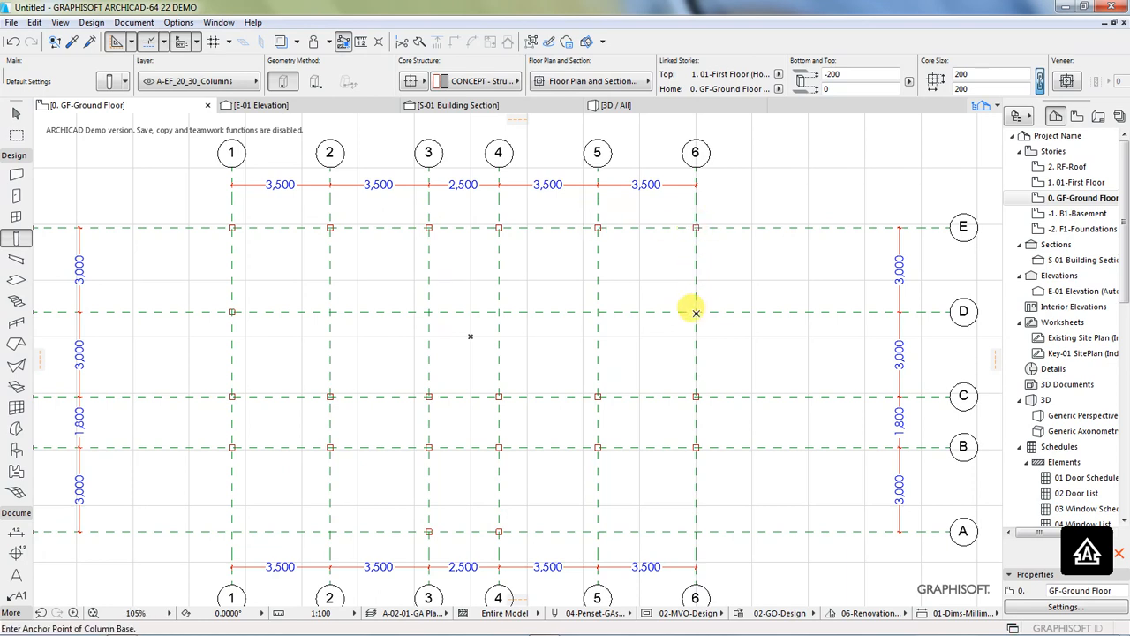
click(695, 312)
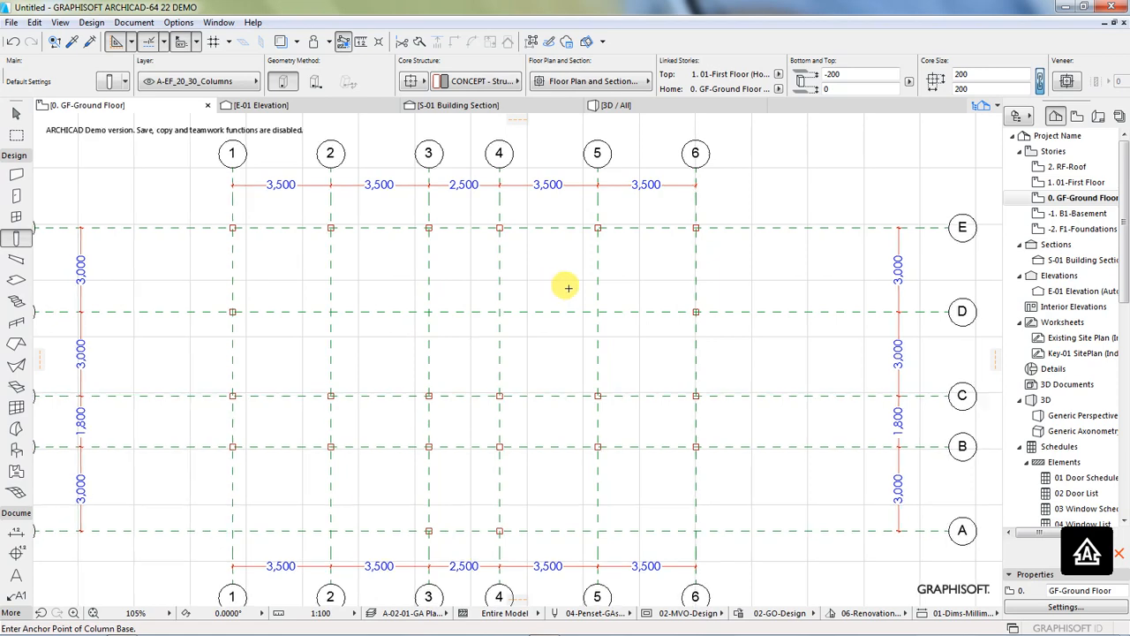
Step: Change the six columns along grid line B, at lines 1 to 6, to a circular structure
scroll(544, 285, down, 2)
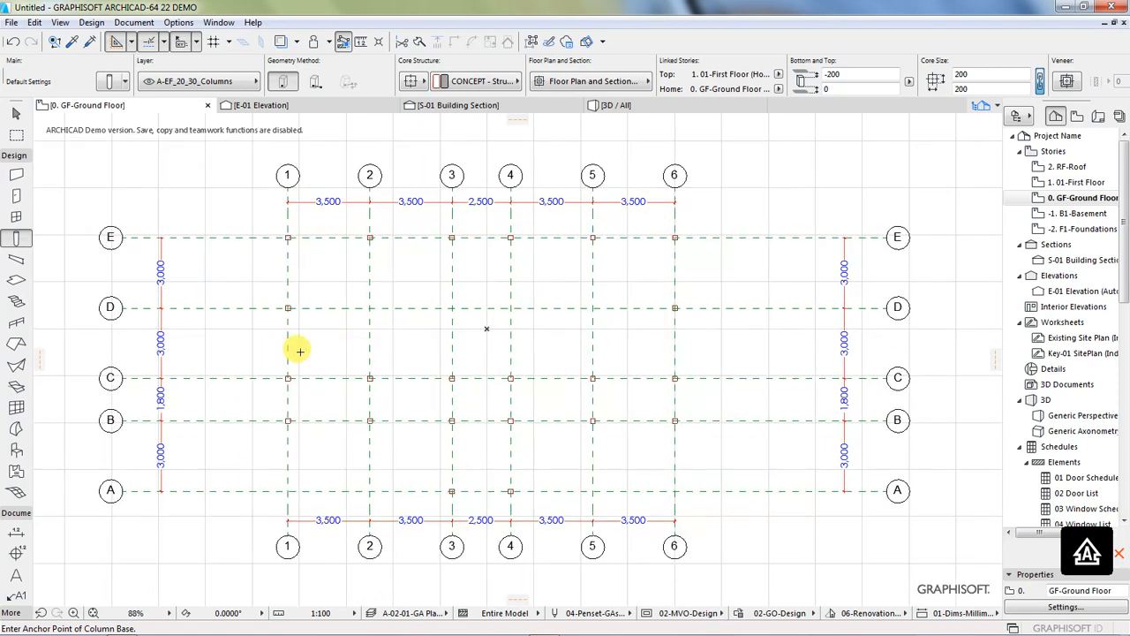
scroll(250, 357, up, 2)
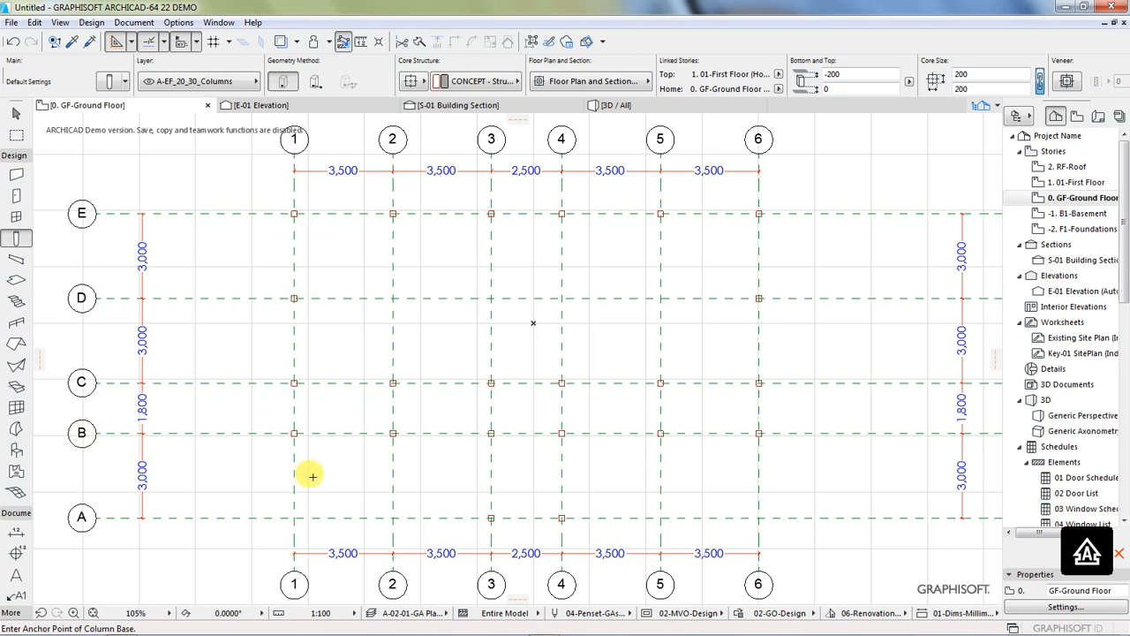
click(294, 432)
key(ctrl+shift+d)
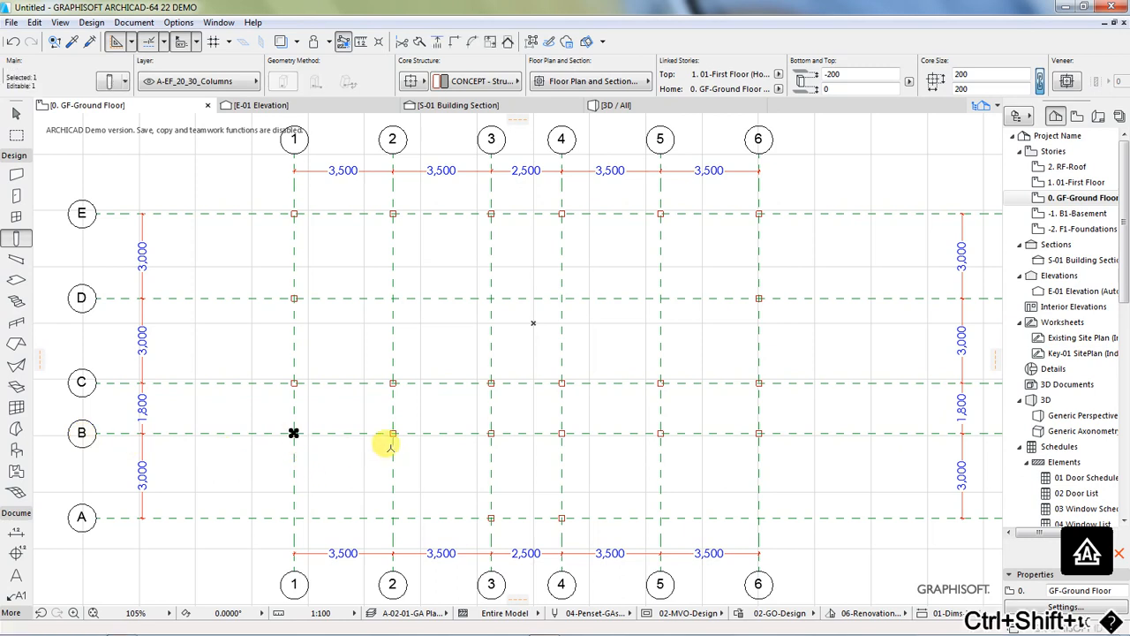
click(393, 433)
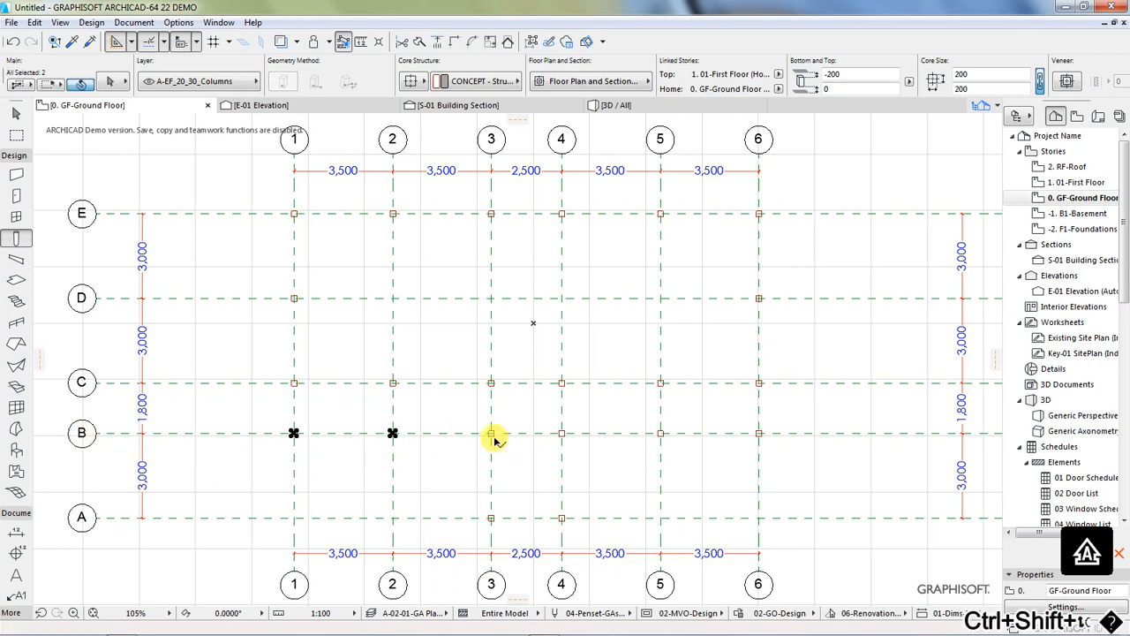
click(491, 433)
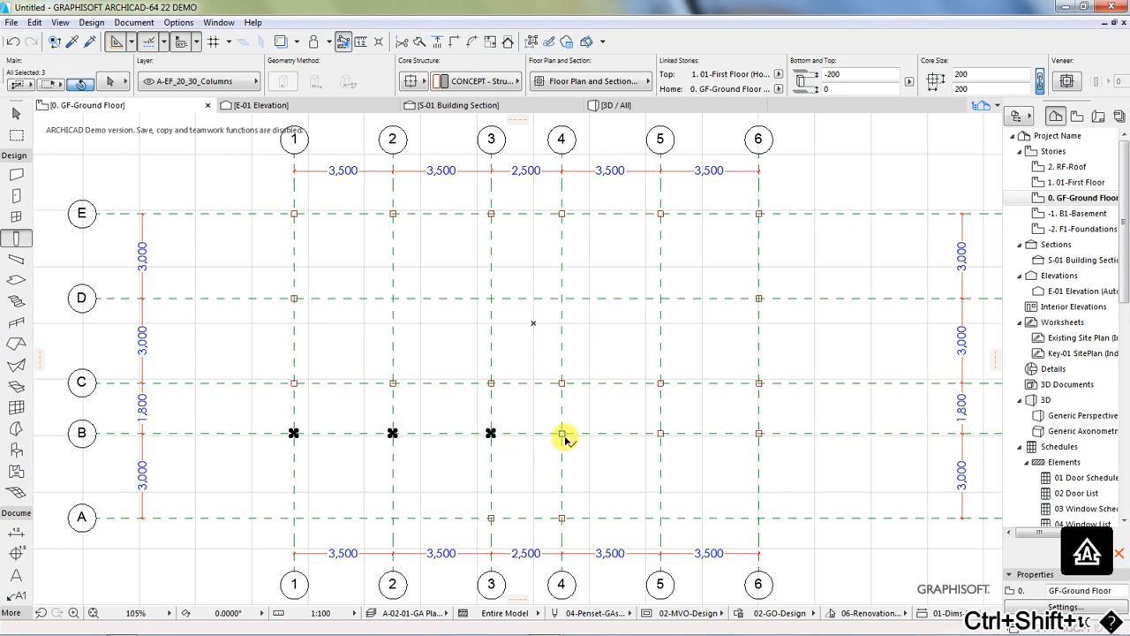
click(564, 433)
click(661, 432)
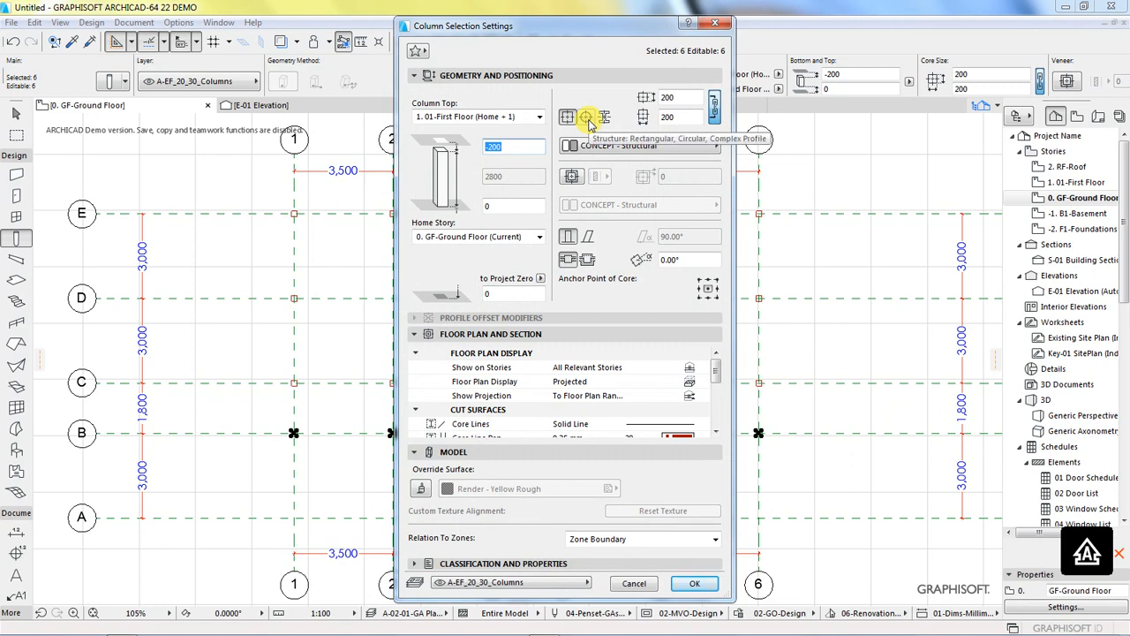
click(586, 118)
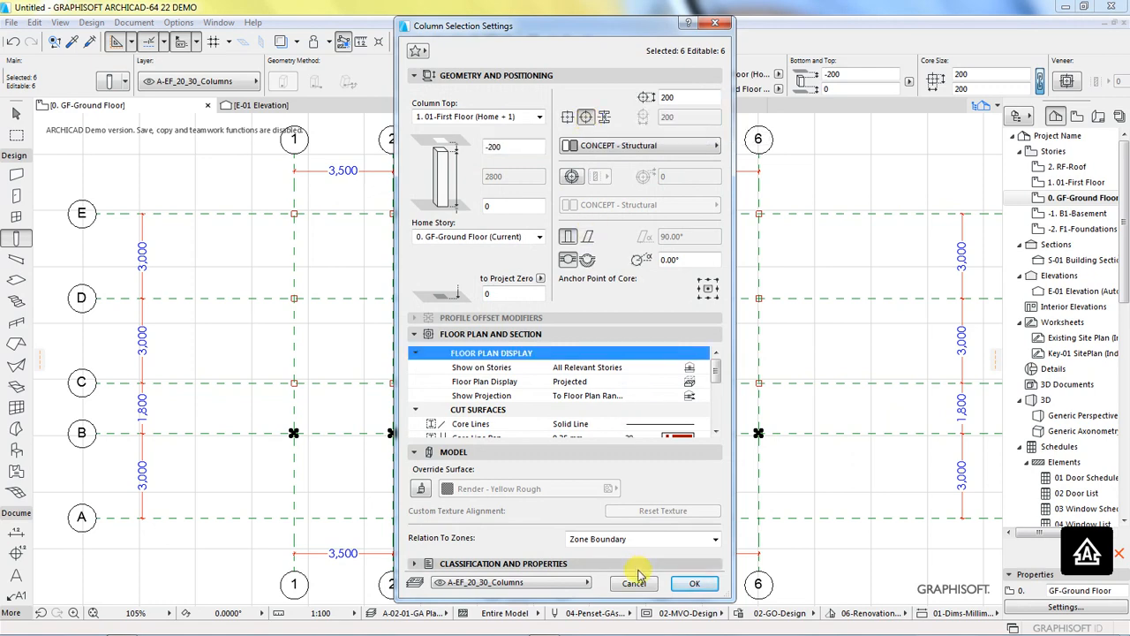
click(689, 583)
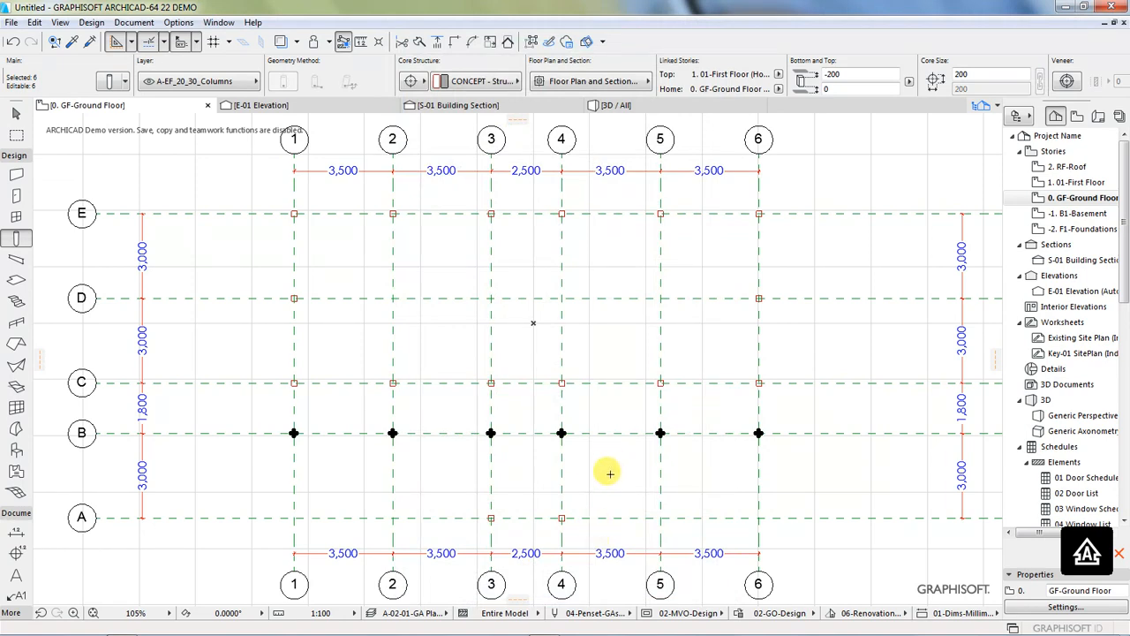
key(Escape)
Step: Change the two columns where grid lines 3 and 4 cross line B back to a rectangular structure
scroll(595, 473, up, 2)
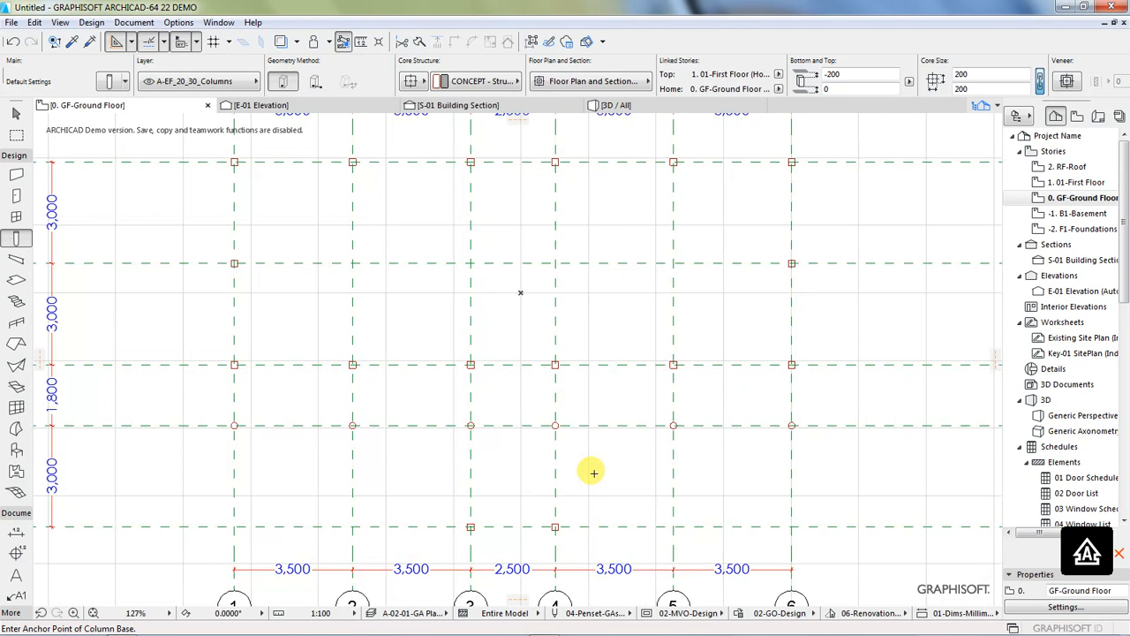
shift+click(556, 428)
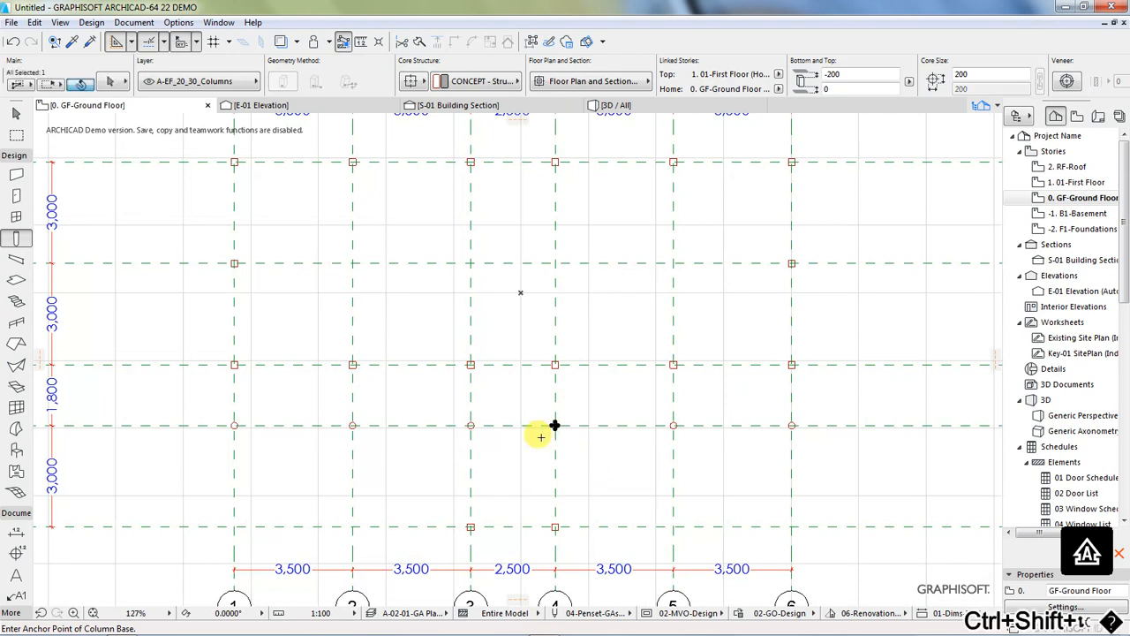
shift+click(470, 427)
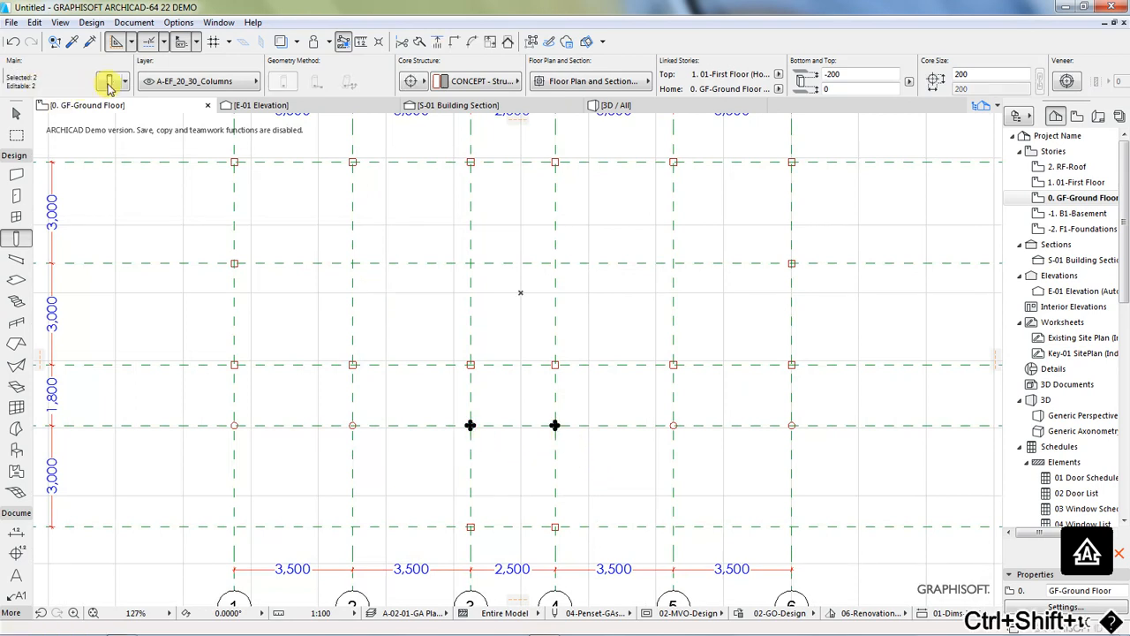
click(109, 82)
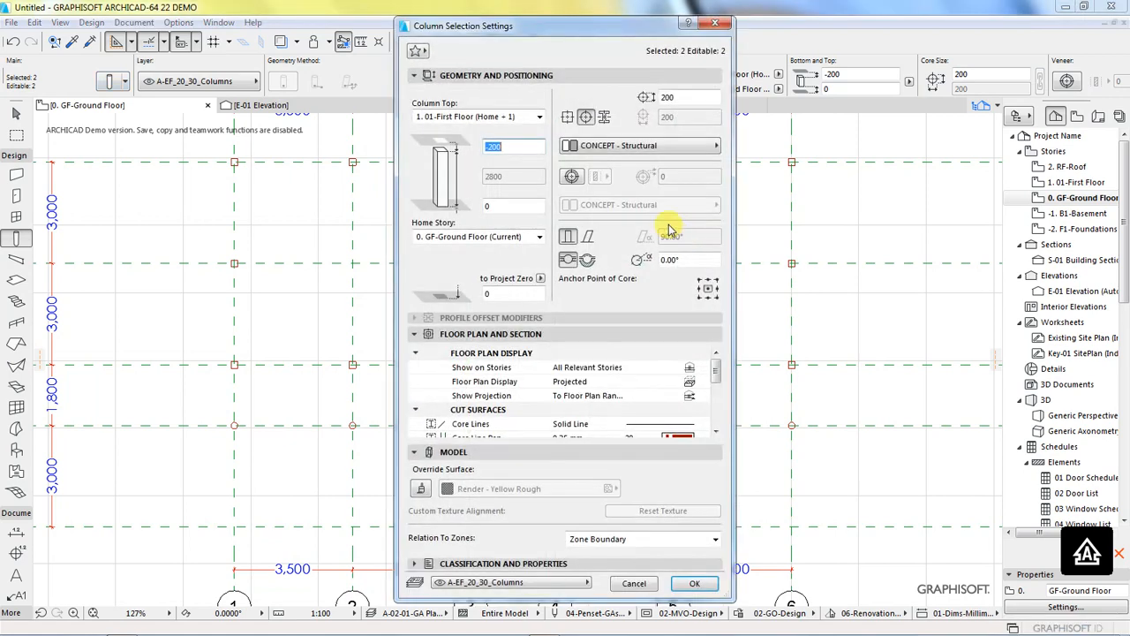
click(569, 118)
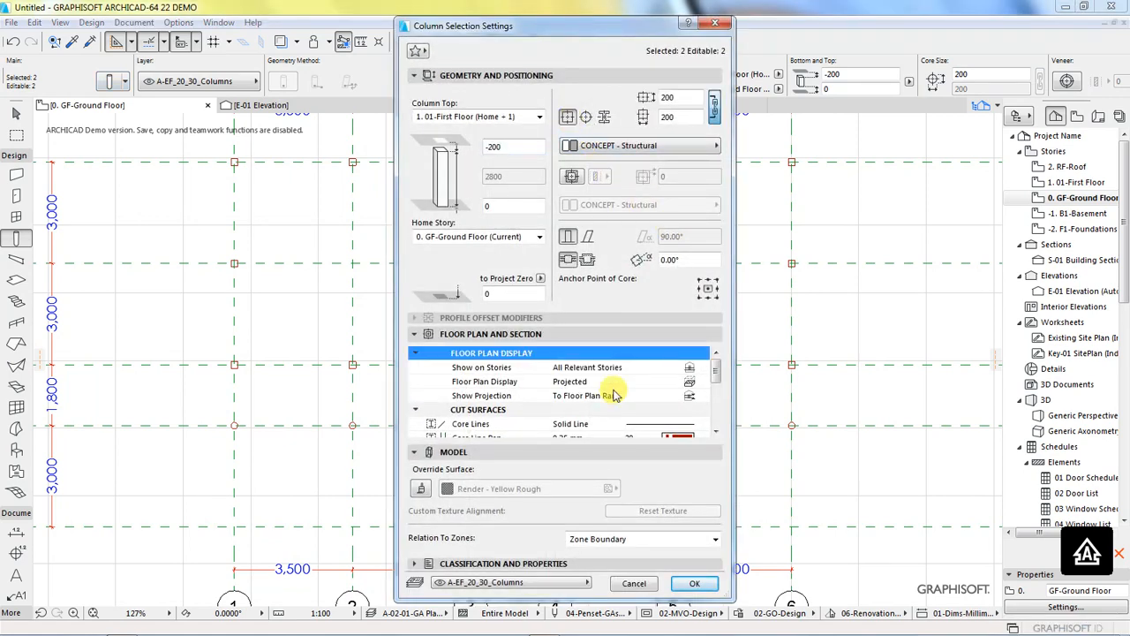
click(693, 587)
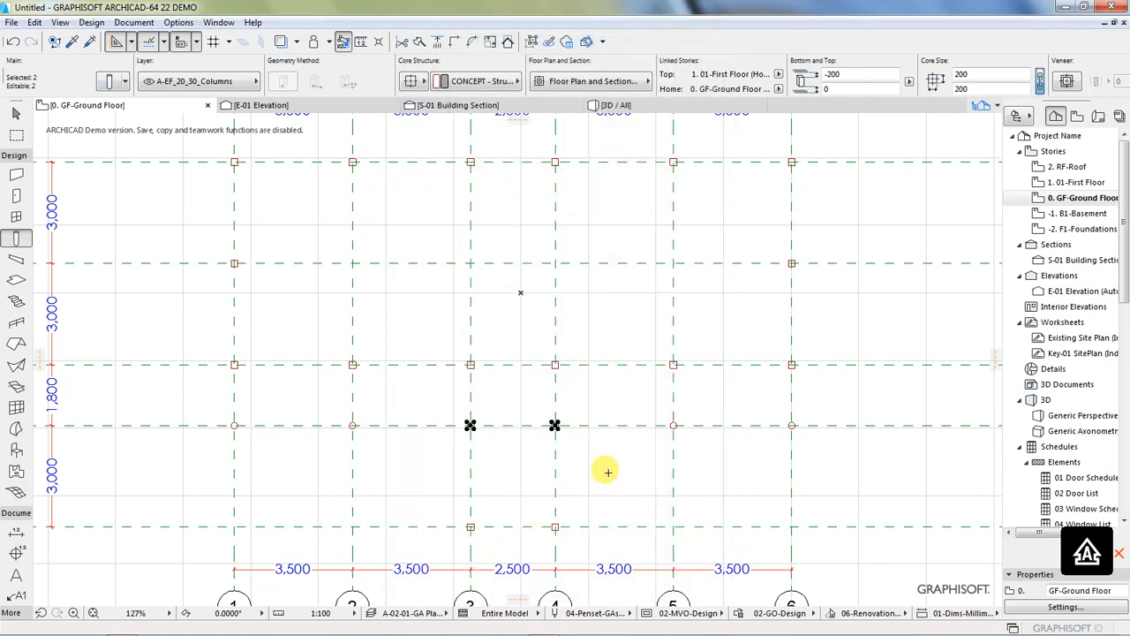
key(Escape)
Step: Examine the placed columns and the grid in the 3D view from eye level and from above
scroll(579, 480, down, 1)
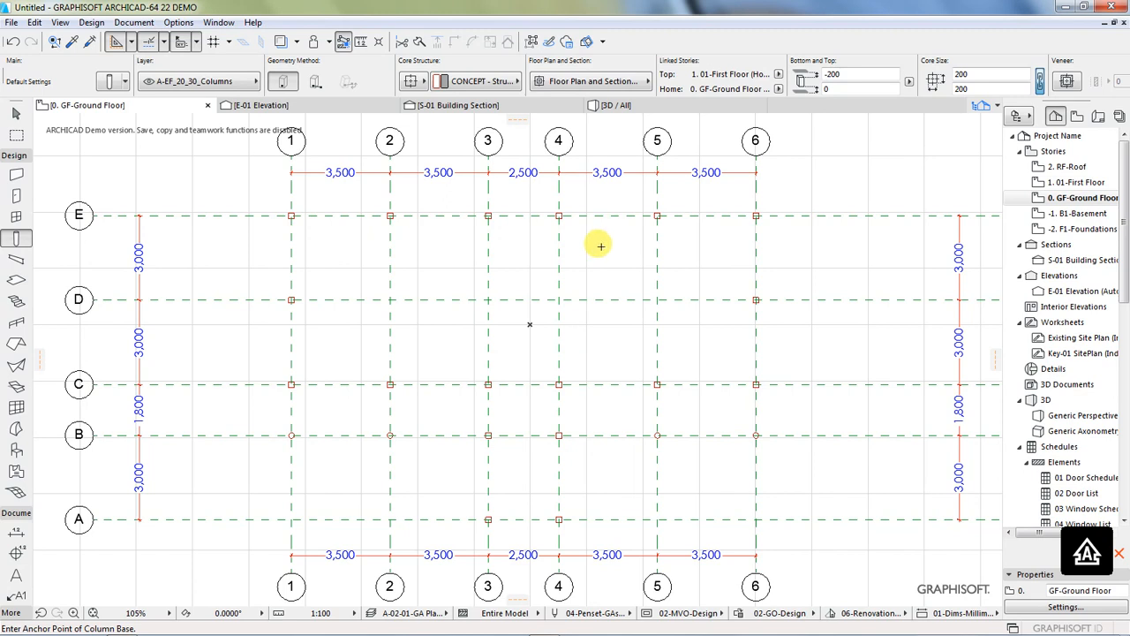
click(615, 106)
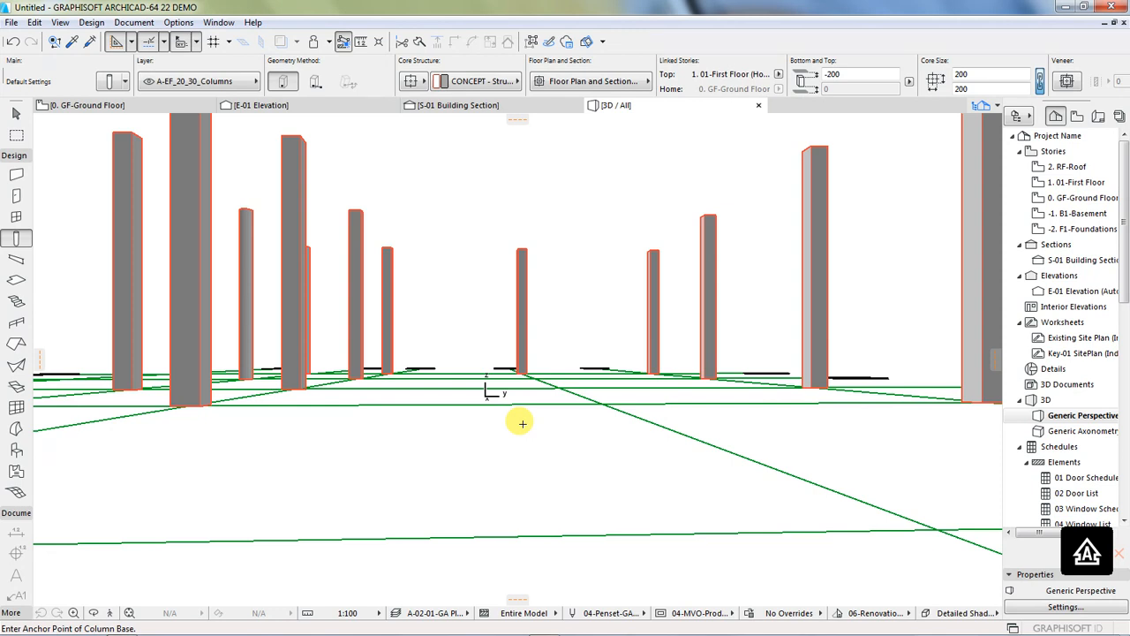
key(ctrl+c)
key(ctrl+d)
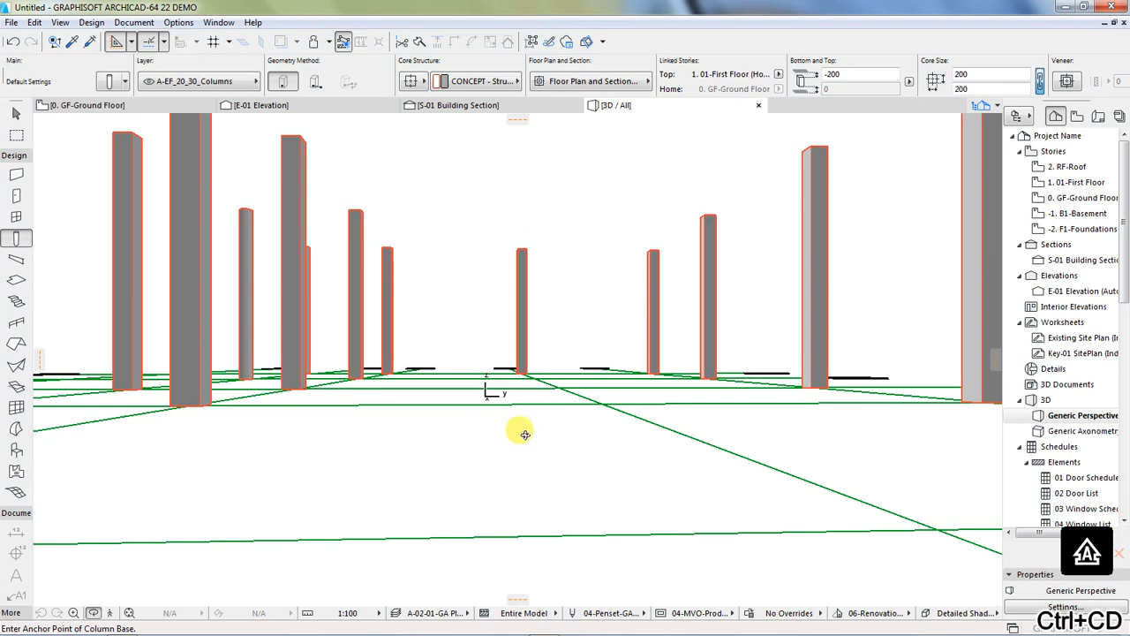
scroll(481, 464, down, 2)
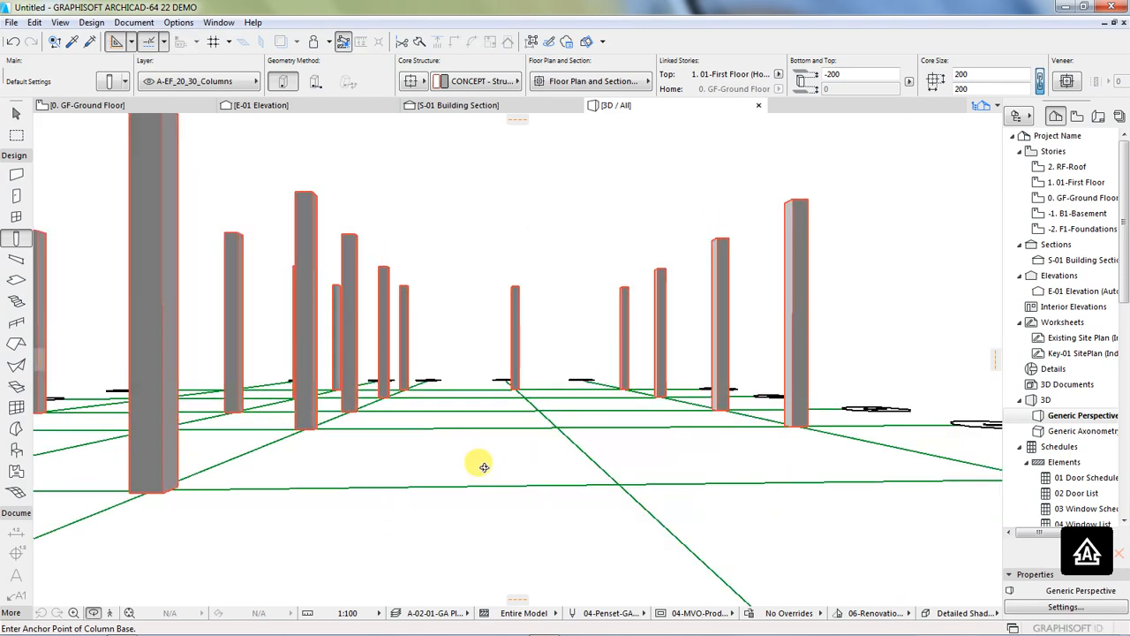
scroll(538, 462, down, 3)
scroll(522, 468, down, 2)
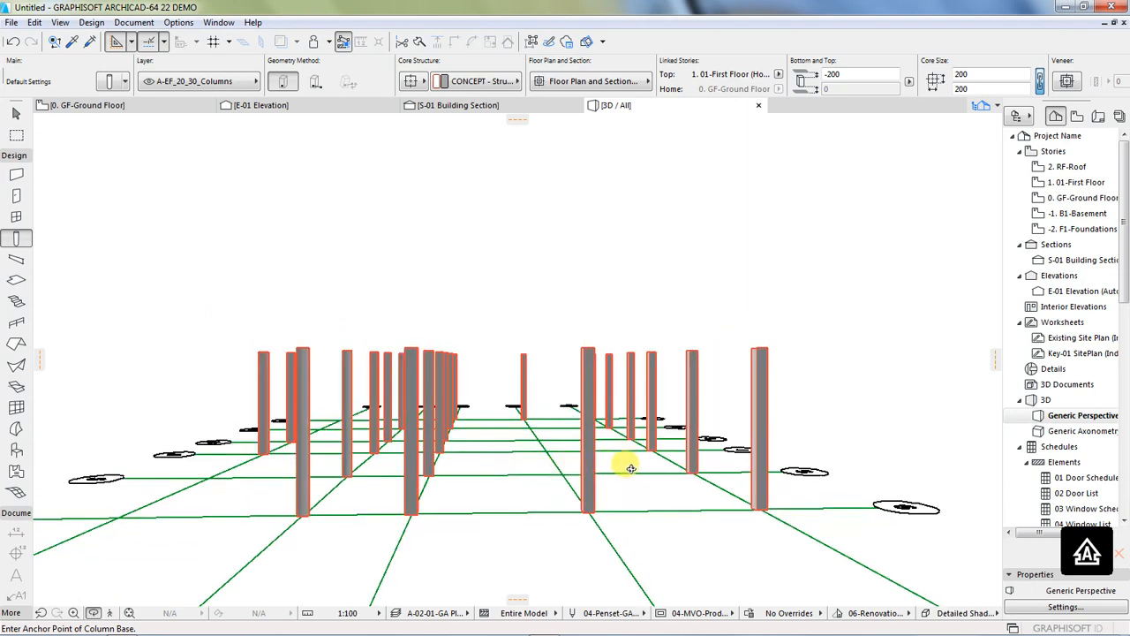
shift+middle_drag(565, 537, 446, 472)
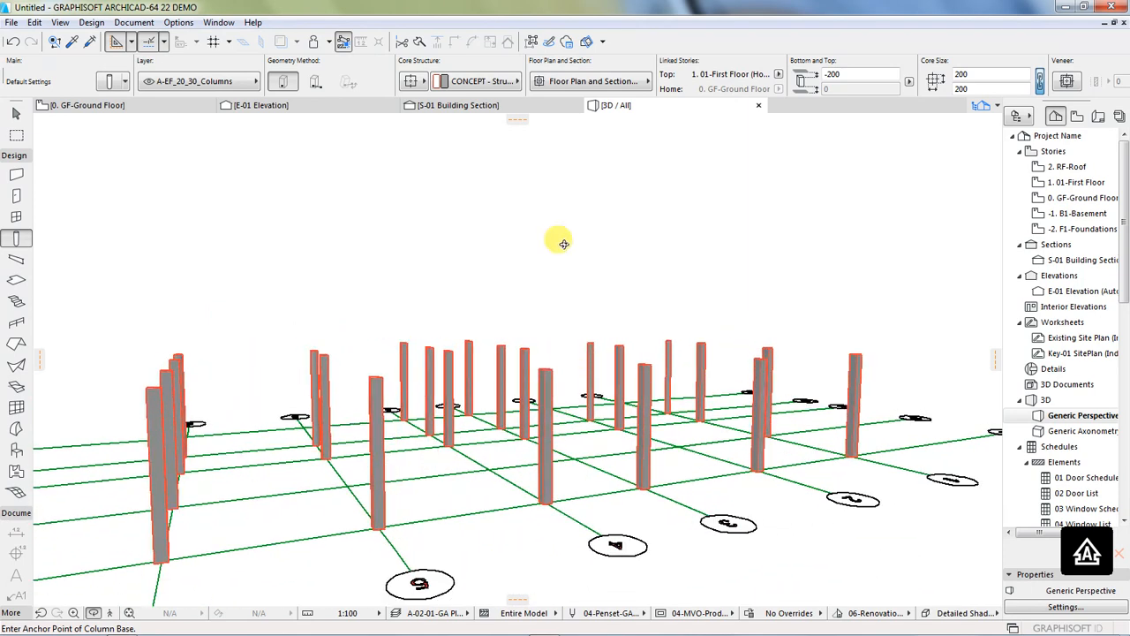
shift+middle_drag(535, 246, 510, 266)
shift+middle_drag(221, 459, 529, 456)
shift+middle_drag(290, 456, 292, 483)
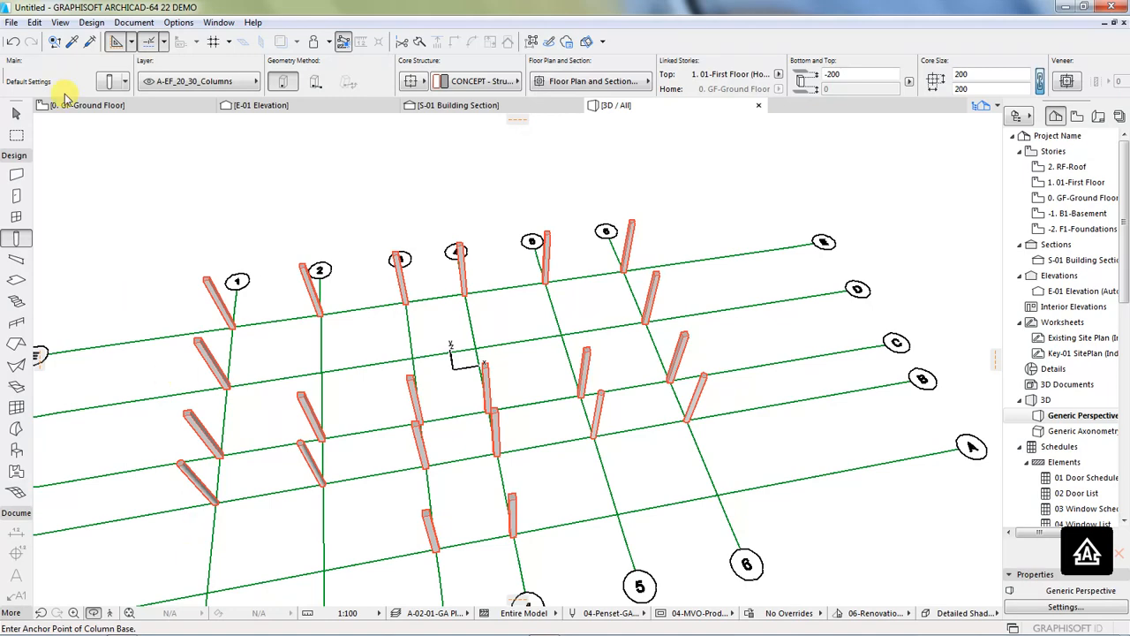
Step: Return to the ground floor plan, activate the Wall tool and open its default settings
click(88, 107)
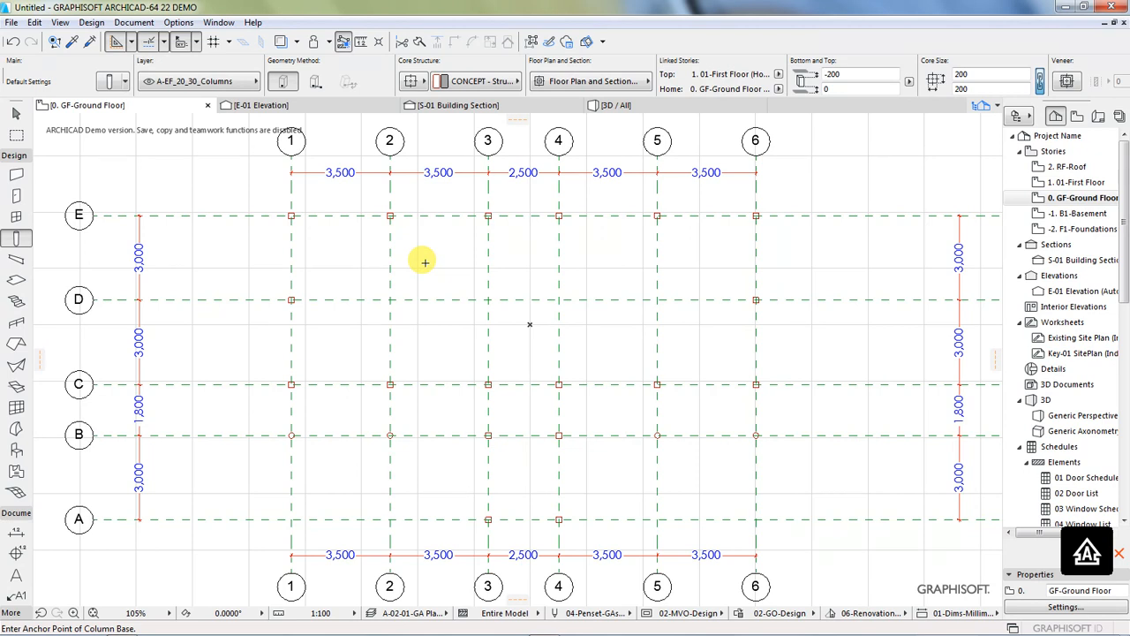
click(91, 22)
mouse_move(141, 40)
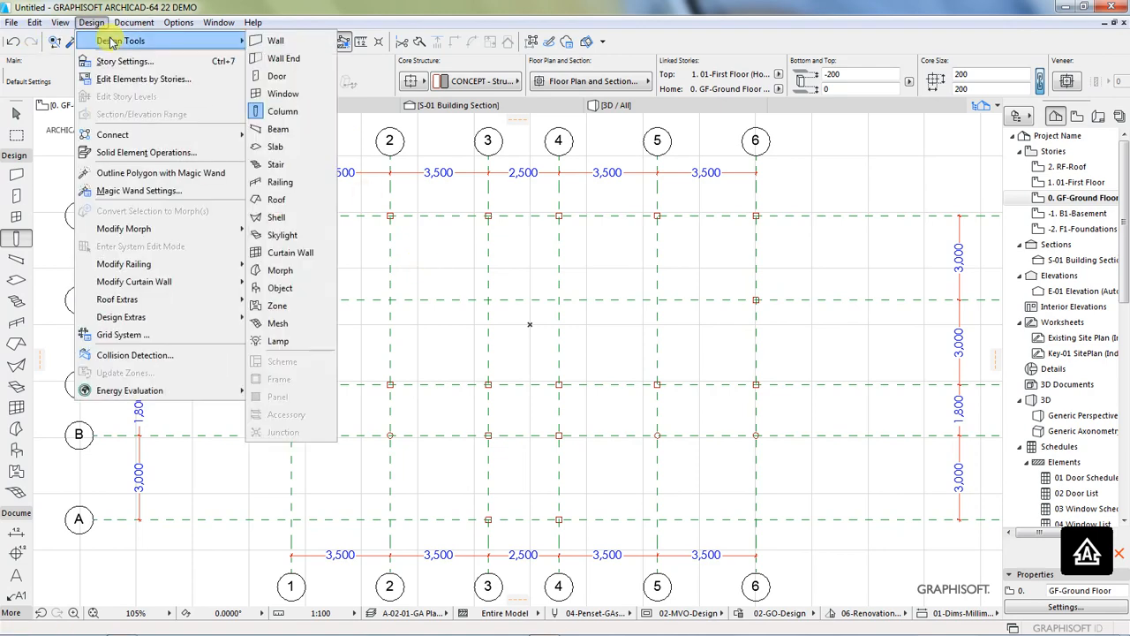
click(281, 41)
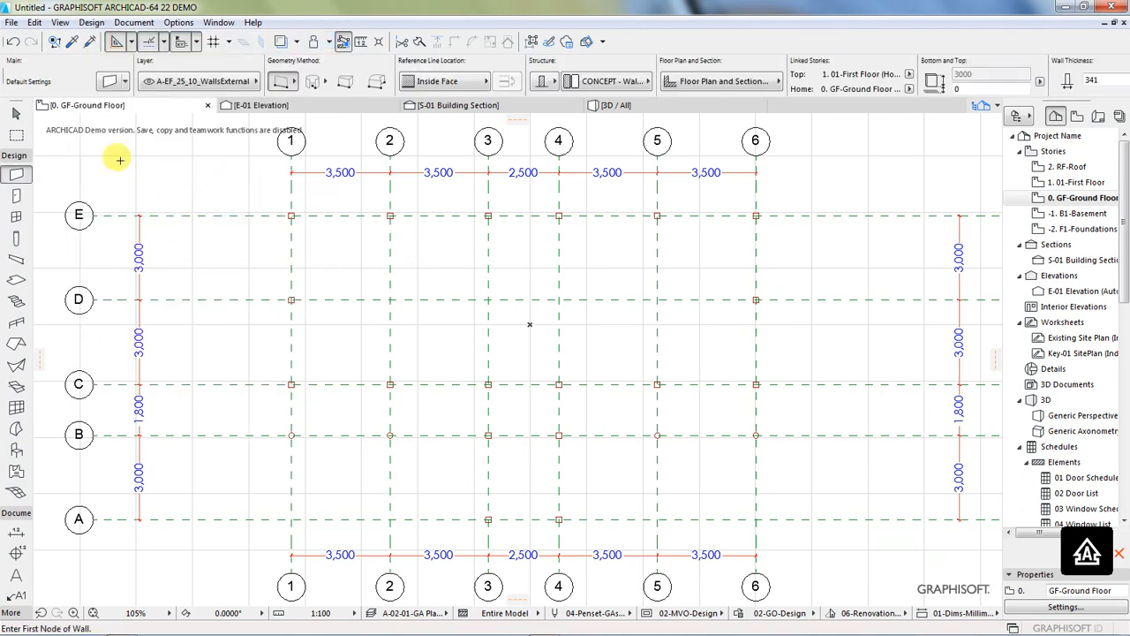
click(106, 83)
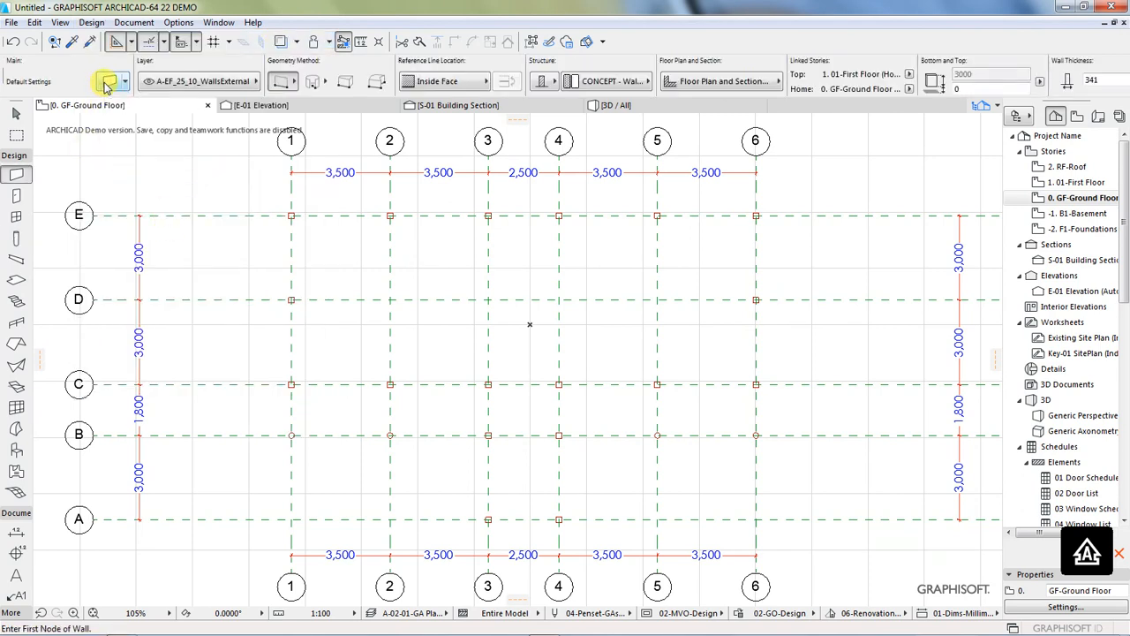
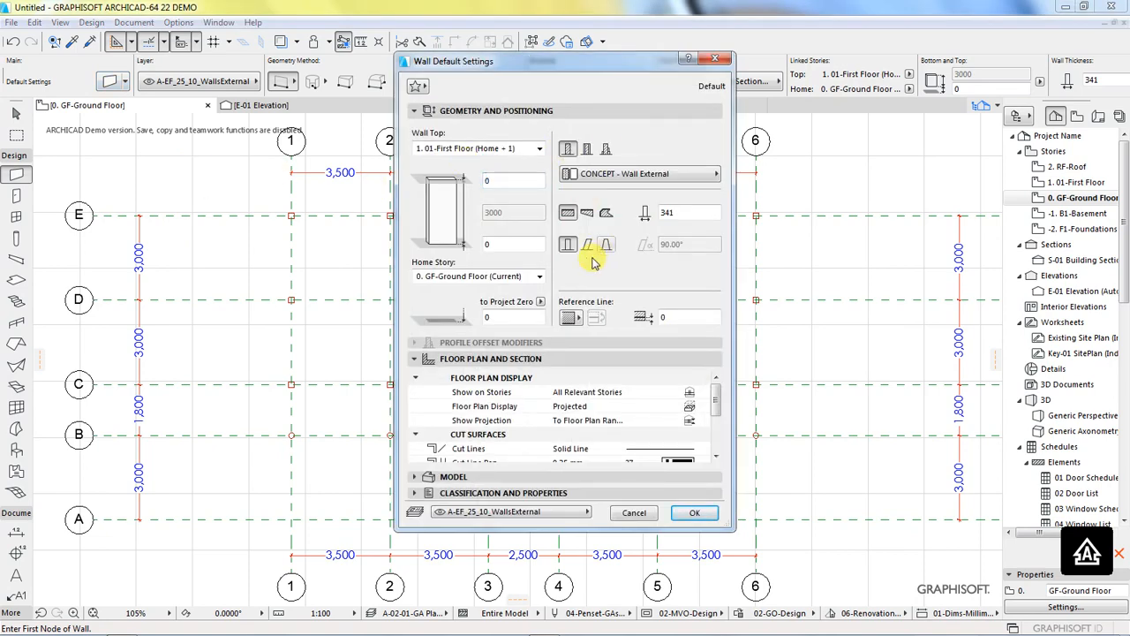
Step: Set the default wall thickness to 200 and the wall reference line location to Center
double_click(677, 213)
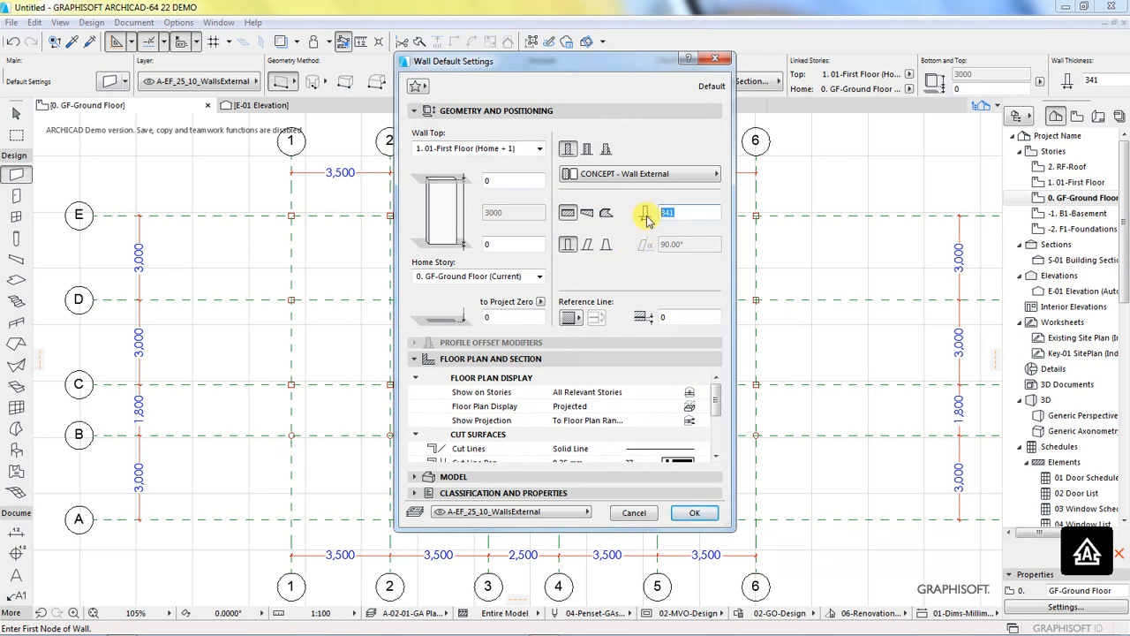
text(200)
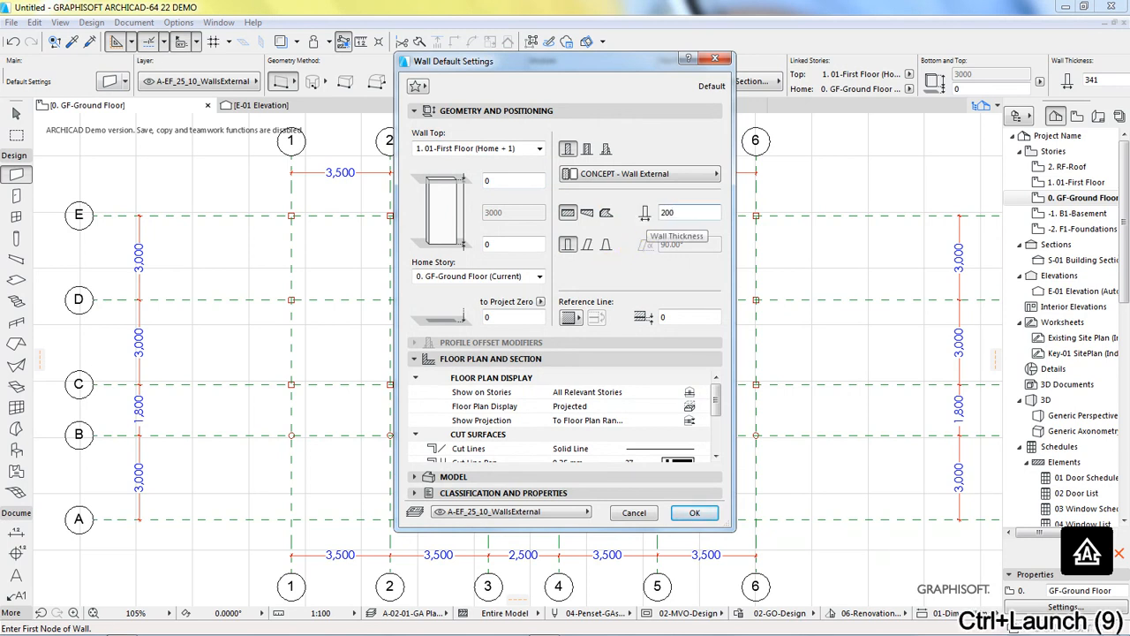
click(692, 512)
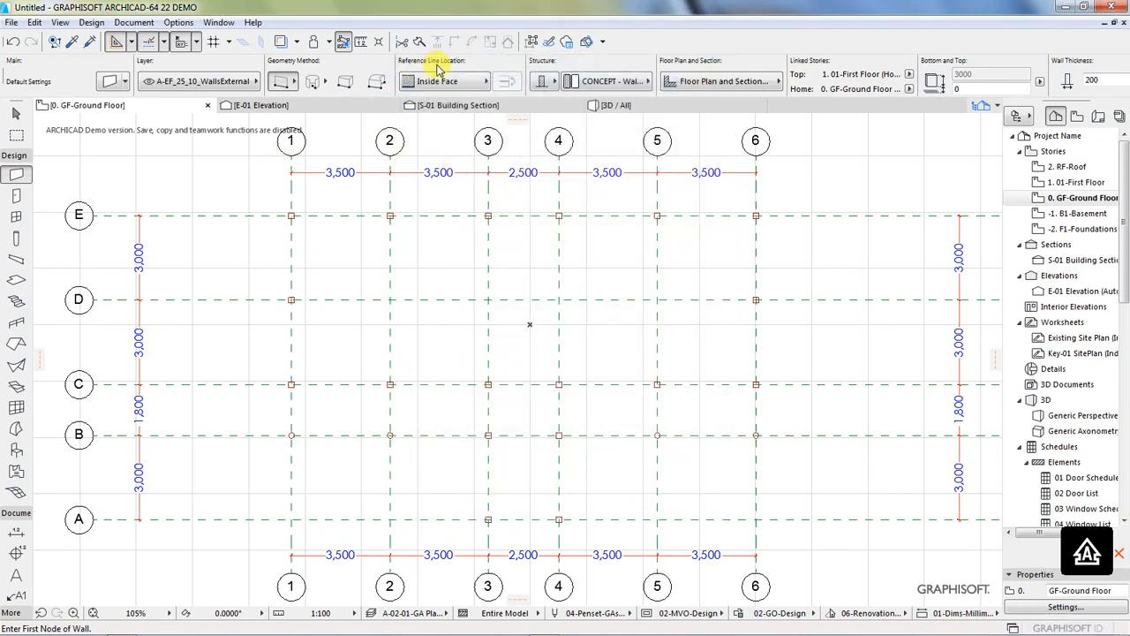
click(486, 86)
click(521, 97)
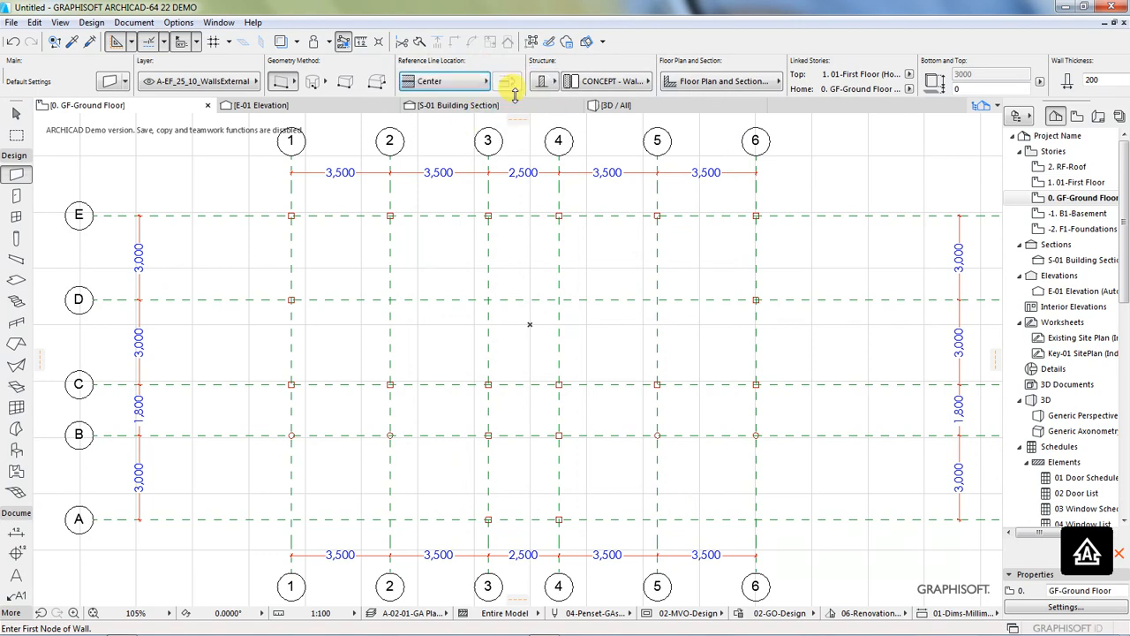
Step: Draw an external wall along grid line E from the column at line 1 to the column at line 6
scroll(284, 215, up, 10)
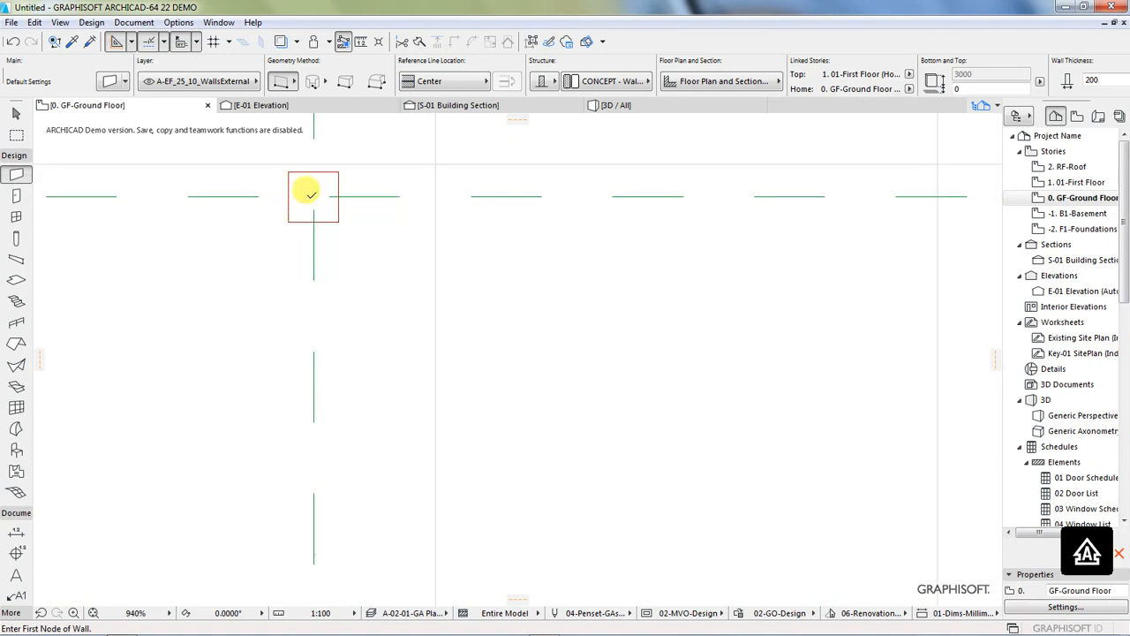
click(313, 194)
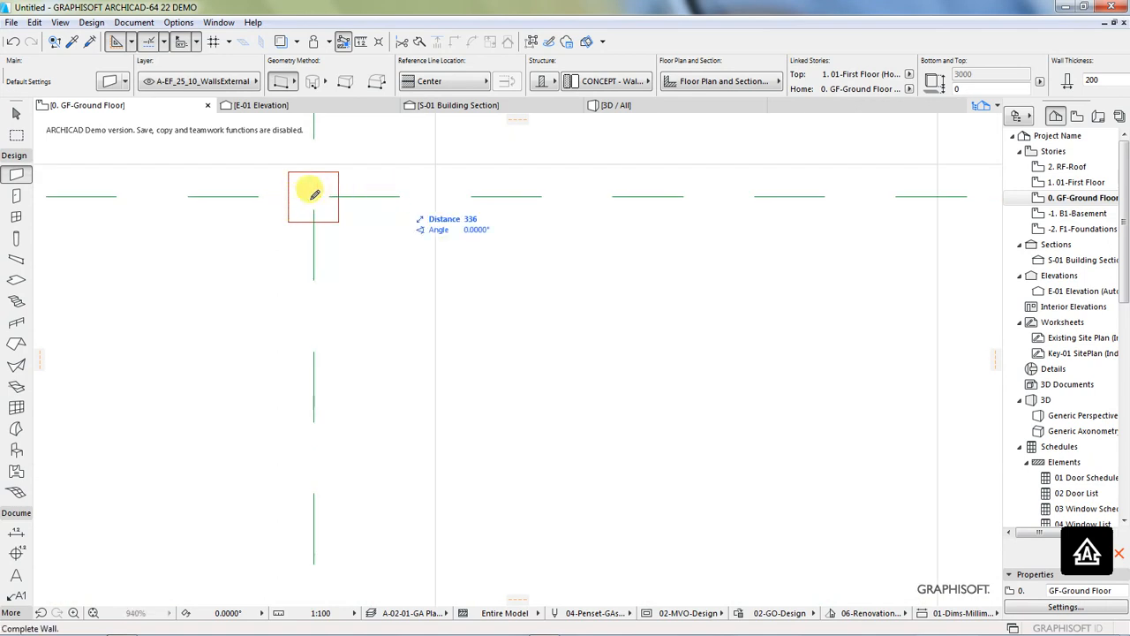
scroll(254, 216, down, 3)
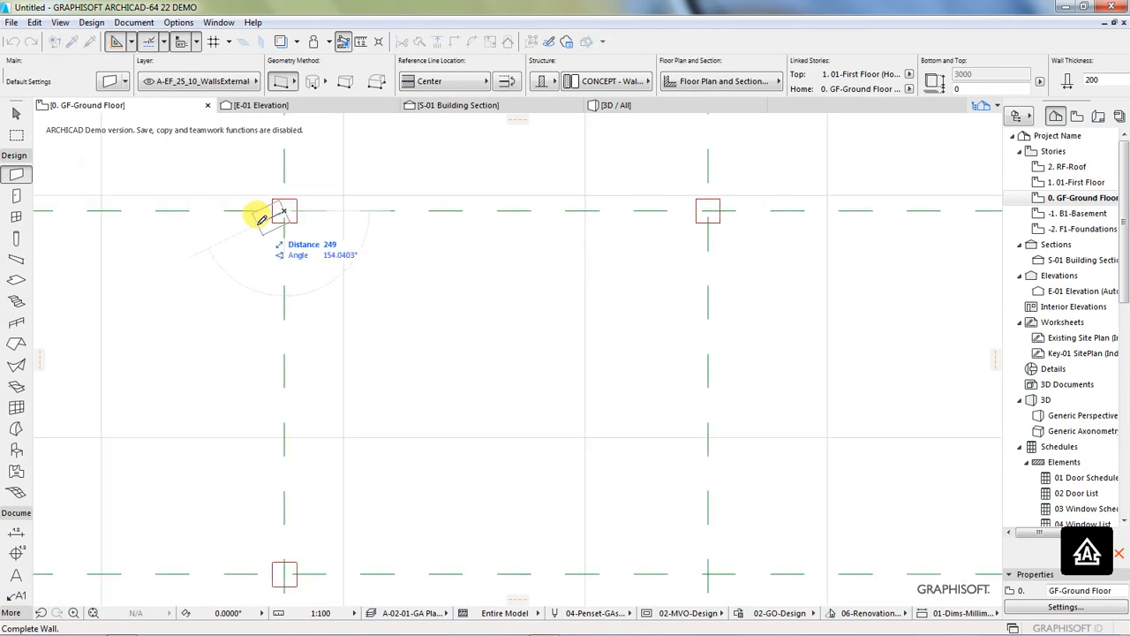
scroll(260, 212, down, 3)
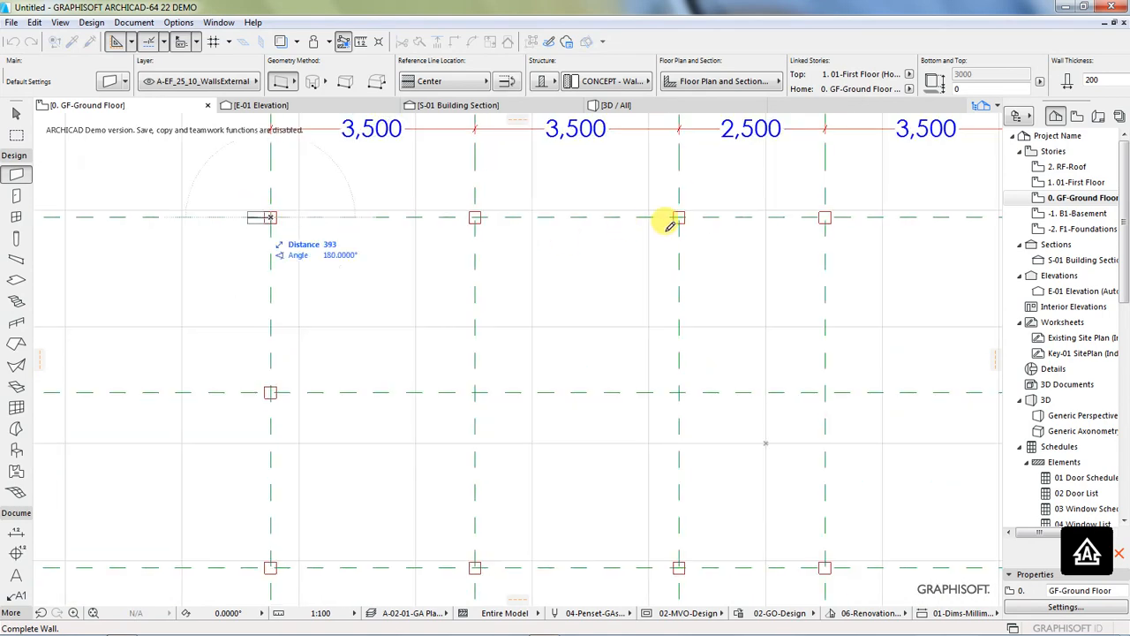
scroll(371, 225, down, 2)
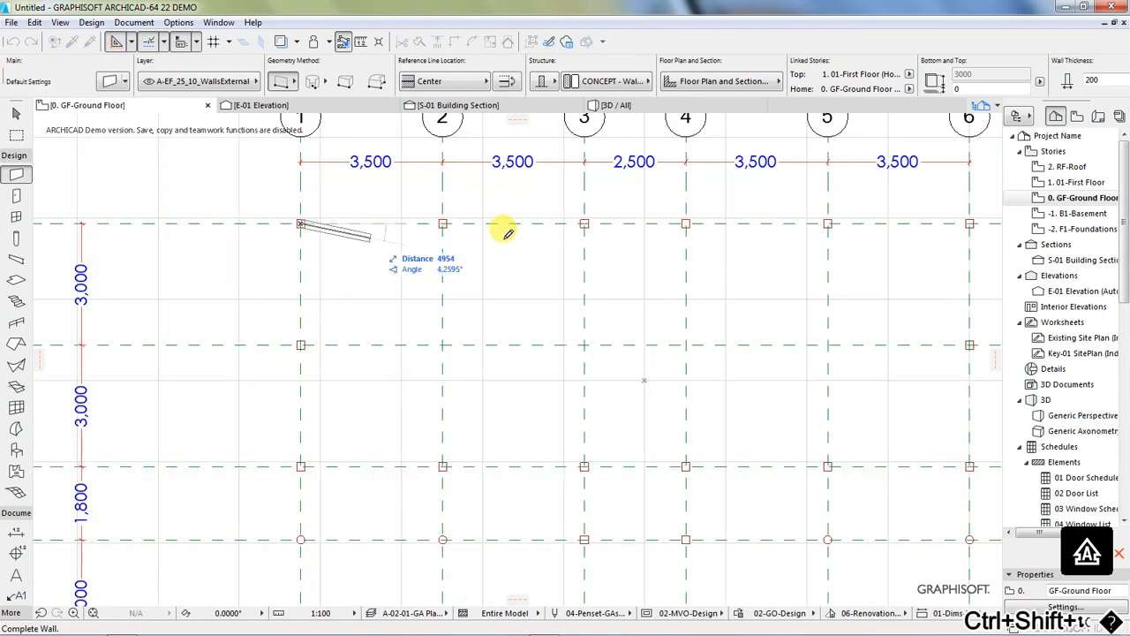
scroll(356, 222, down, 3)
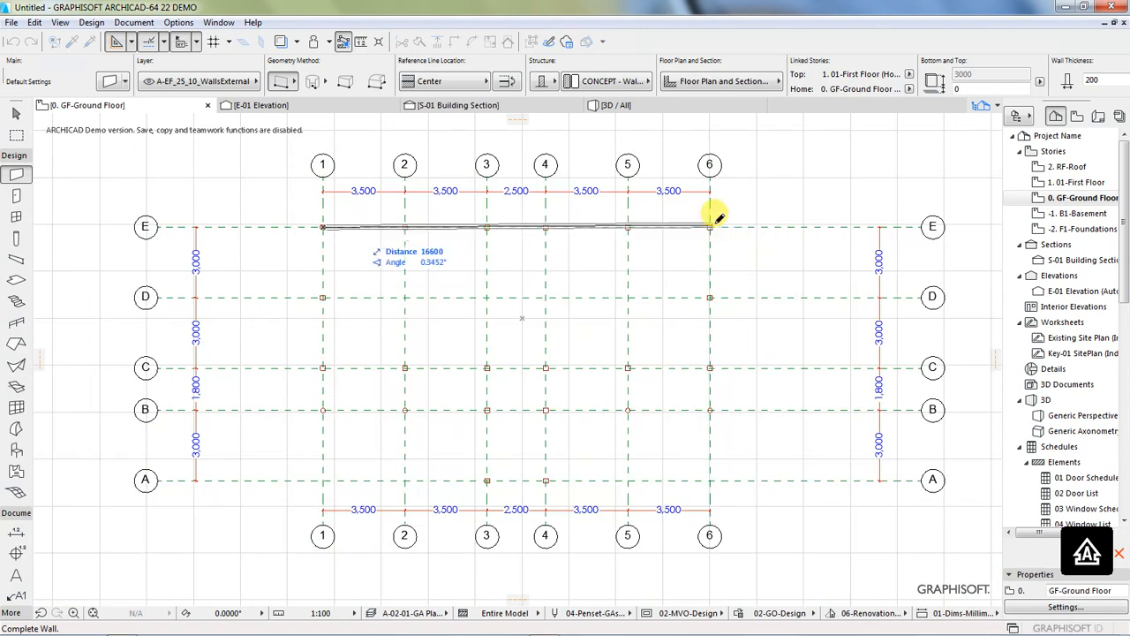
scroll(717, 217, up, 5)
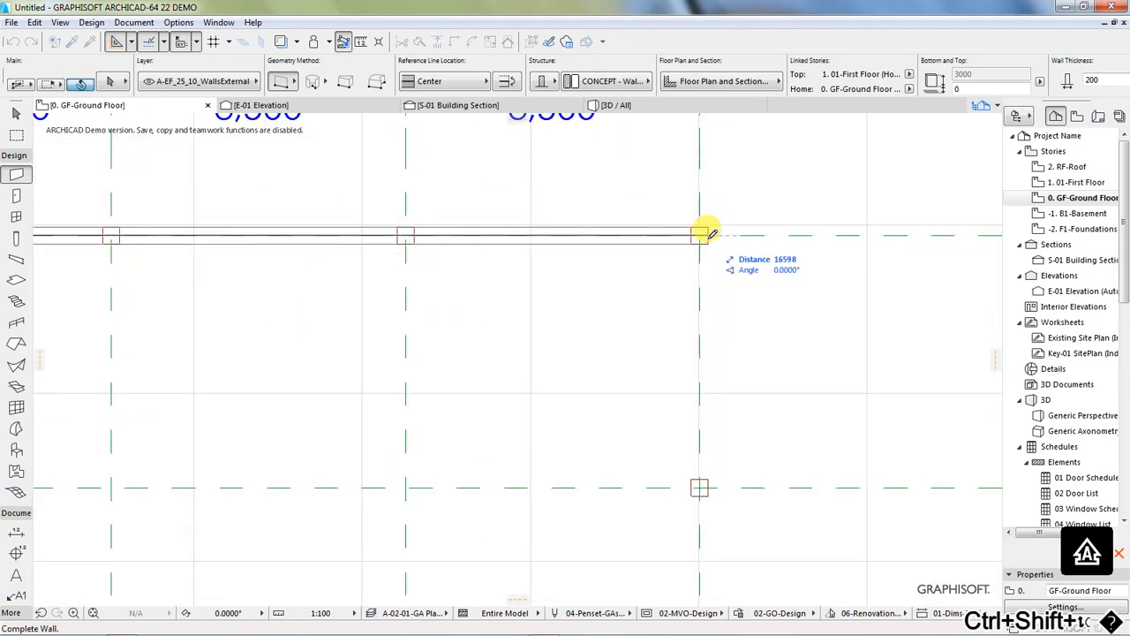
click(700, 234)
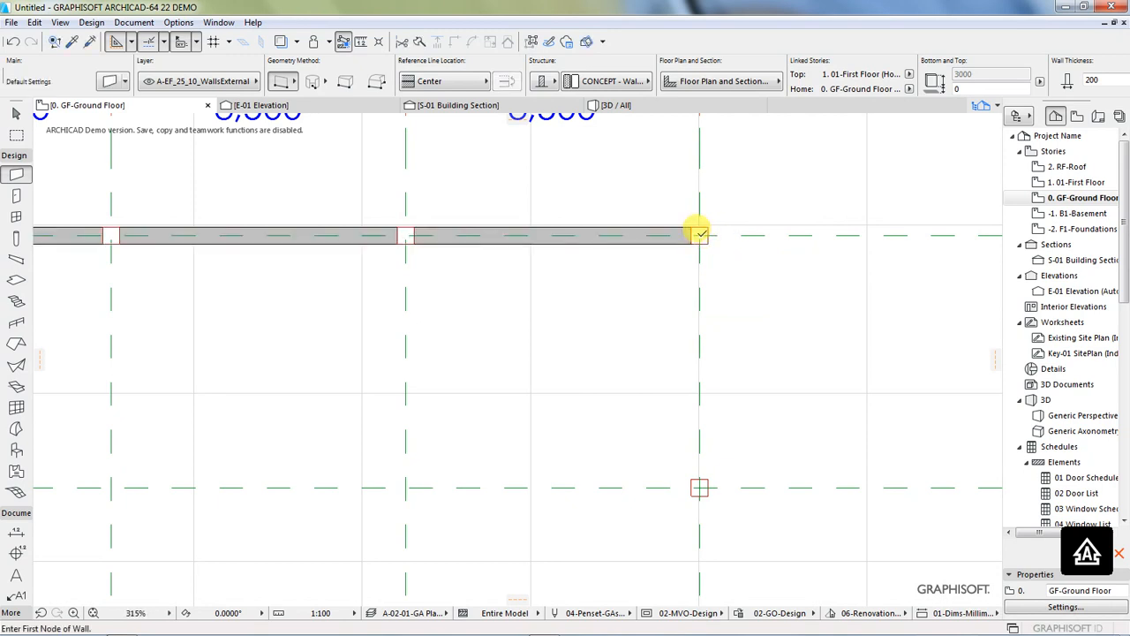
Step: Draw a wall along grid line 6 from the column at line E to the column at line C
click(700, 234)
scroll(623, 181, down, 4)
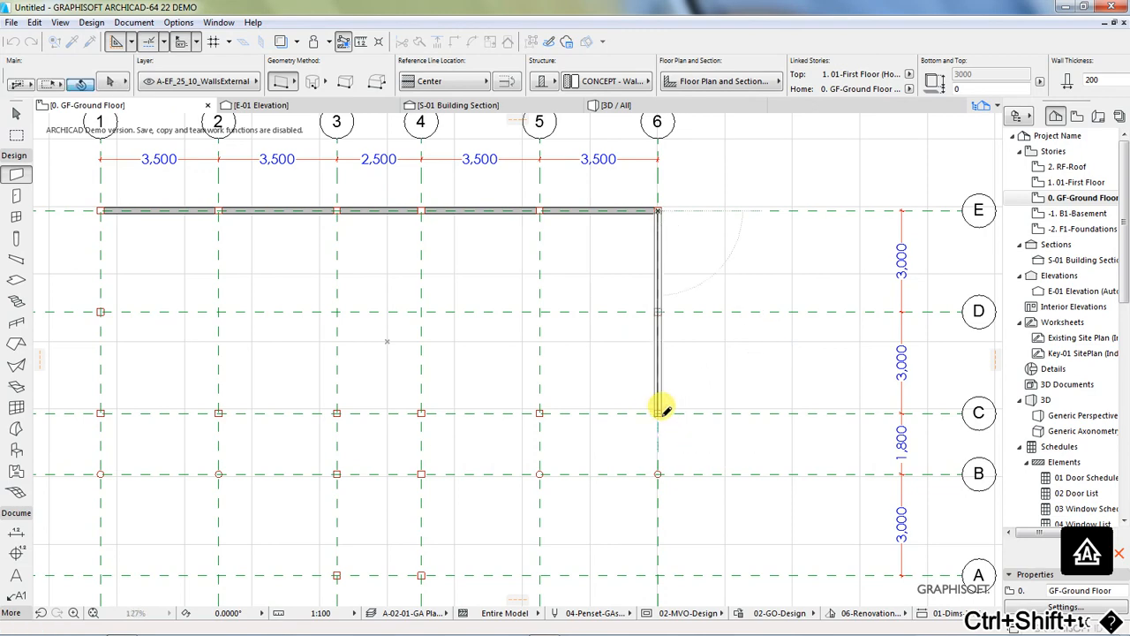
click(661, 406)
Step: Draw a wall along grid line 1 from the column at line E to the column at line C
scroll(777, 365, down, 2)
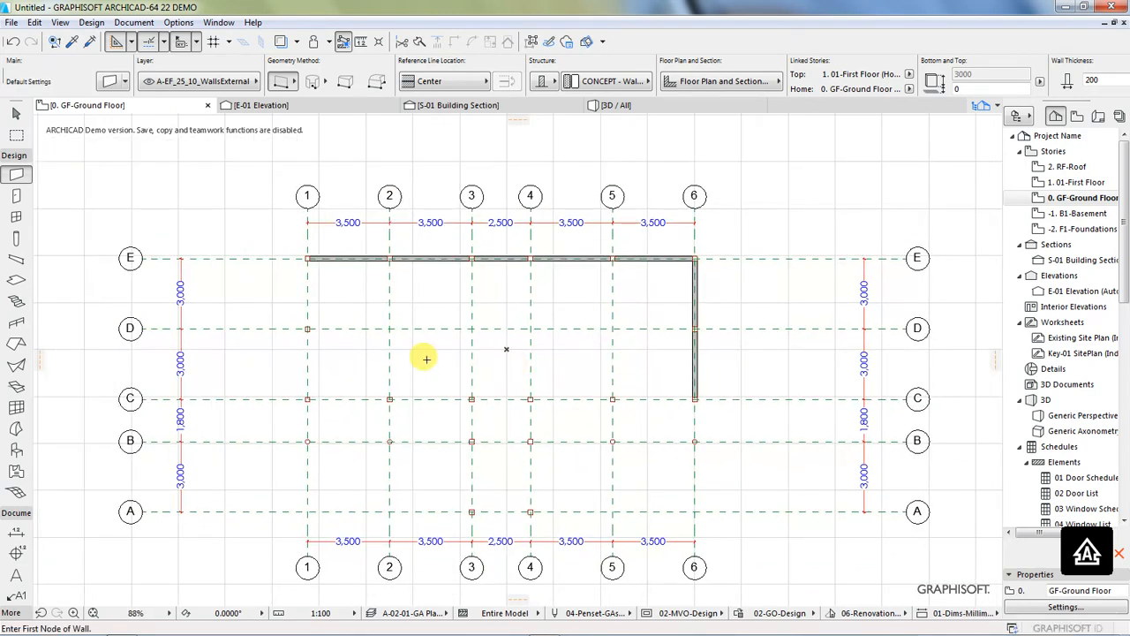
scroll(429, 361, up, 1)
scroll(282, 255, up, 1)
scroll(283, 254, up, 2)
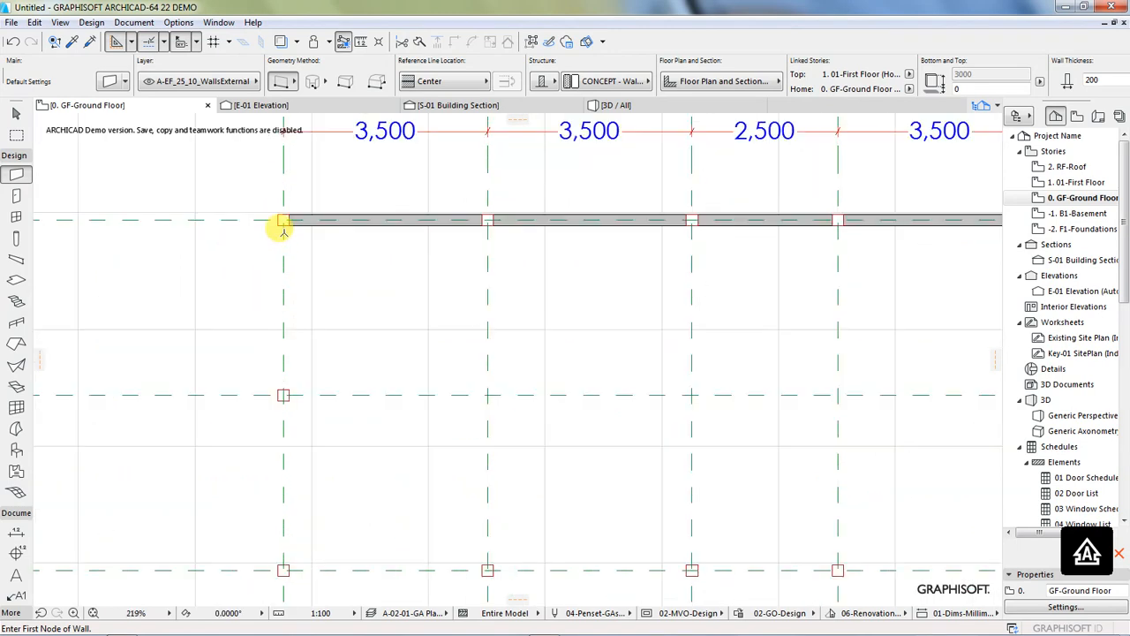
click(283, 235)
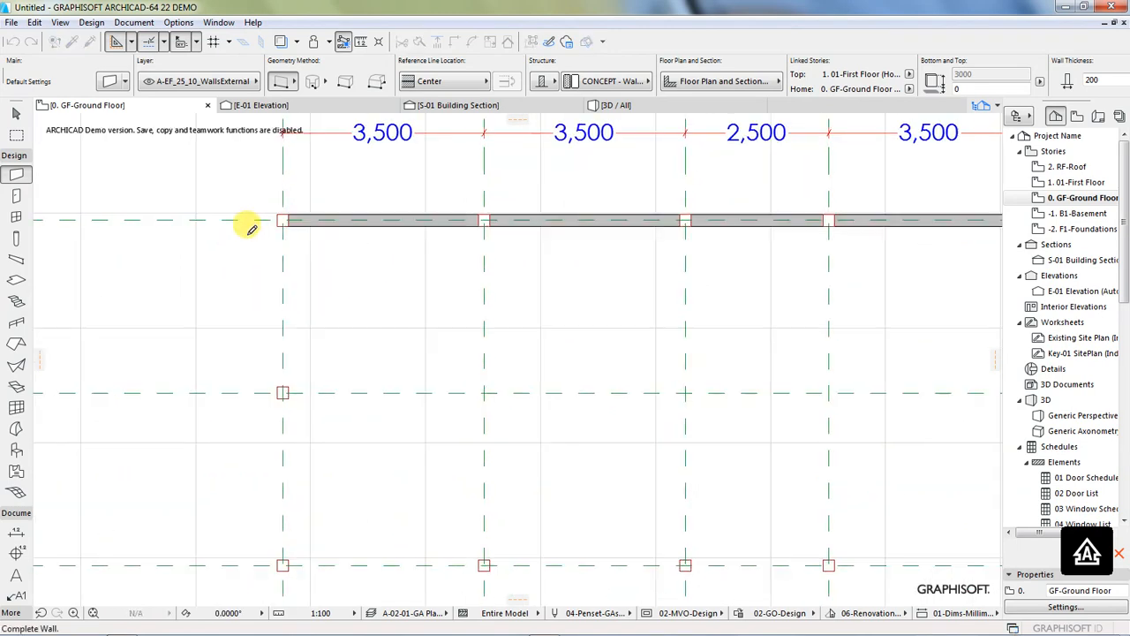
scroll(249, 228, down, 2)
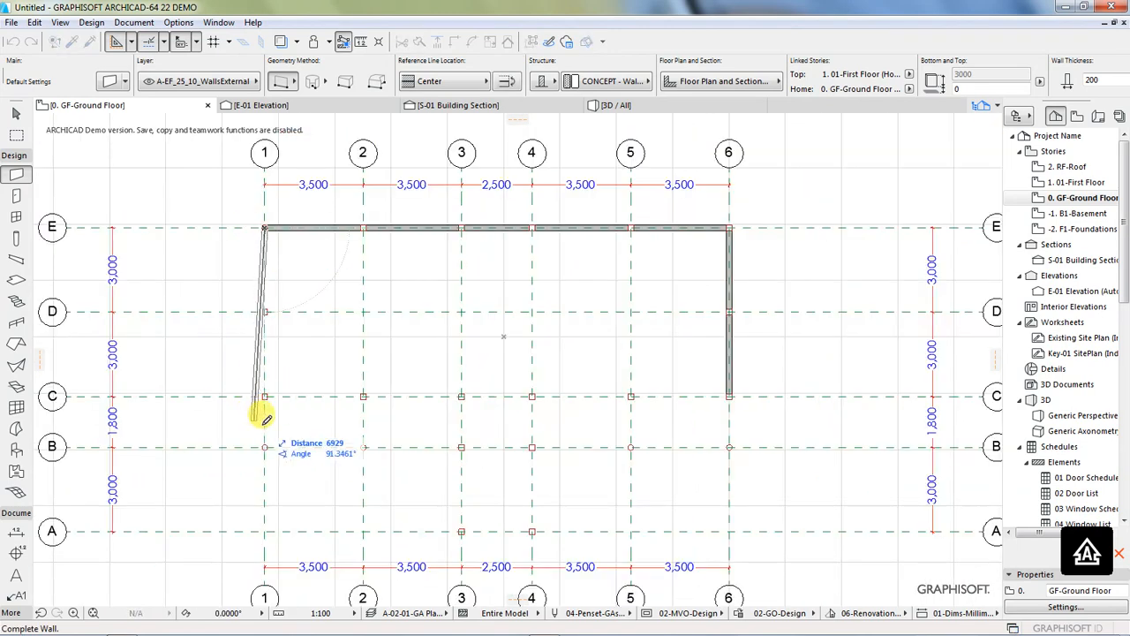
scroll(265, 423, up, 1)
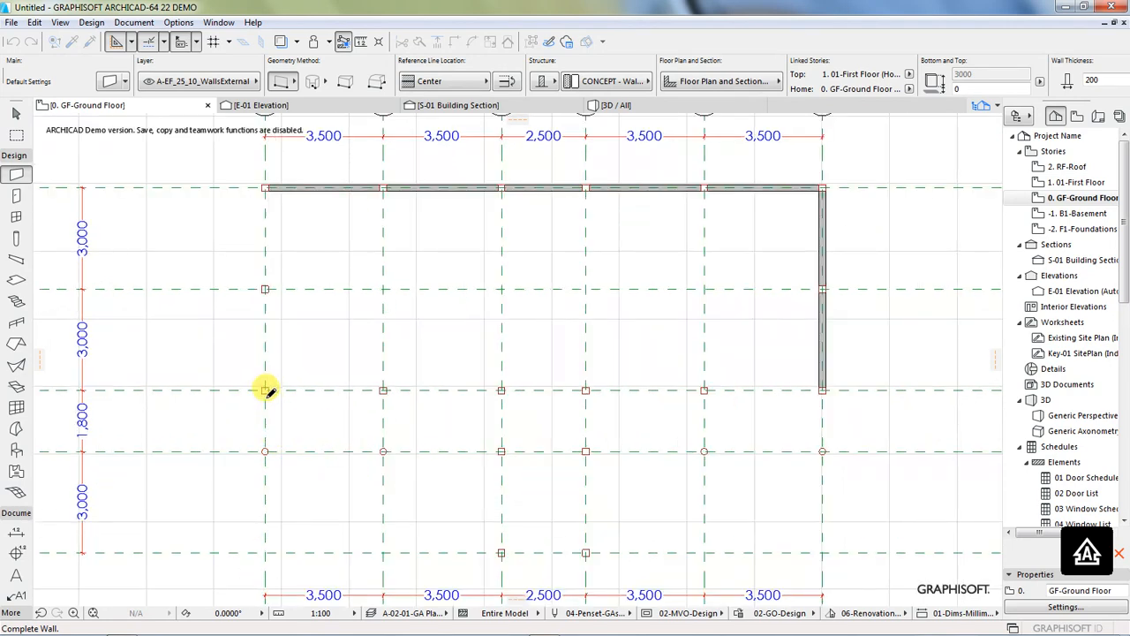
scroll(263, 388, up, 3)
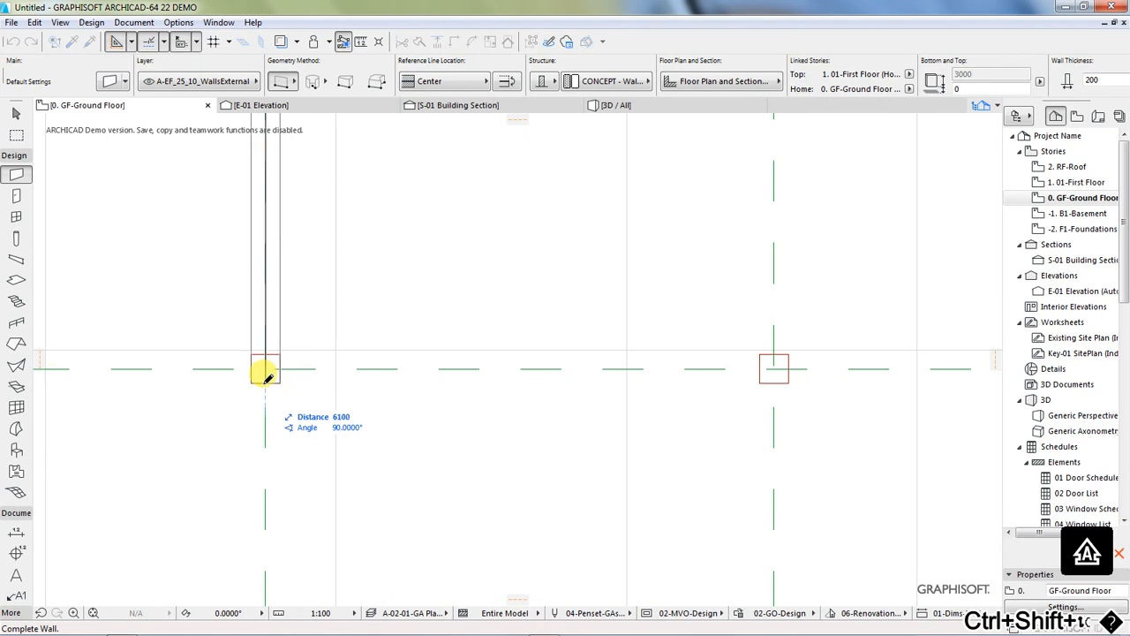
click(264, 376)
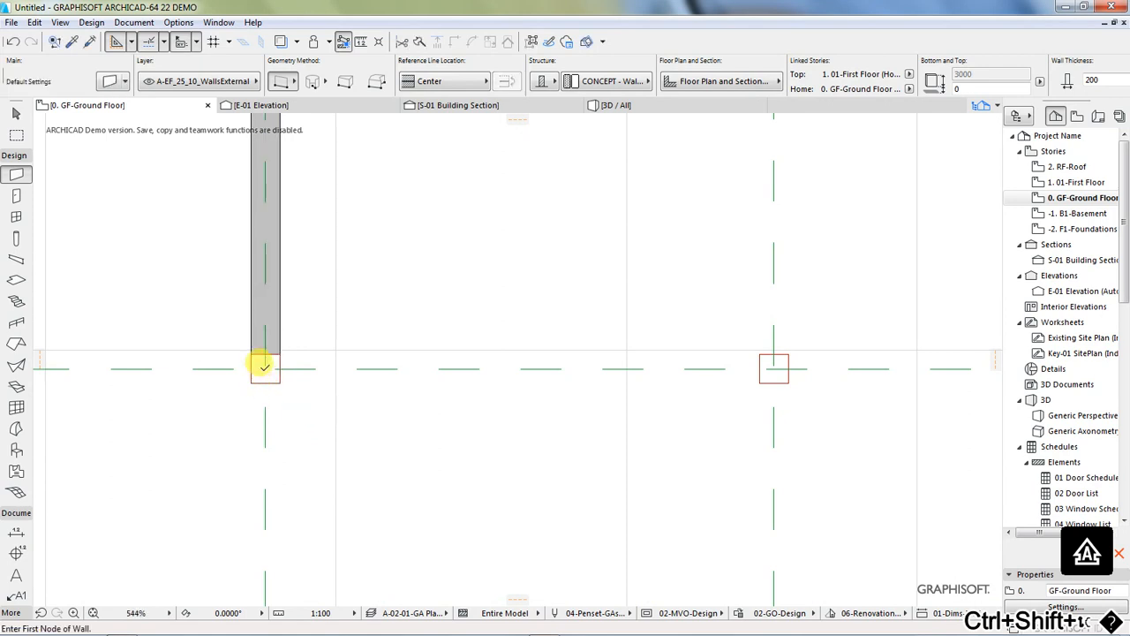
Step: Close the wall outline with a wall along grid line C from line 1 to line 6
click(265, 368)
scroll(214, 385, down, 5)
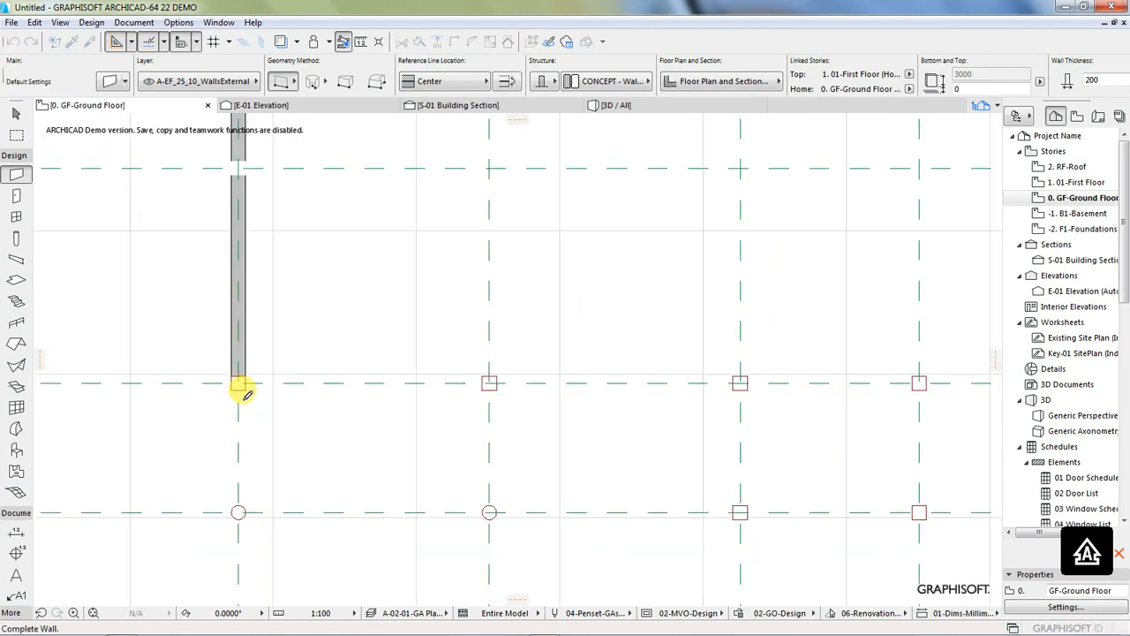
scroll(341, 383, down, 3)
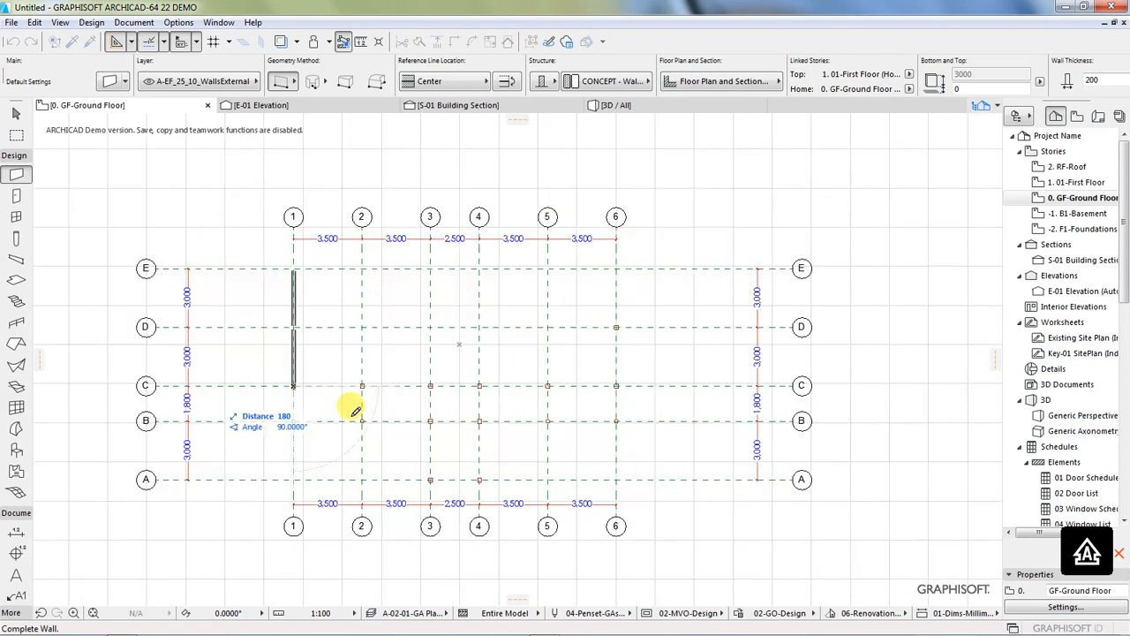
scroll(446, 385, up, 1)
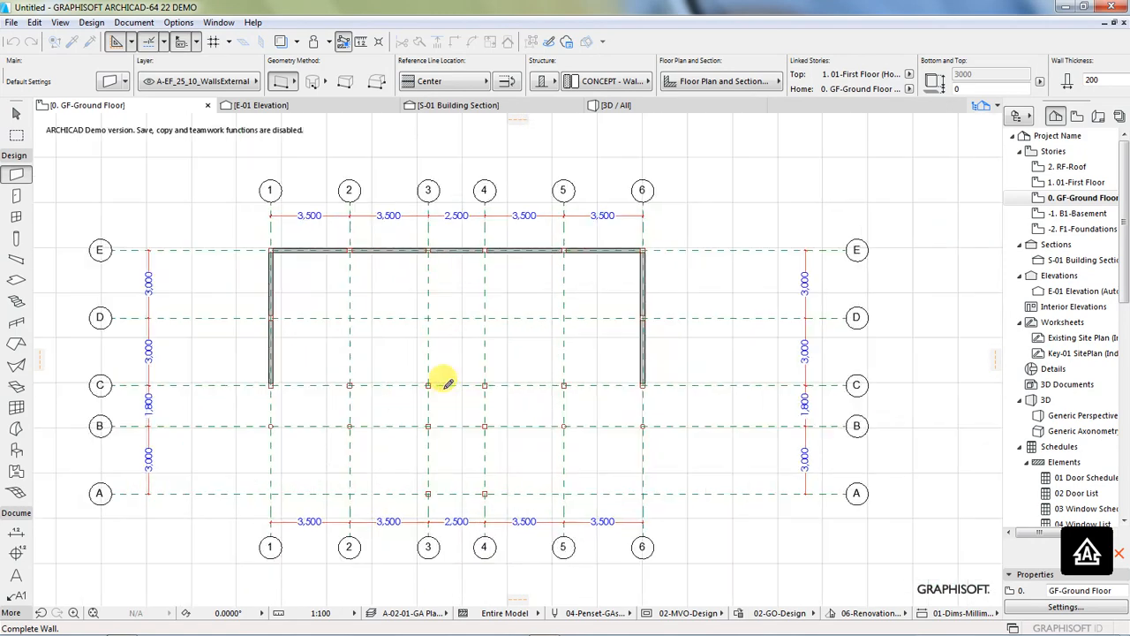
scroll(448, 384, up, 2)
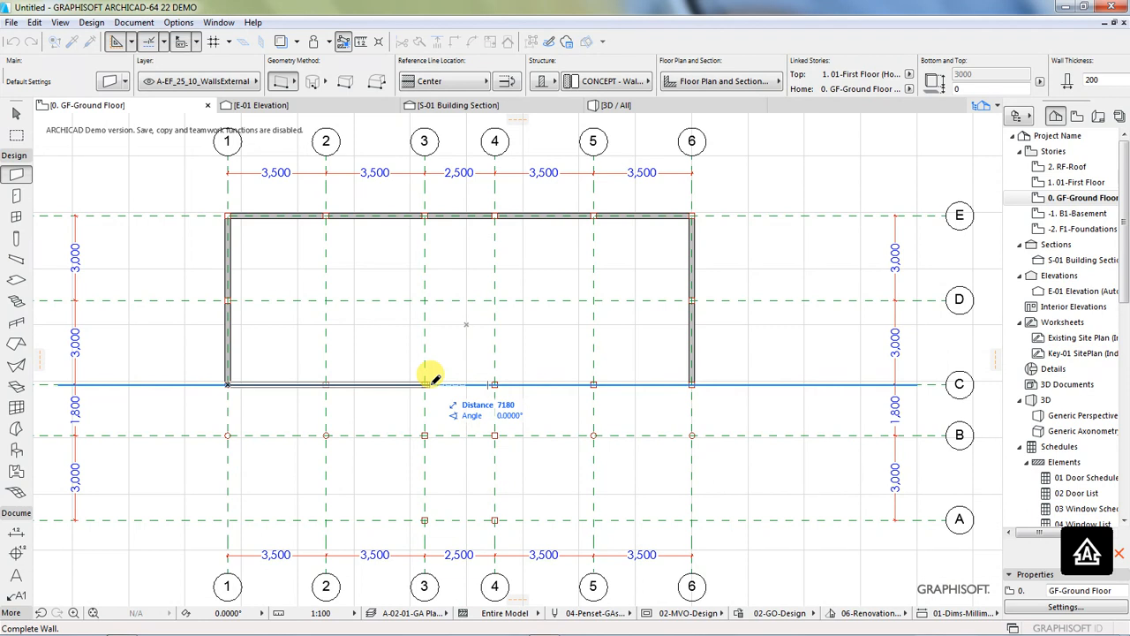
key(shift)
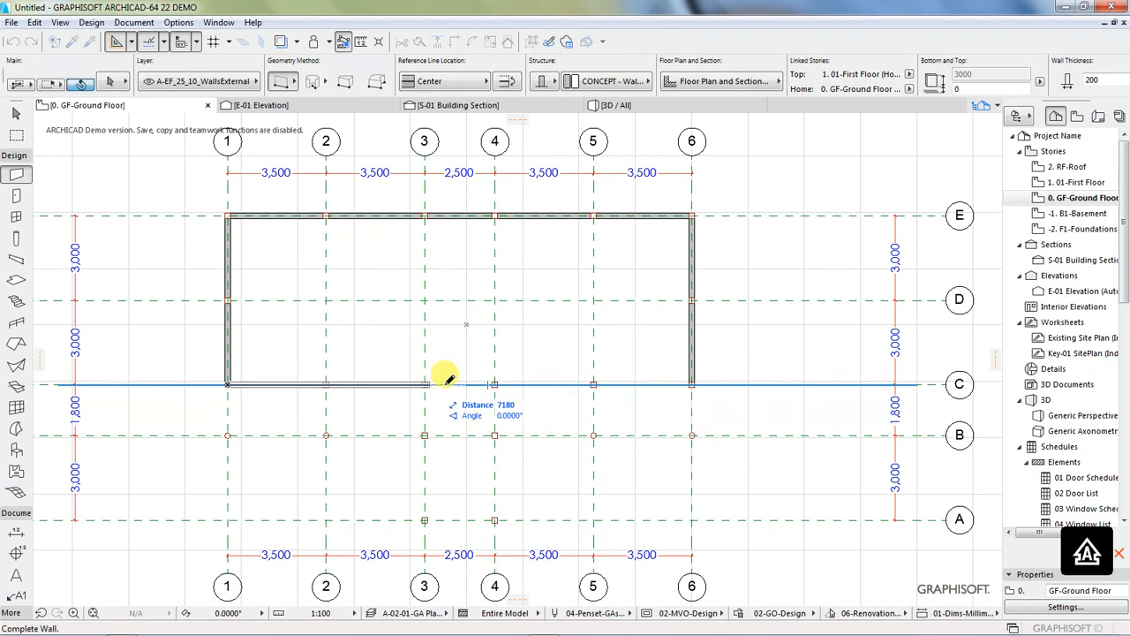
click(693, 383)
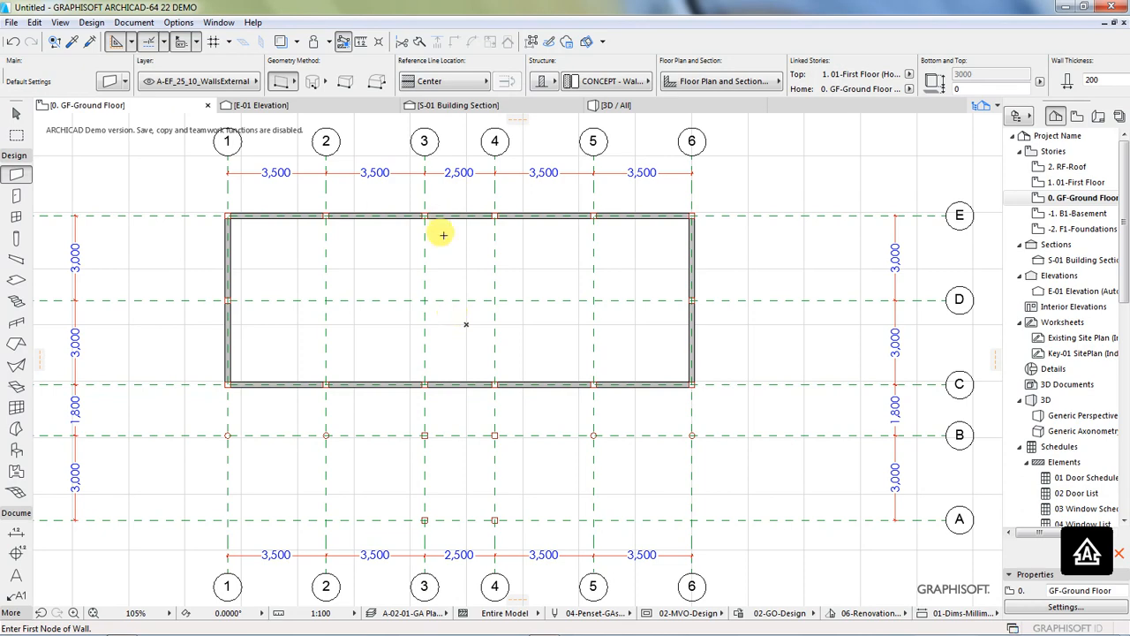
Step: Draw a dividing wall along grid line 3 from the wall on line E to the wall on line C
scroll(432, 231, up, 2)
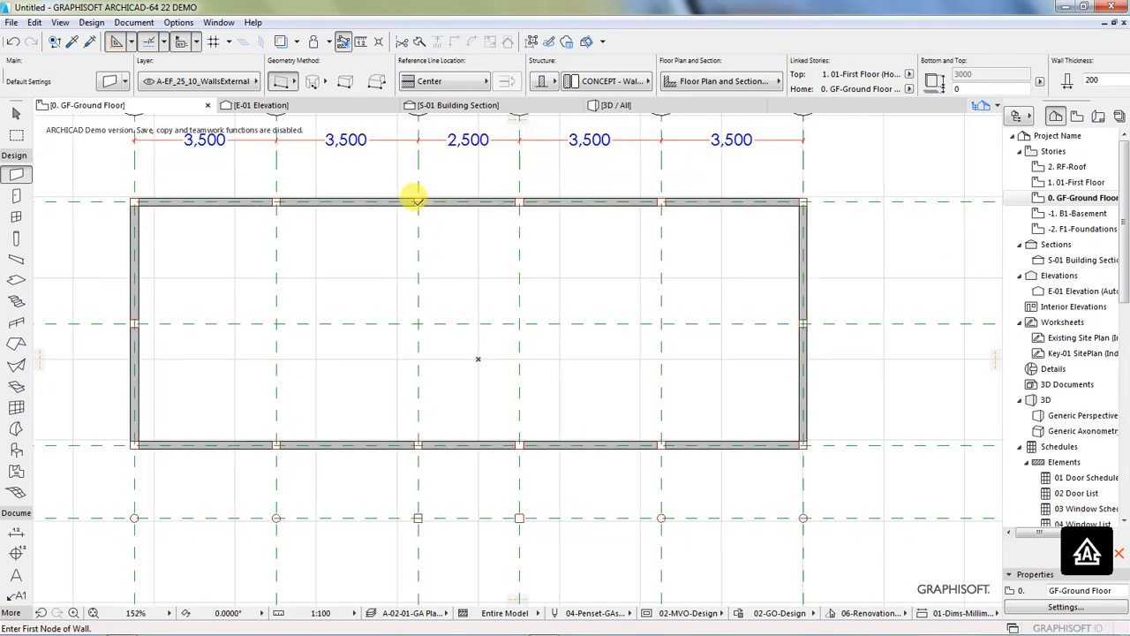
click(417, 198)
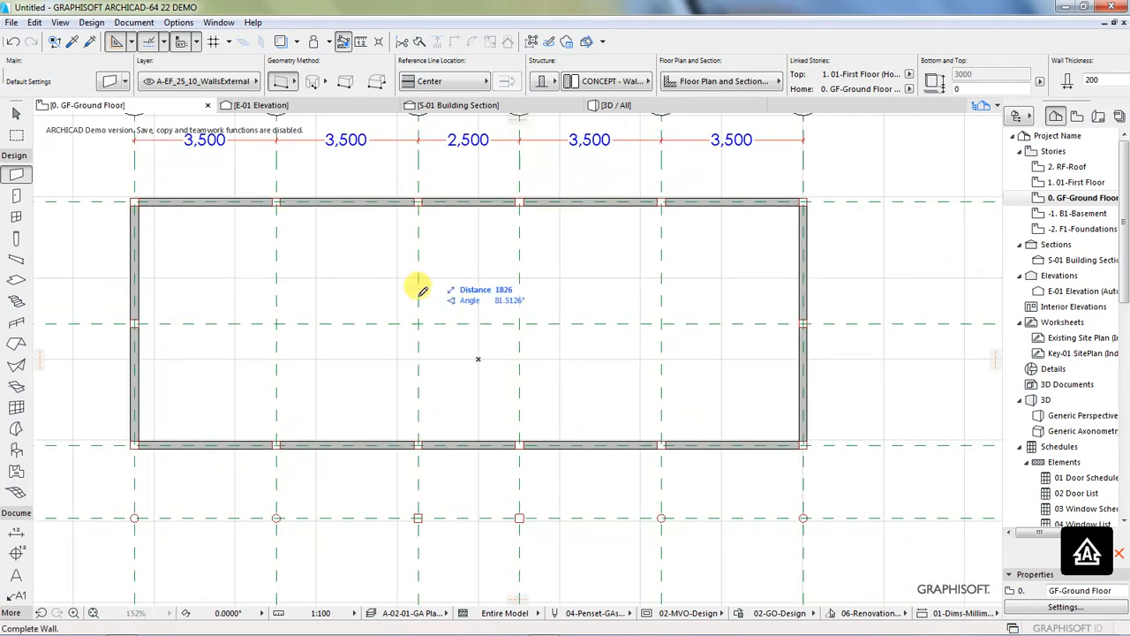
click(418, 442)
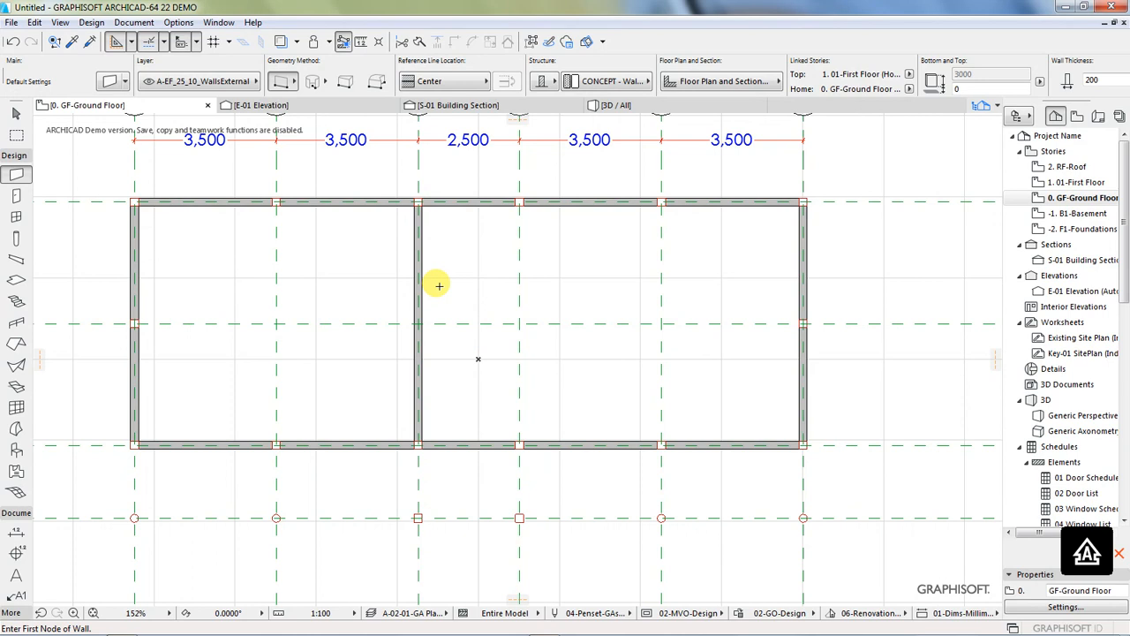
click(518, 200)
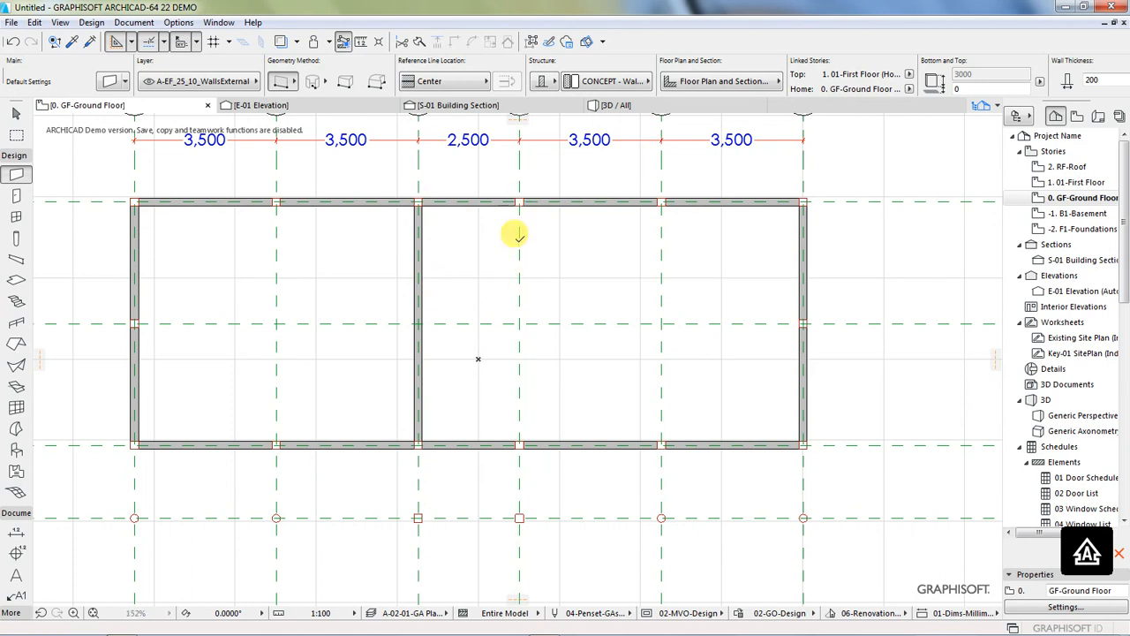
key(Escape)
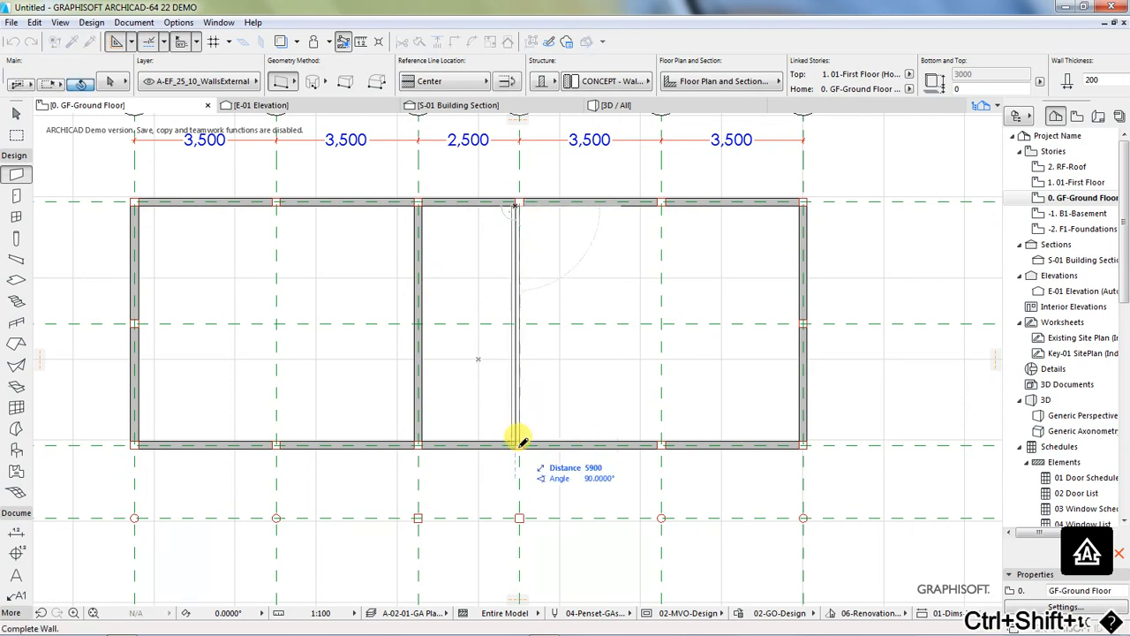
key(Escape)
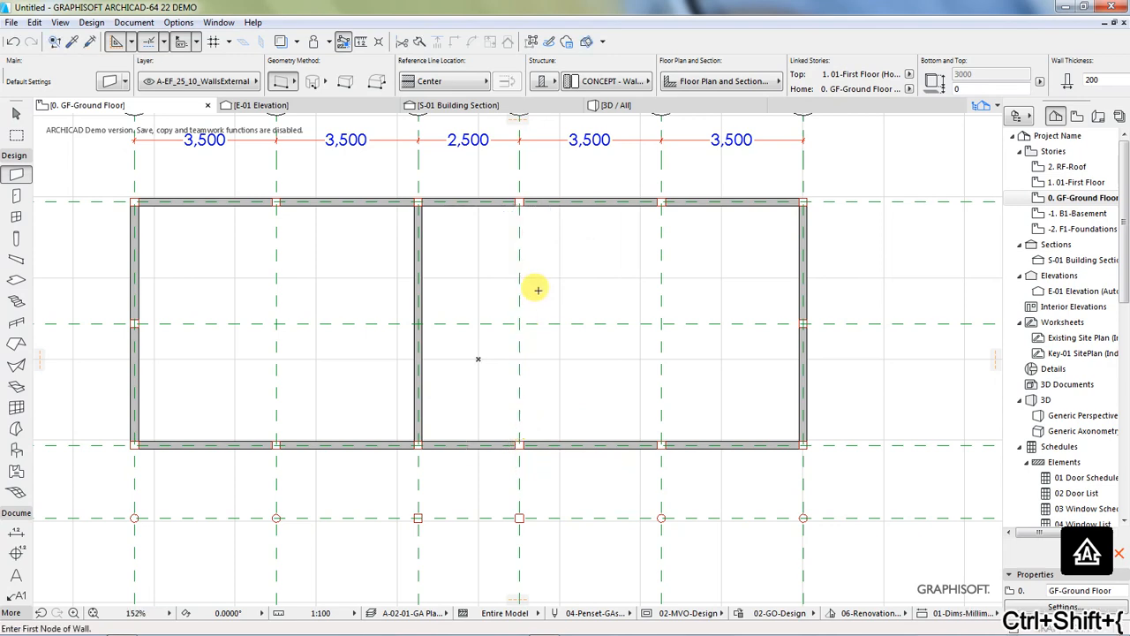
Step: Draw a second dividing wall along grid line 4, from the column at line E to the wall on line C
scroll(519, 201, up, 3)
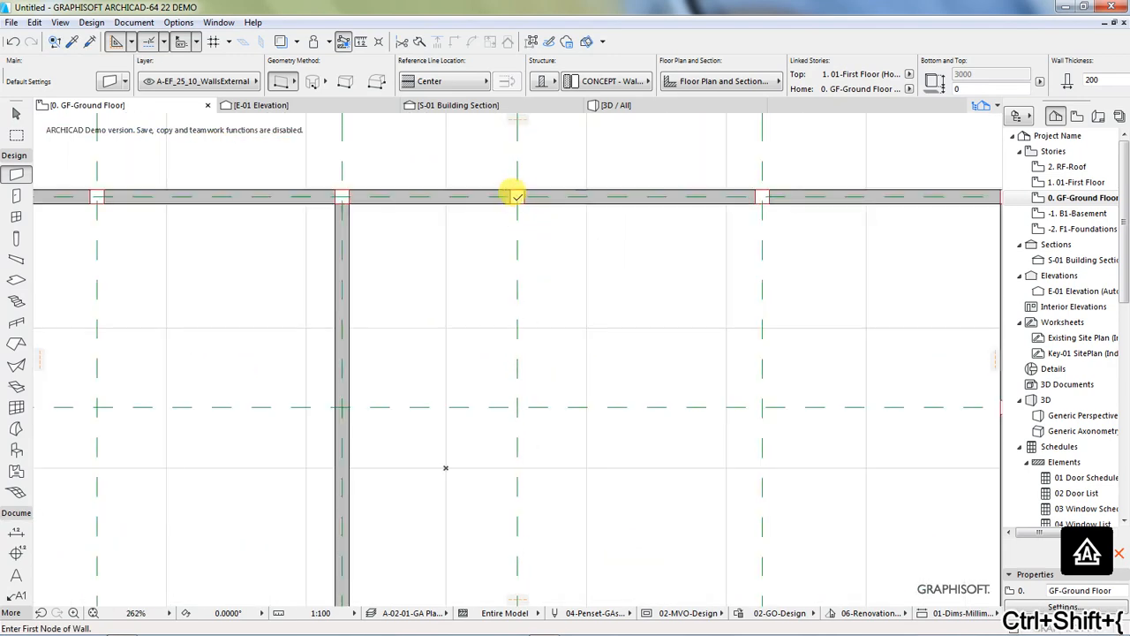
click(515, 193)
scroll(515, 205, down, 3)
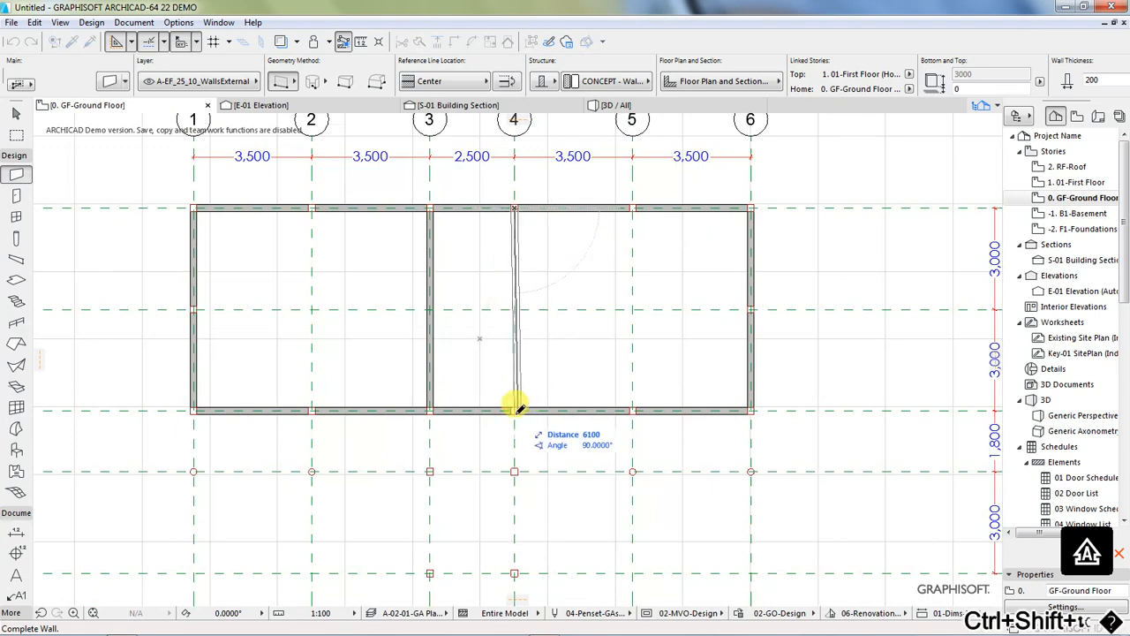
click(515, 409)
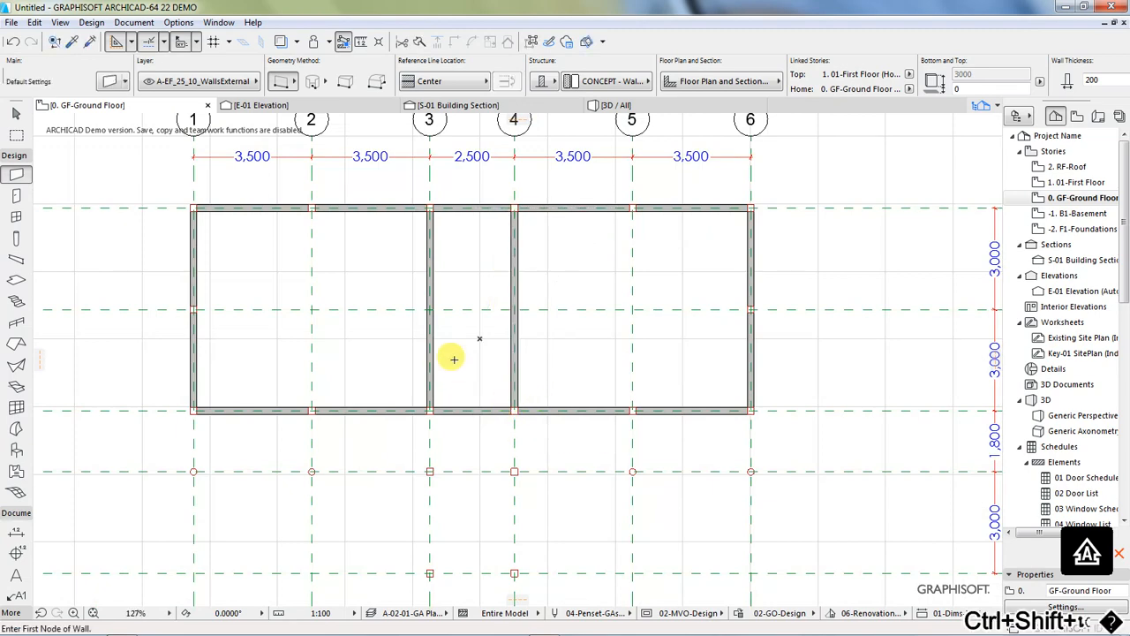
Step: Trim away the wall segment on grid line C between the columns at lines 3 and 4
scroll(457, 355, down, 1)
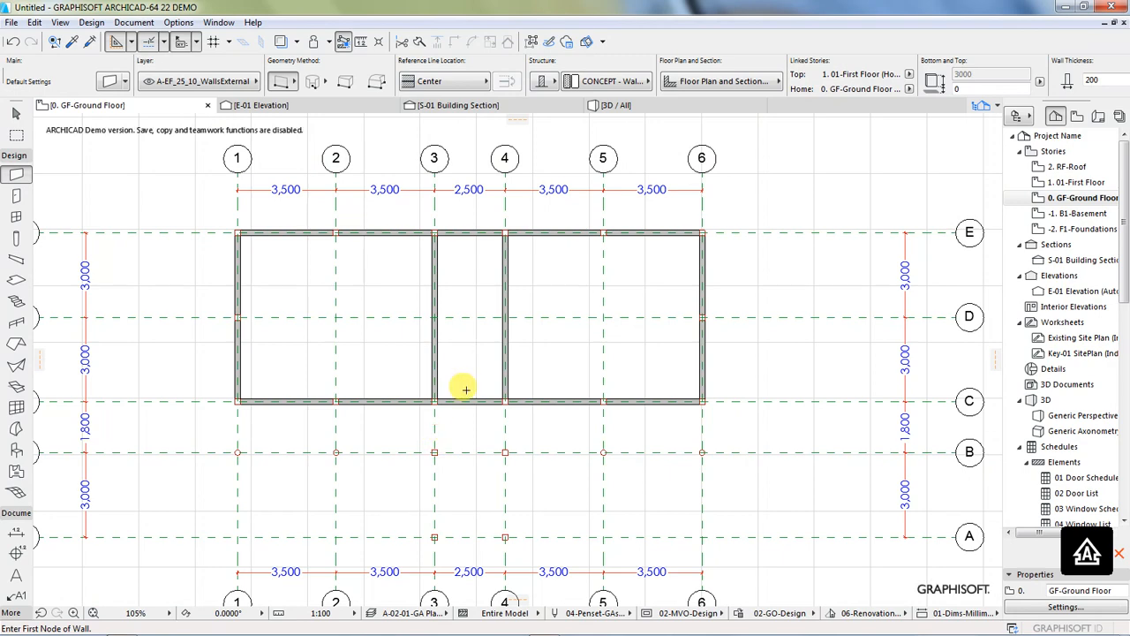
scroll(465, 388, down, 1)
scroll(446, 498, up, 2)
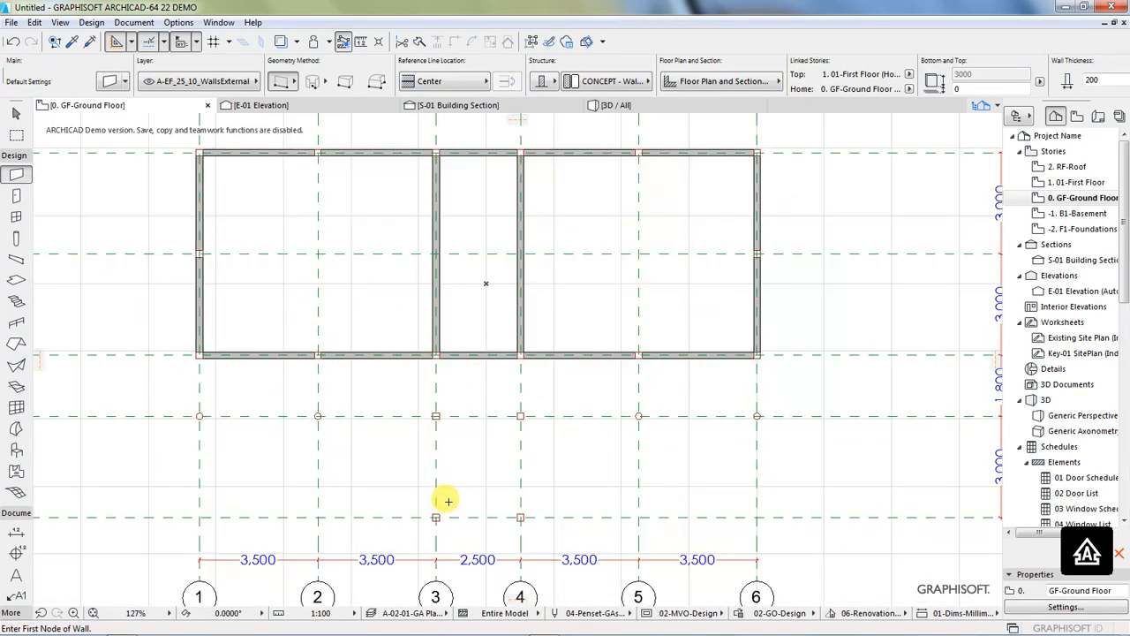
scroll(446, 501, down, 1)
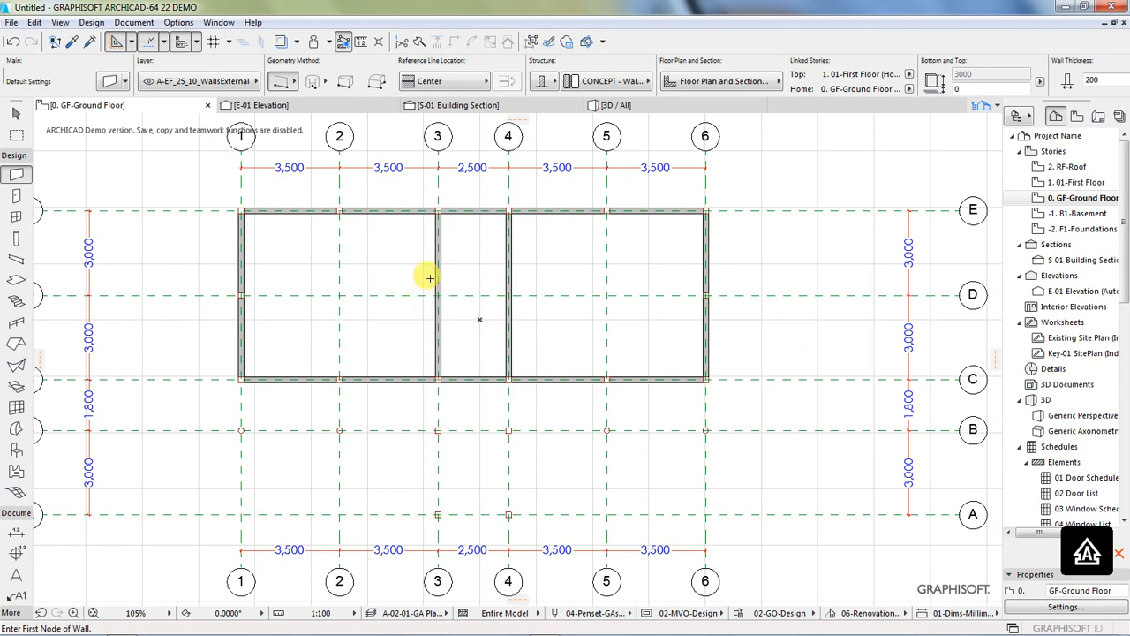
scroll(452, 262, up, 1)
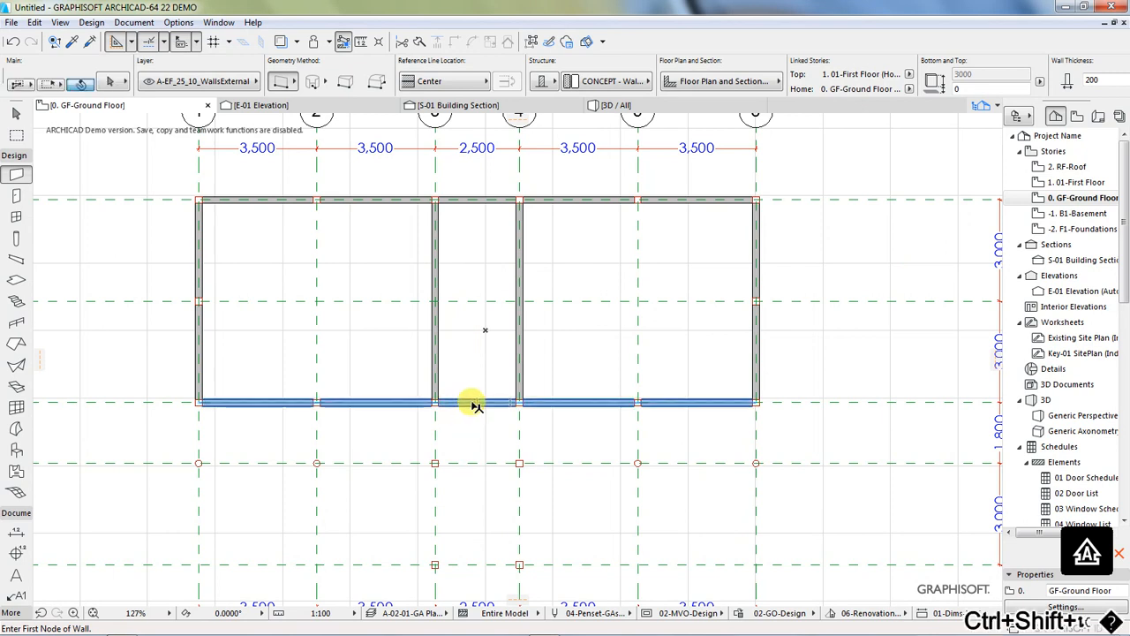
ctrl+shift+click(469, 402)
key(Escape)
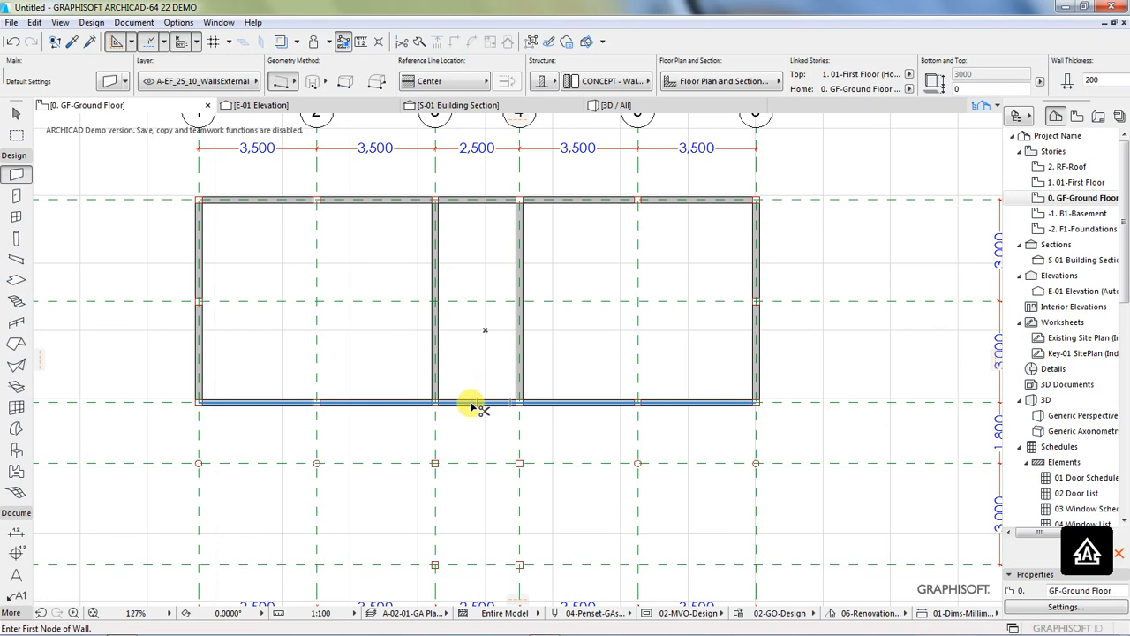
ctrl+click(472, 405)
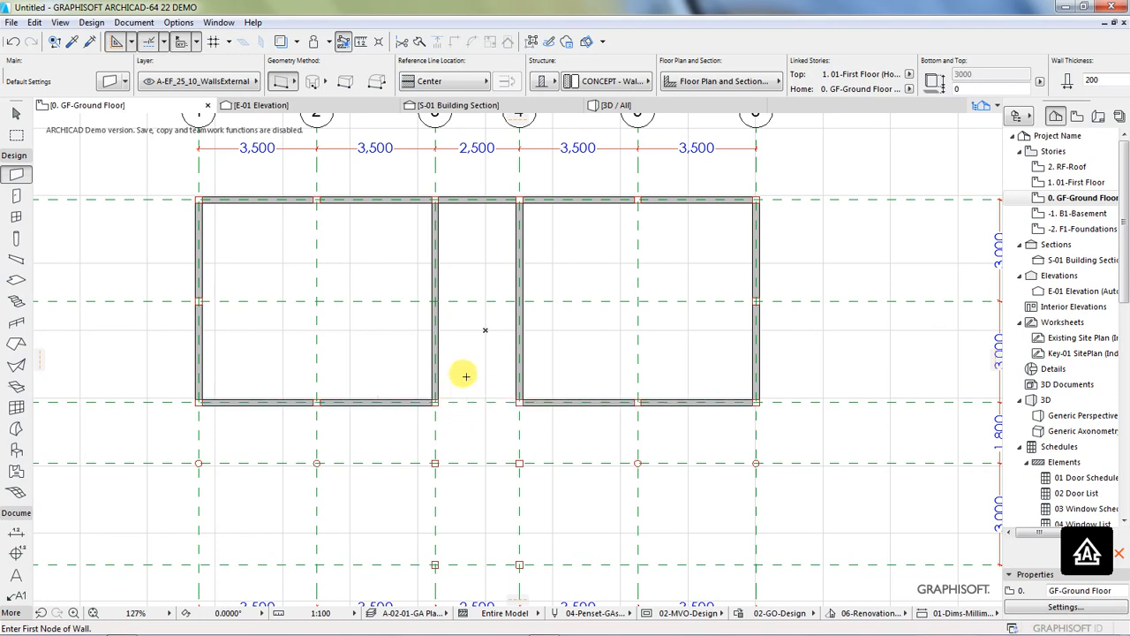
Step: Place columns on the two dividing walls where grid line D crosses lines 3 and 4
scroll(482, 212, up, 3)
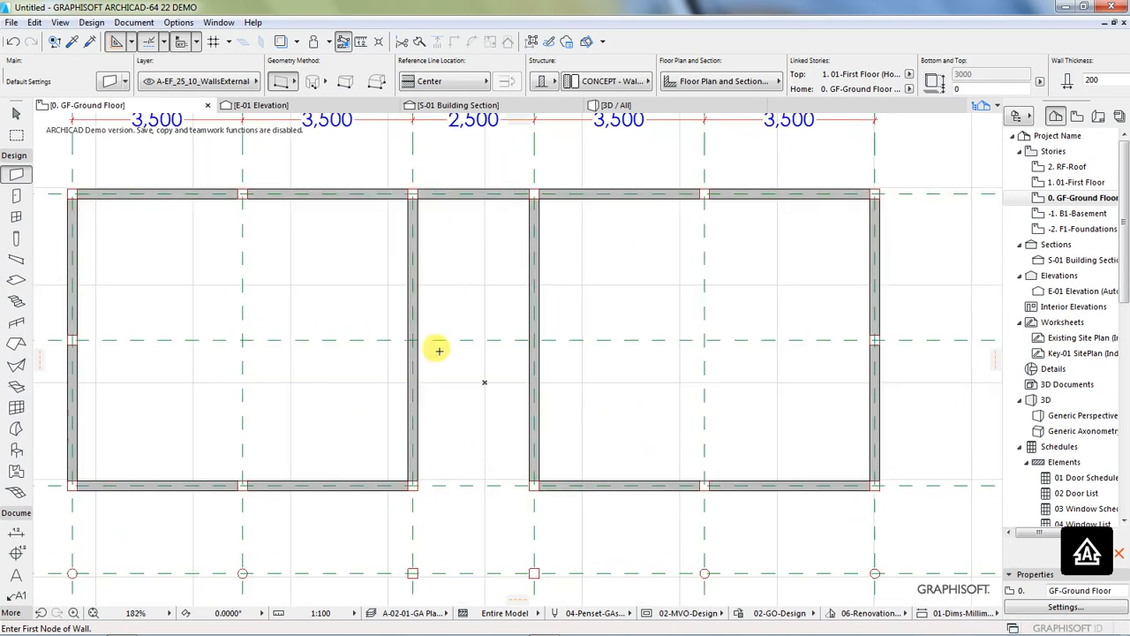
click(16, 240)
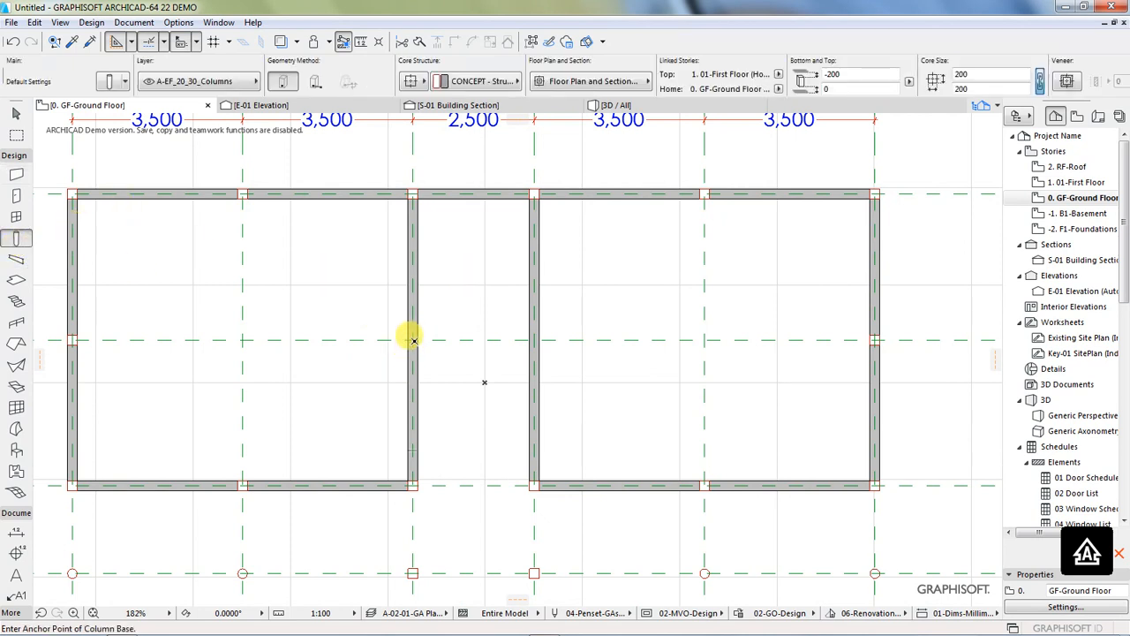
click(412, 338)
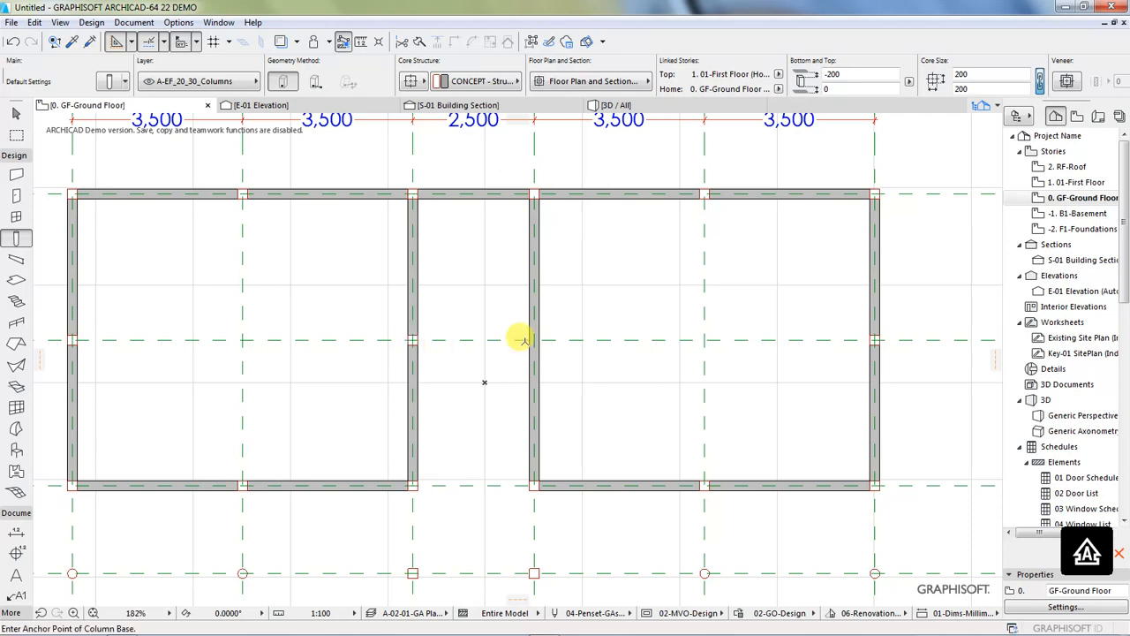
click(533, 338)
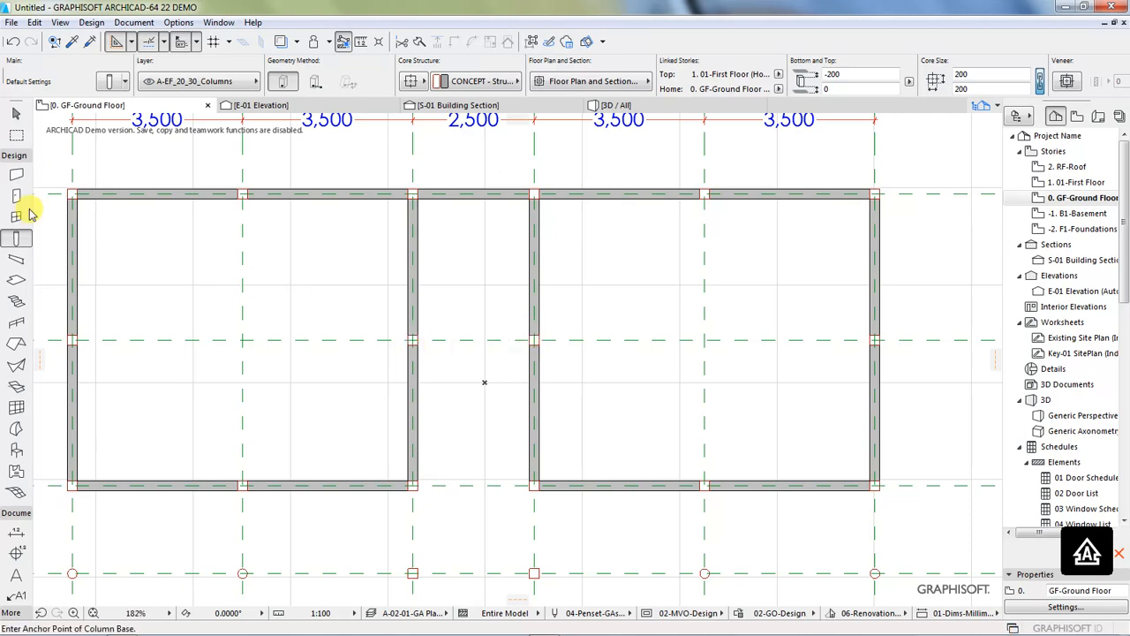
Step: Draw a wall along grid line D between the columns at lines 3 and 4
click(16, 175)
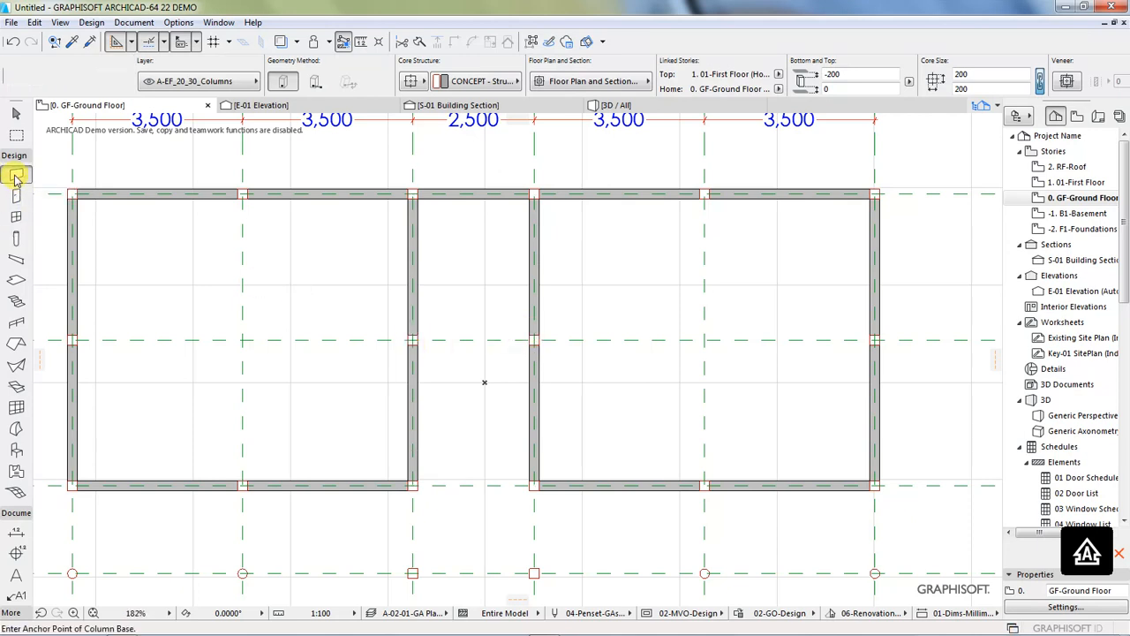
click(411, 338)
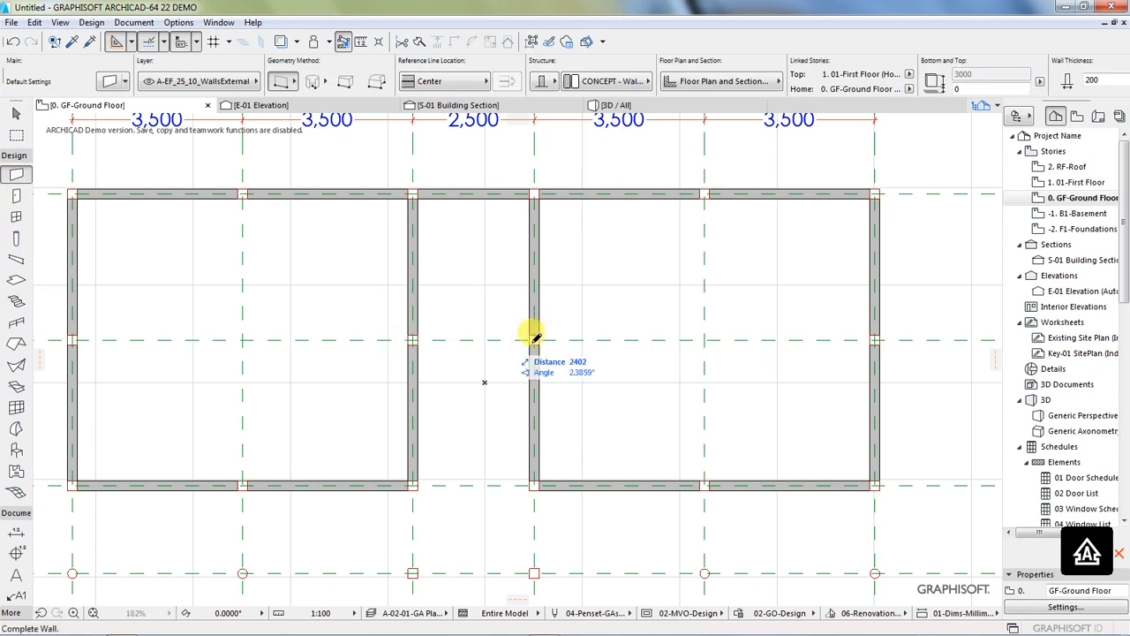
click(534, 339)
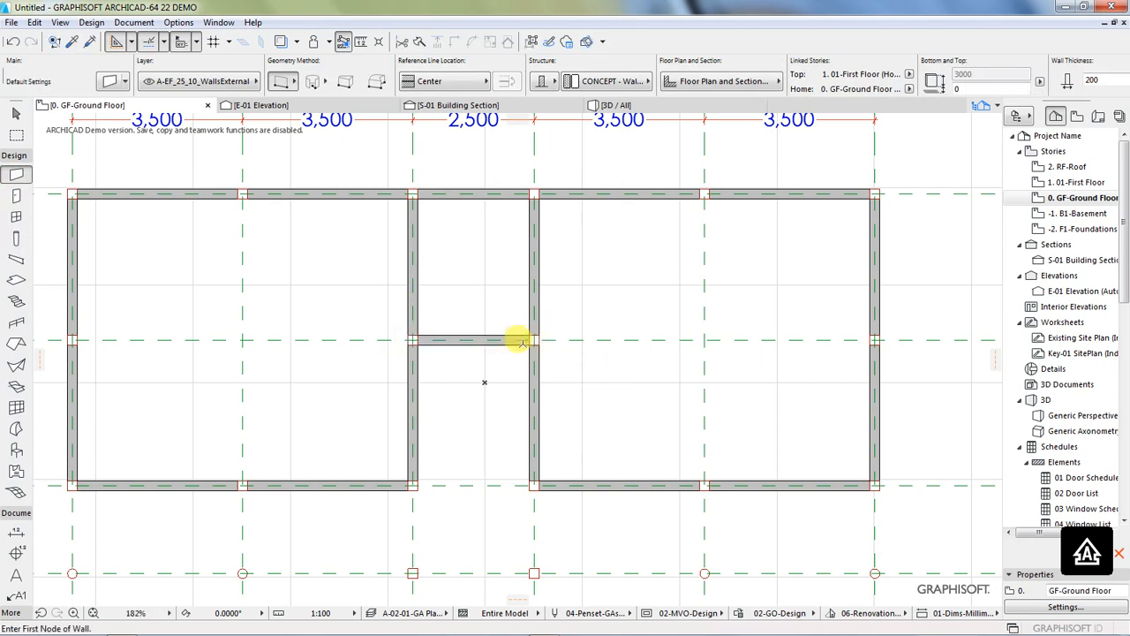
Step: Review the wall layout in plan and in the 3D view, and return to the ground floor plan
scroll(494, 325, down, 4)
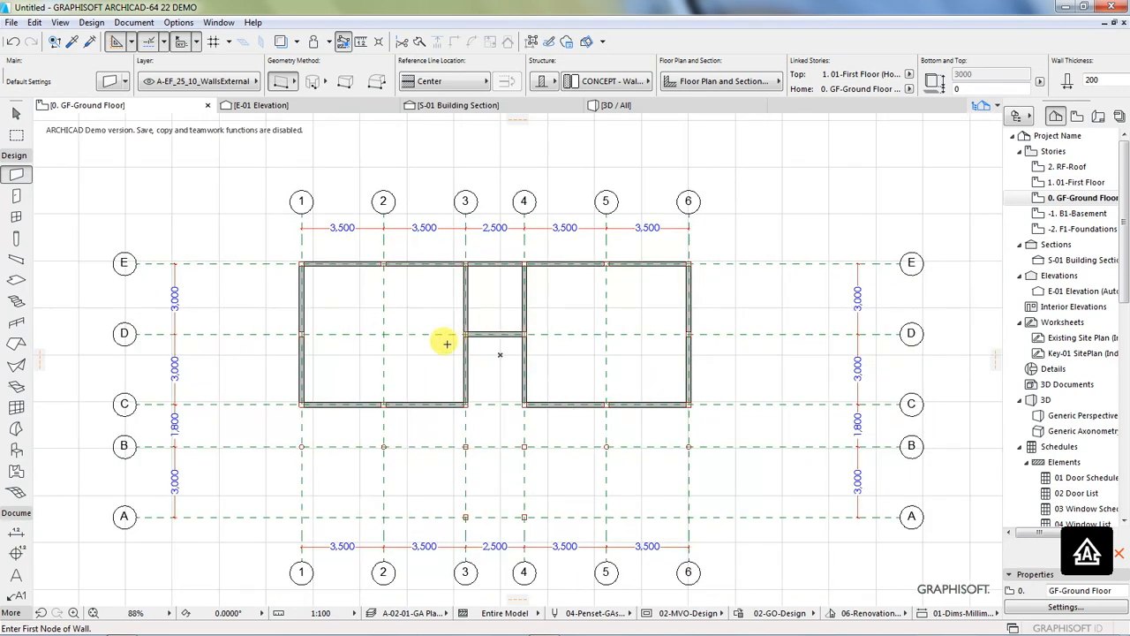
scroll(409, 347, up, 1)
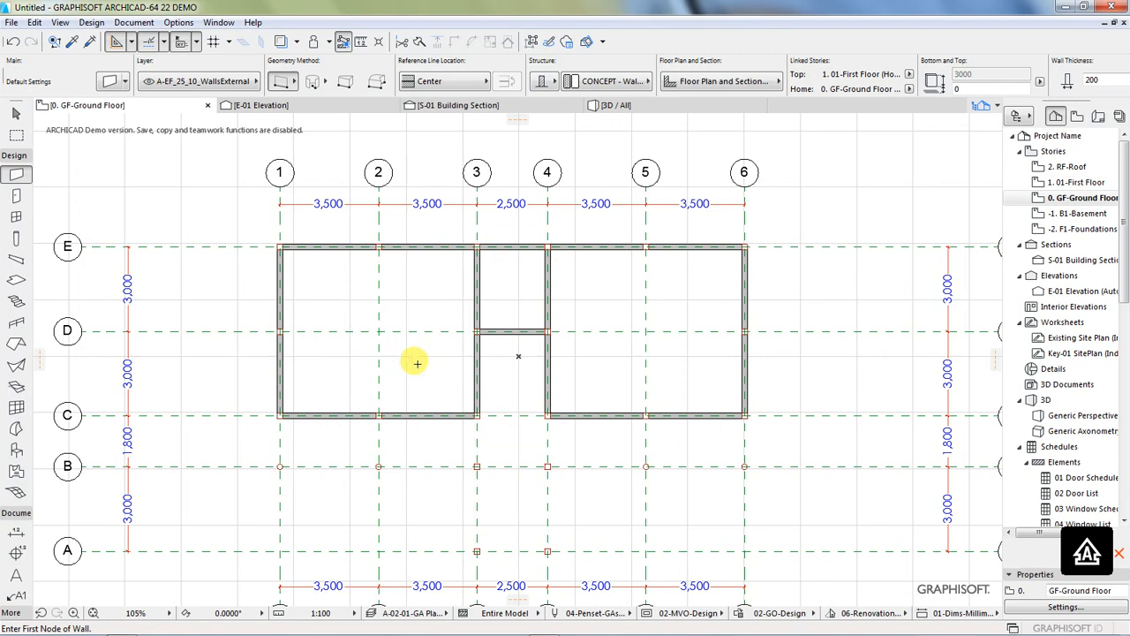
scroll(504, 381, down, 1)
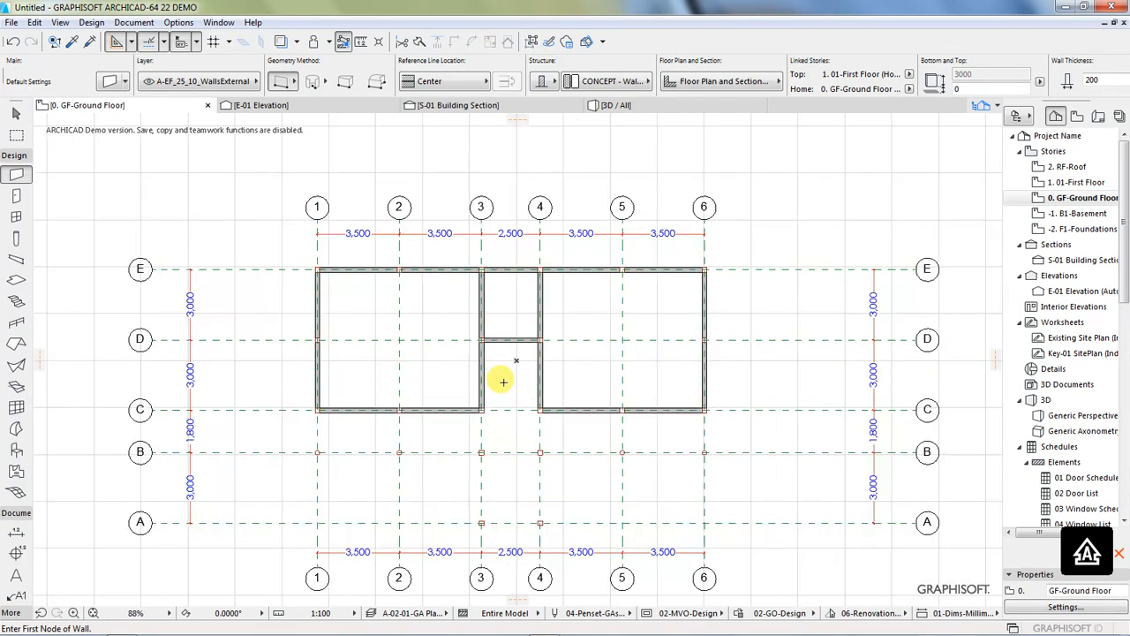
scroll(504, 381, up, 1)
scroll(503, 382, up, 1)
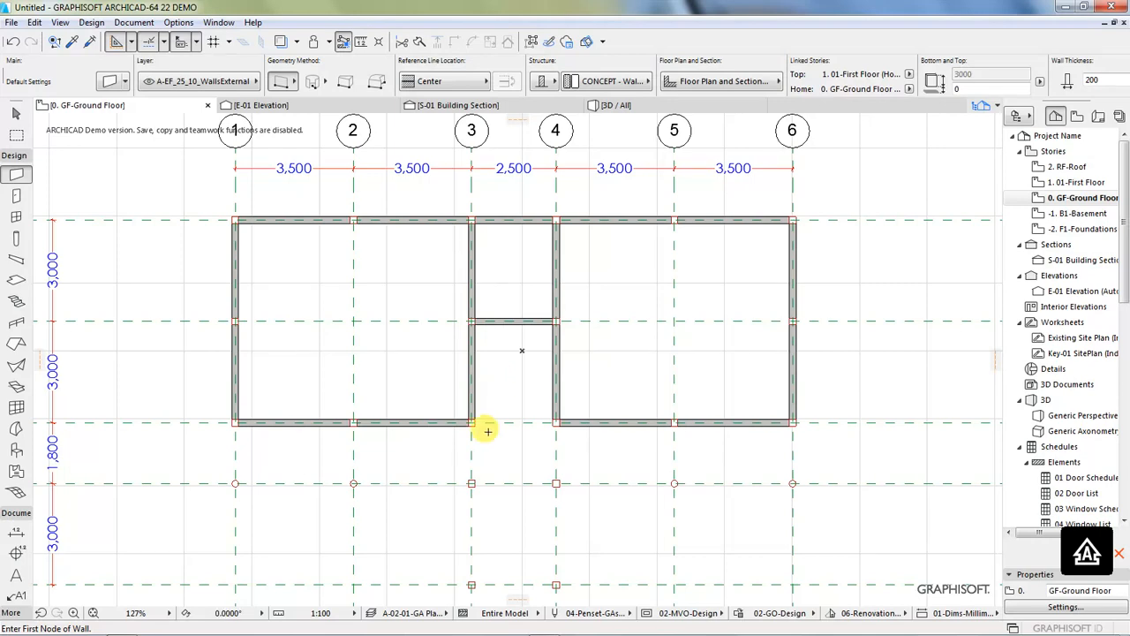
scroll(502, 433, down, 1)
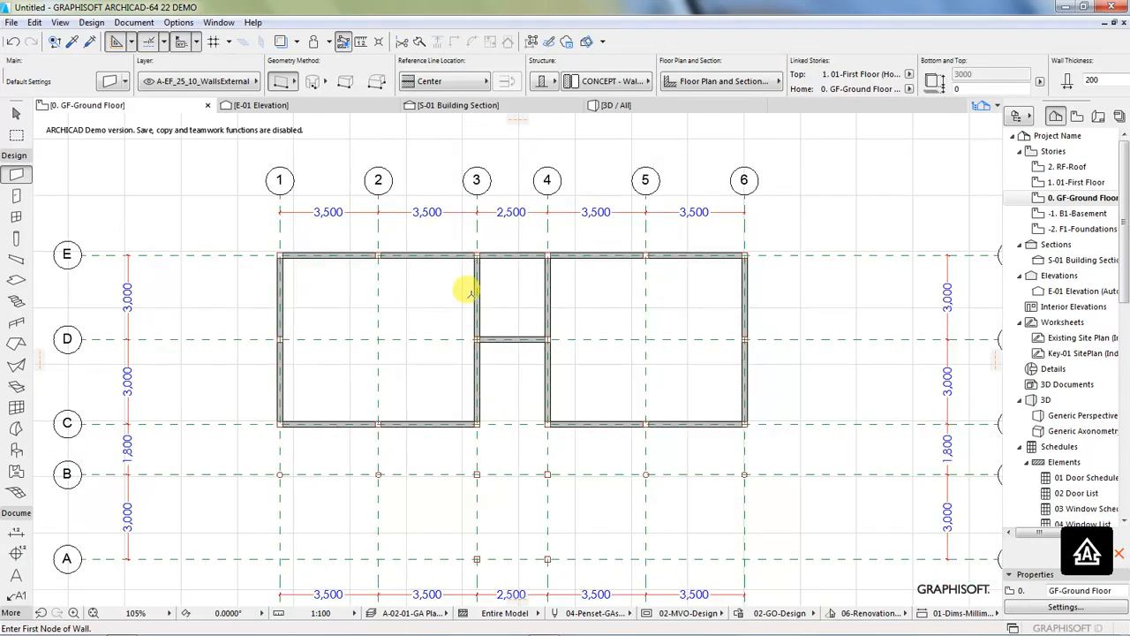
click(627, 106)
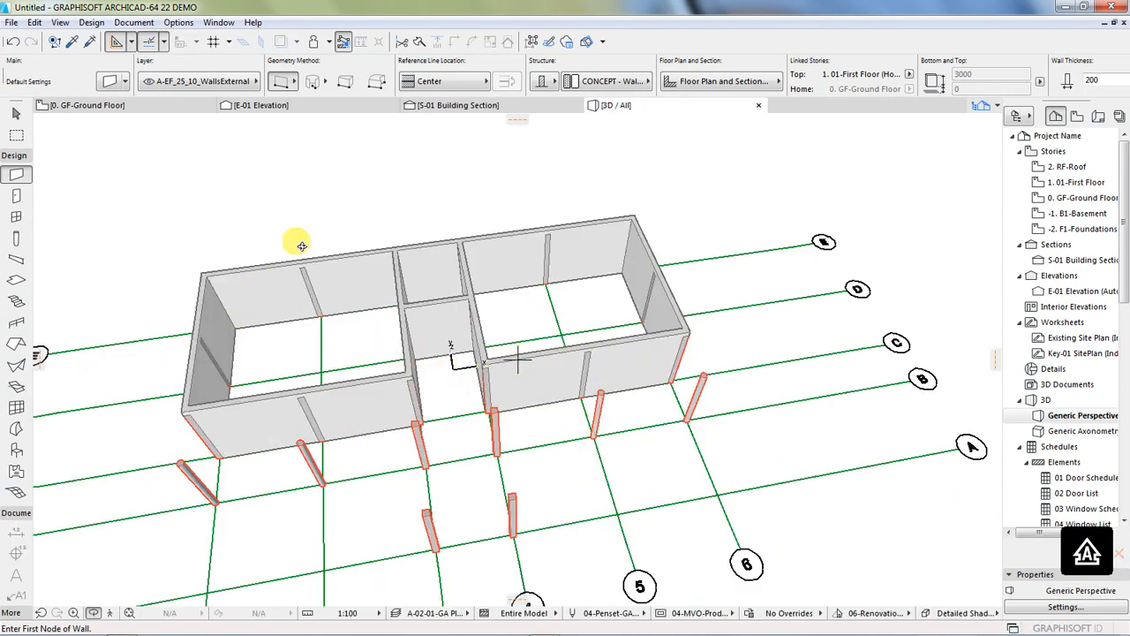
click(108, 106)
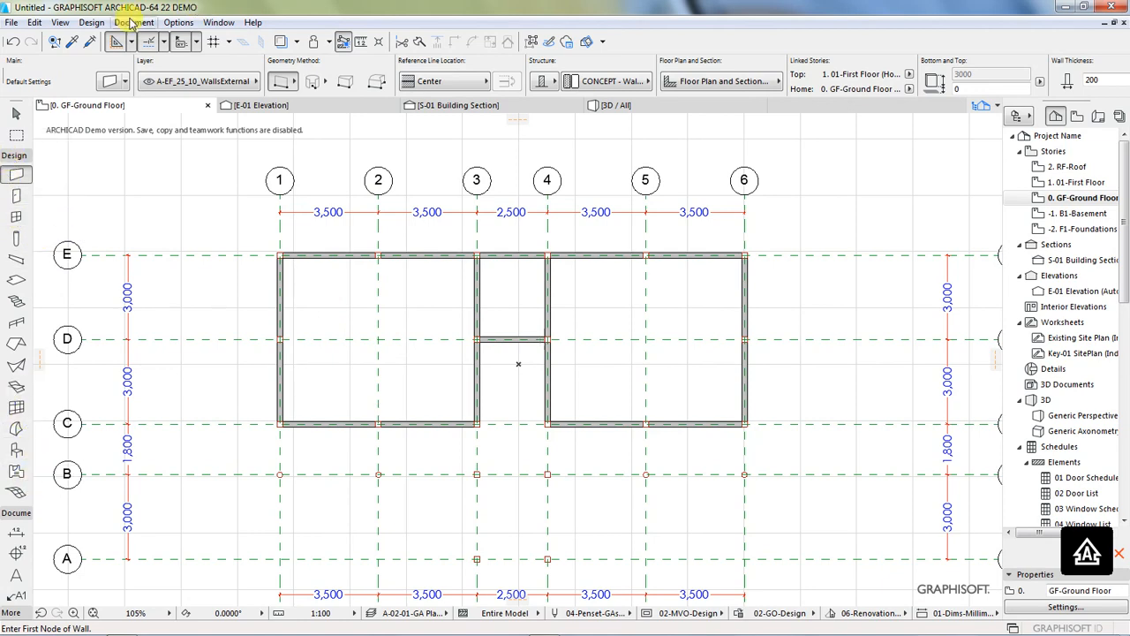
Step: Add the text label "ROOM 01" in the room between grid lines 1 and 3
click(134, 22)
mouse_move(151, 42)
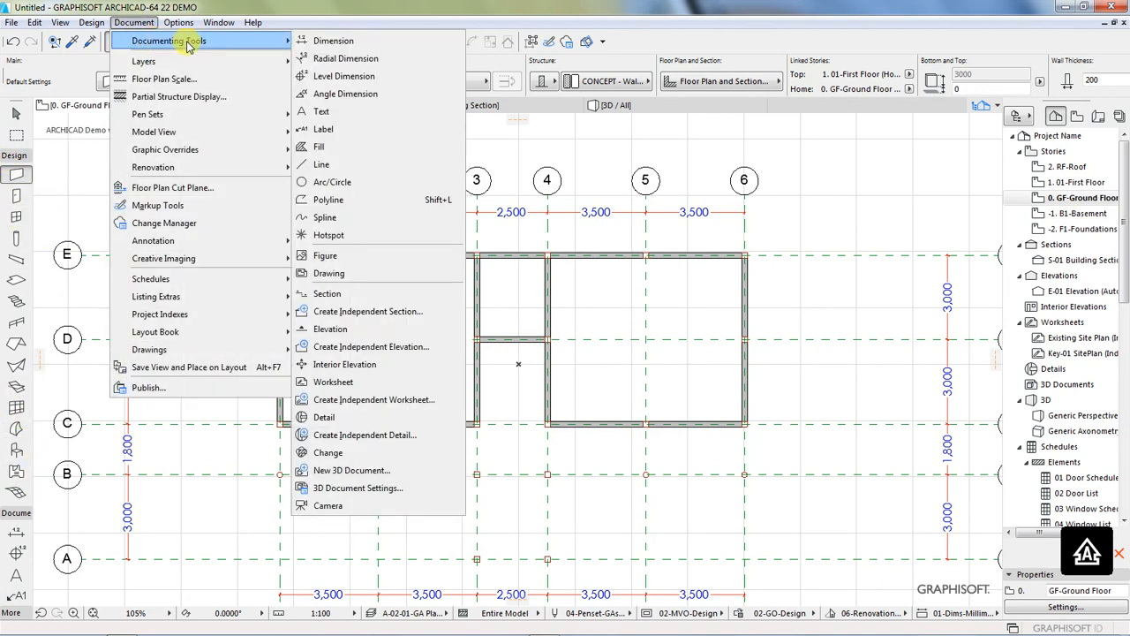
click(327, 112)
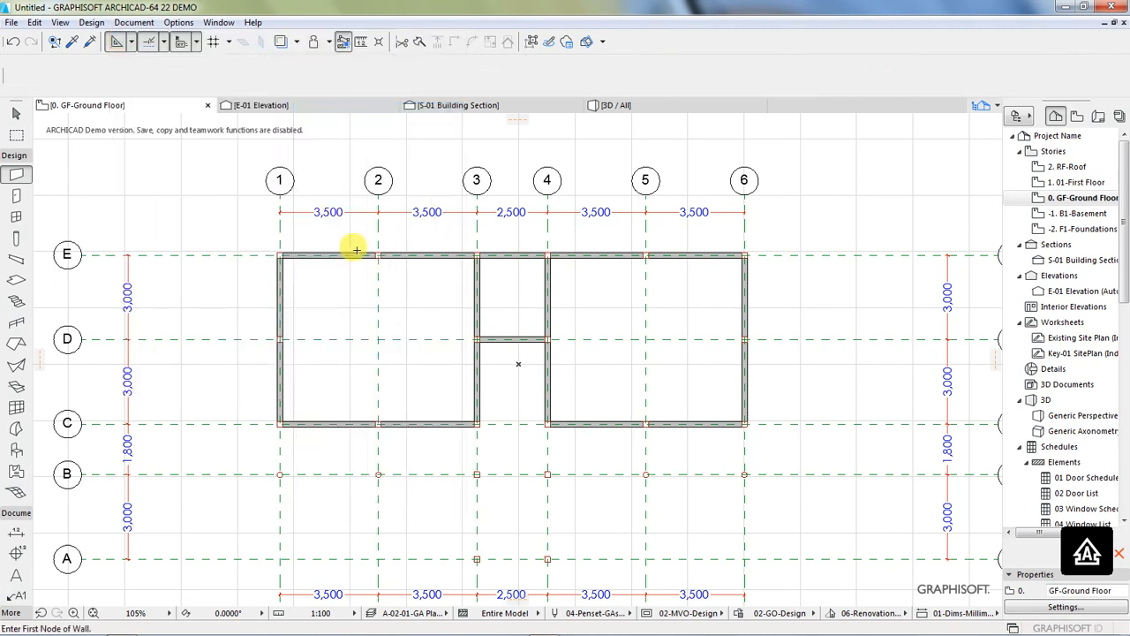
scroll(365, 344, up, 2)
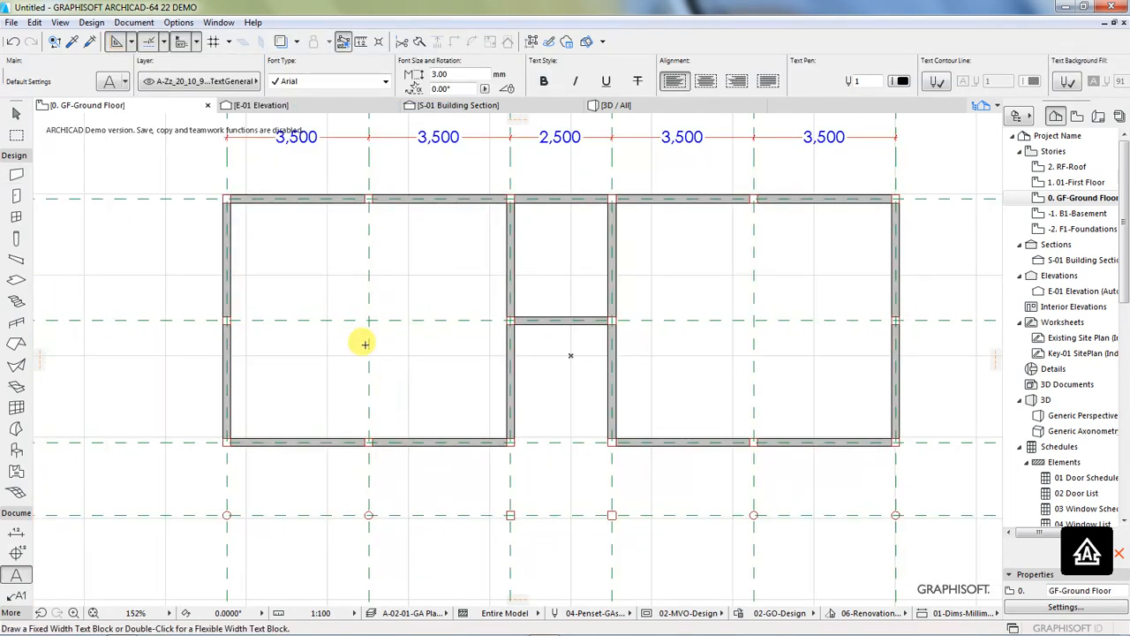
double_click(333, 305)
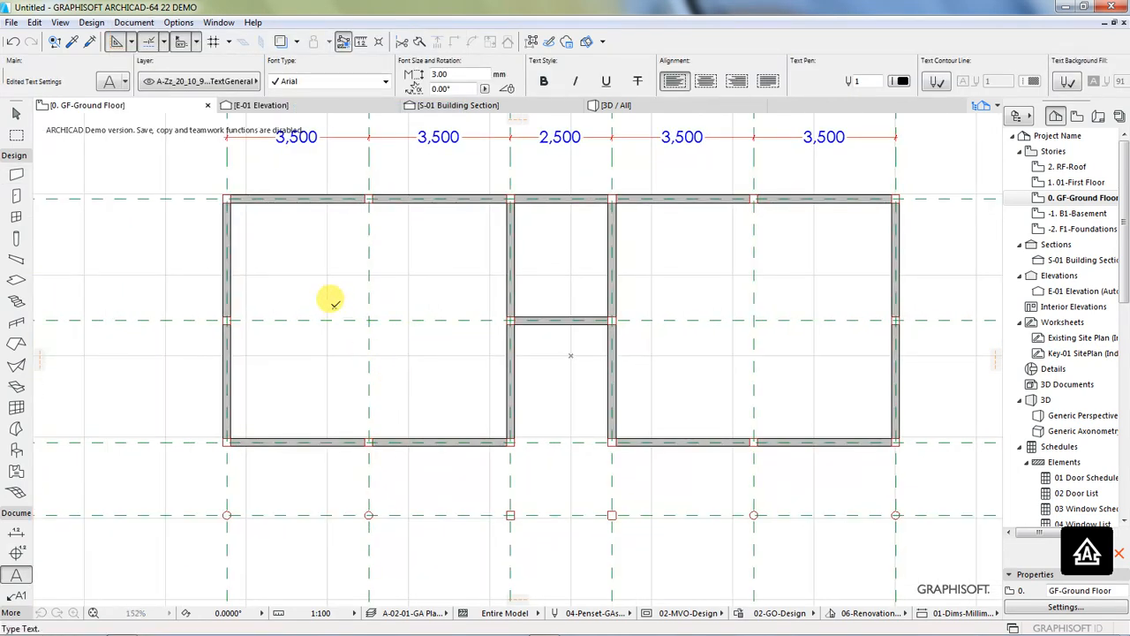
click(333, 305)
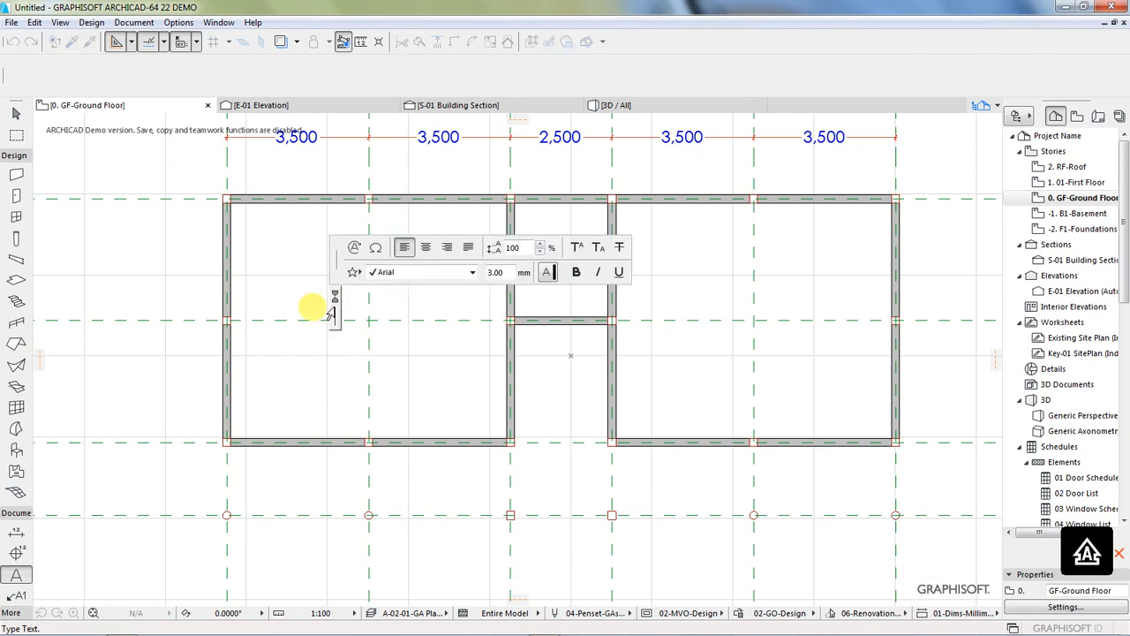
text(ROOM)
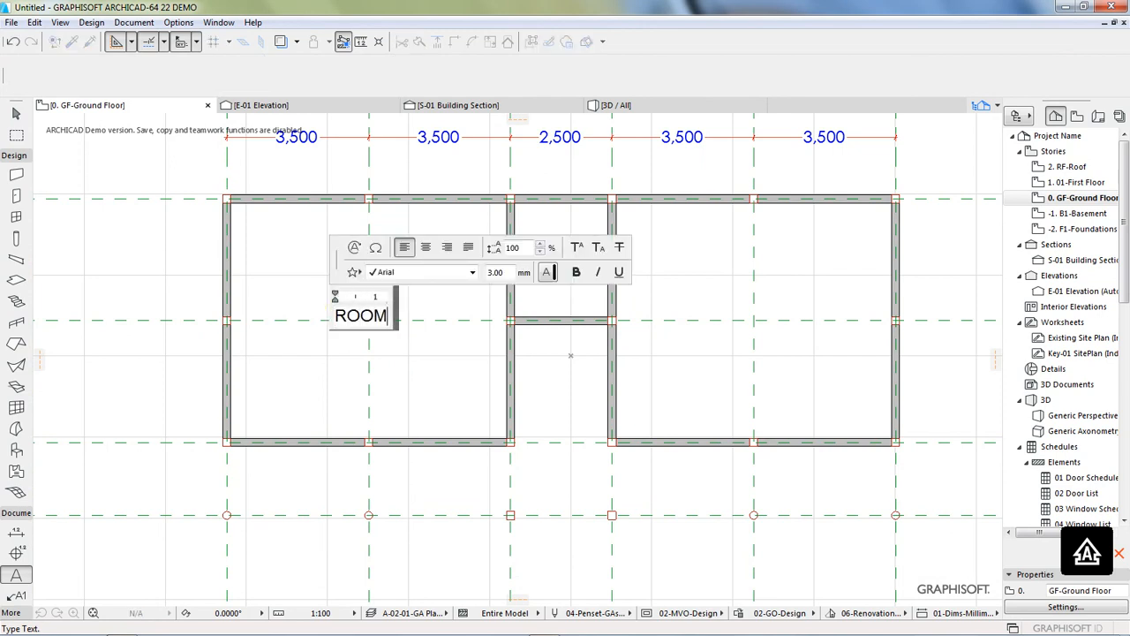
text( 0-1)
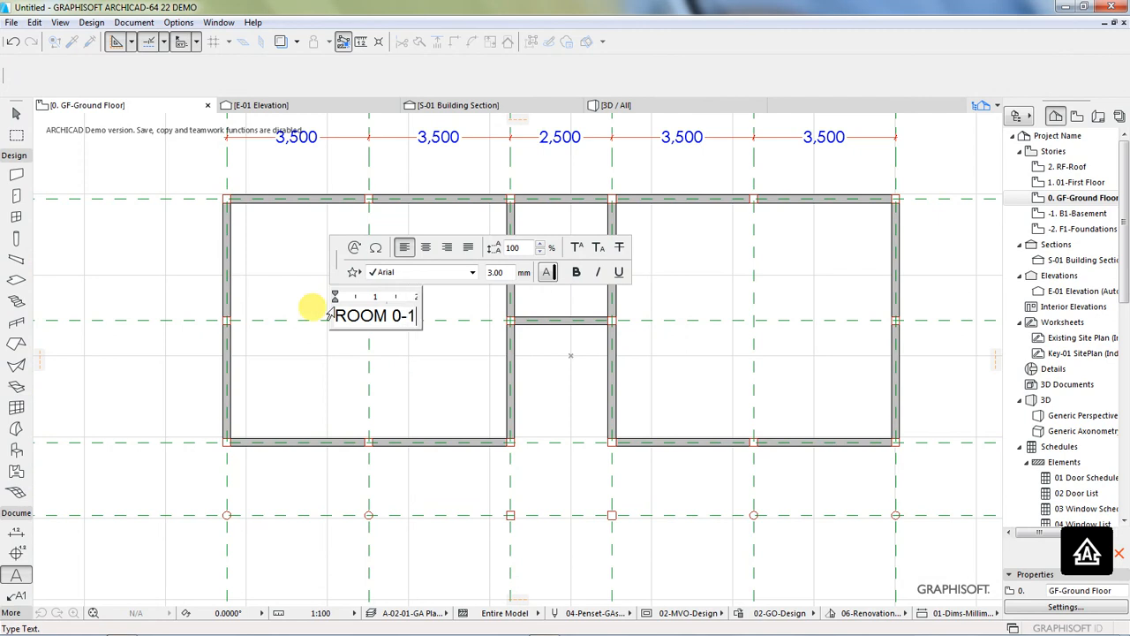
click(436, 368)
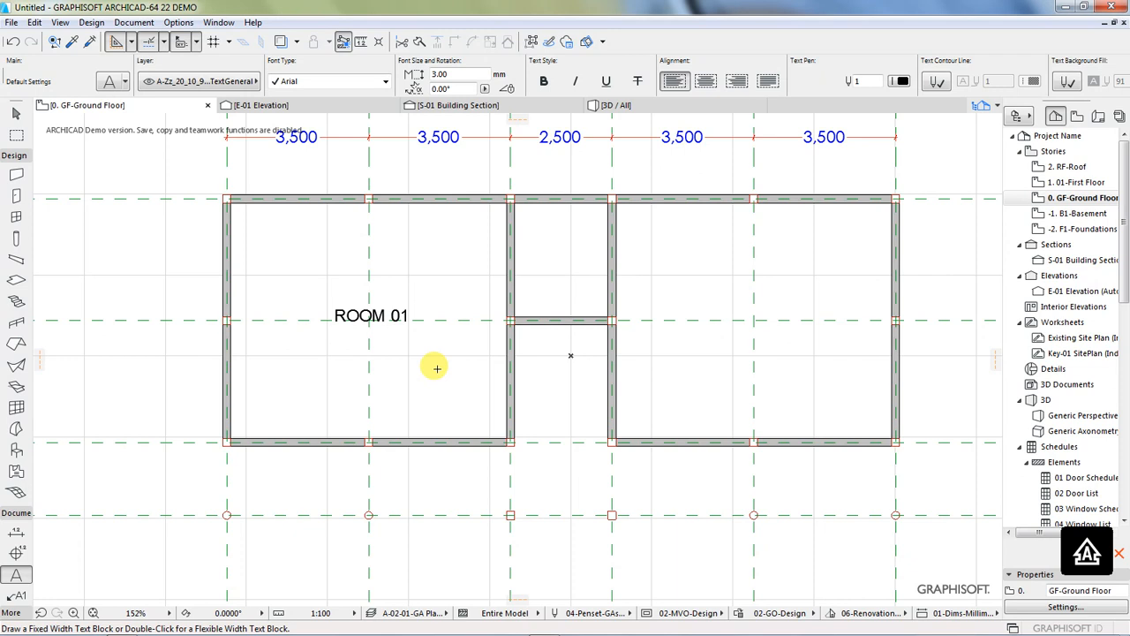
Step: Label the small room between grid lines 3 and 4, above line D, as "STORE"
click(535, 240)
text(ST)
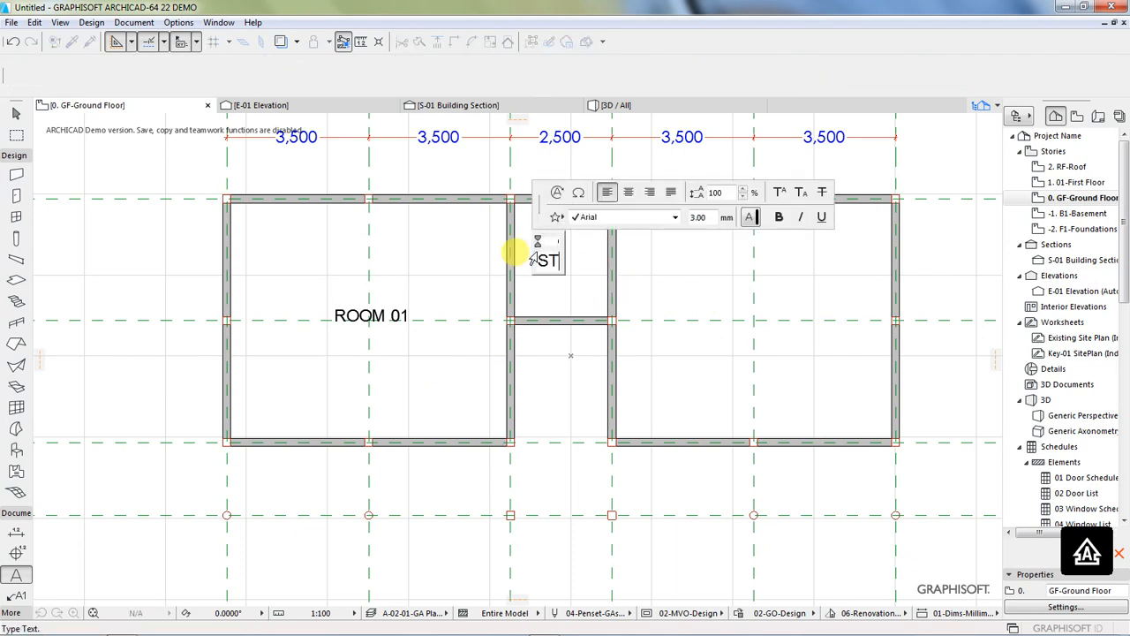
text(ORE)
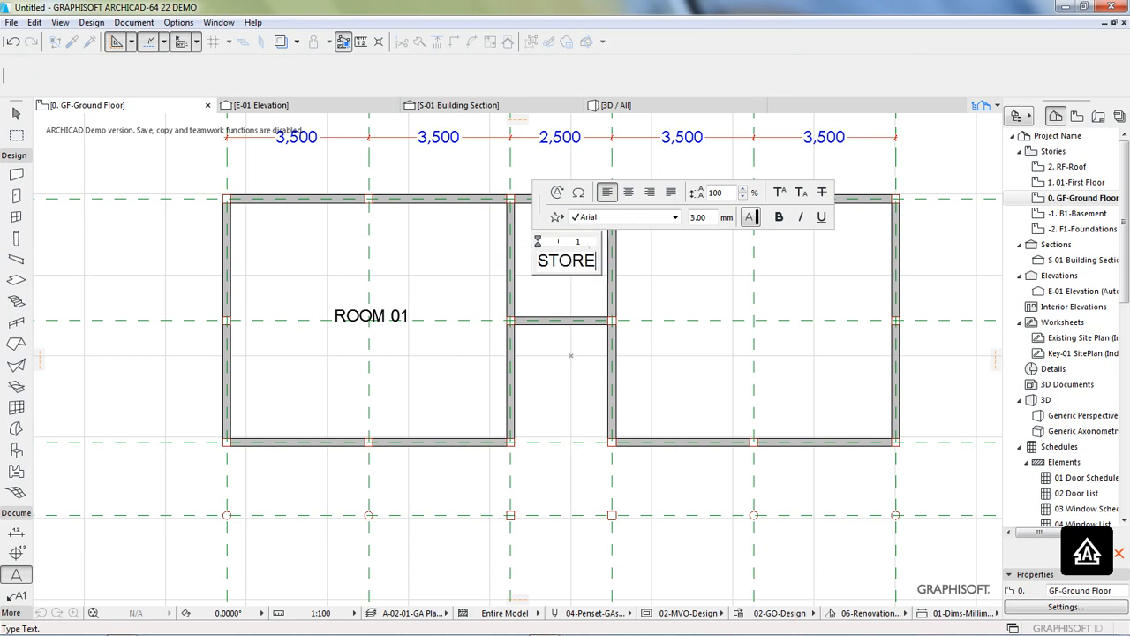
click(560, 301)
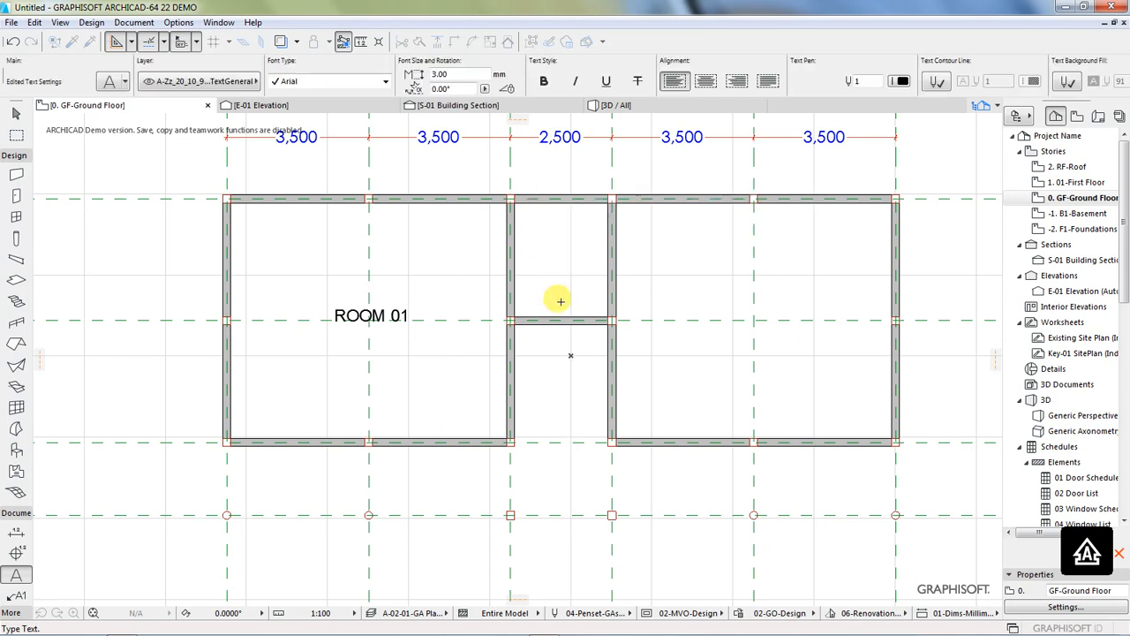
Step: Add the text label "ROOM 02" in the room between grid lines 4 and 6
click(772, 299)
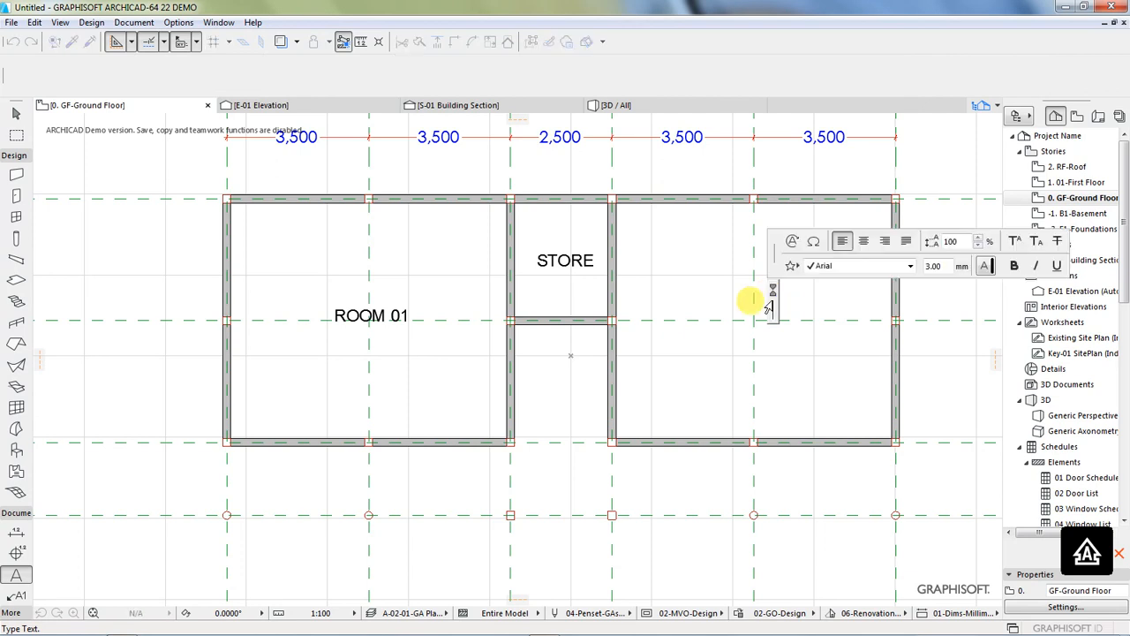
text(ROOM 02)
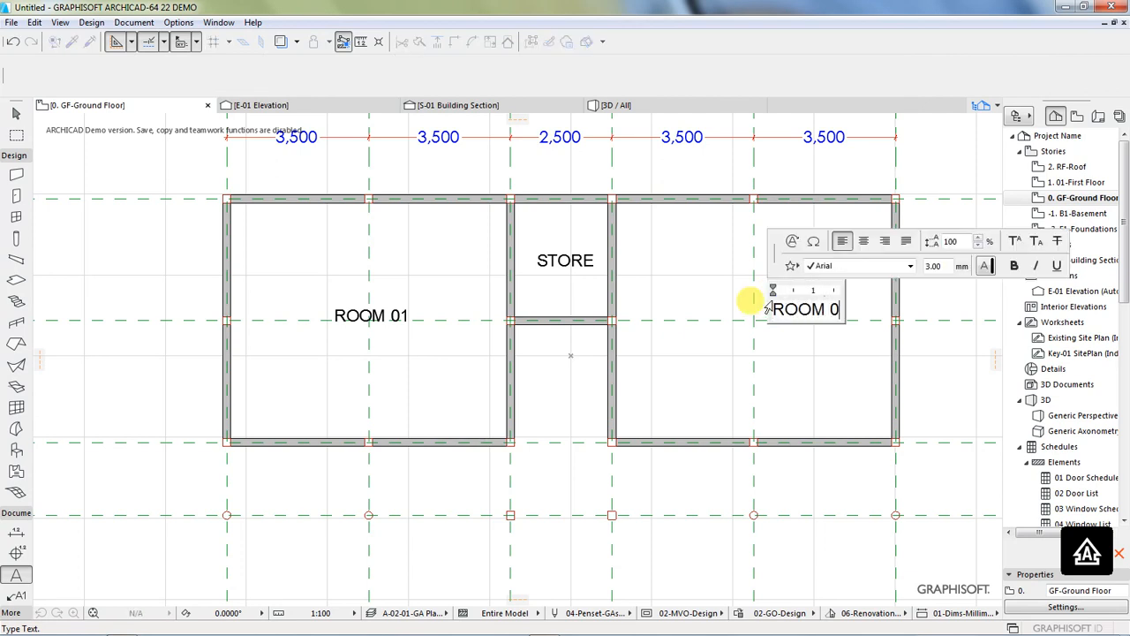
click(810, 358)
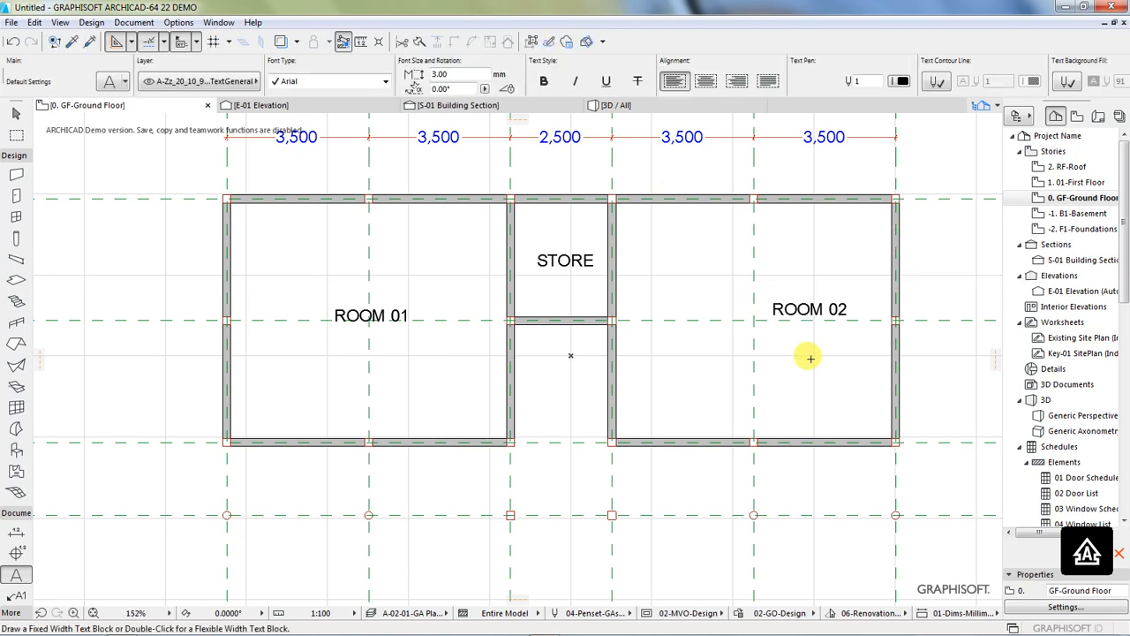
Step: Move the "ROOM 02" text label horizontally so it sits centred on grid line 5
click(782, 313)
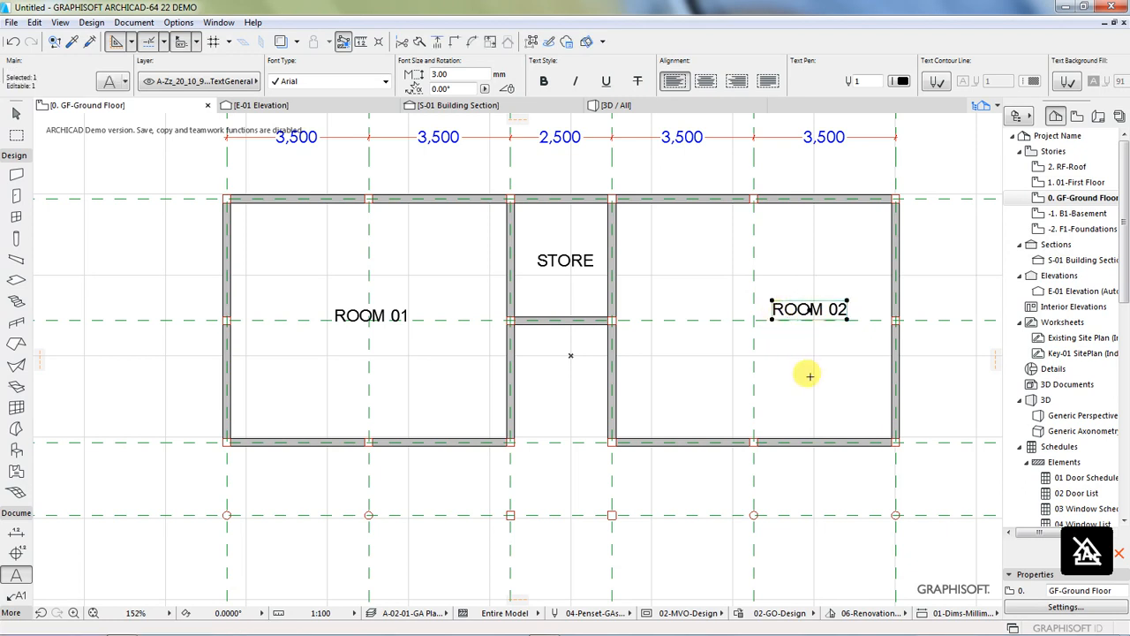
key(ctrl+d)
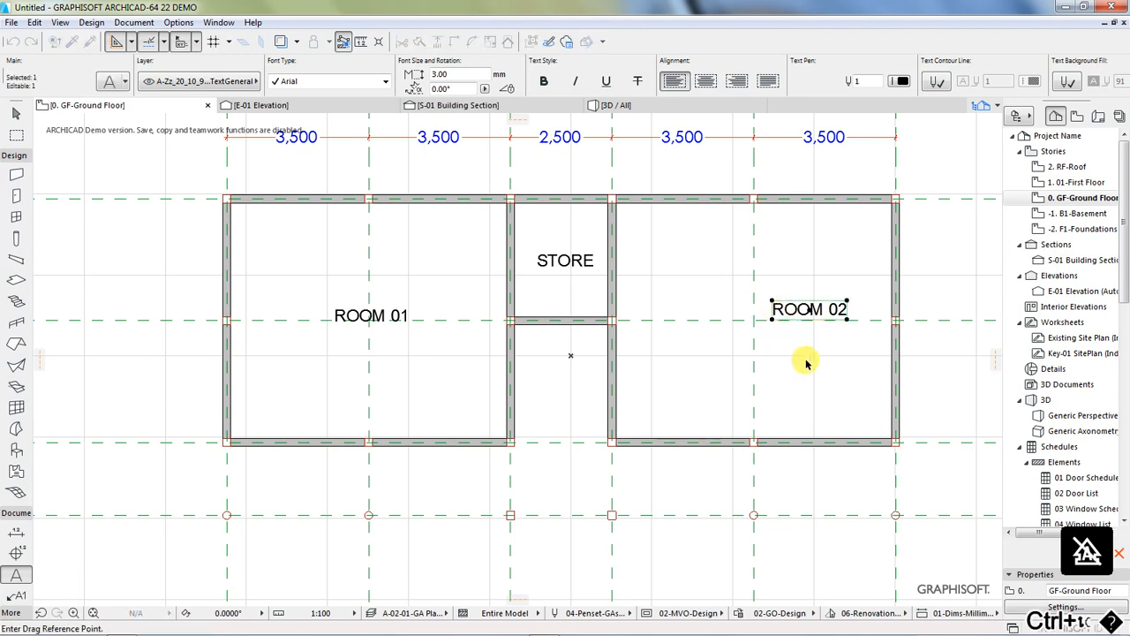
click(814, 309)
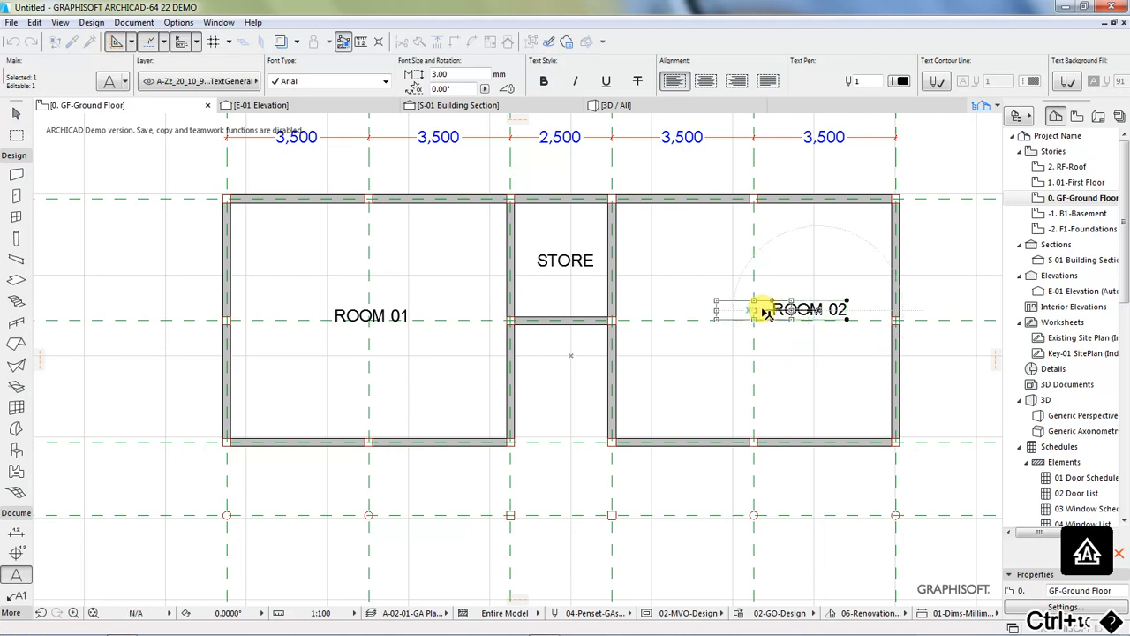
click(759, 309)
key(Escape)
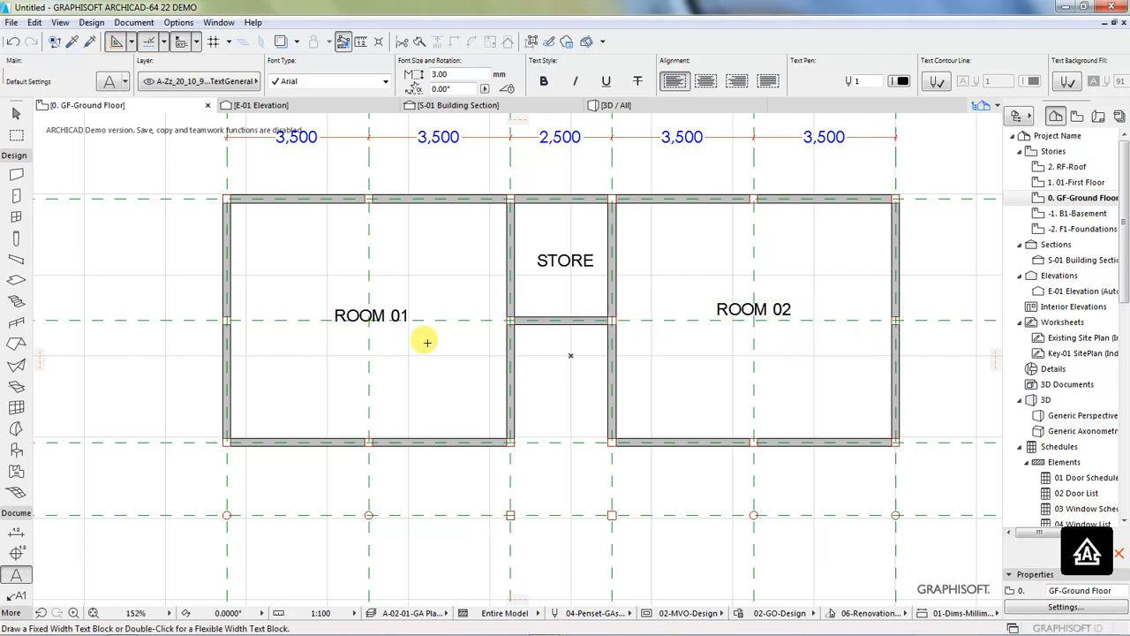
Step: Set up the Slab tool with a thickness of 150 mm and the polygonal geometry method
scroll(377, 297, down, 1)
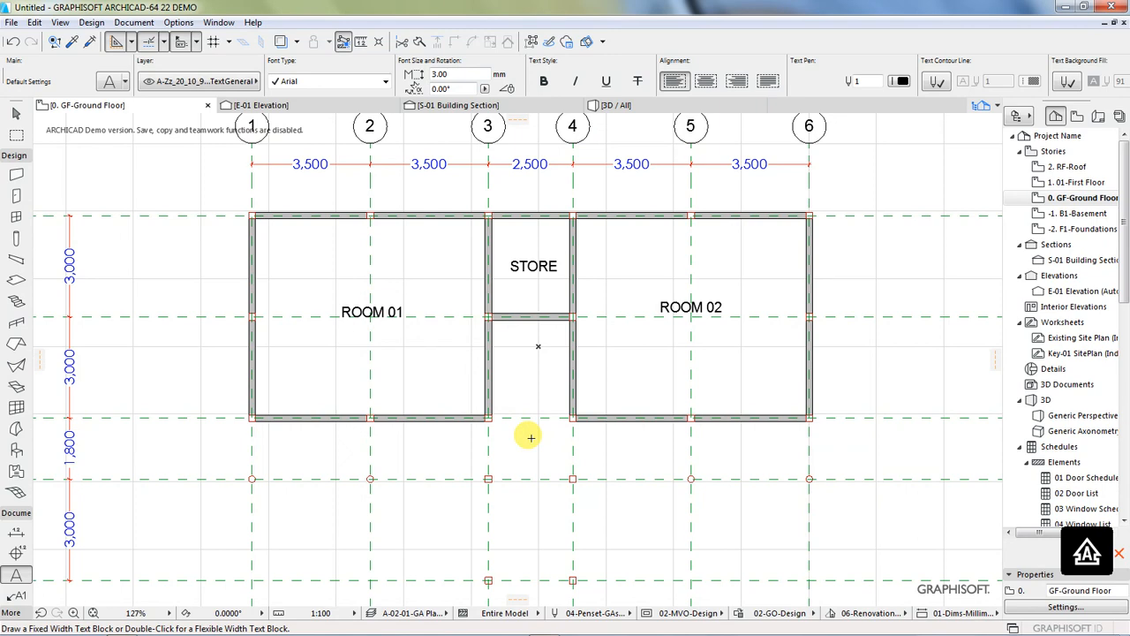
scroll(528, 434, down, 2)
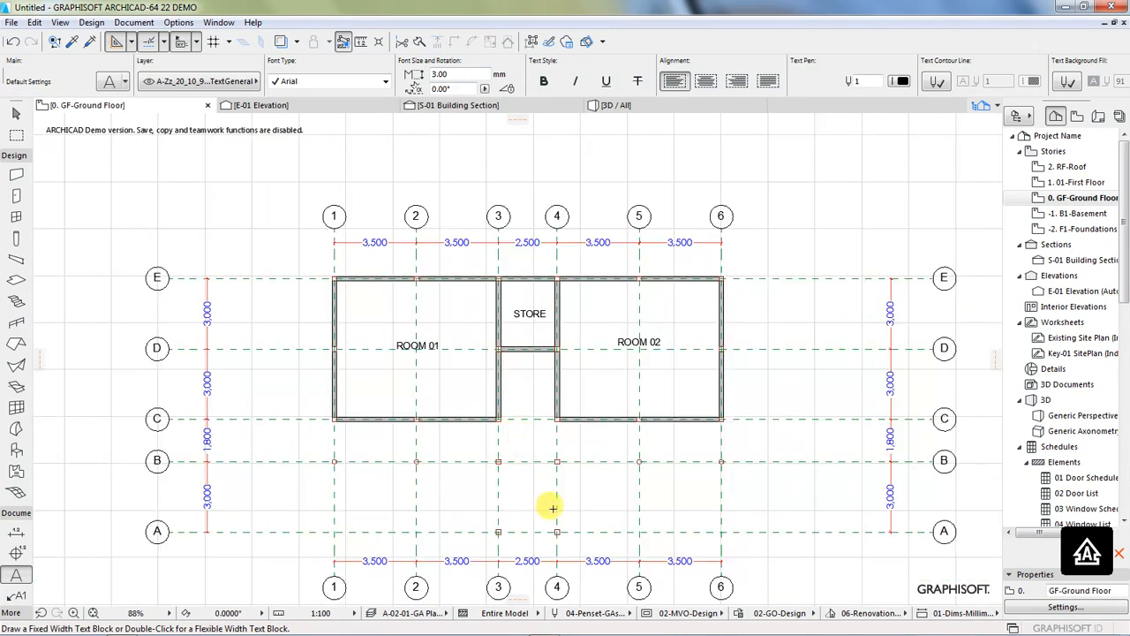
scroll(582, 501, up, 1)
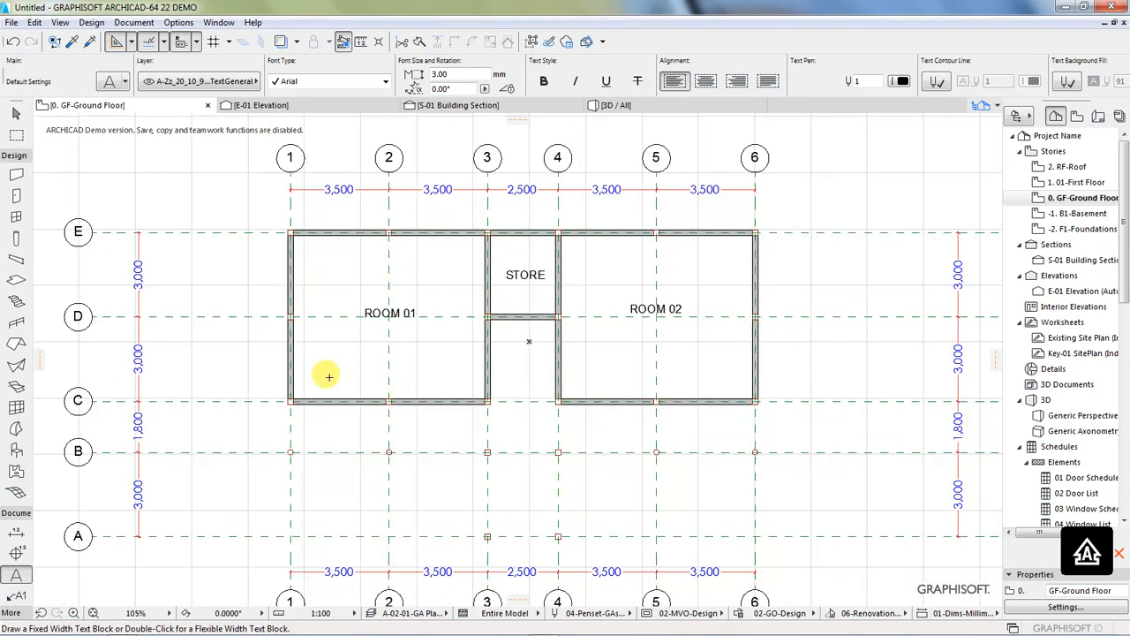
scroll(518, 497, down, 1)
scroll(374, 383, up, 1)
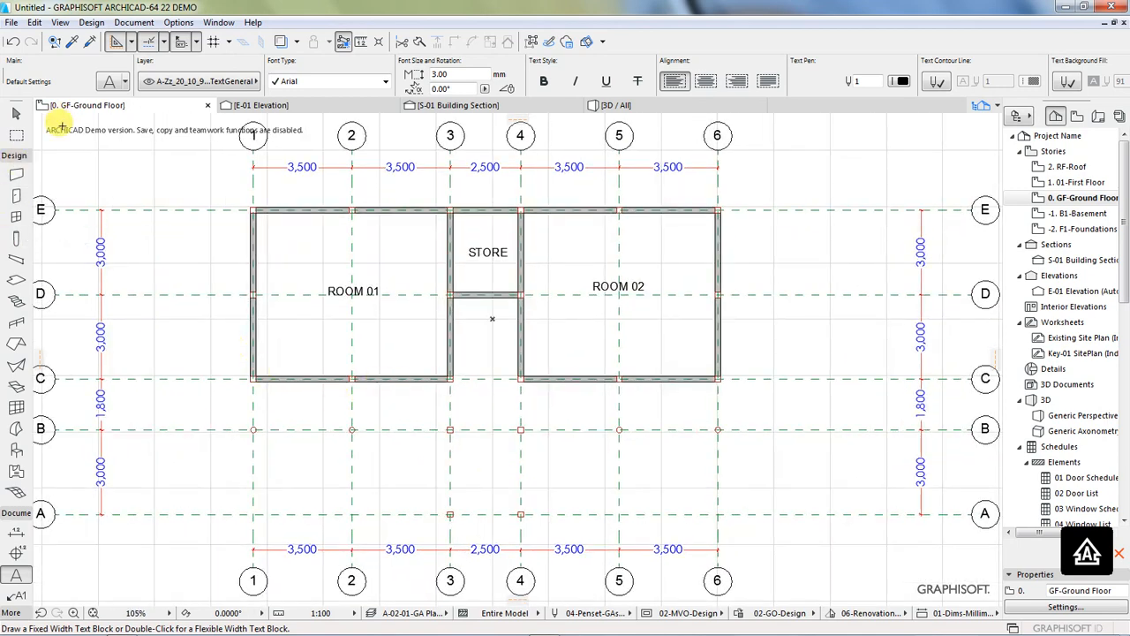
click(84, 24)
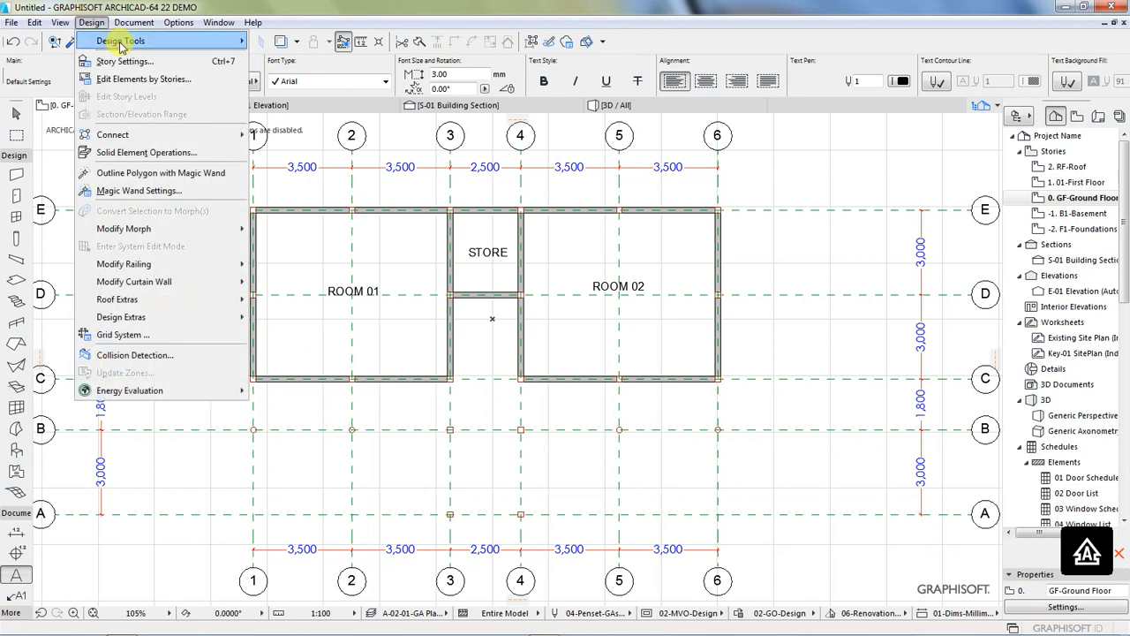
mouse_move(118, 40)
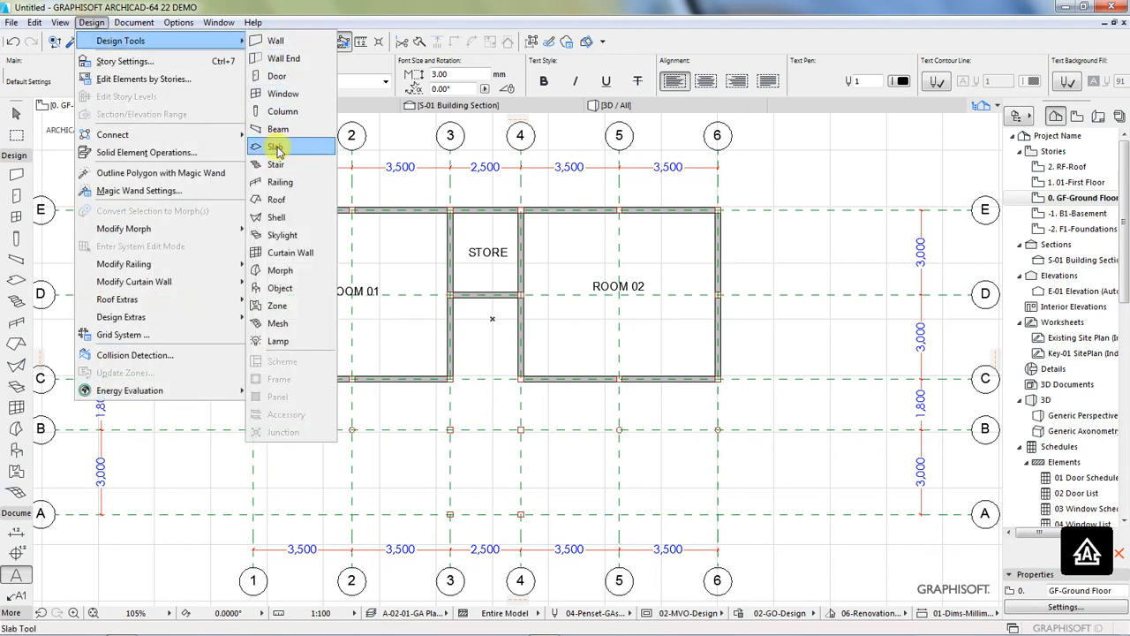
click(276, 149)
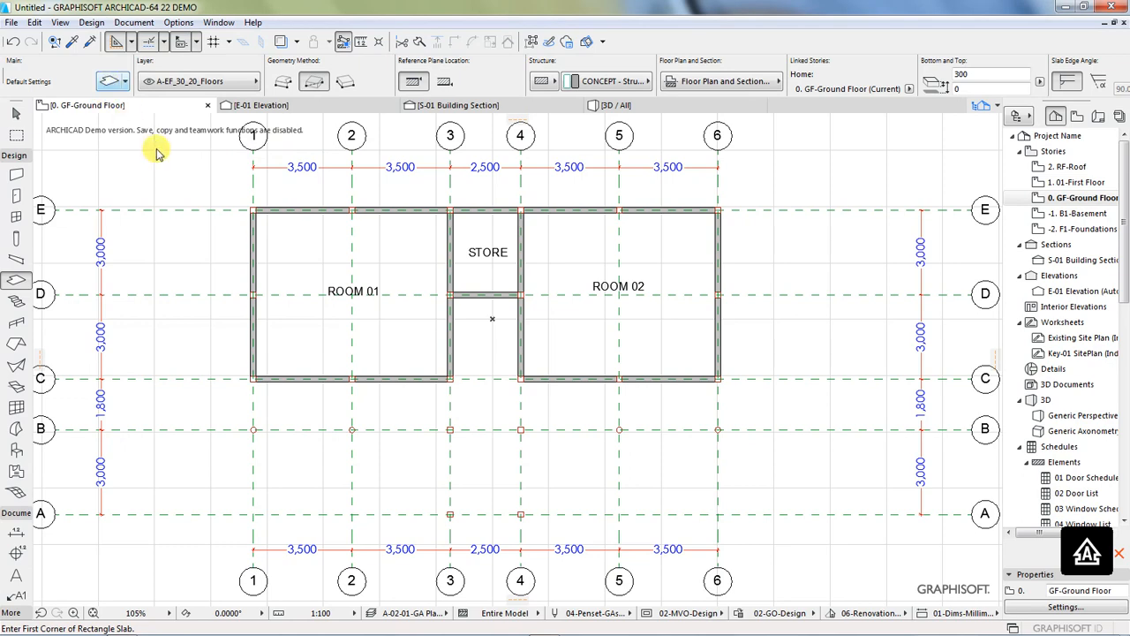
key(ctrl+t)
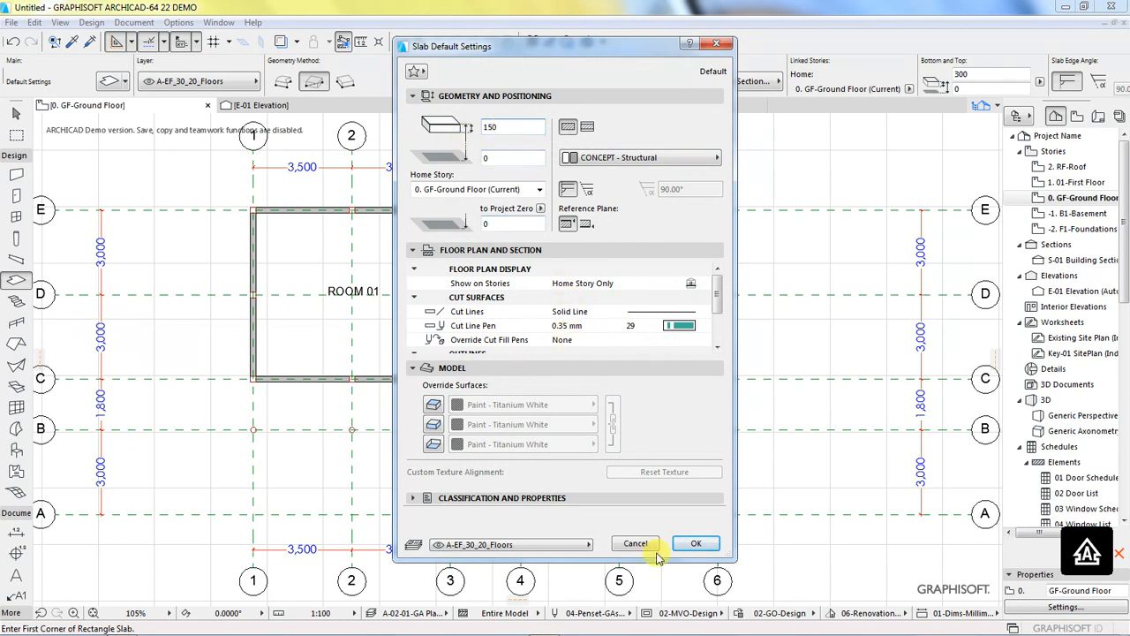
click(691, 543)
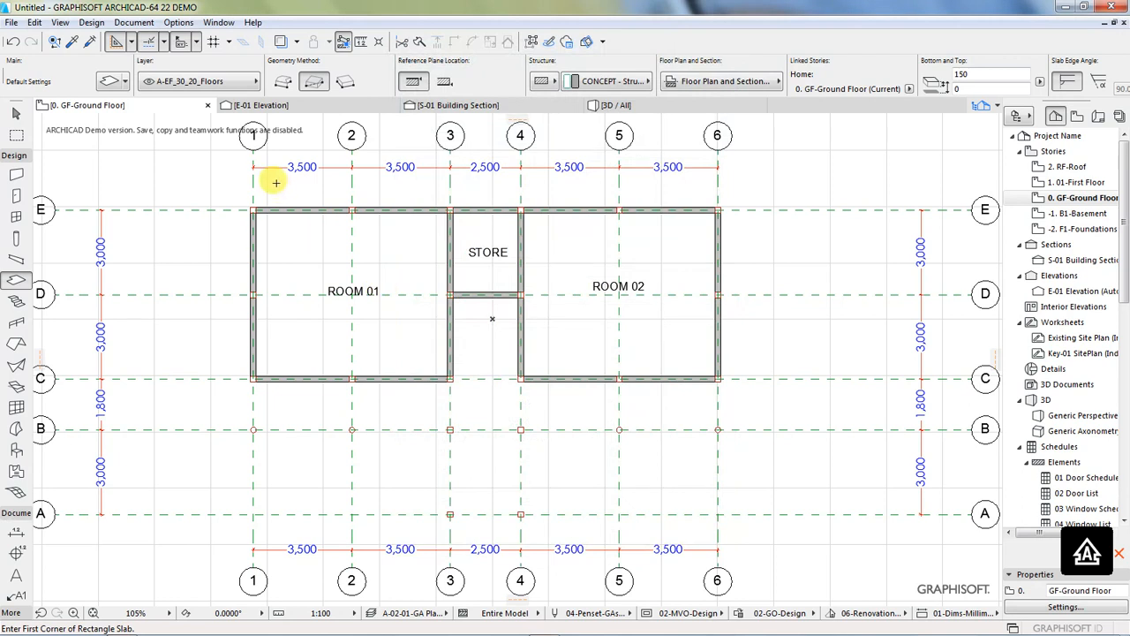
click(281, 84)
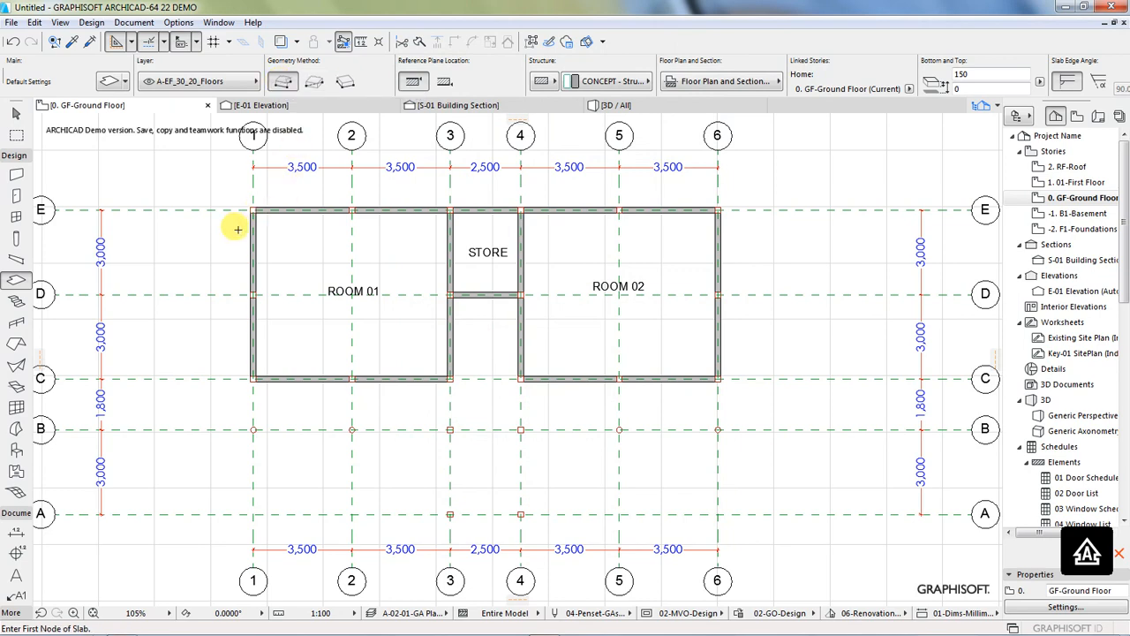
Step: Start the slab outline at the outer corner of E1, running along grid line E to E6 and along line 6 to the column at B6
scroll(248, 214, up, 4)
scroll(254, 193, up, 4)
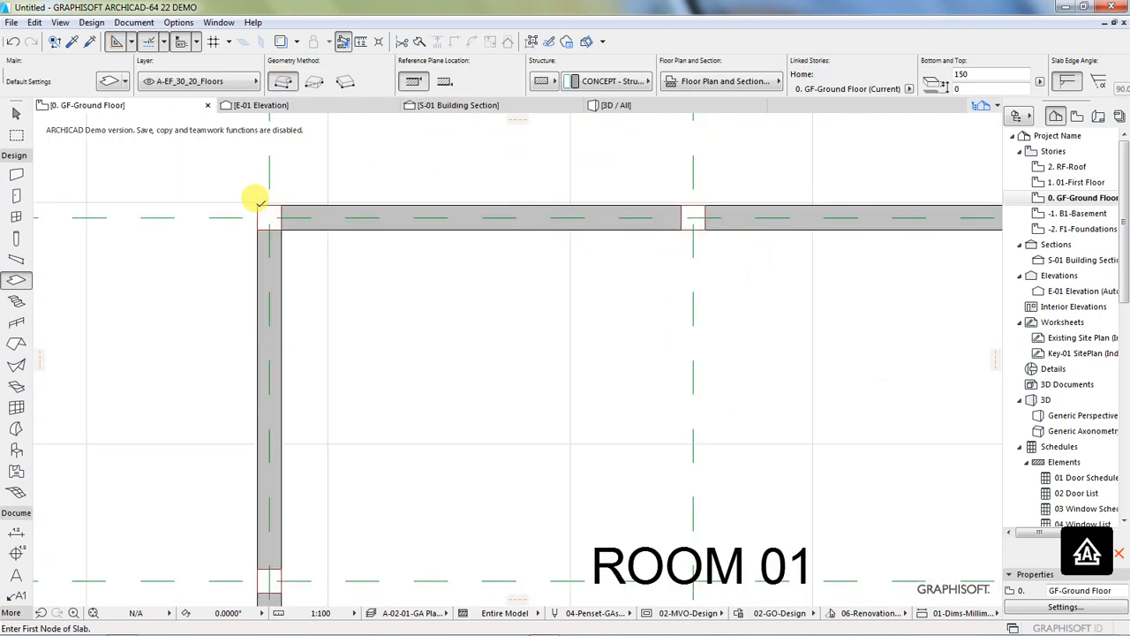
click(260, 203)
scroll(189, 215, down, 7)
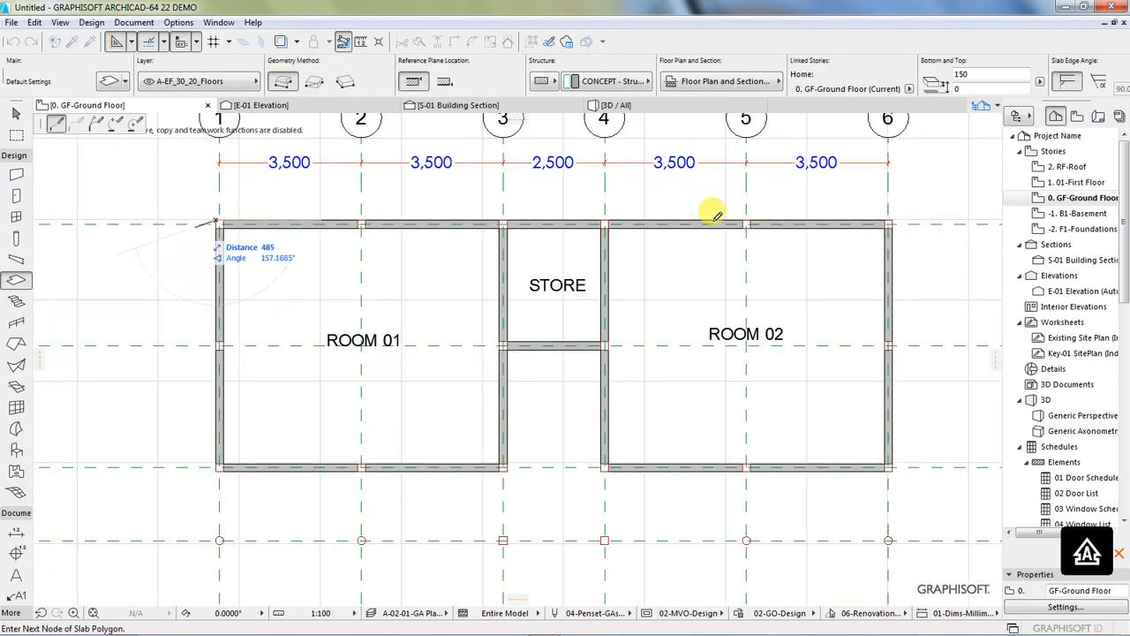
click(893, 219)
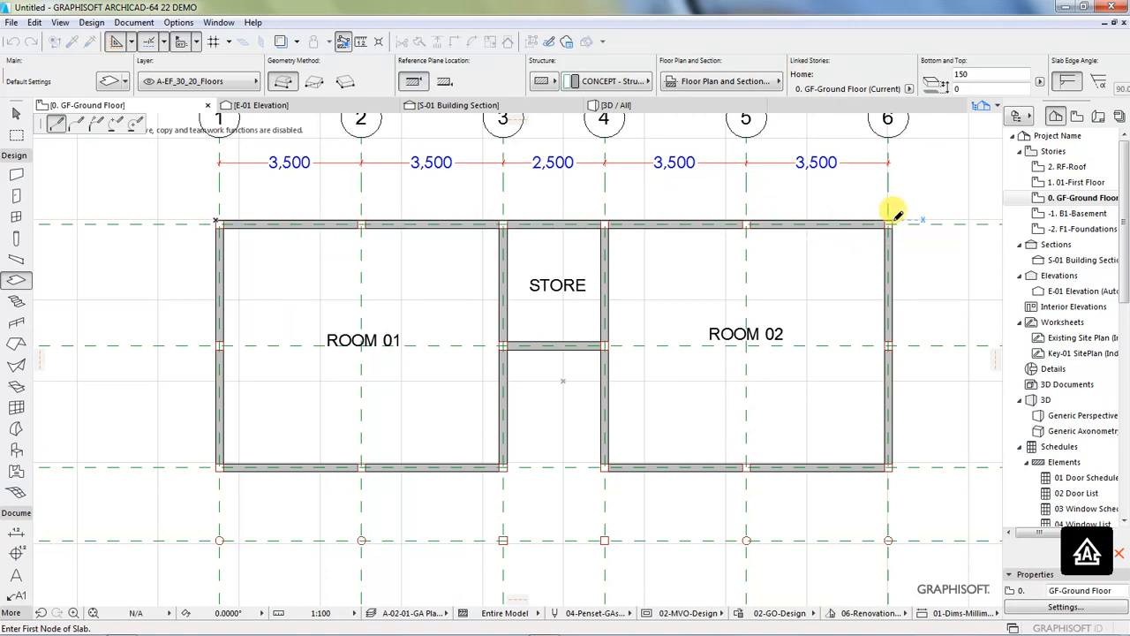
click(892, 218)
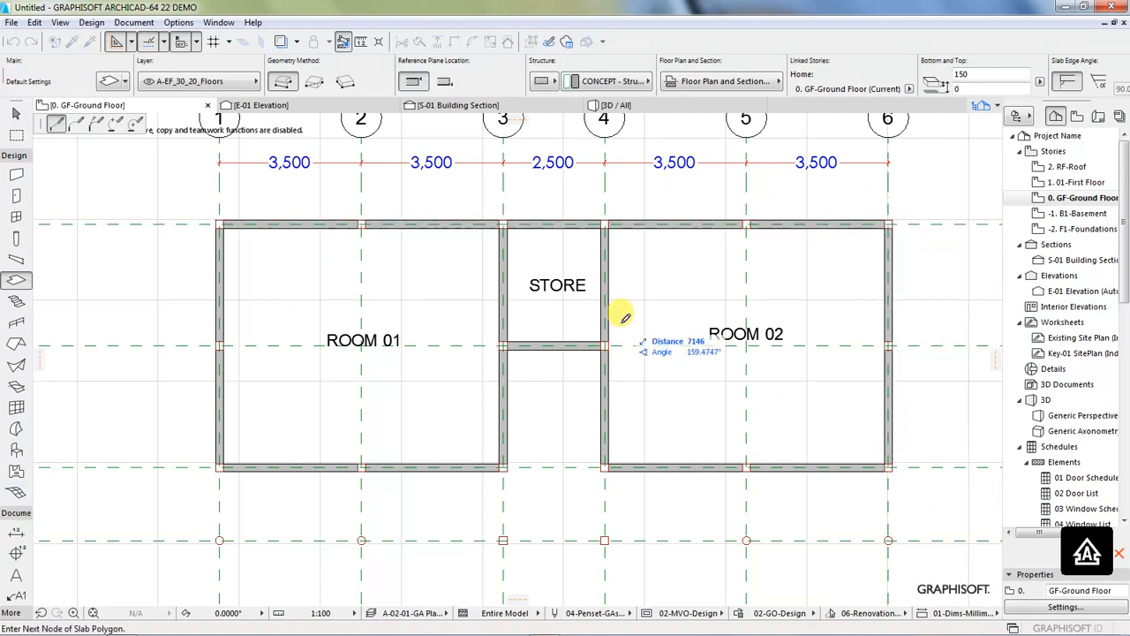
scroll(624, 316, down, 1)
scroll(857, 511, up, 6)
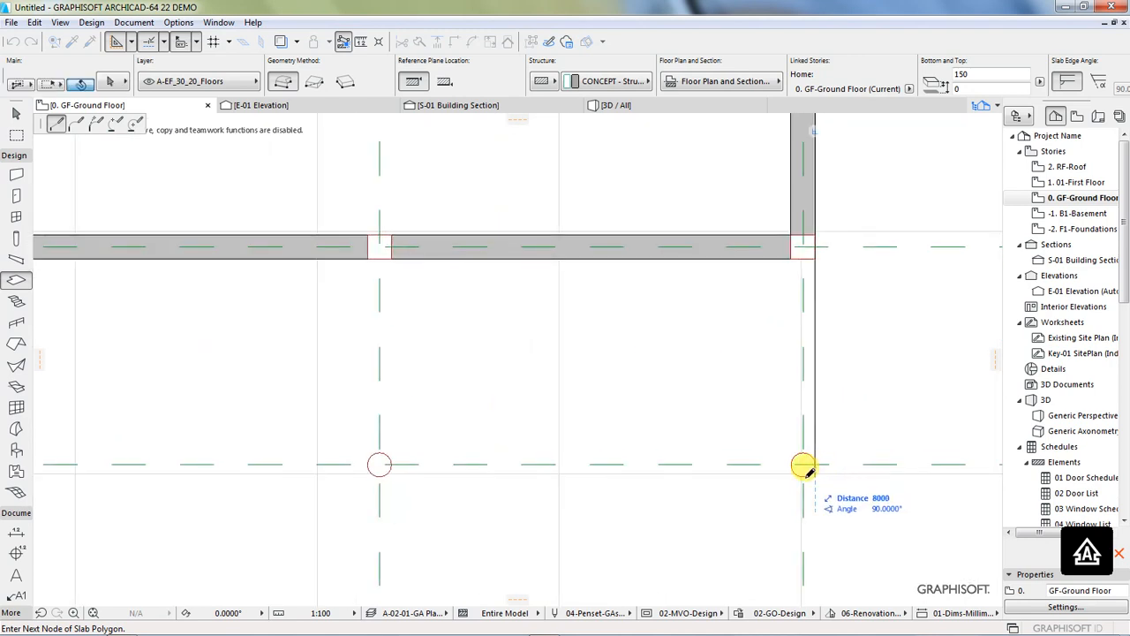
click(802, 466)
scroll(848, 437, down, 3)
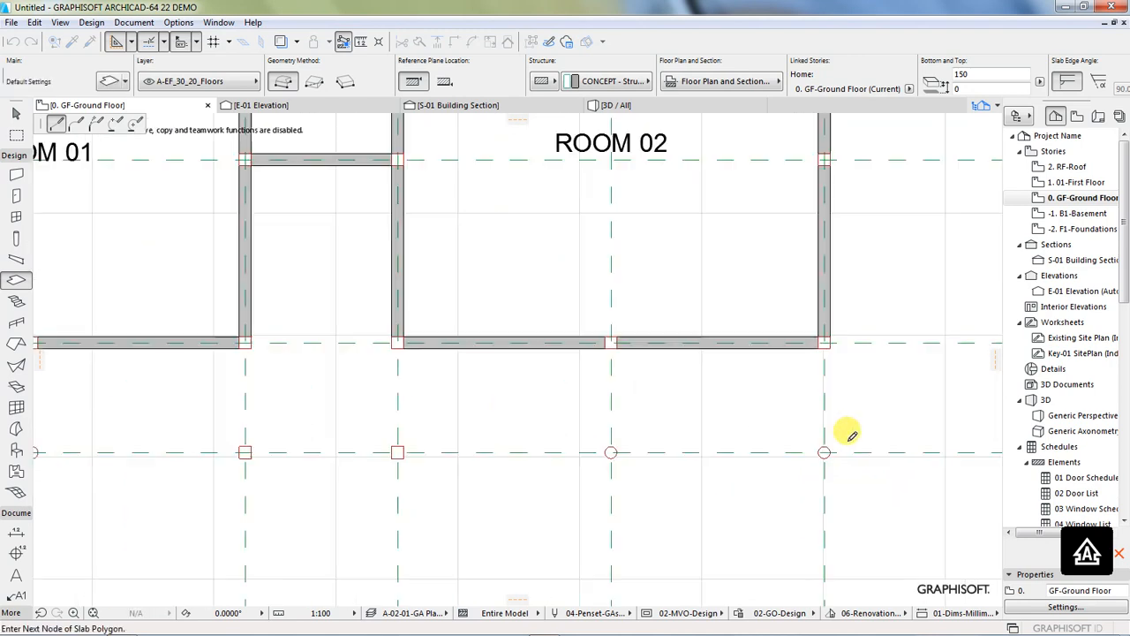
Step: Continue the slab outline to B4 and around the entrance projection through the outer column corners at A4, A3 and B3
scroll(488, 375, down, 2)
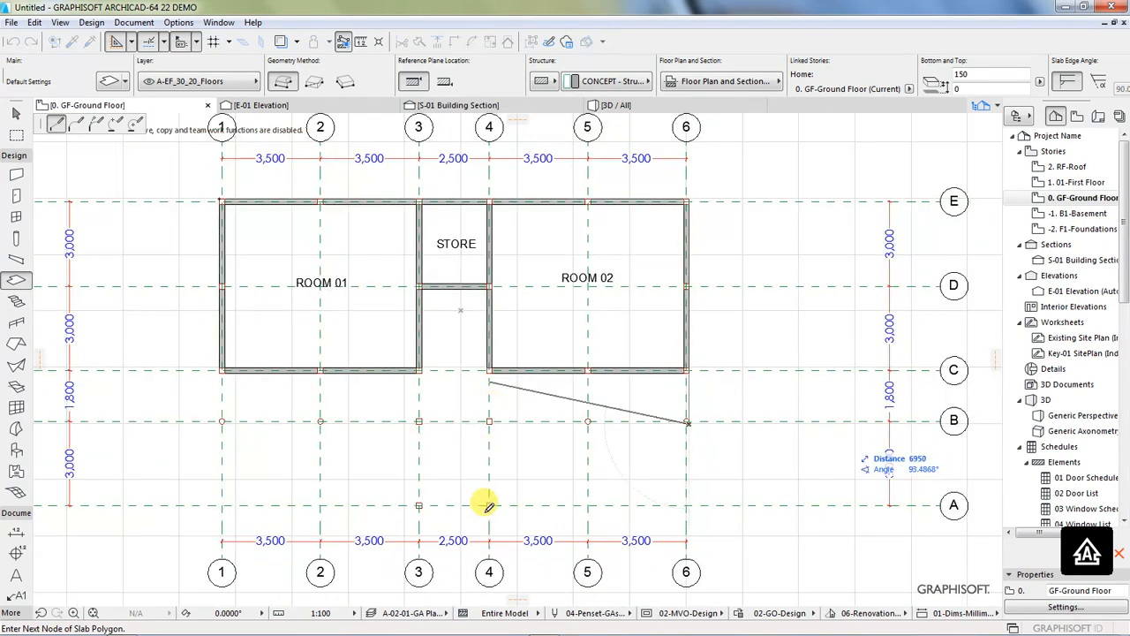
scroll(510, 499, up, 2)
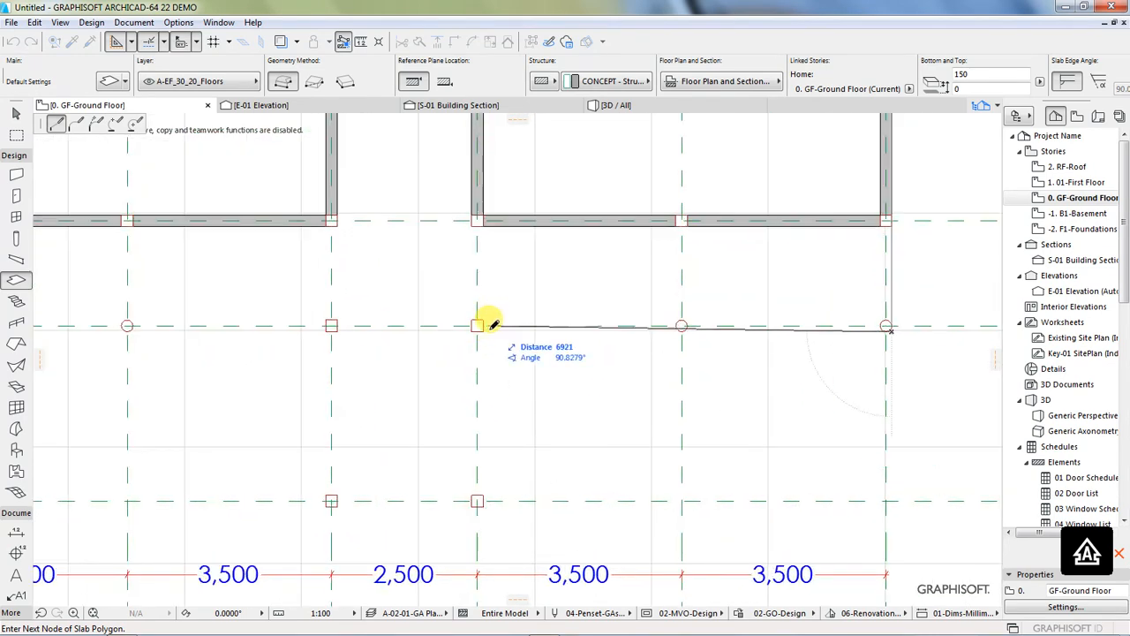
scroll(490, 323, up, 3)
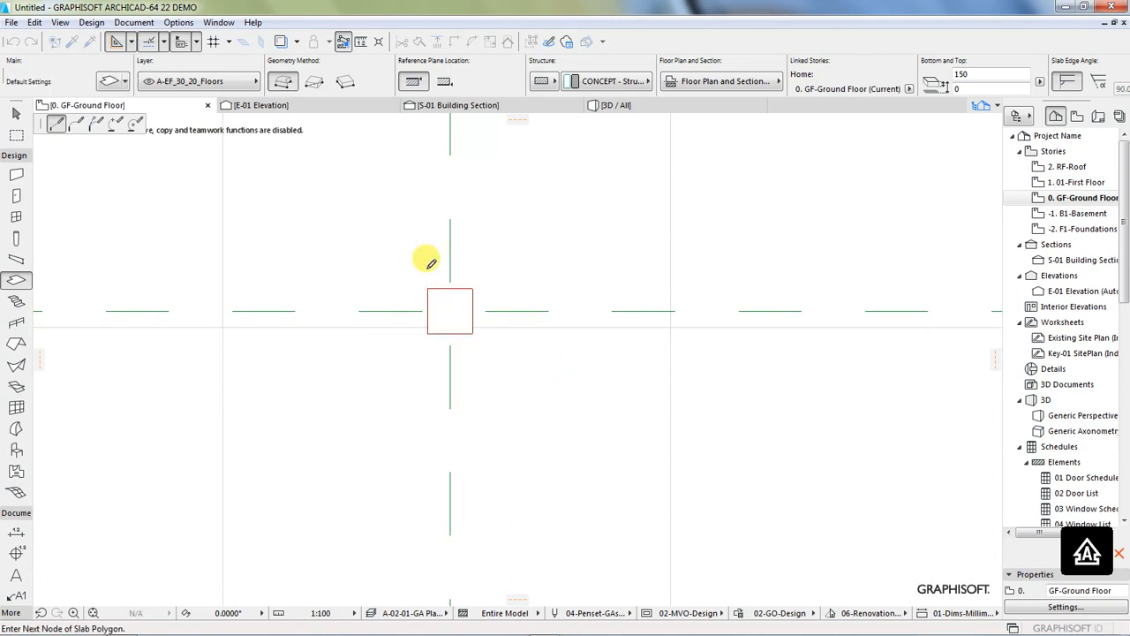
scroll(429, 260, down, 3)
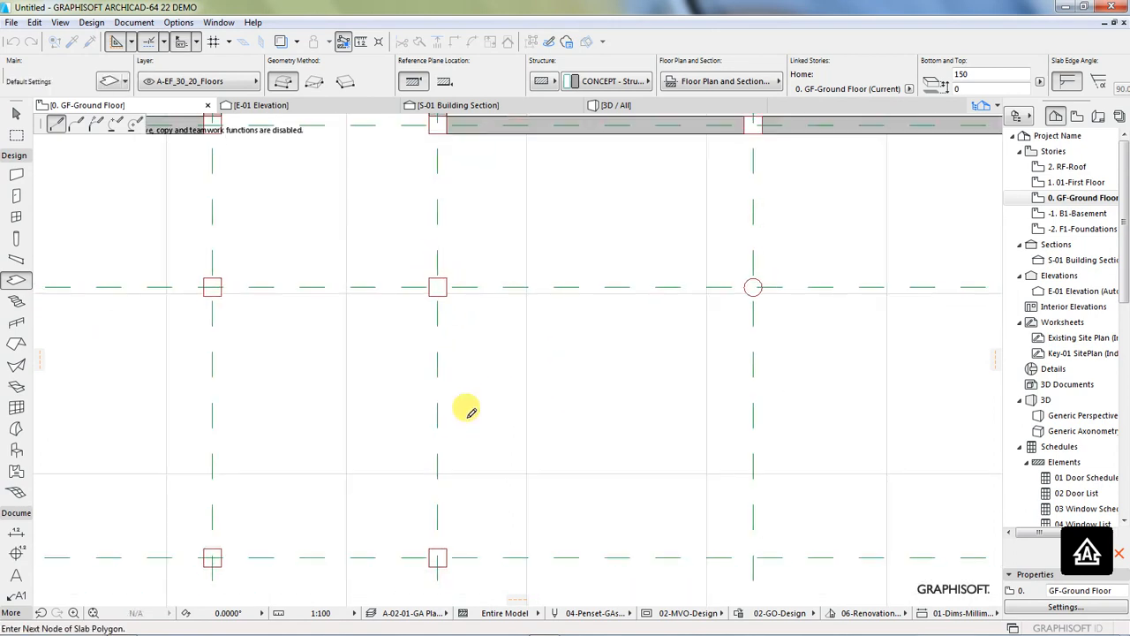
click(445, 563)
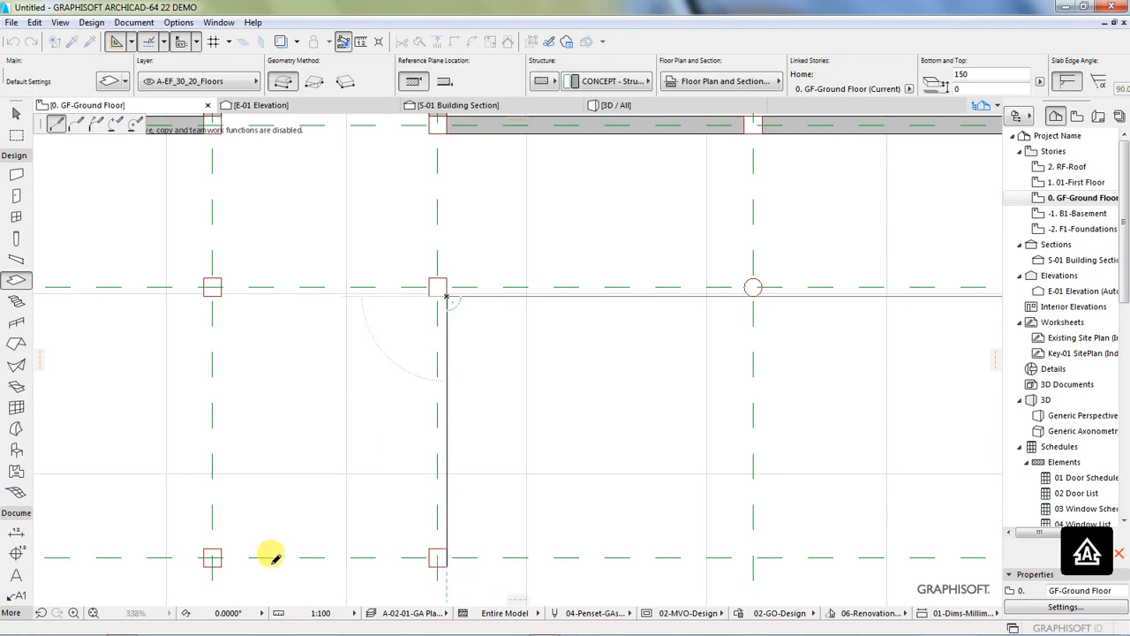
click(205, 563)
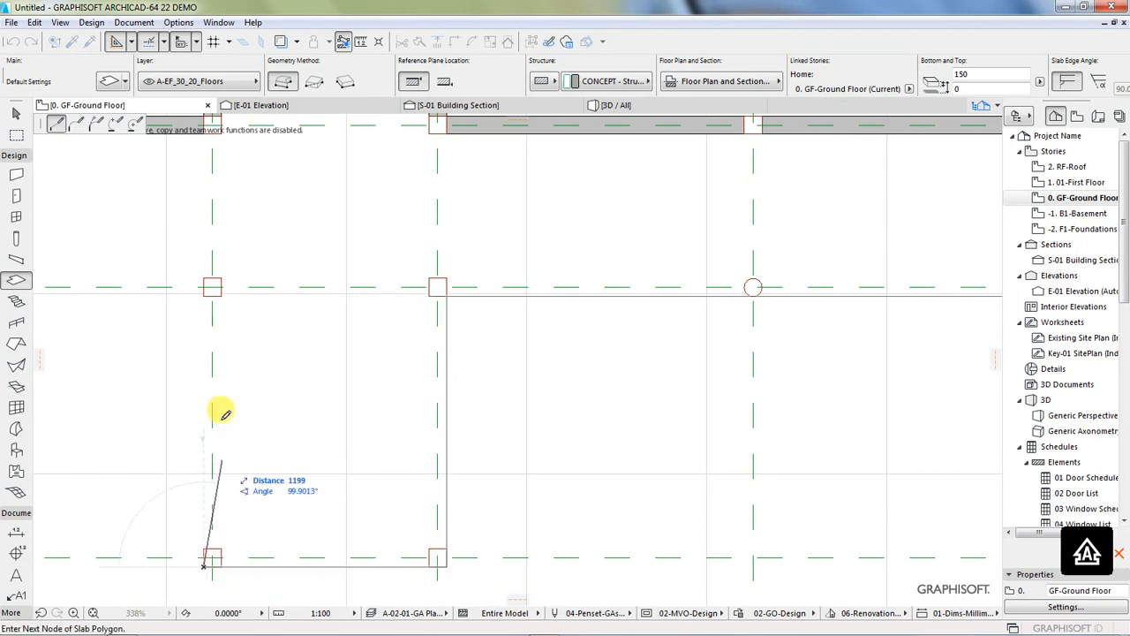
click(204, 288)
scroll(572, 395, down, 5)
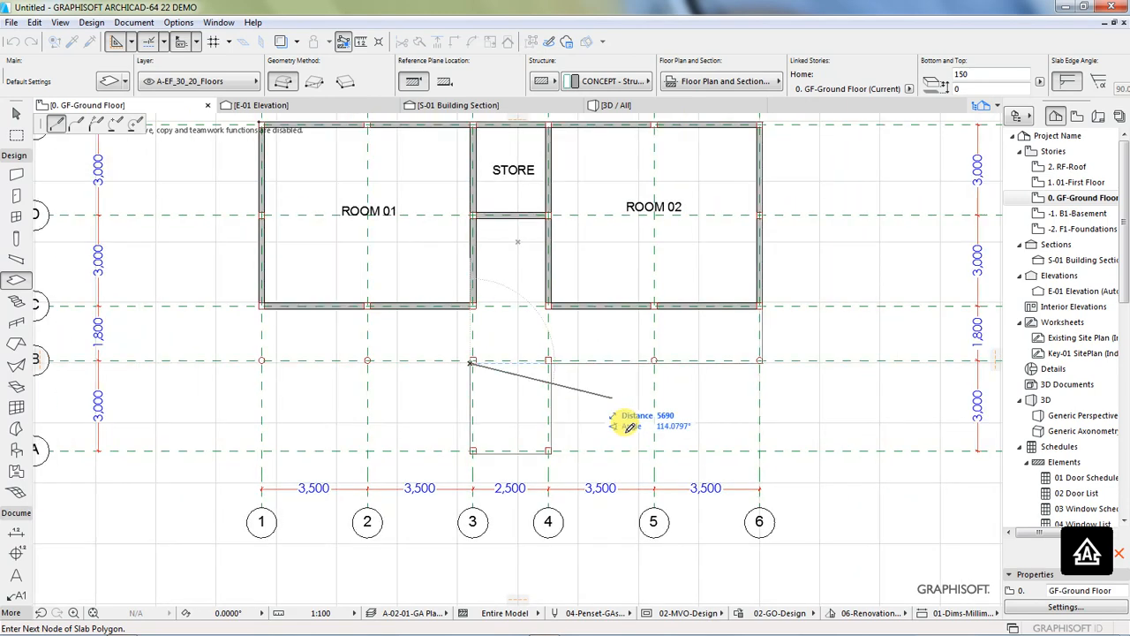
Step: Extend the slab outline along grid line B to B1 and close the polygon at its starting corner at E1
scroll(239, 338, up, 4)
scroll(275, 366, up, 1)
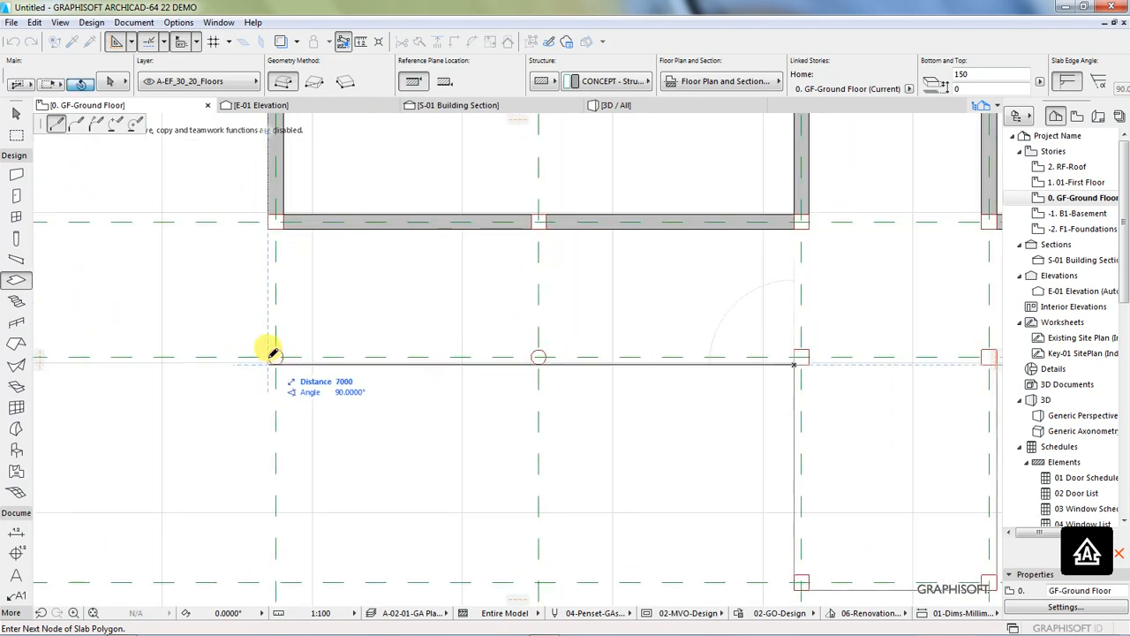
click(275, 357)
scroll(226, 361, down, 4)
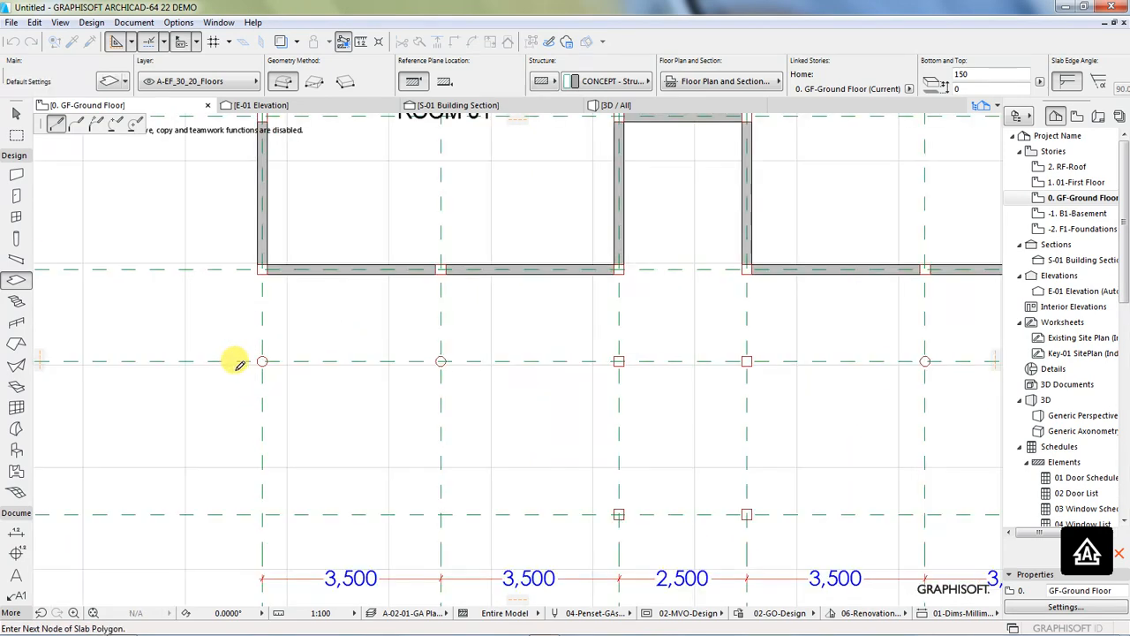
scroll(240, 363, down, 2)
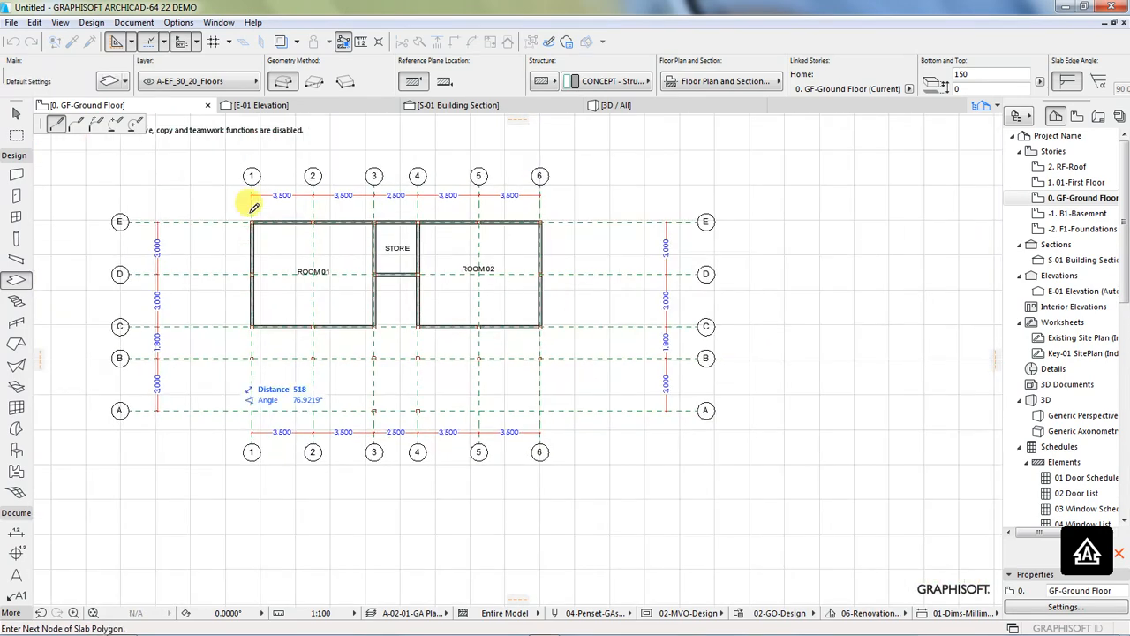
scroll(244, 198, up, 3)
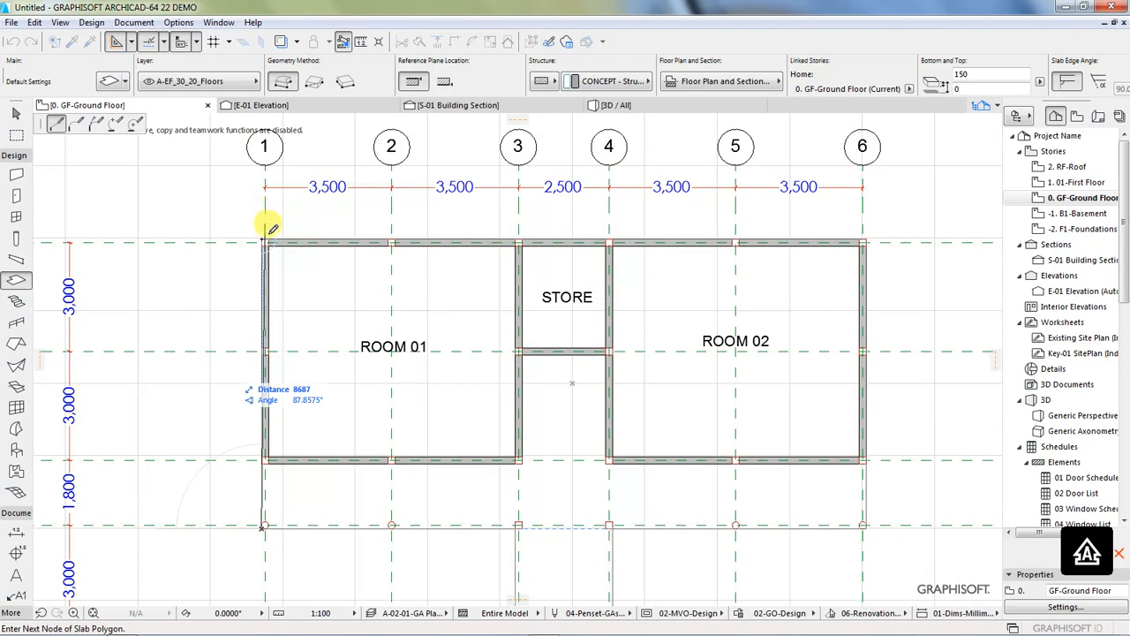
click(265, 234)
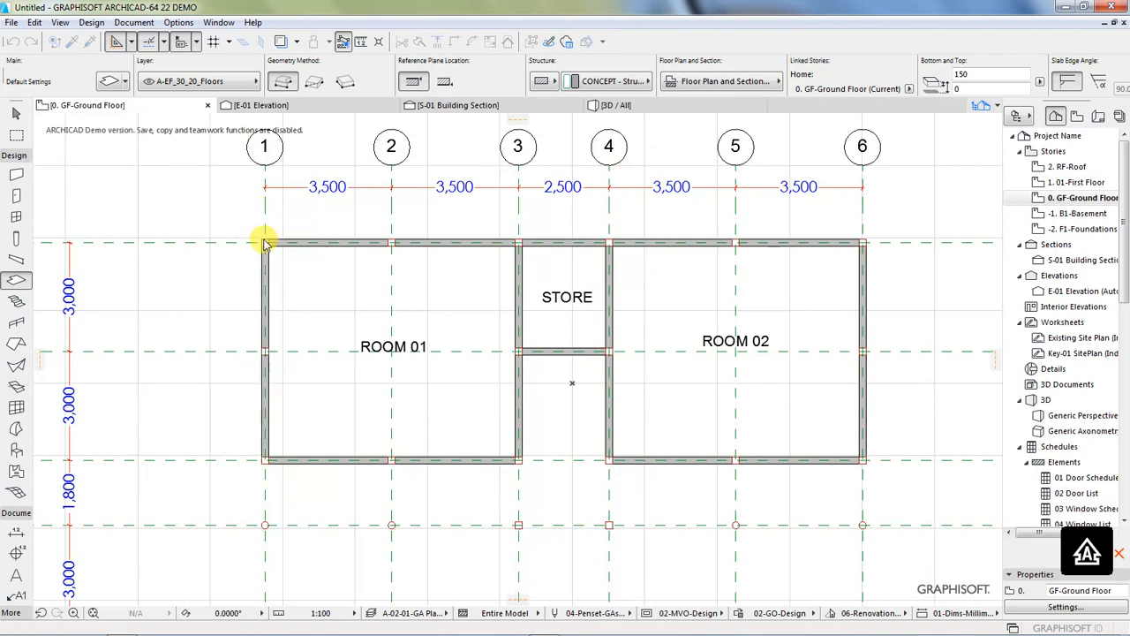
Step: Check the floor slab's outline in plan and examine it in the 3D view
scroll(243, 233, down, 1)
scroll(457, 459, up, 2)
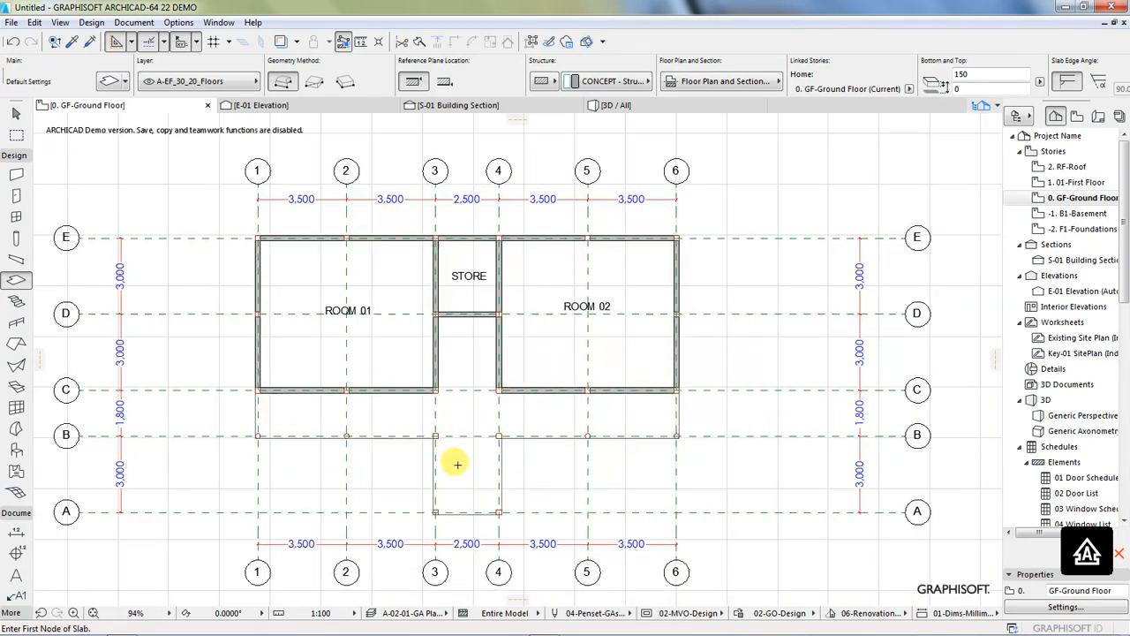
scroll(490, 471, down, 1)
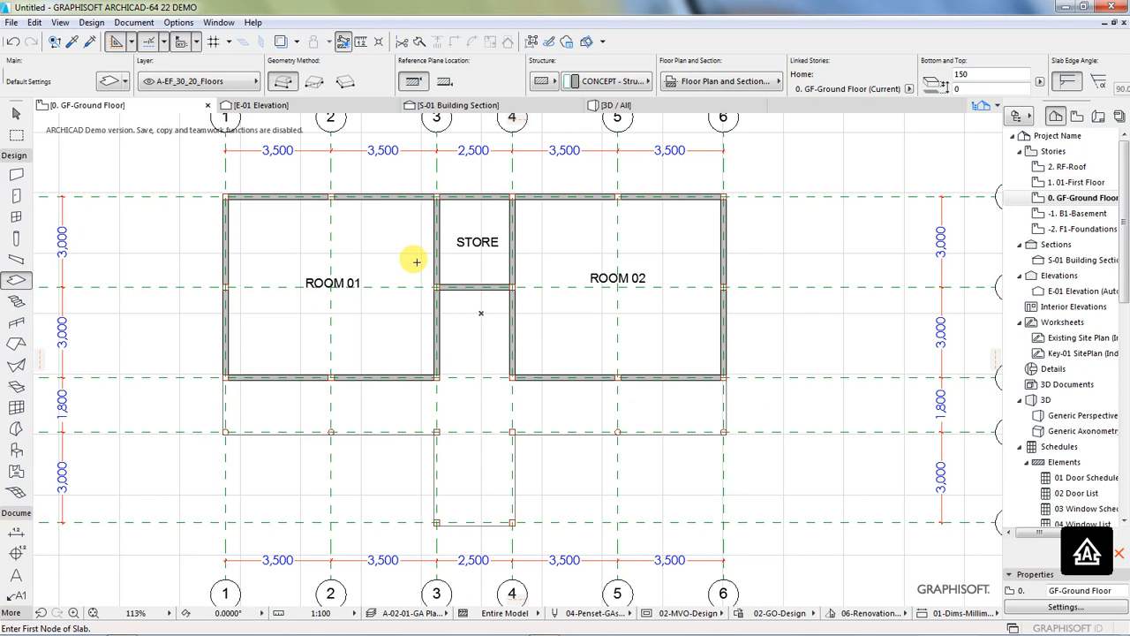
click(618, 105)
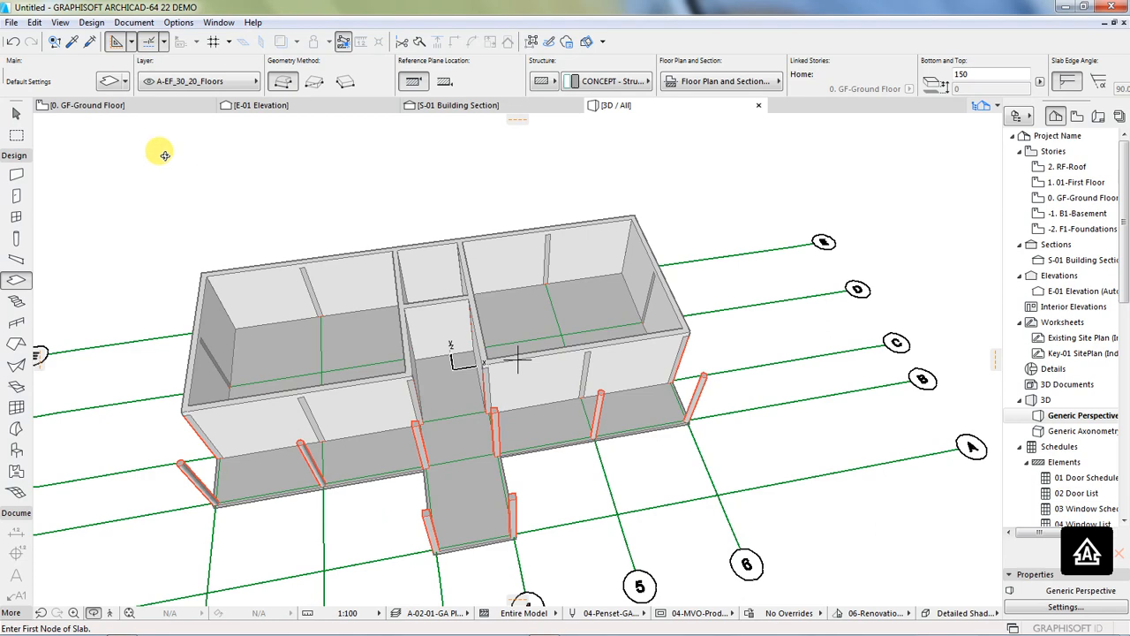
Step: Return to the ground floor plan and configure the default hinged Door 22 with the Style 34 door leaf
click(105, 106)
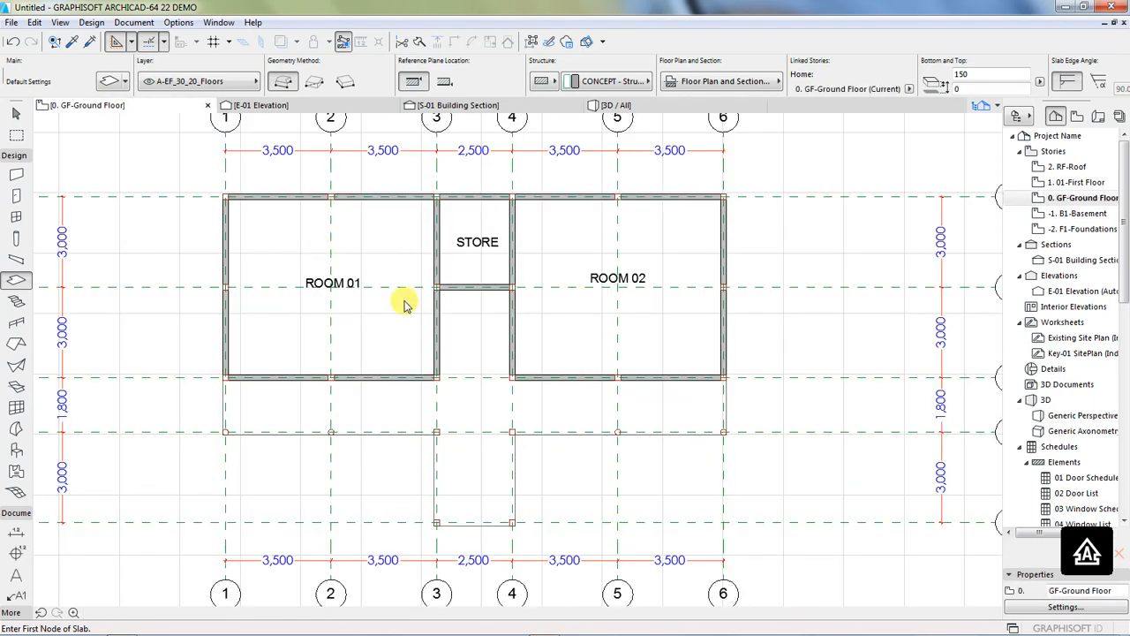
scroll(512, 424, down, 2)
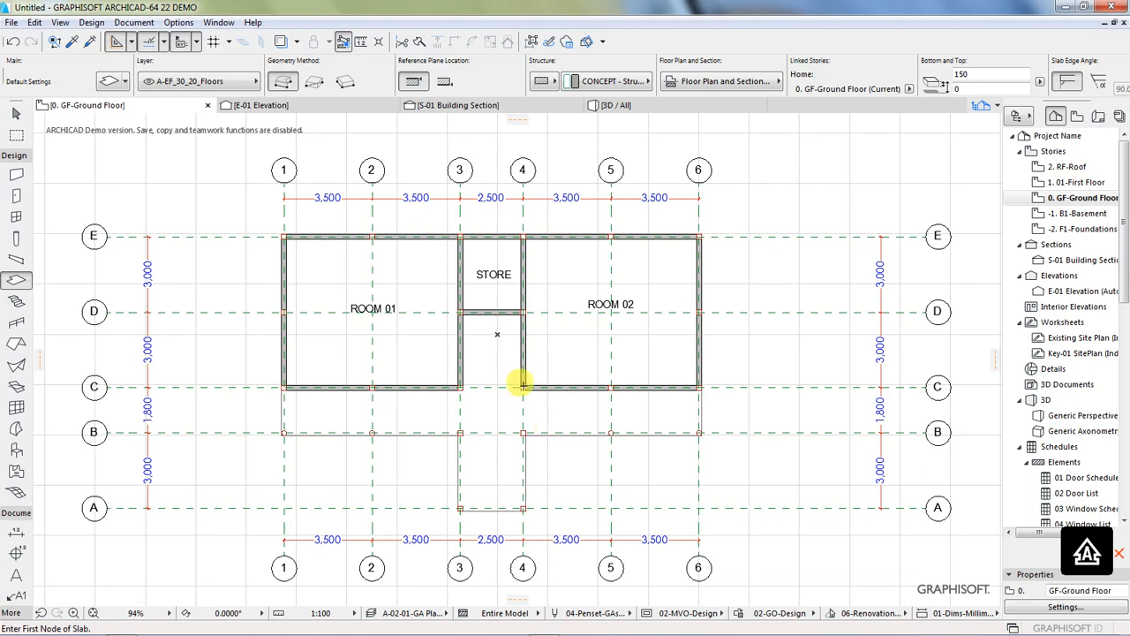
click(91, 22)
mouse_move(111, 44)
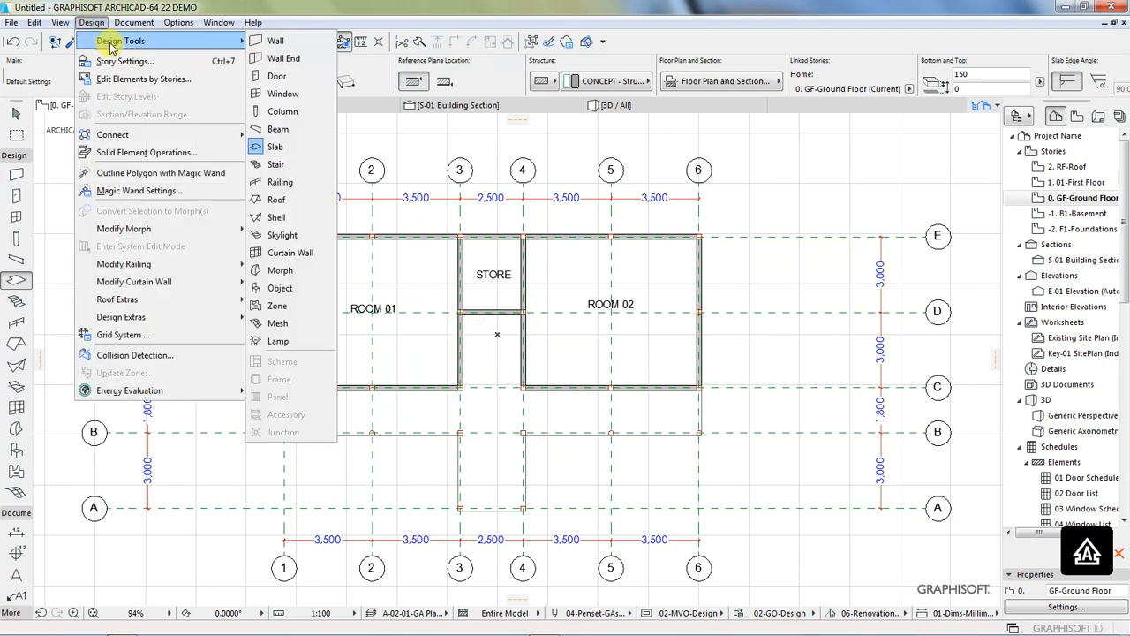
click(279, 146)
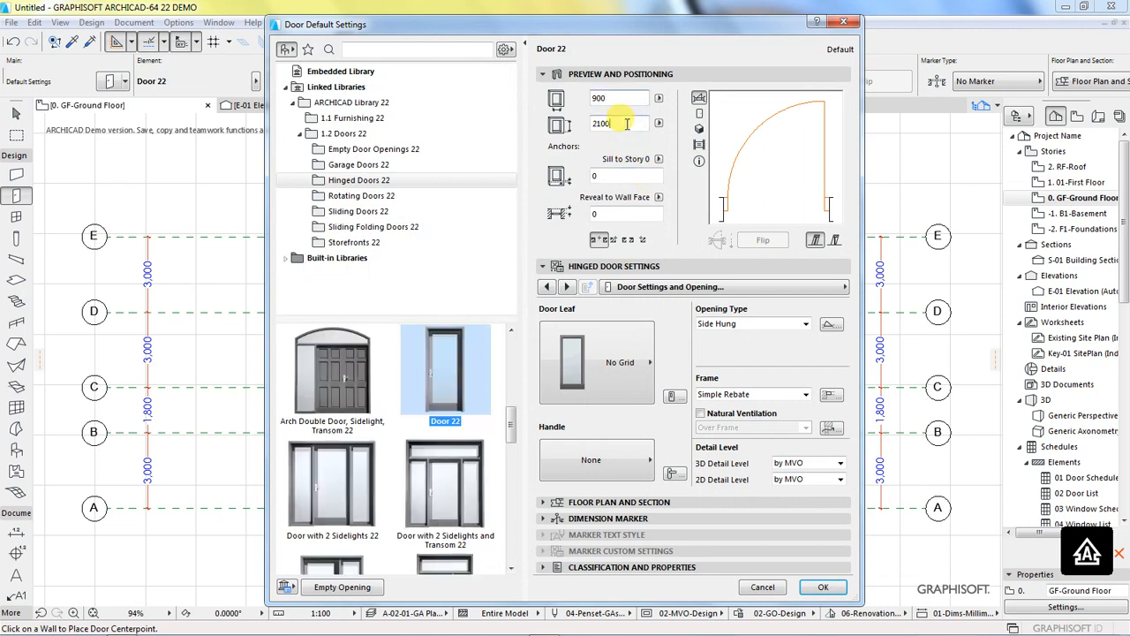
click(568, 357)
scroll(697, 396, down, 4)
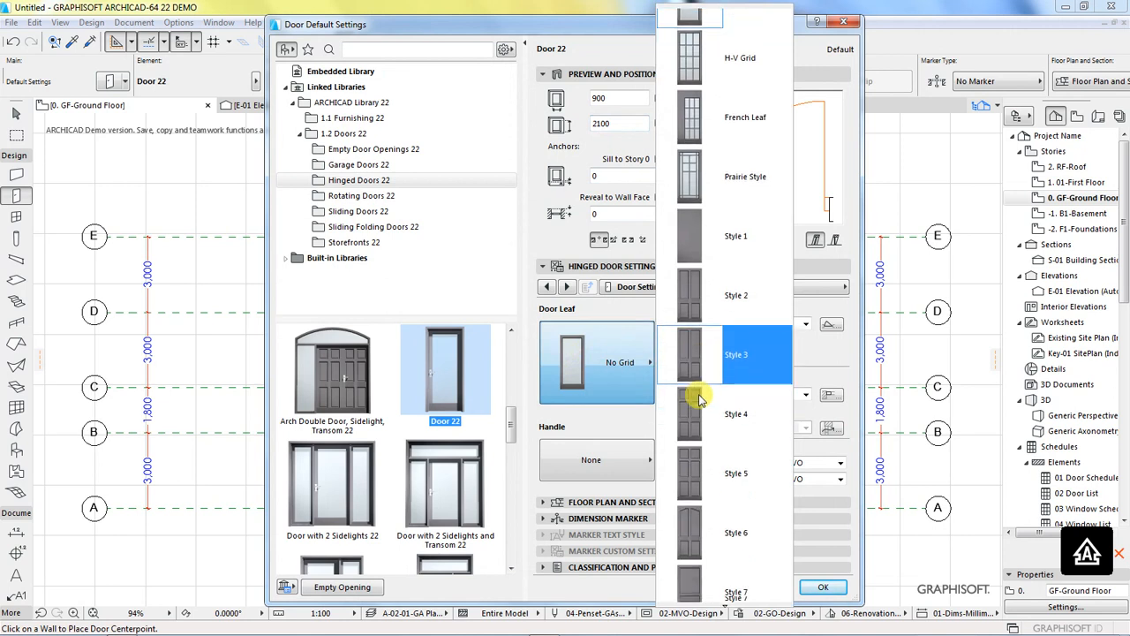
scroll(699, 399, down, 6)
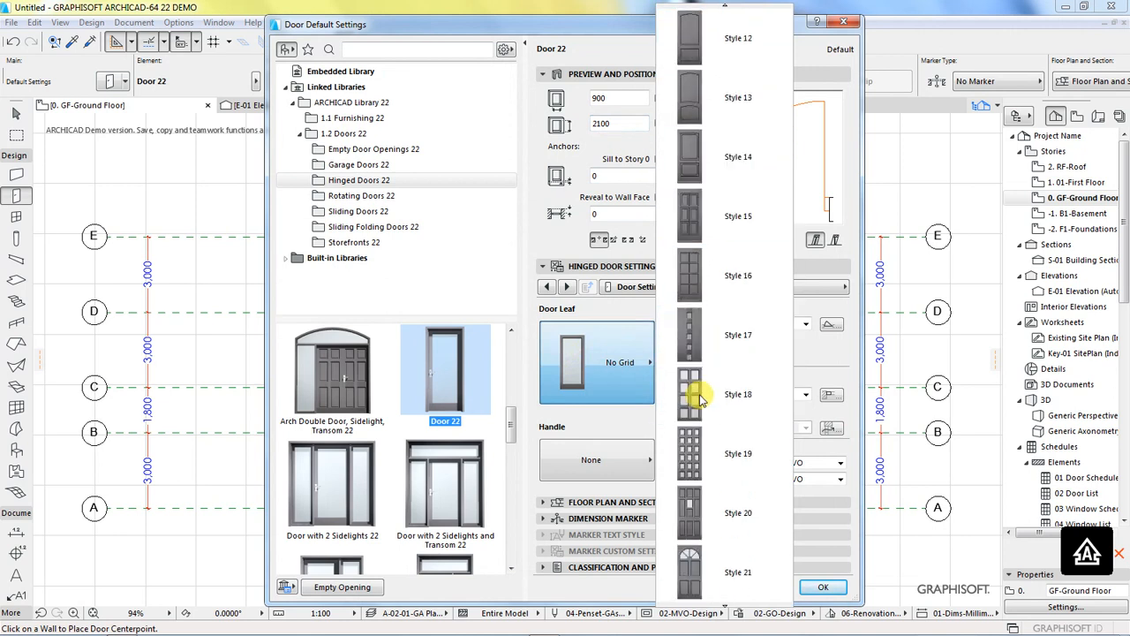
scroll(699, 400, down, 4)
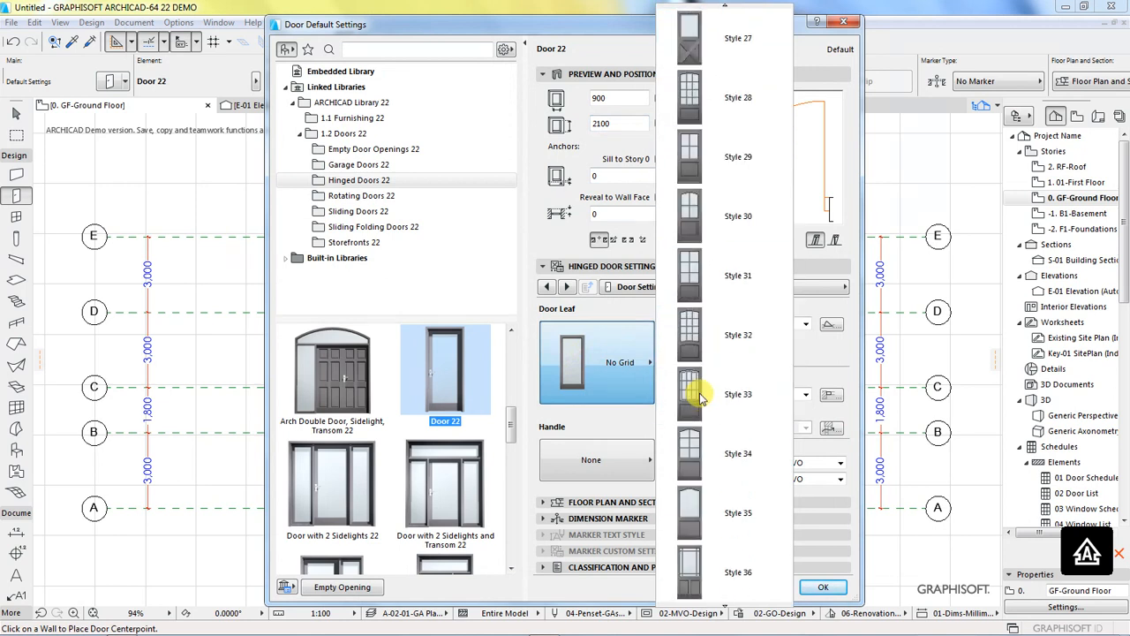
click(700, 461)
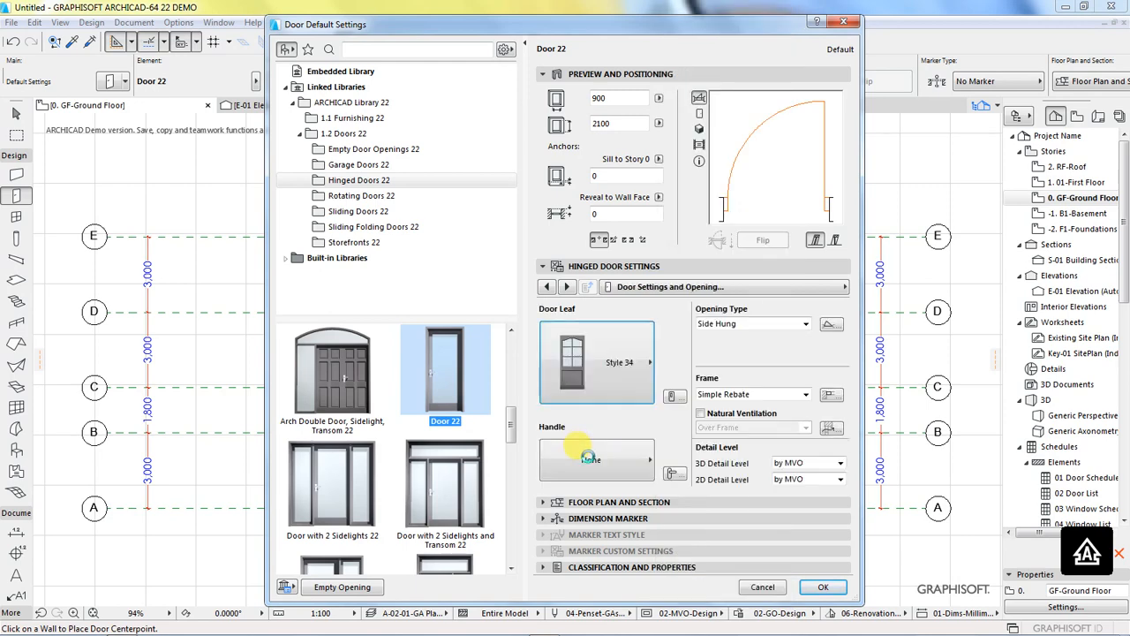
Step: Give the default door Handle 6 and accept the door settings
click(580, 463)
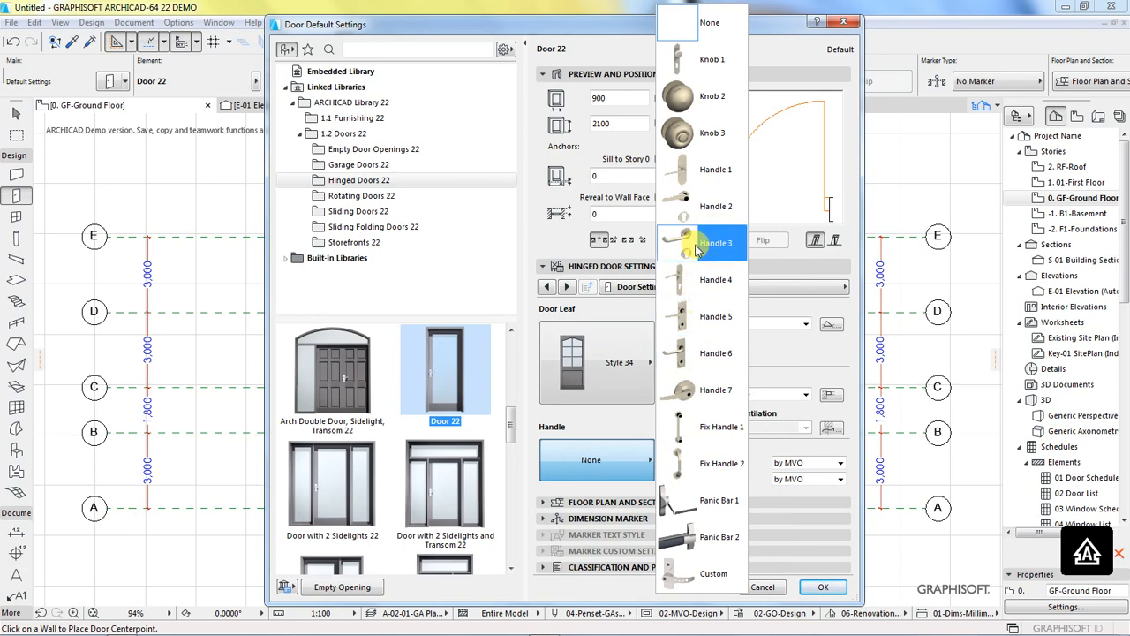
click(711, 352)
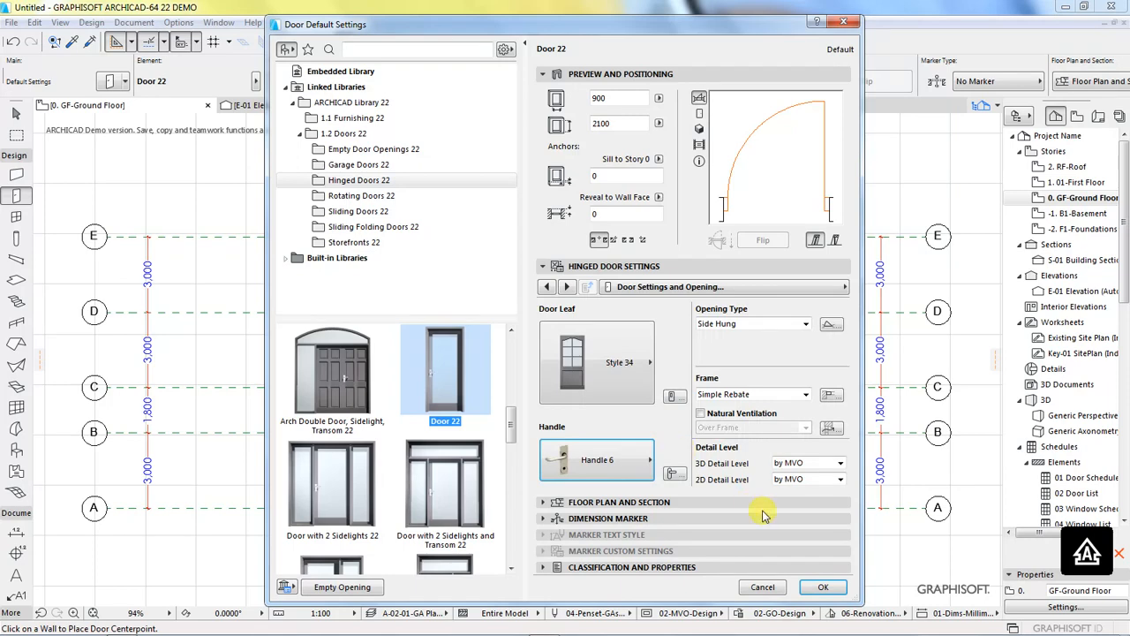
click(816, 587)
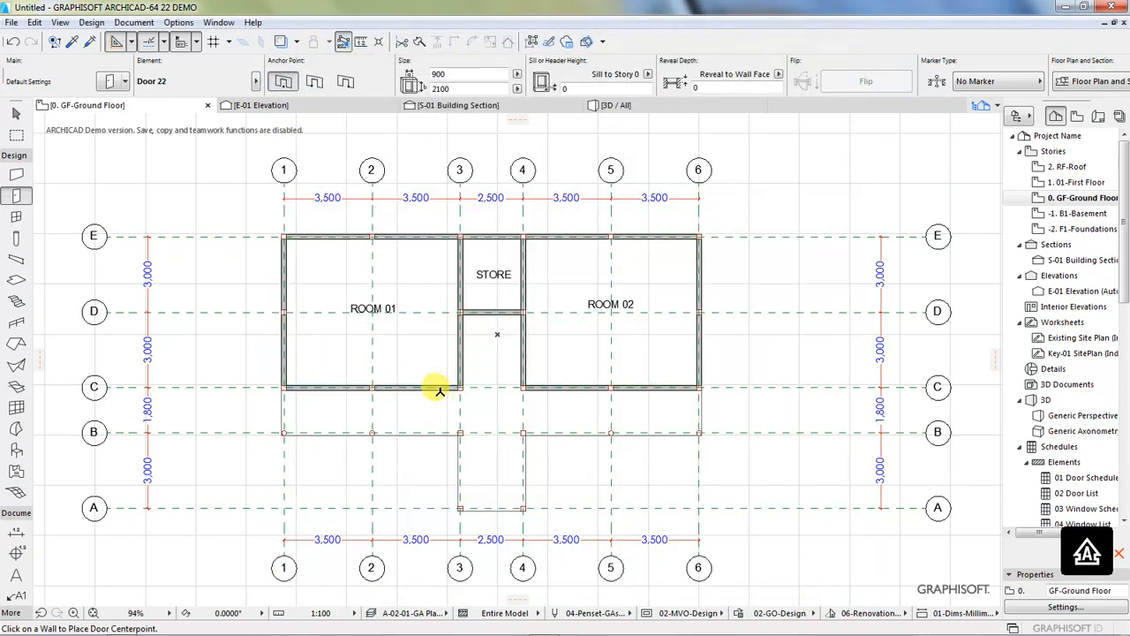
Step: Place a door in ROOM 01's wall on grid line C near grid 3, hinged on the grid 3 side and opening into the room
scroll(439, 389, up, 5)
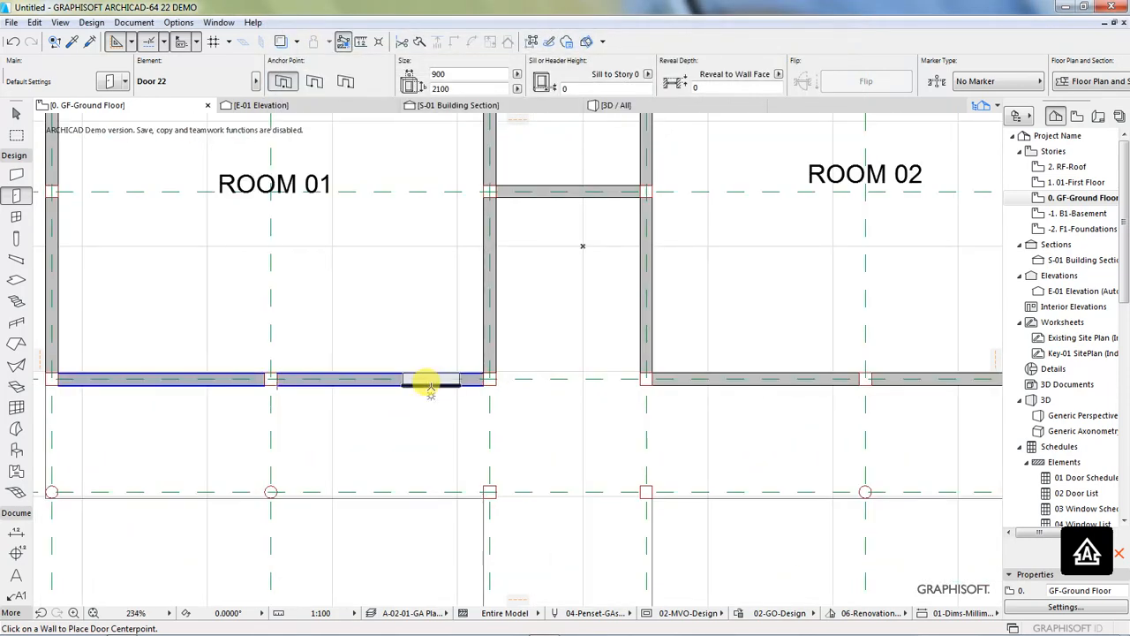
click(433, 386)
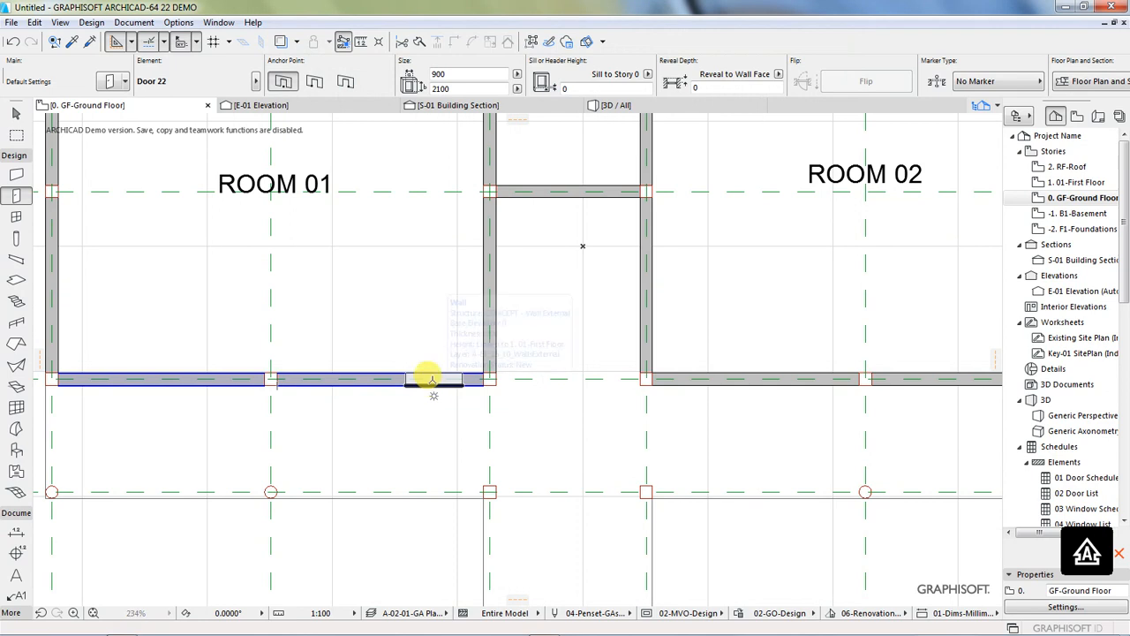
click(556, 277)
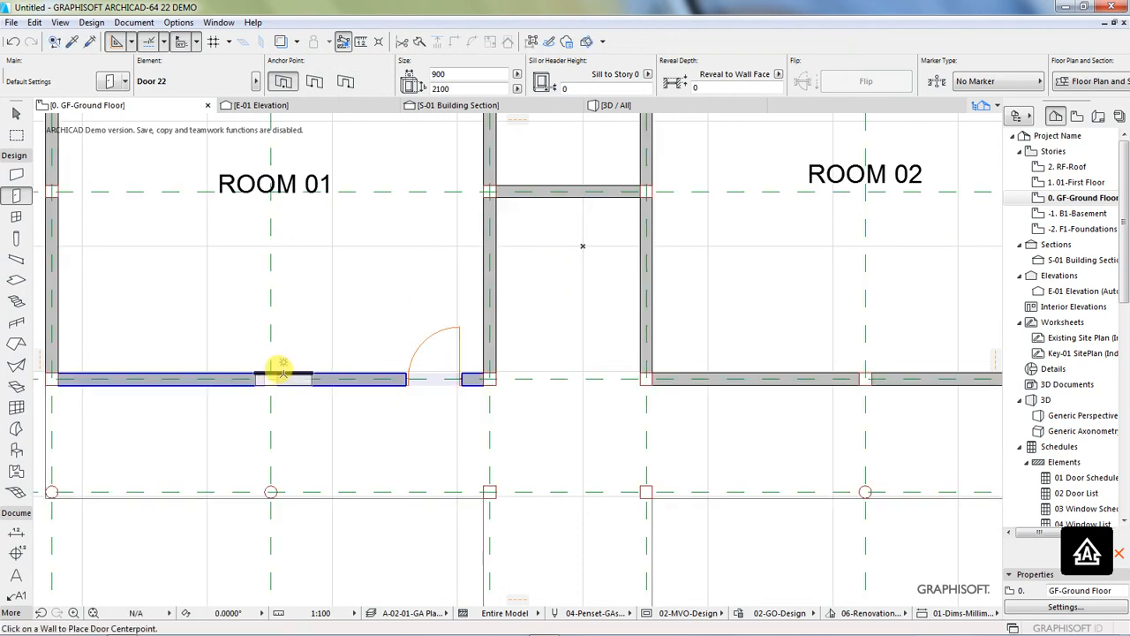
Step: Place a door in ROOM 02's wall on grid line C near grid 4, hinged on the grid 4 side and opening into the room
scroll(211, 380, down, 5)
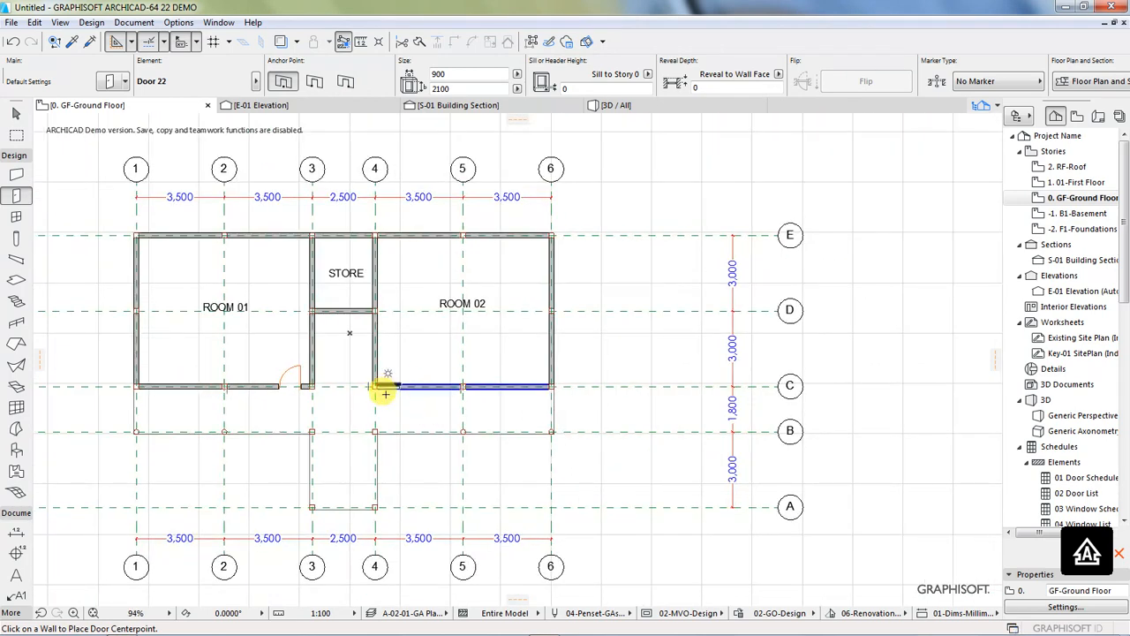
scroll(380, 395, up, 1)
scroll(381, 395, up, 3)
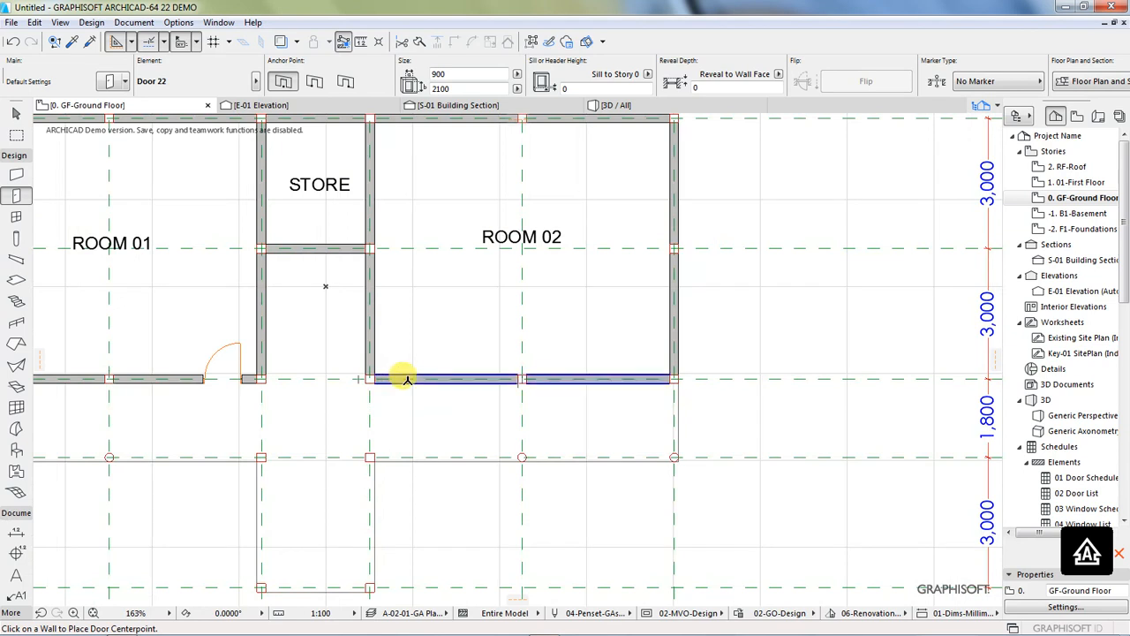
click(412, 378)
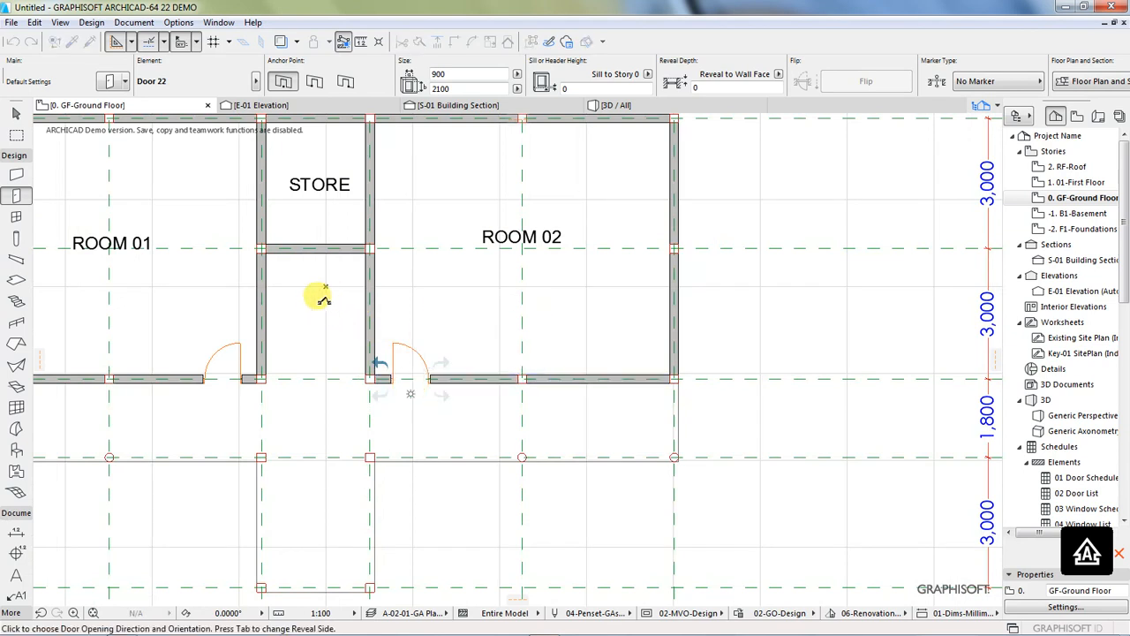
scroll(327, 346, down, 2)
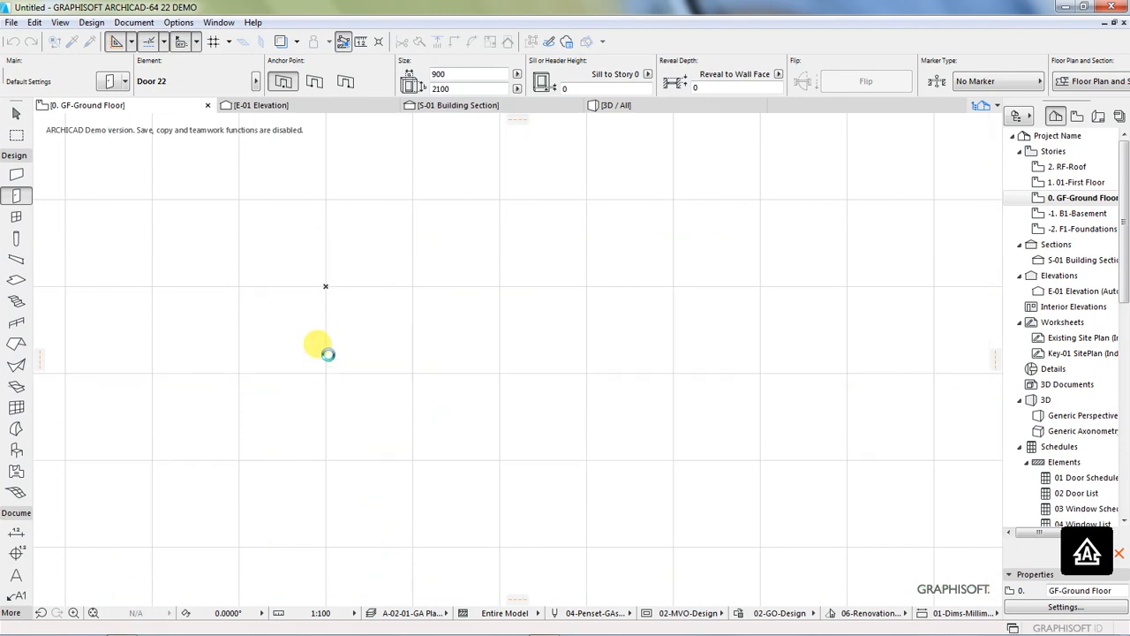
Step: Place a door in the STORE wall on grid line D near grid 4, hinged on the grid 4 side and opening out of the store
scroll(429, 353, down, 1)
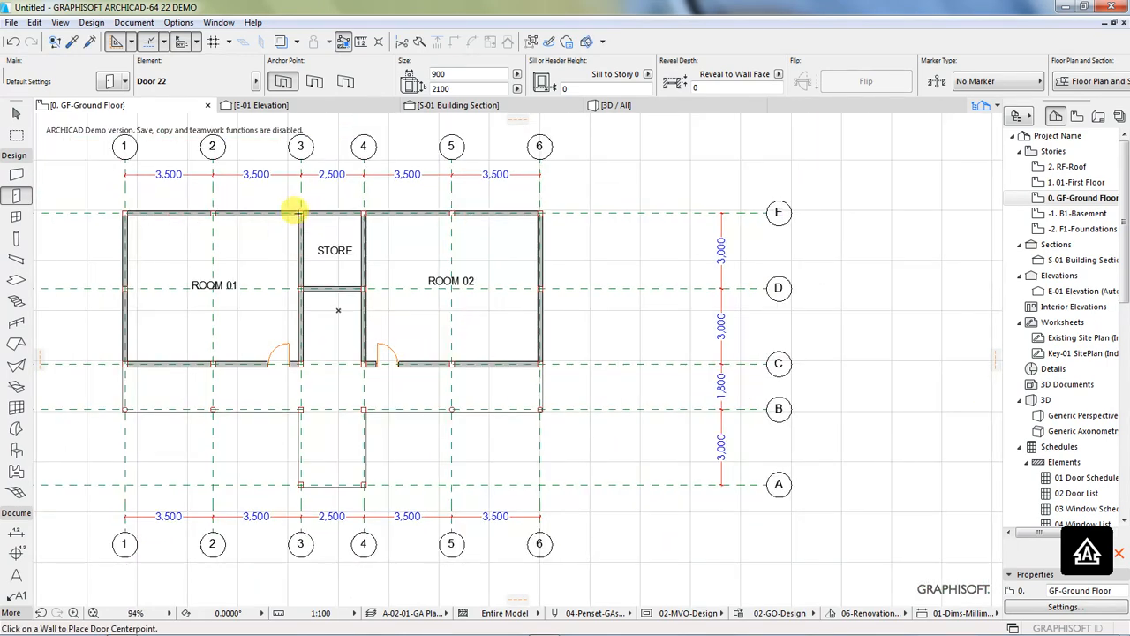
scroll(295, 215, up, 2)
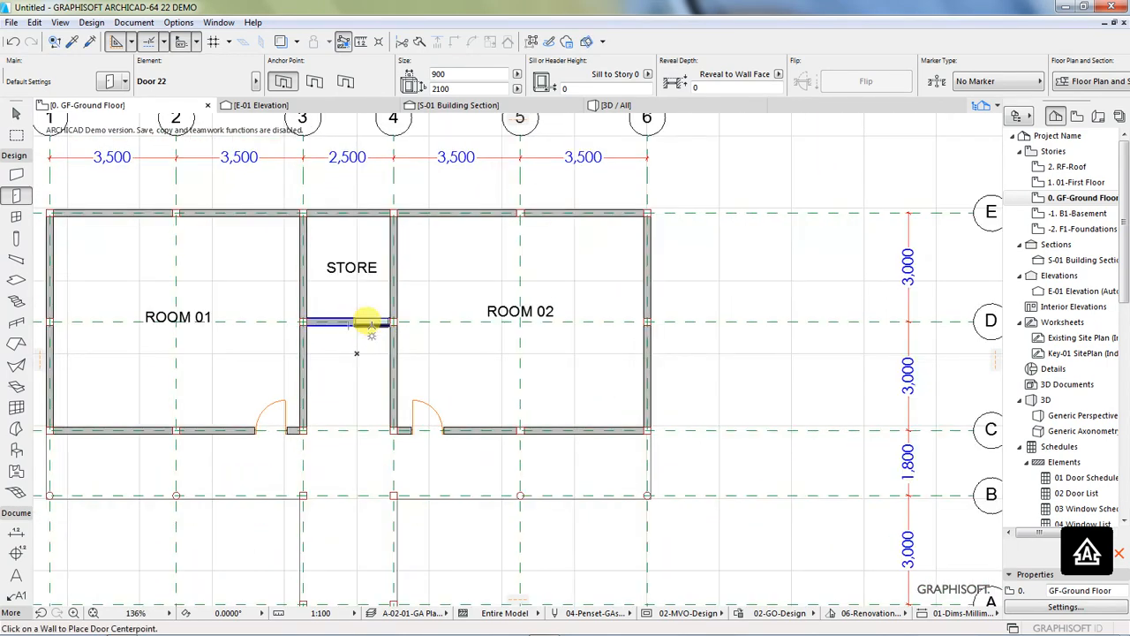
click(364, 323)
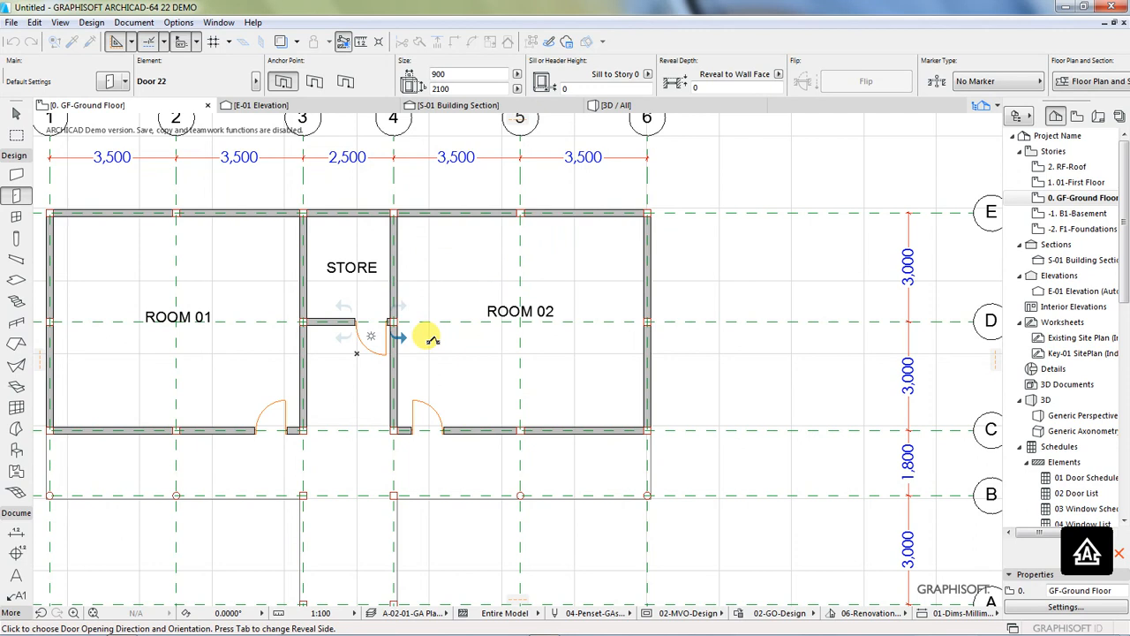
click(430, 338)
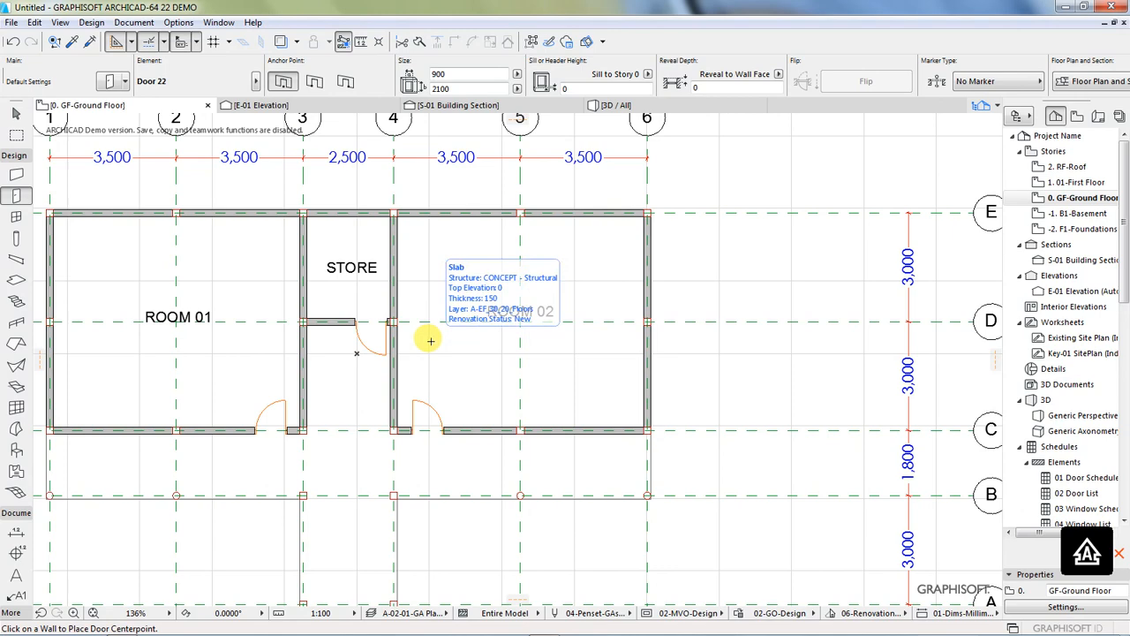
Step: Start the Window tool and set the default Window 22's sill to 750 mm and its height to 1350 mm
scroll(520, 351, down, 3)
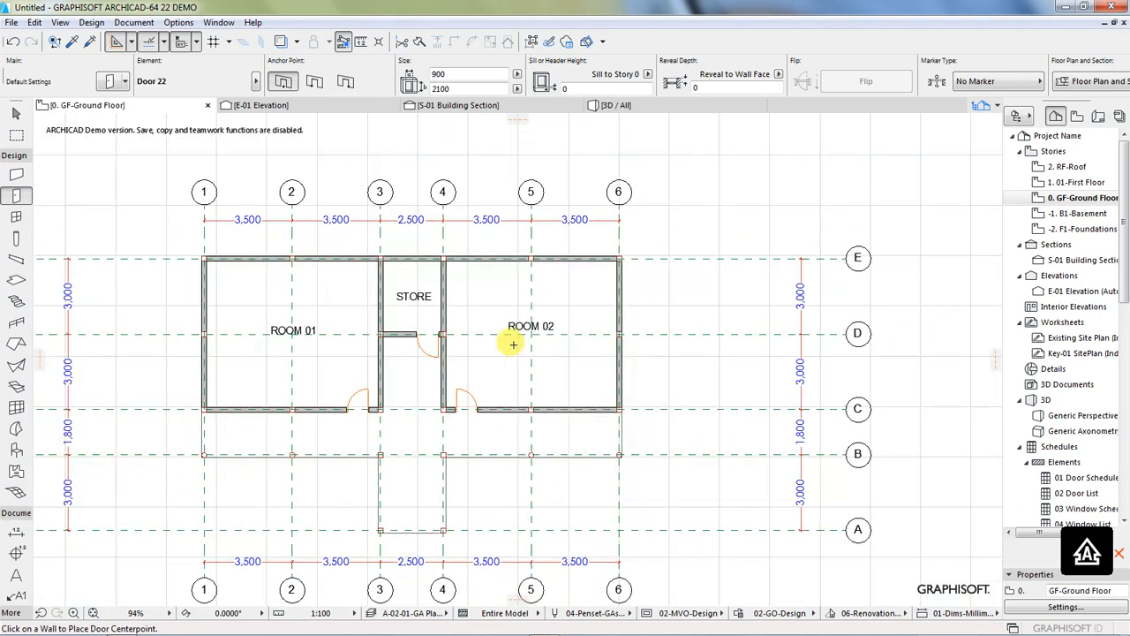
scroll(225, 346, up, 1)
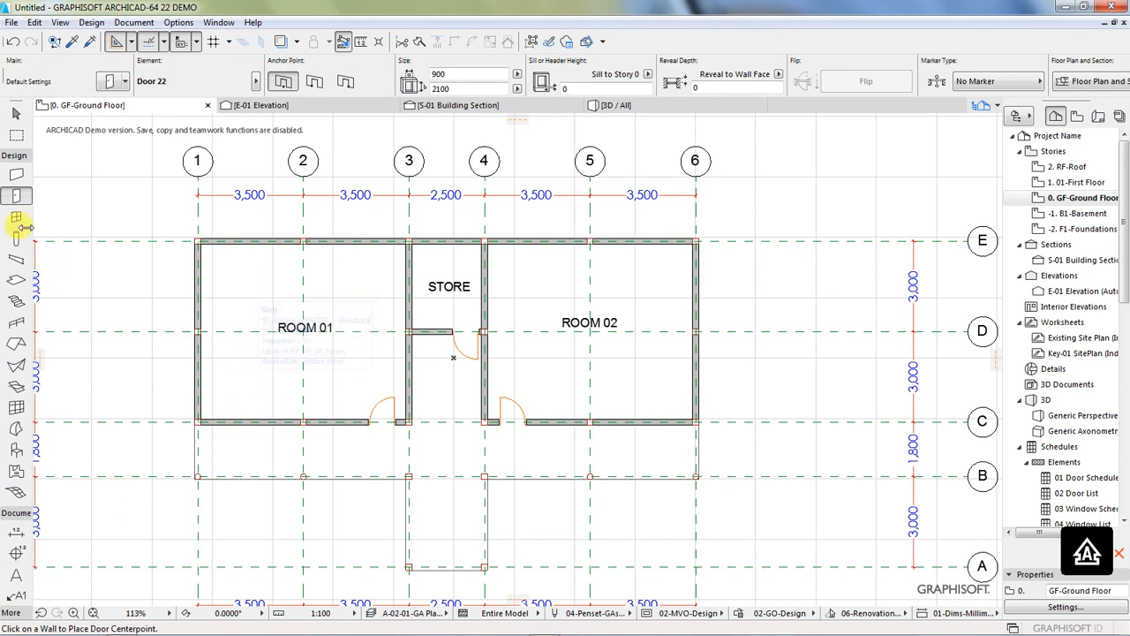
click(91, 22)
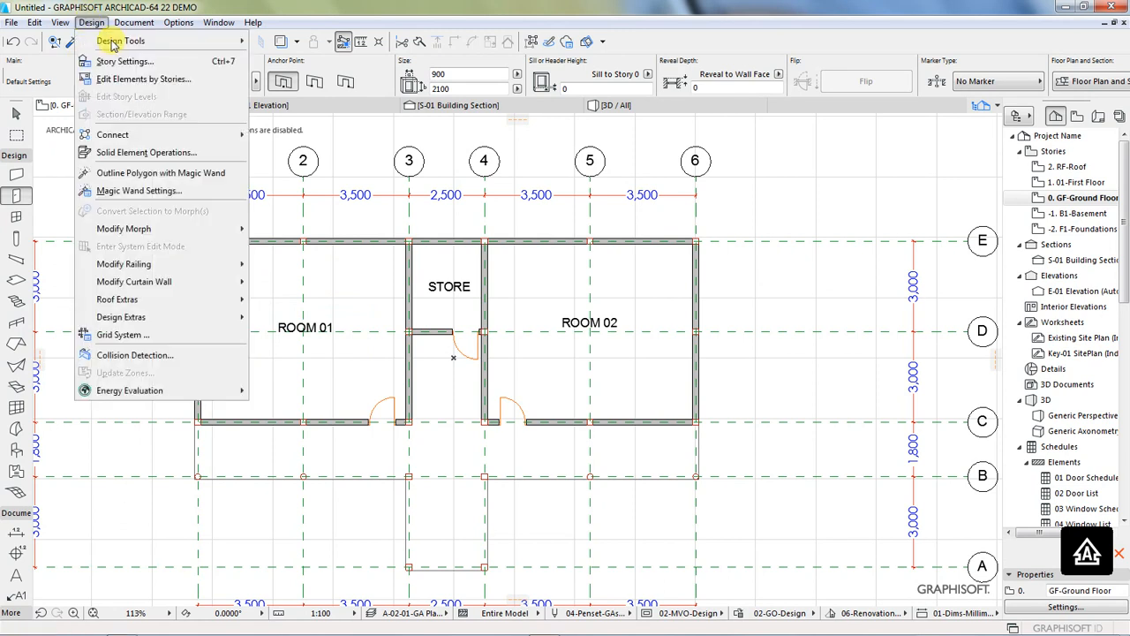
mouse_move(113, 42)
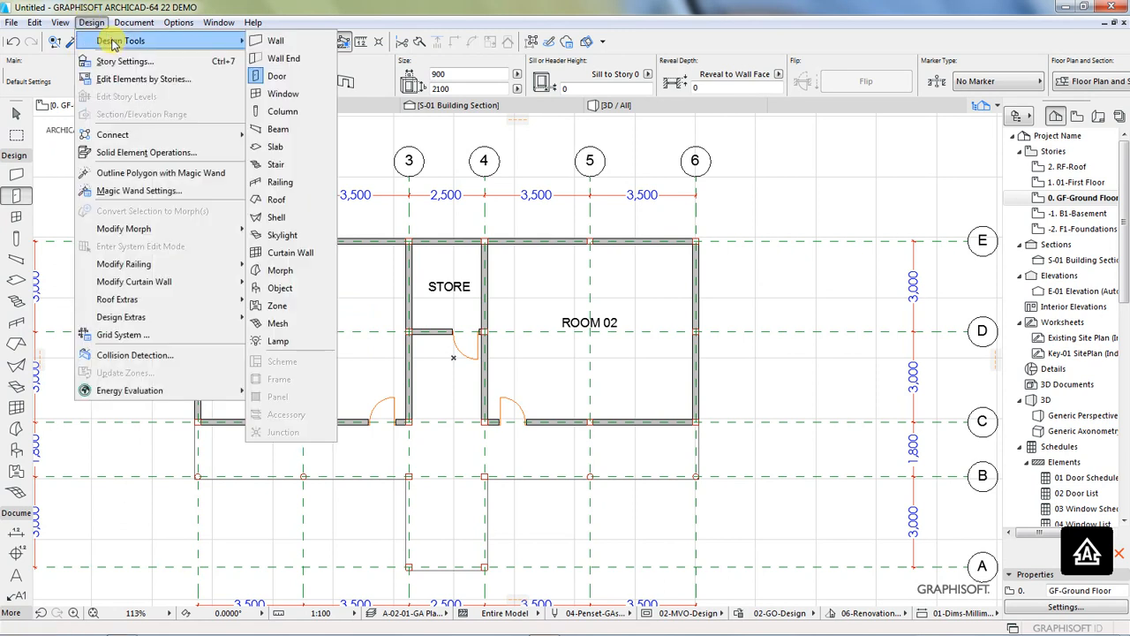
click(284, 94)
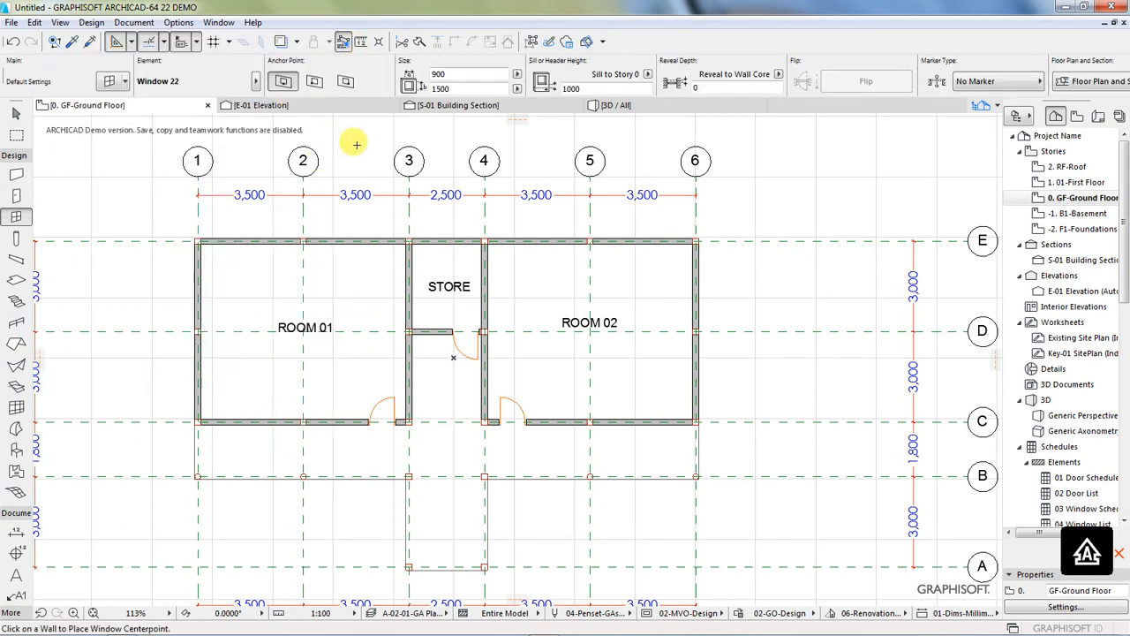
click(108, 81)
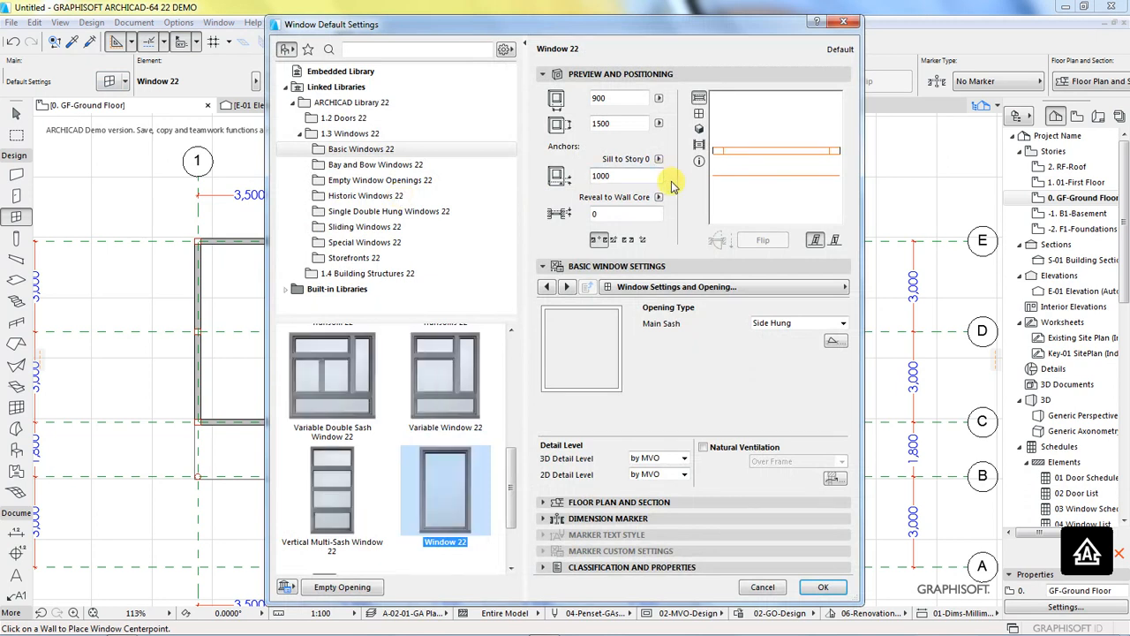
click(622, 176)
text(750)
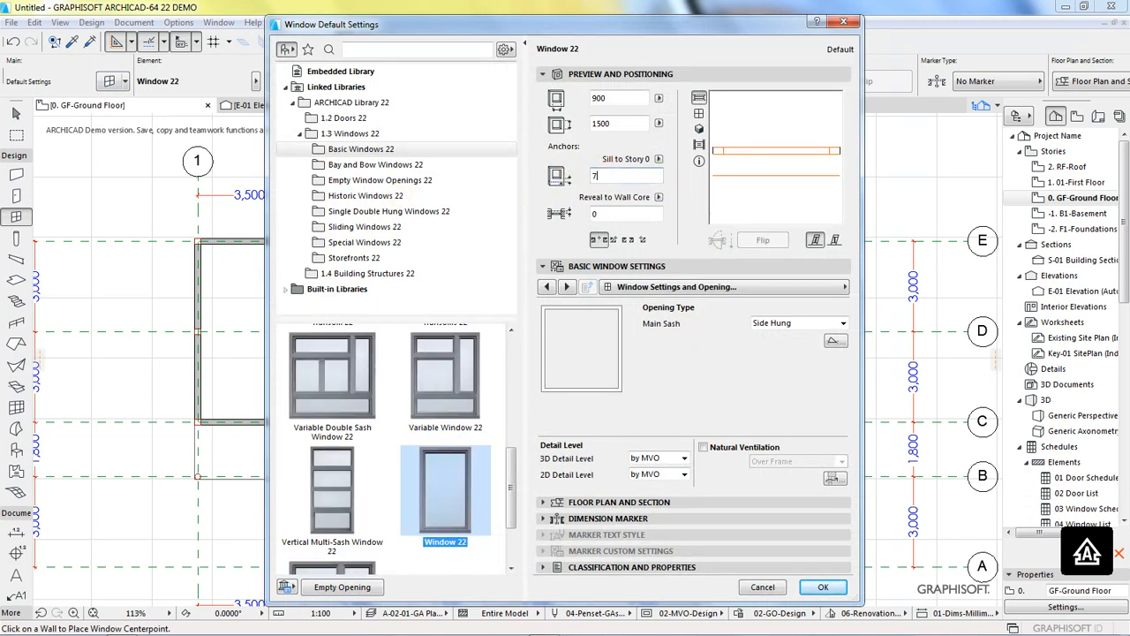
click(612, 123)
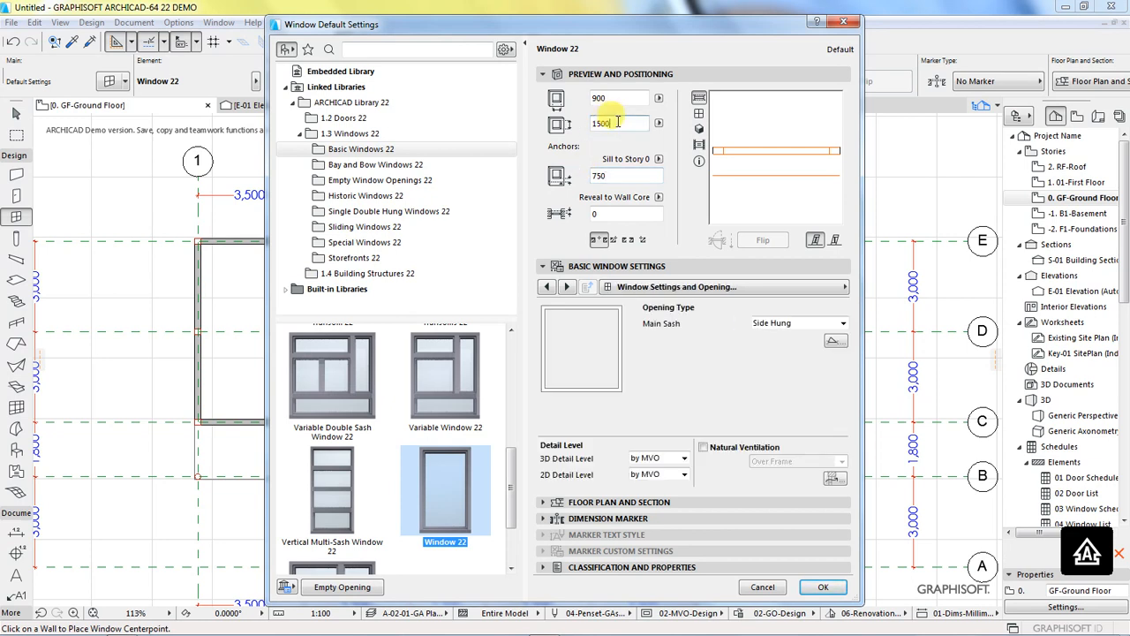
drag(576, 126, 573, 128)
text(1)
Step: Set the default window's width to 1850 mm
click(616, 99)
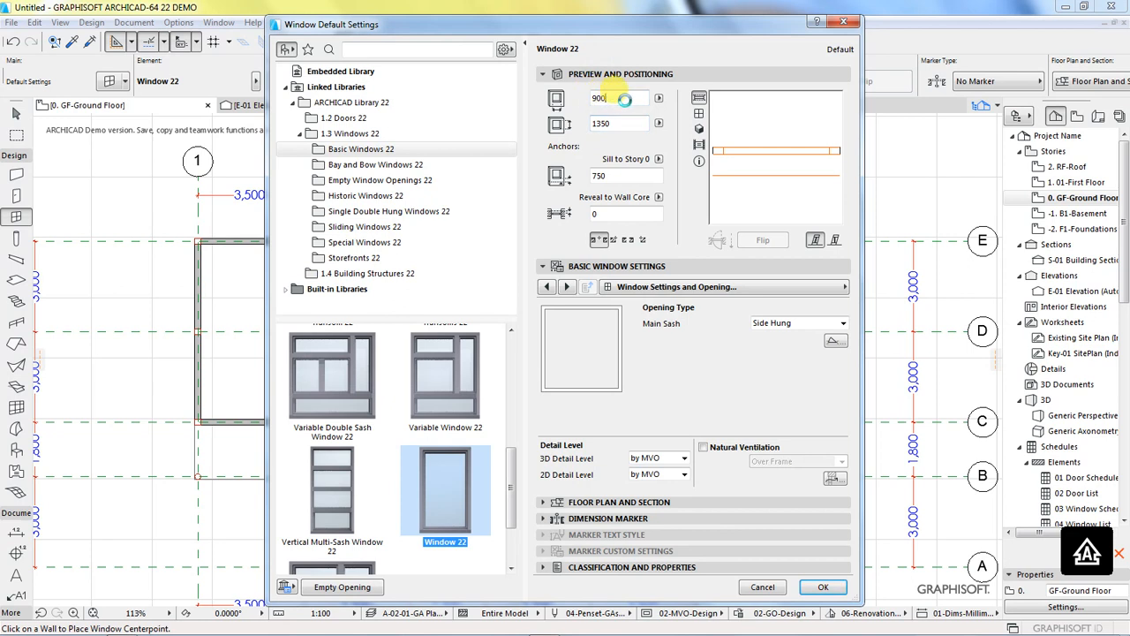
drag(613, 98, 581, 101)
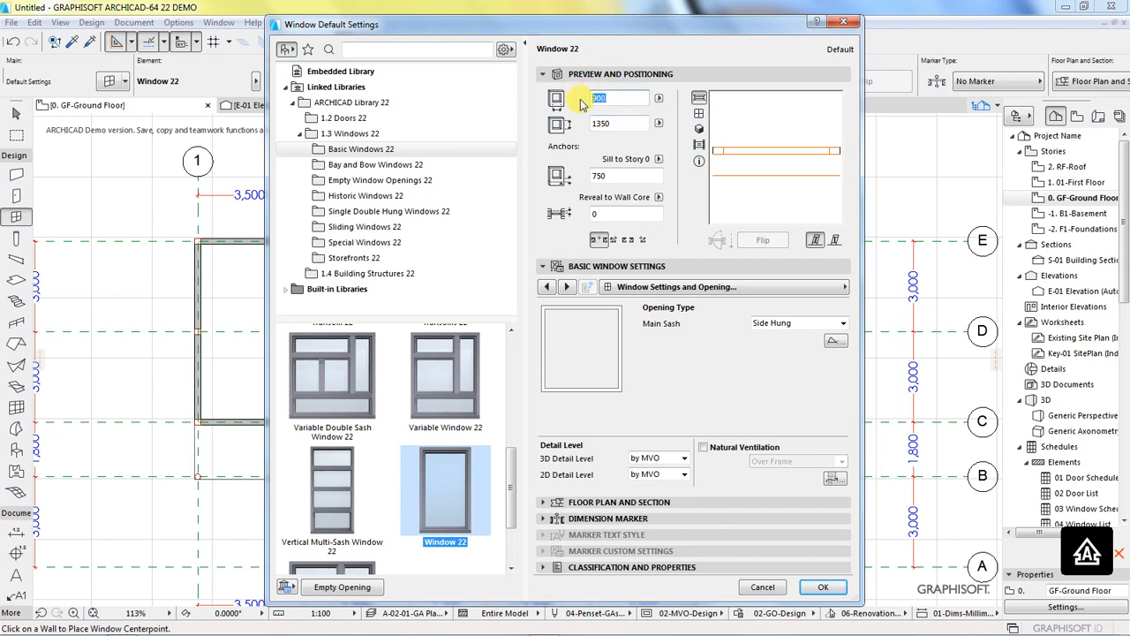
text(1850)
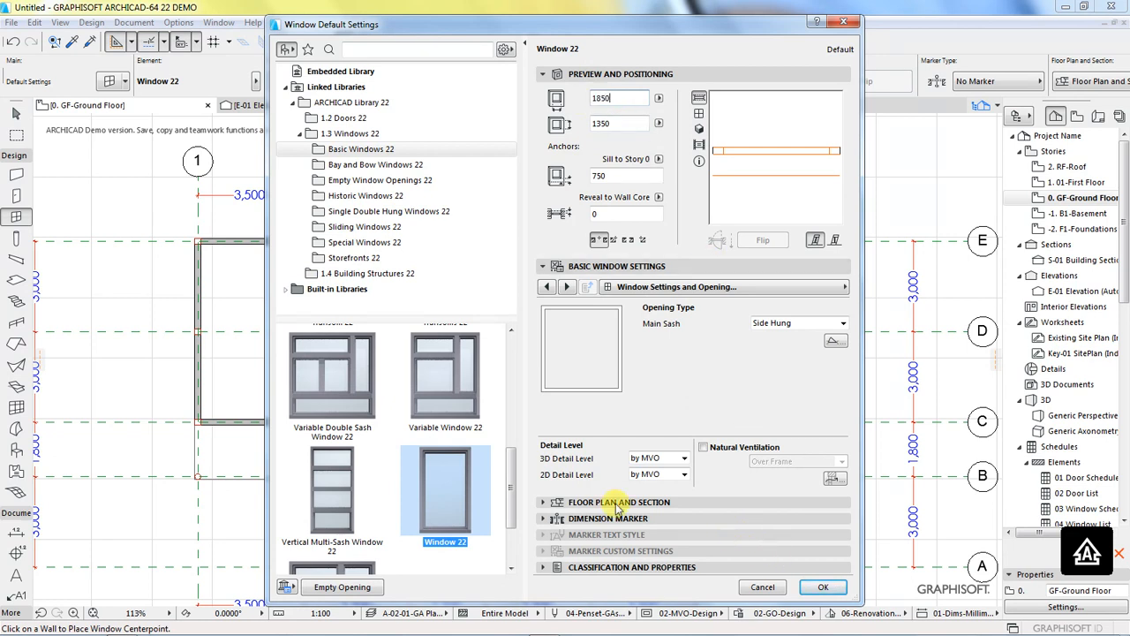
key(BackSpace)
key(BackSpace)
key(BackSpace)
key(BackSpace)
text(900)
key(BackSpace)
key(BackSpace)
key(BackSpace)
text(1850)
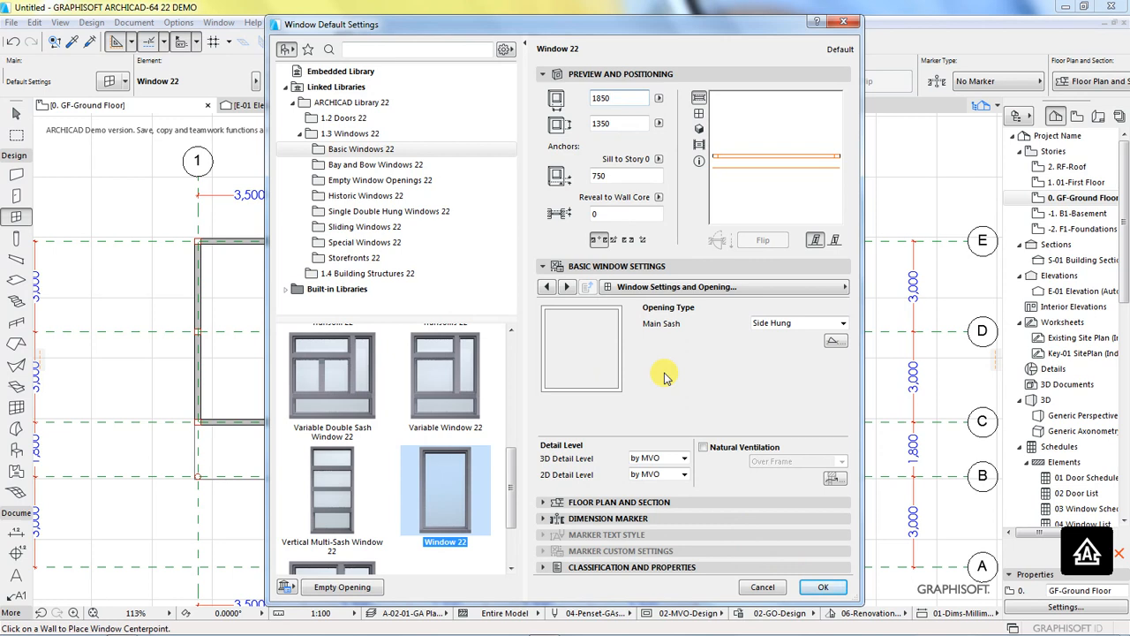
Step: Set the default window's main sash to Fixed Sash and its sash type to H-V Grid, with 3 panes vertically and 4 horizontally
click(843, 323)
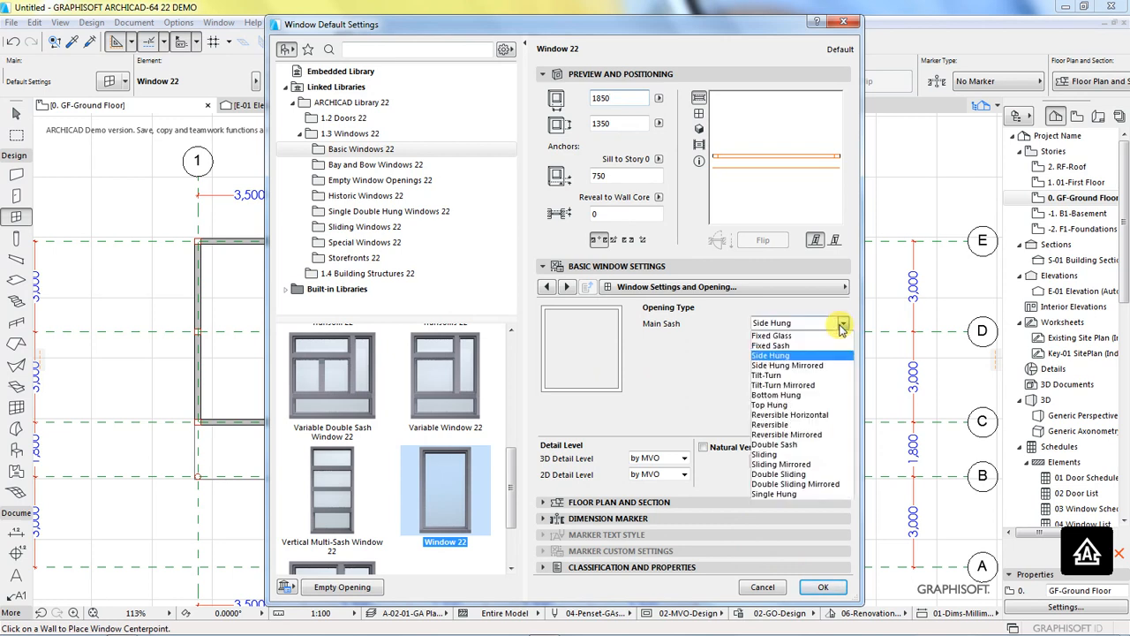
click(780, 346)
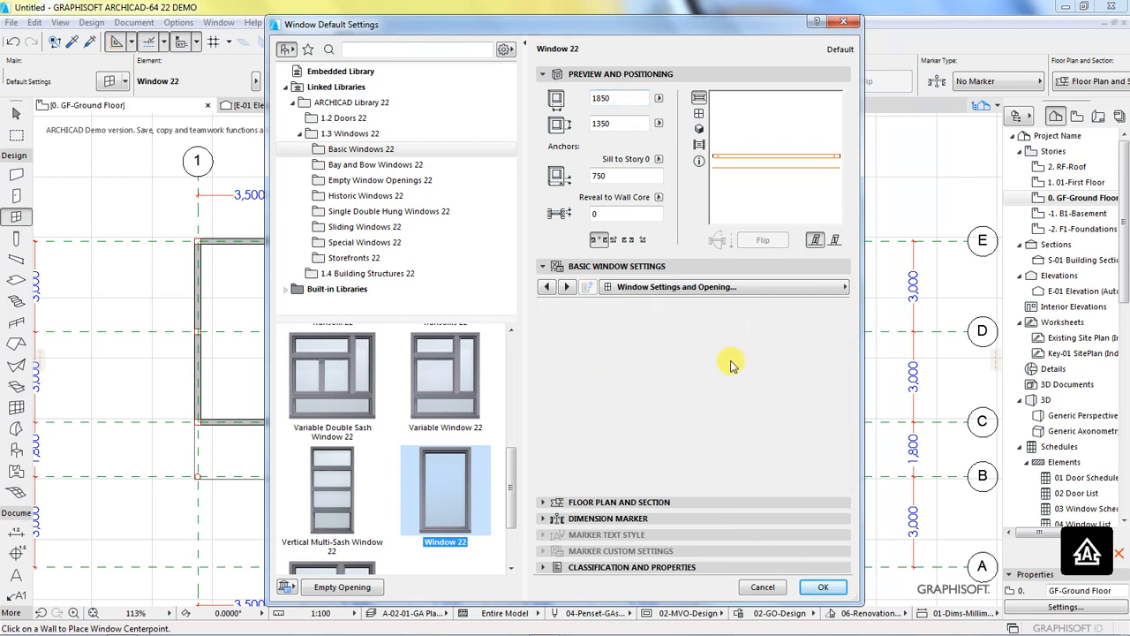
click(844, 287)
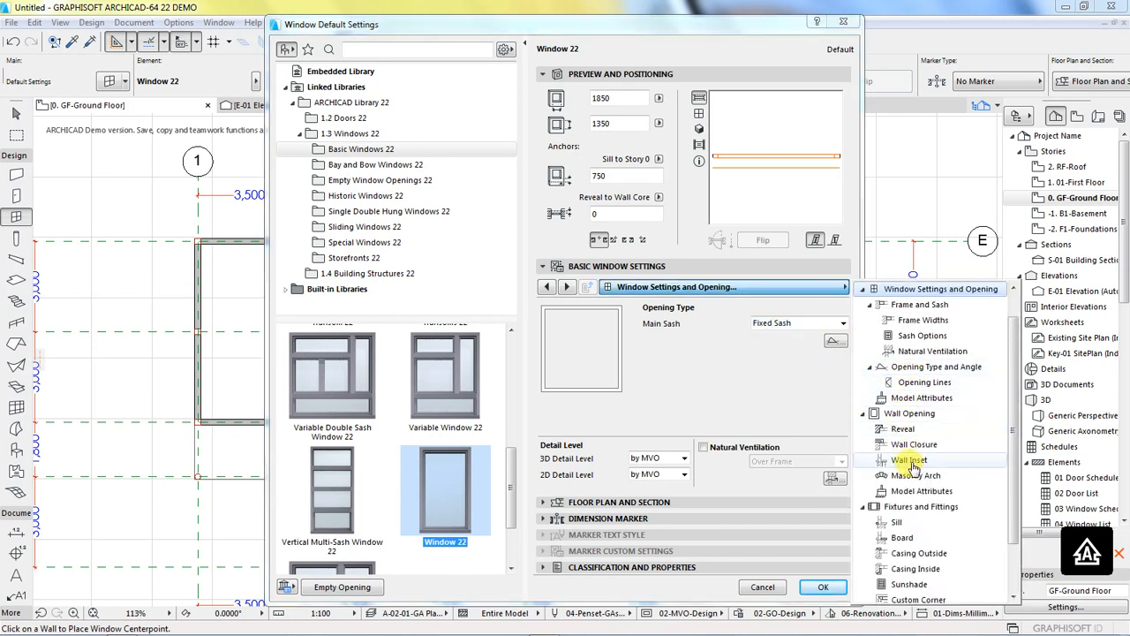
click(910, 337)
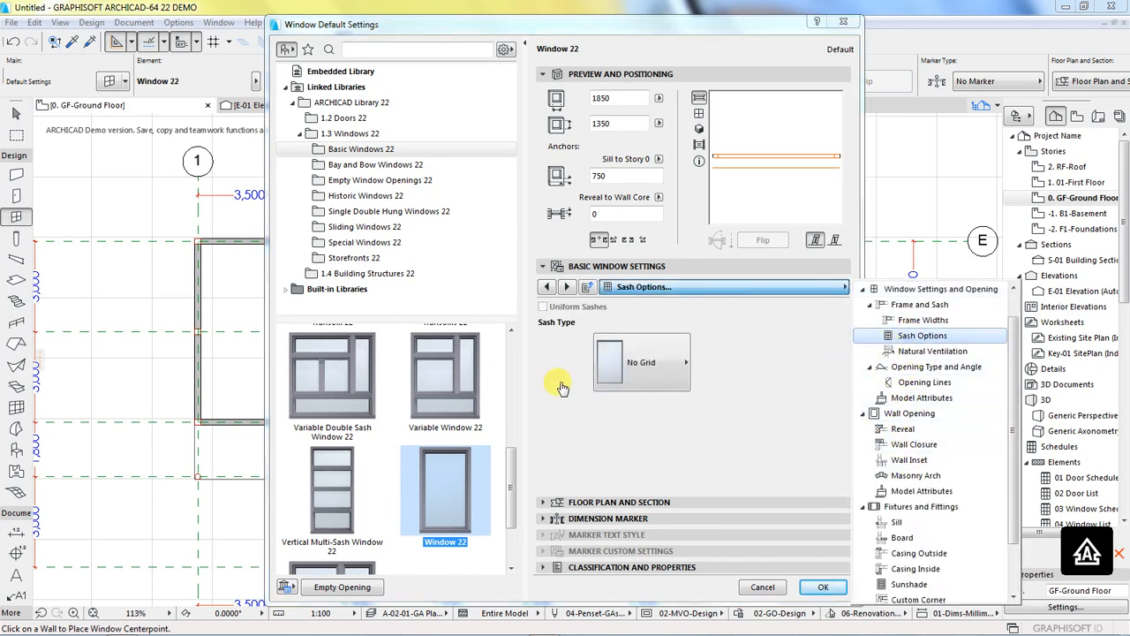
click(630, 367)
click(626, 372)
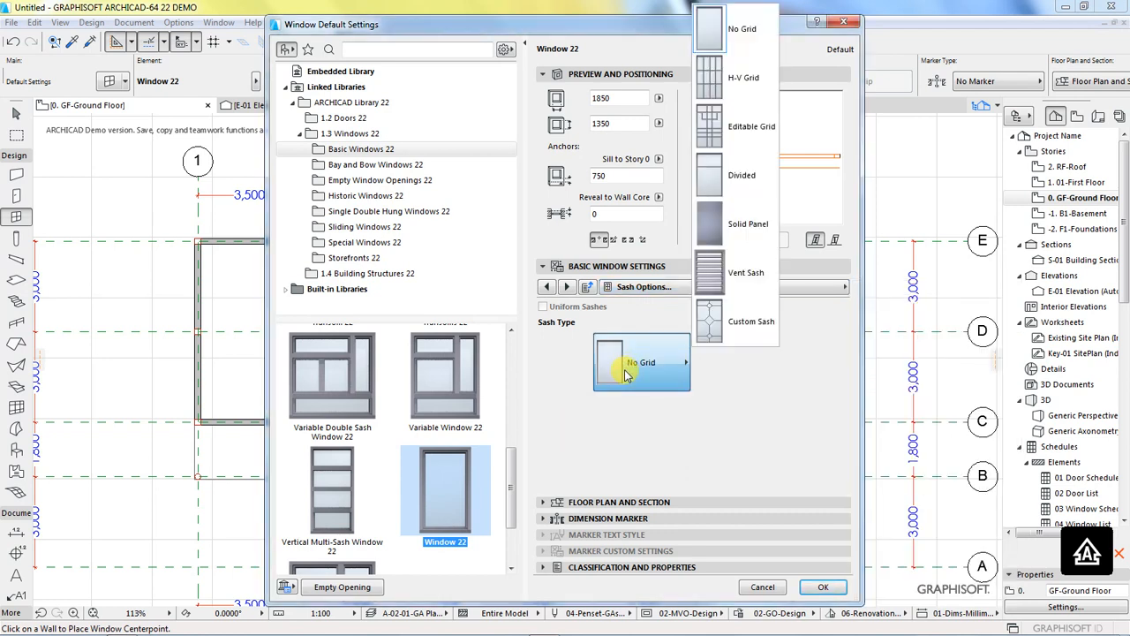
click(741, 80)
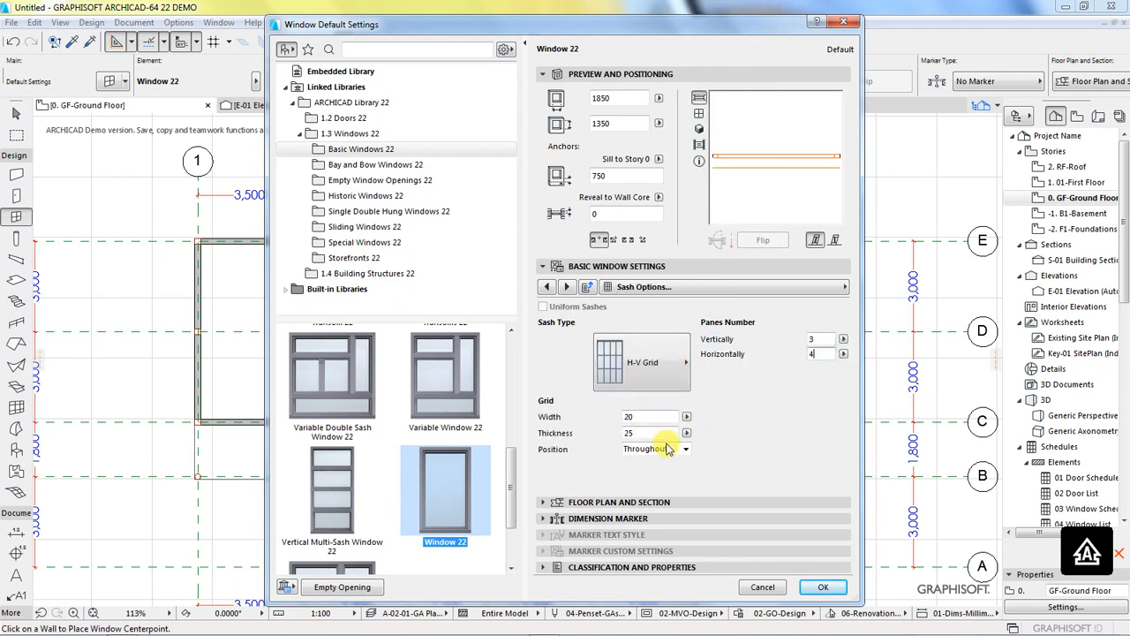
click(820, 588)
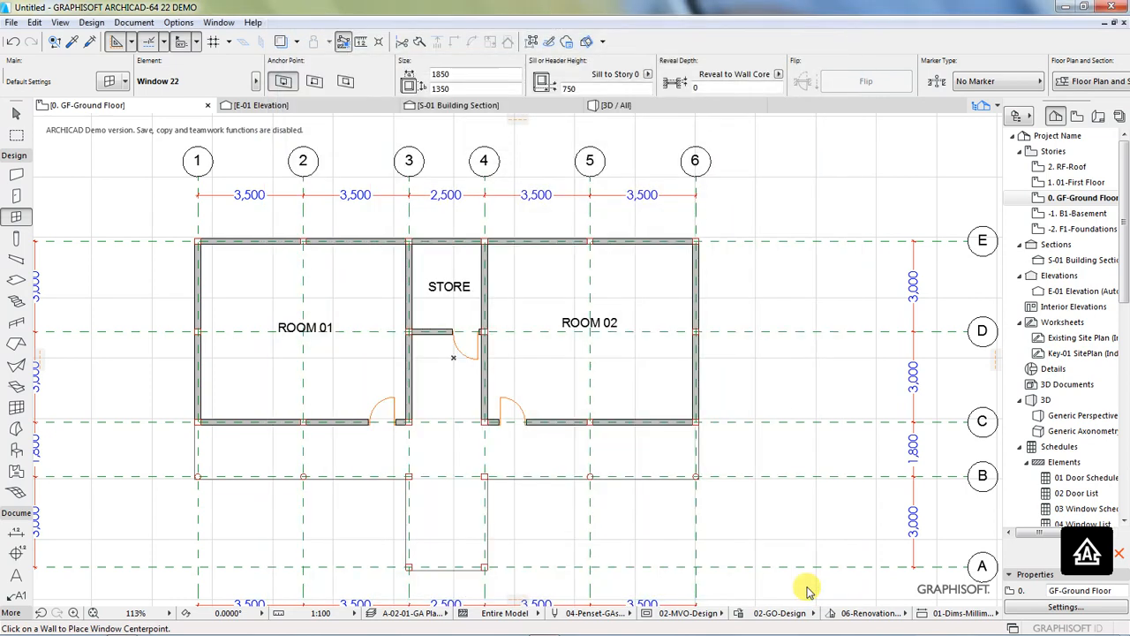
Step: Place two windows facing outward in ROOM 01's wall on grid line E, one midway between grids 1 and 2, one between grids 2 and 3
click(252, 237)
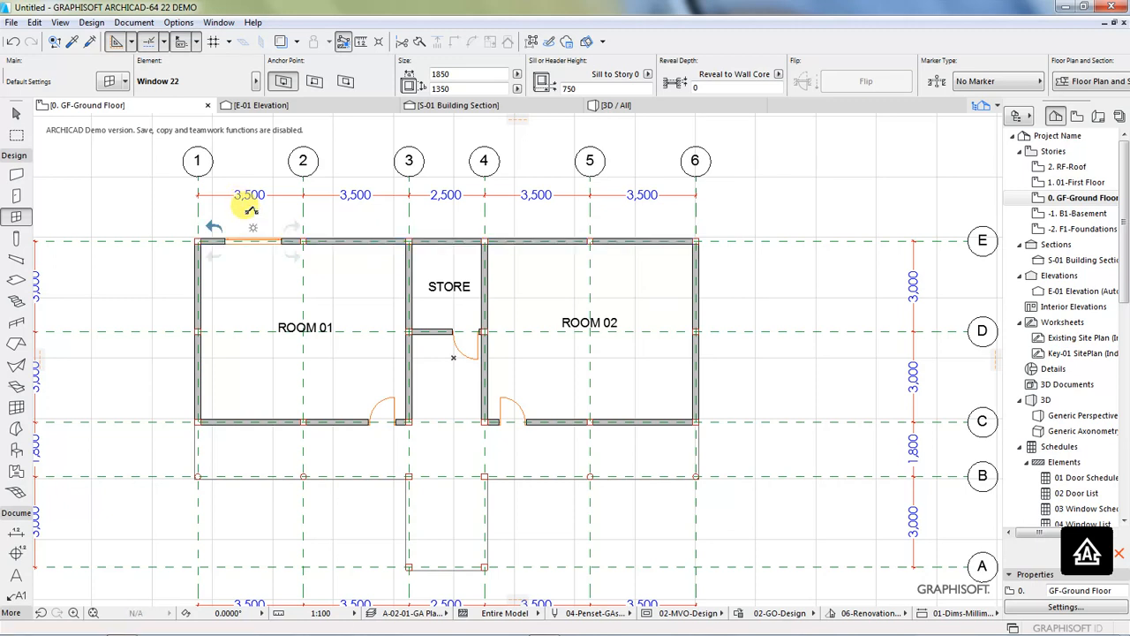
click(252, 209)
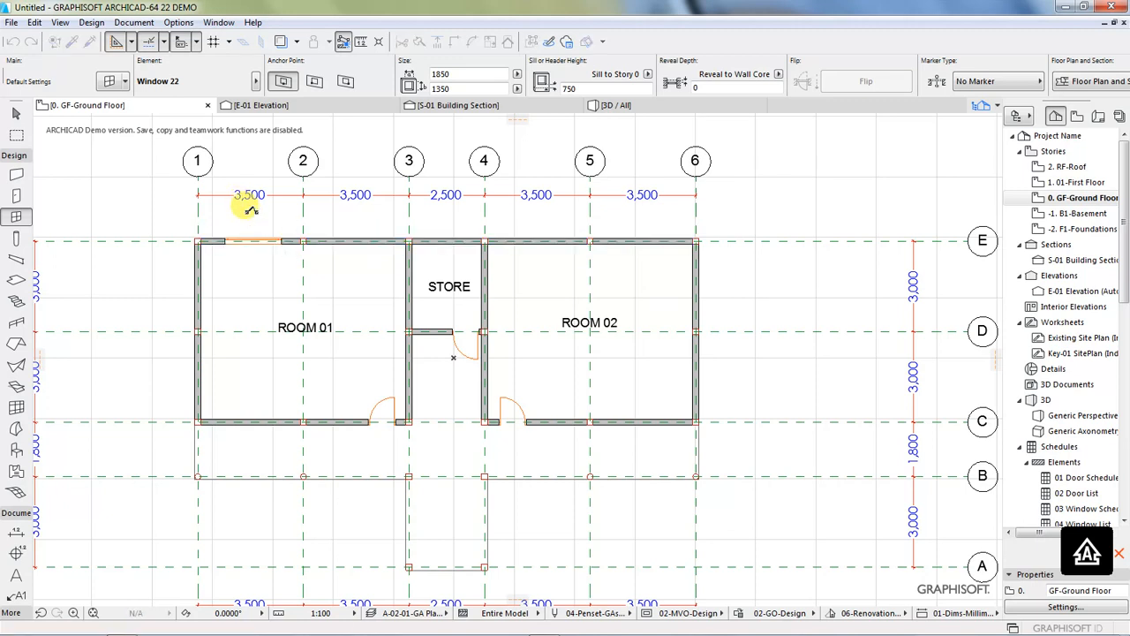
click(362, 236)
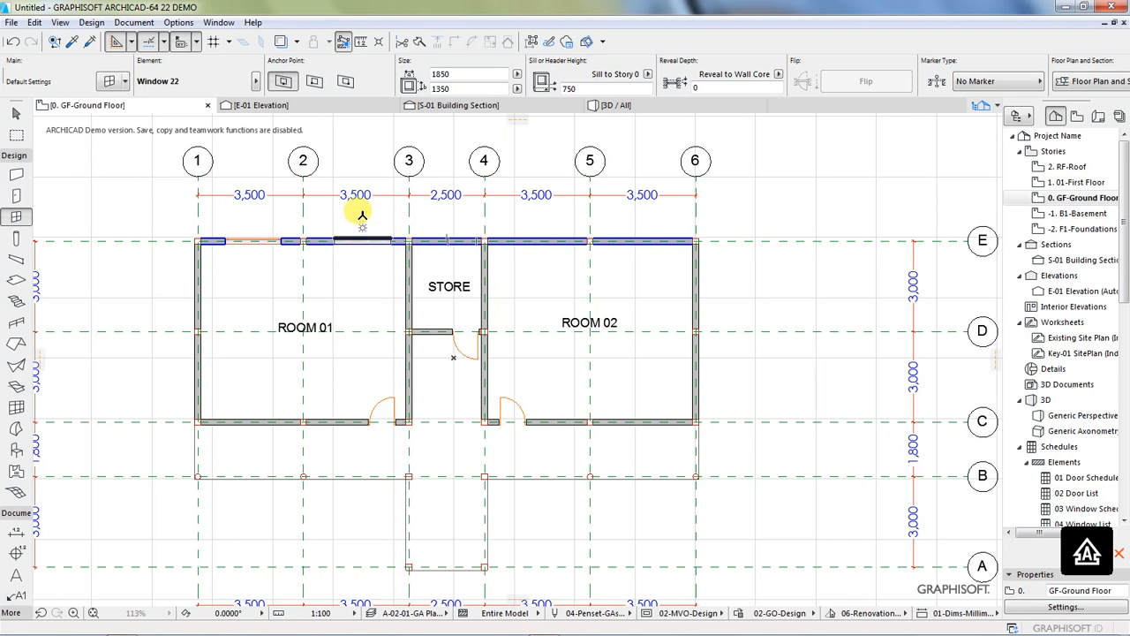
click(362, 213)
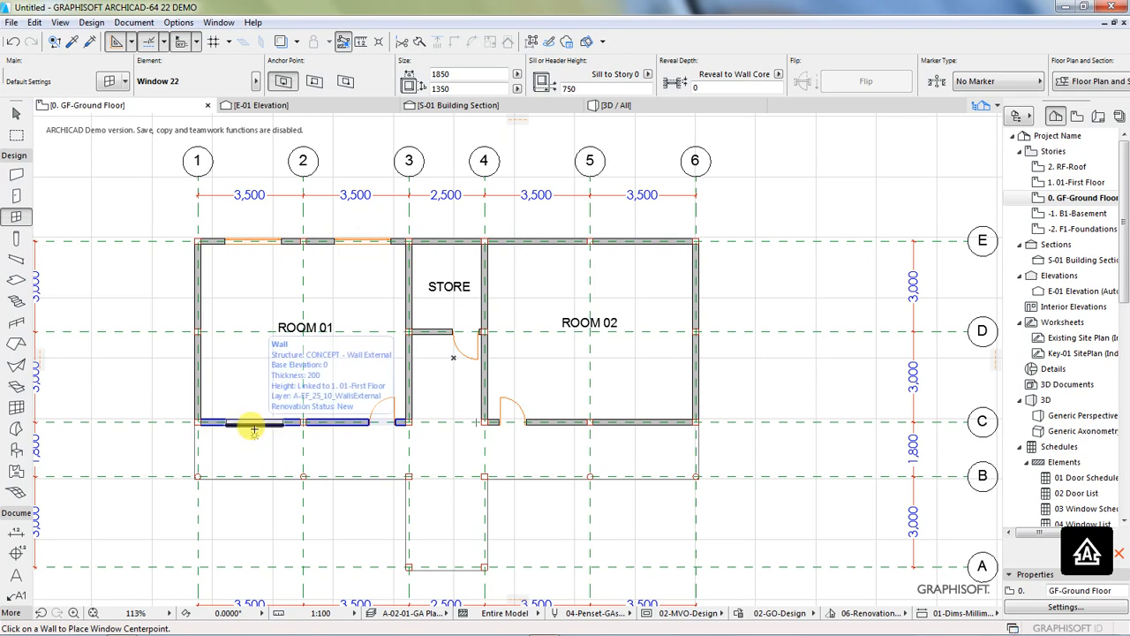
Step: Place two windows facing outward in the walls on grid line C, one between grids 1 and 2 and one between grids 5 and 6
click(254, 427)
click(254, 451)
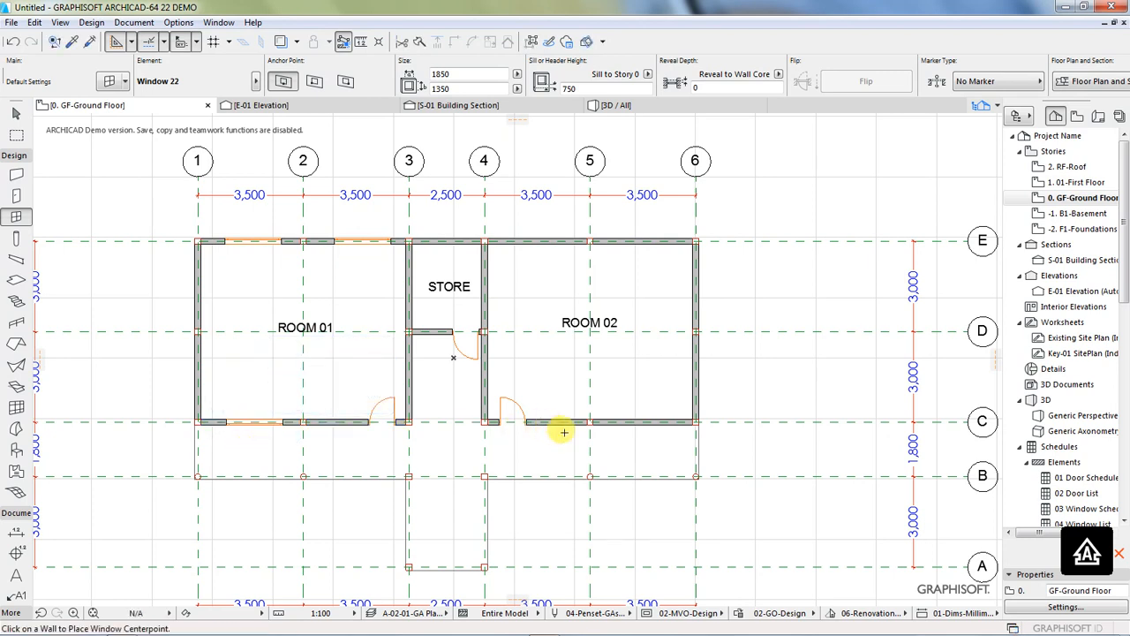
click(642, 427)
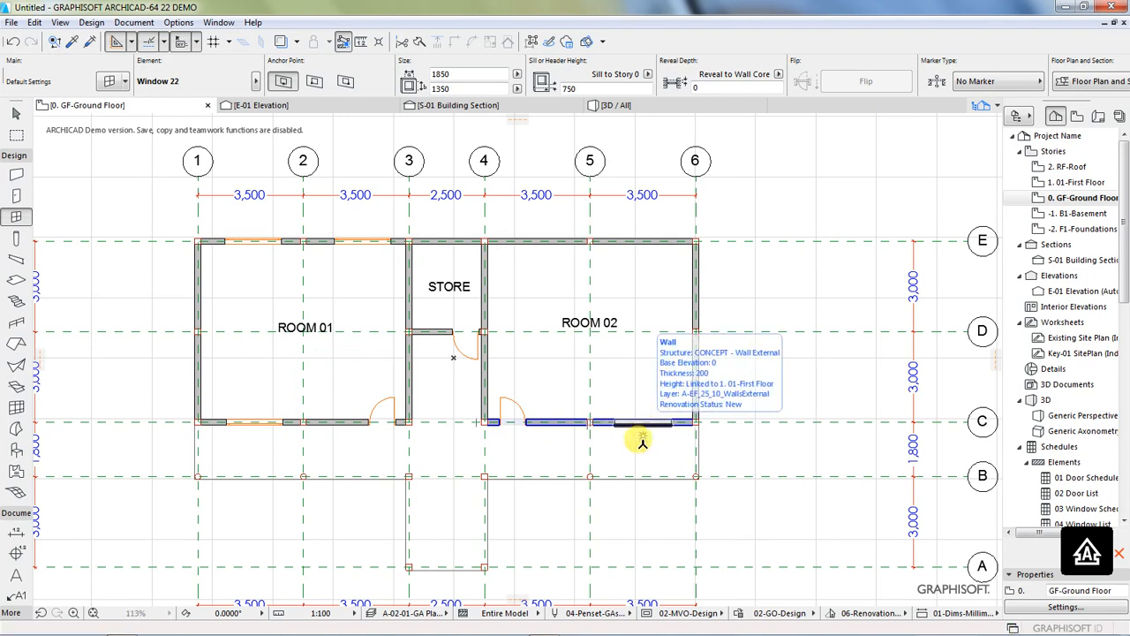
click(642, 451)
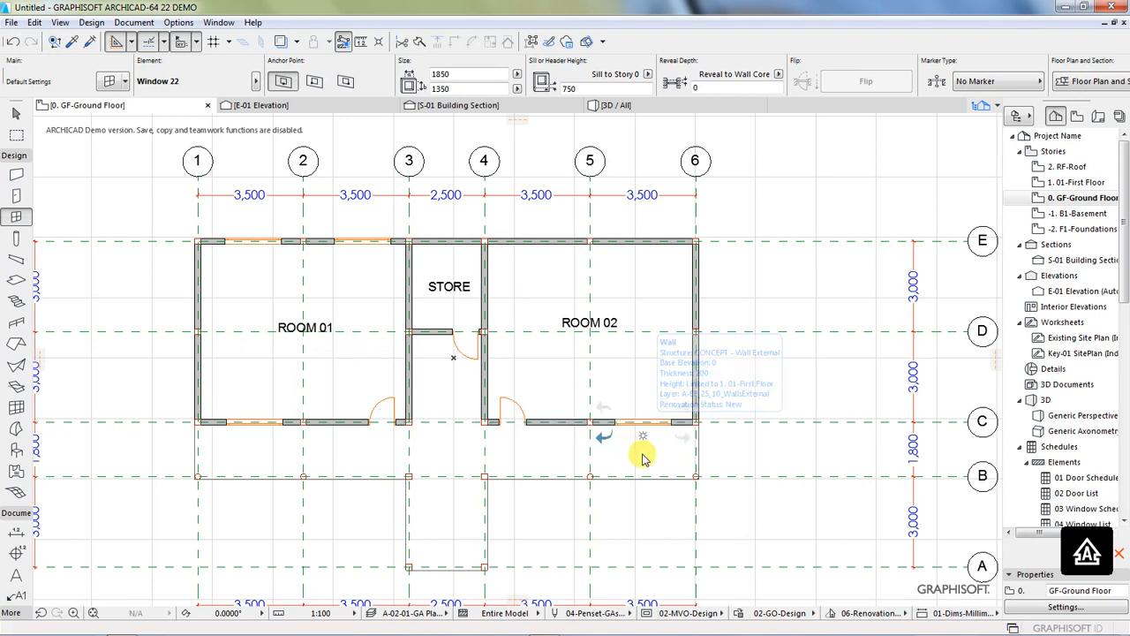
Step: Place two windows facing outward in ROOM 02's wall on grid line E, one between grids 5 and 6, one between grids 4 and 5
click(642, 209)
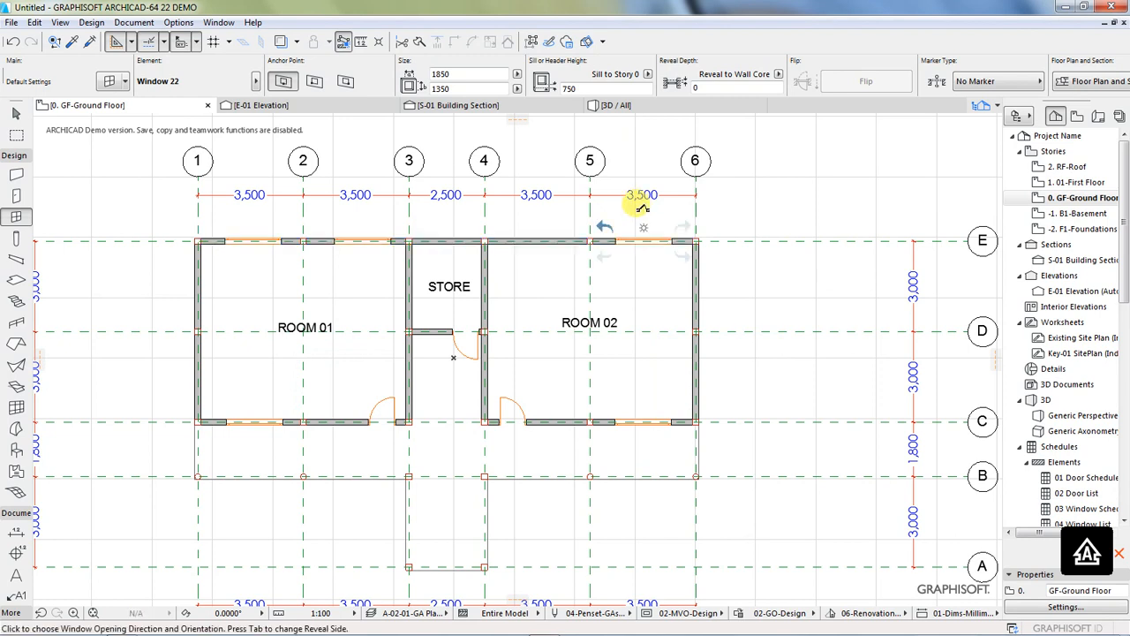
click(641, 208)
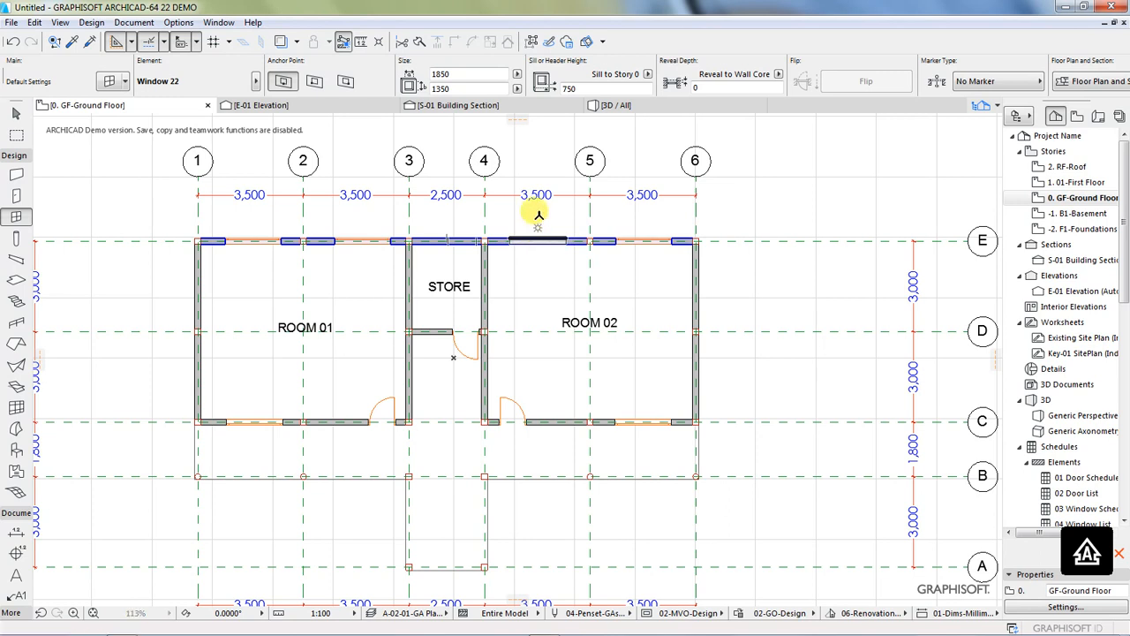
click(538, 214)
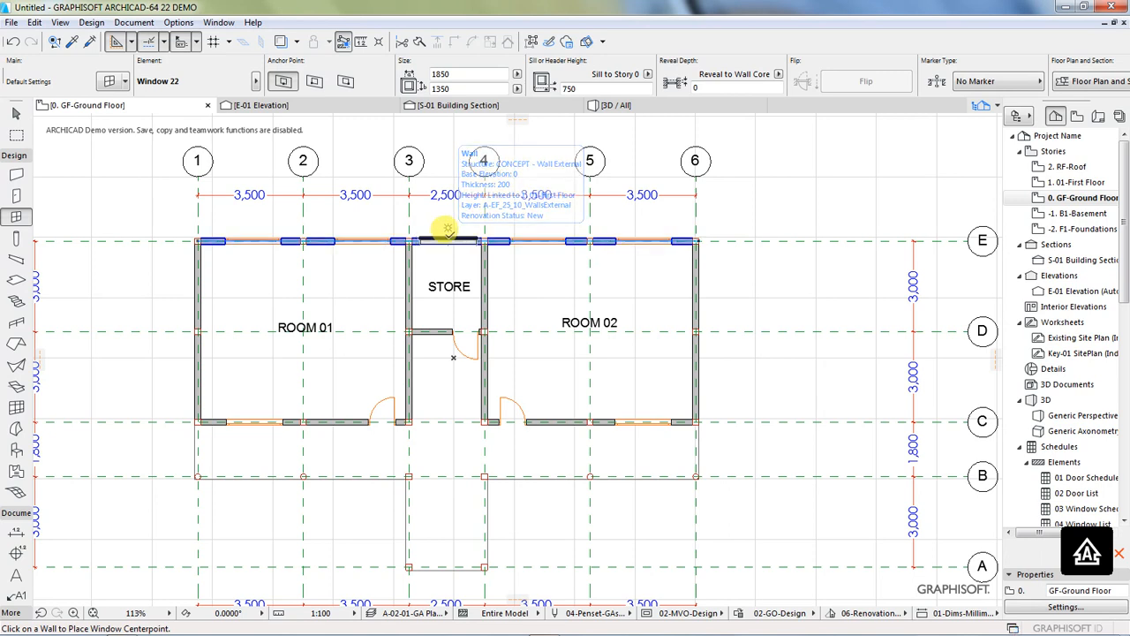
Step: Place a window in the STORE wall on grid line E, centred between grids 3 and 4, and set its width to 1200 mm
click(448, 237)
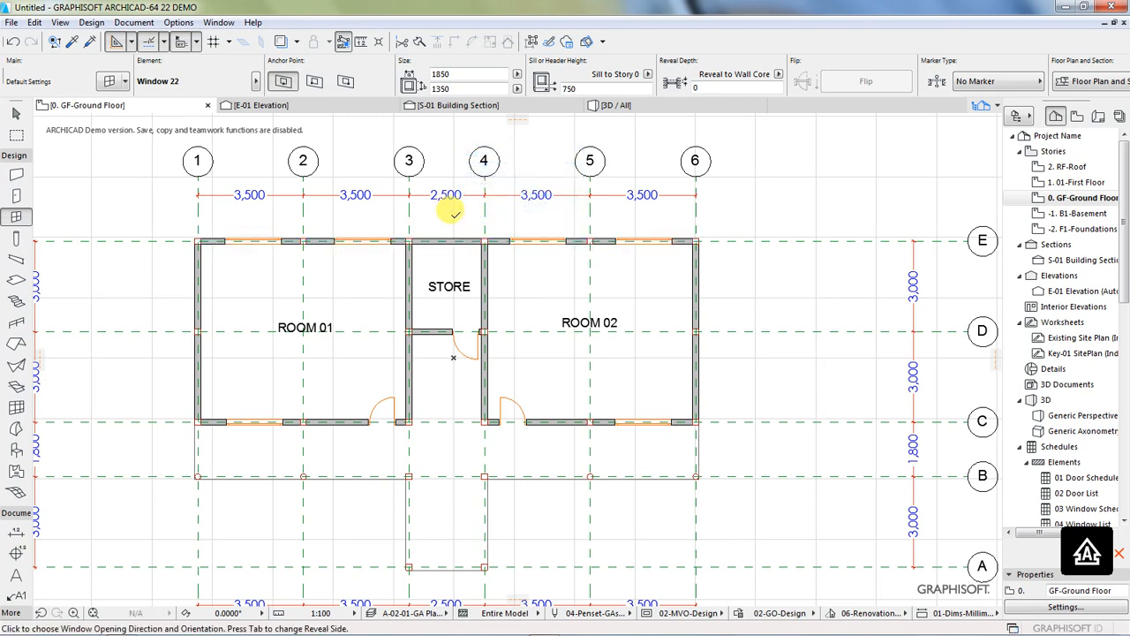
click(452, 219)
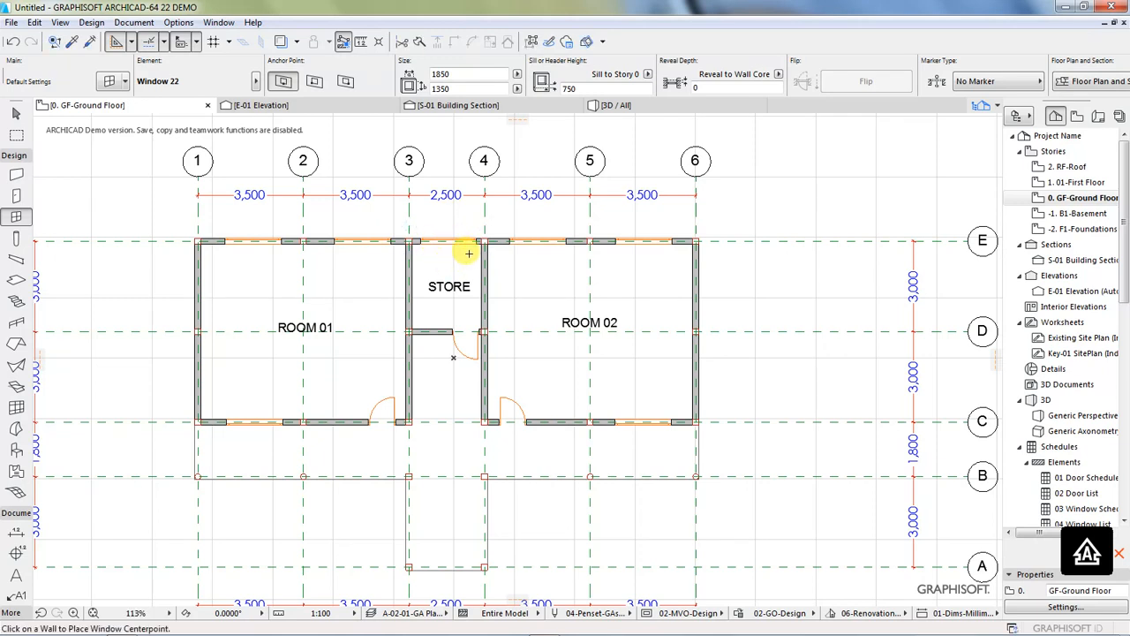
shift+click(475, 243)
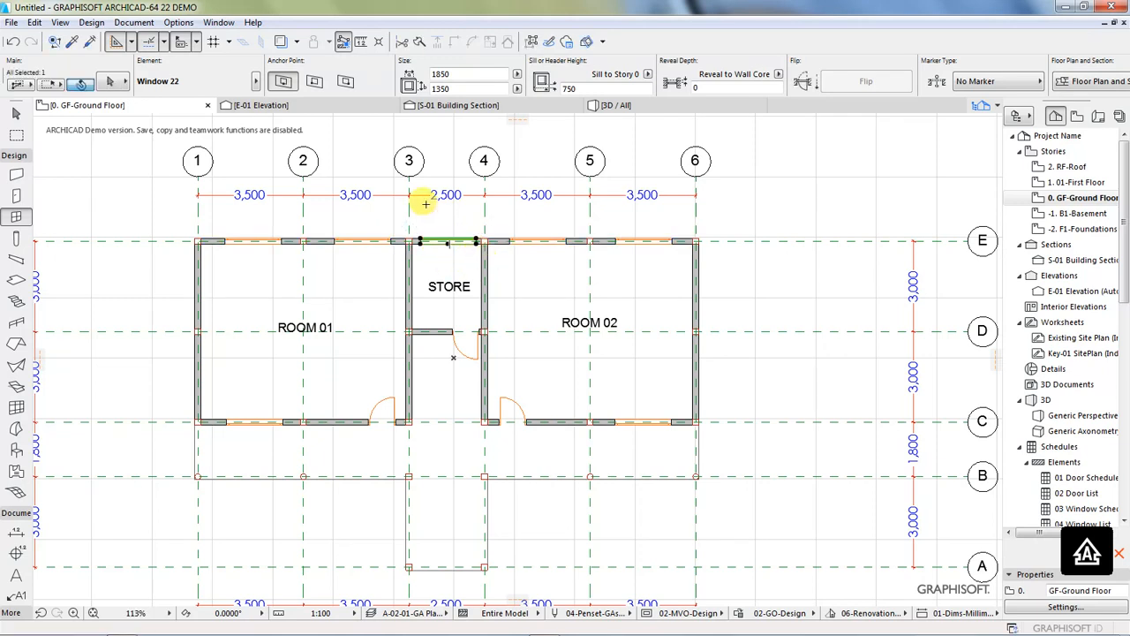
click(437, 74)
text(1200)
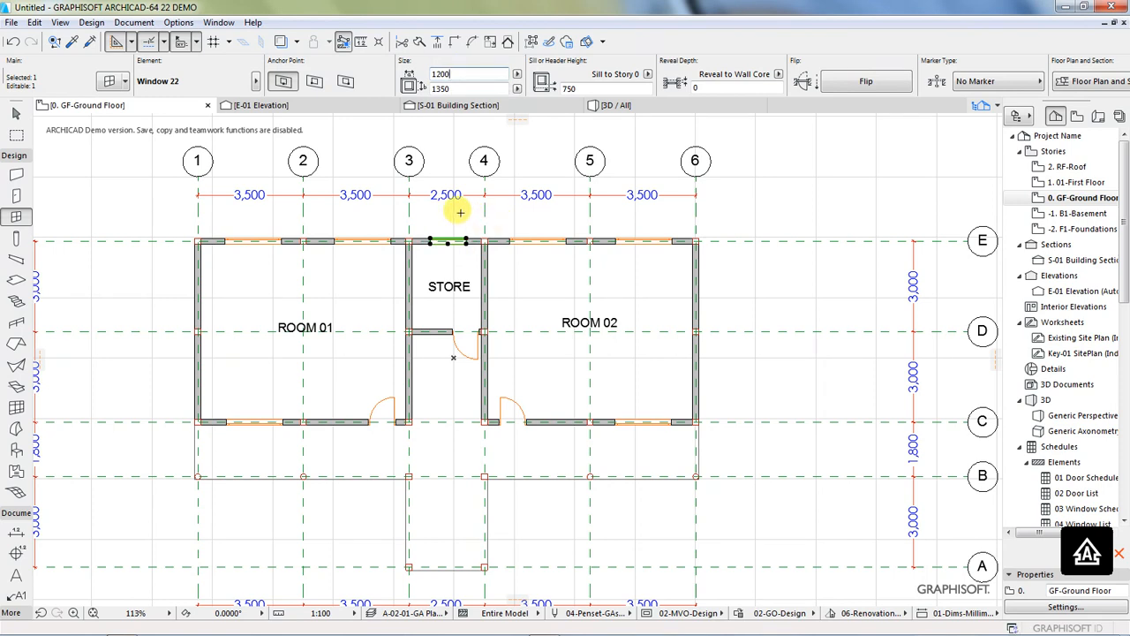
key(Escape)
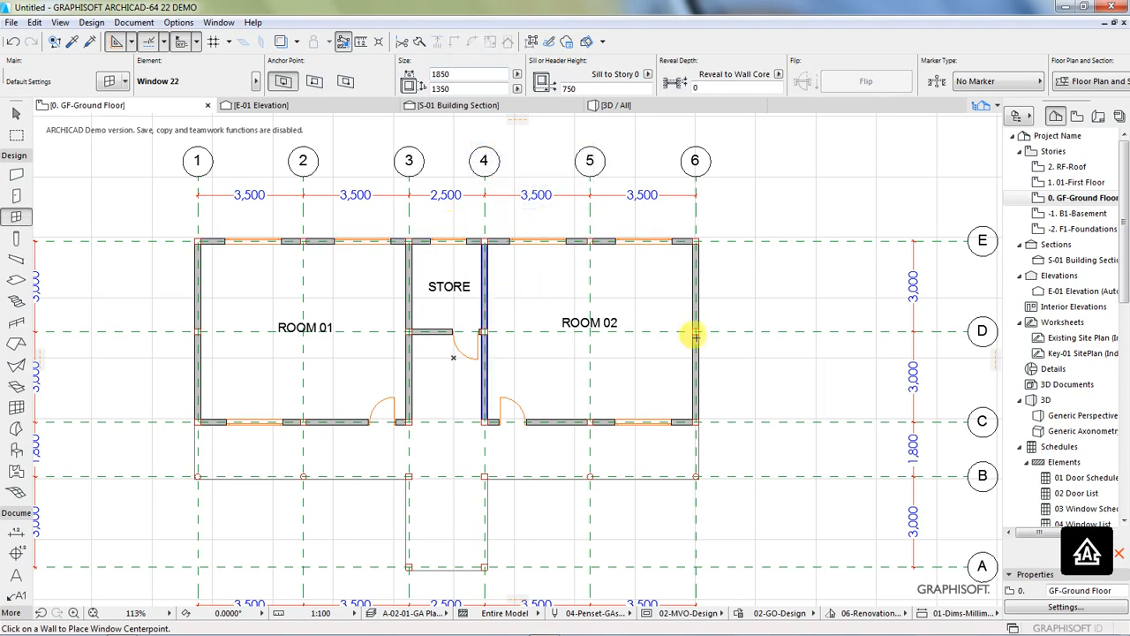
Step: Start a linear dimension chain along grid line C with points at the outer corner on grid 1 and both edges of ROOM 01's window and door
scroll(748, 335, down, 1)
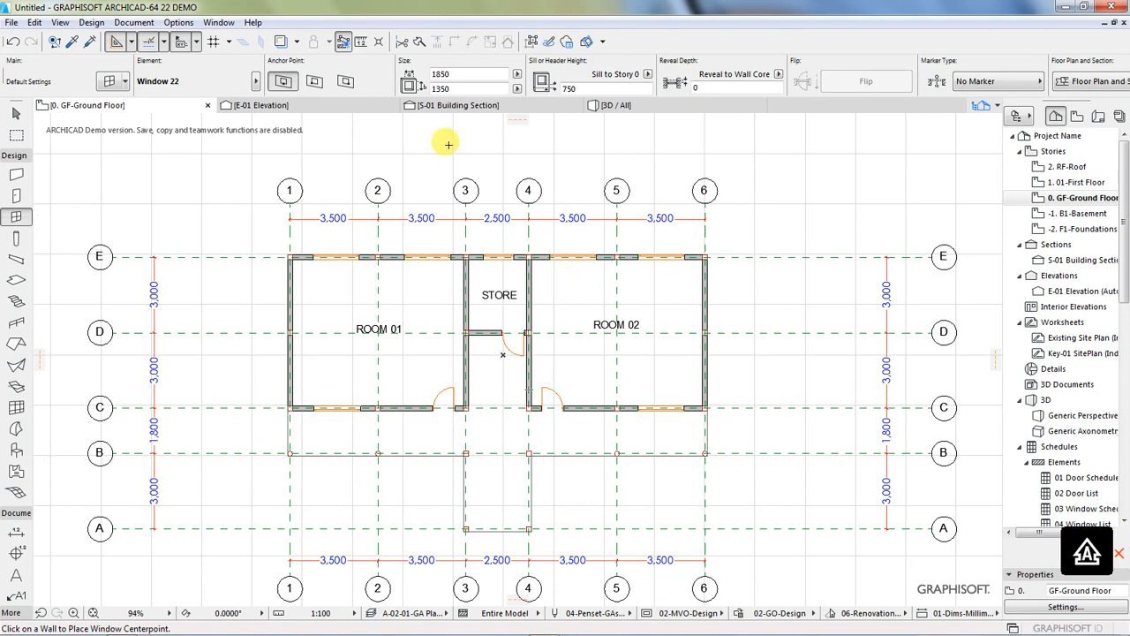
scroll(437, 141, down, 1)
scroll(482, 276, up, 1)
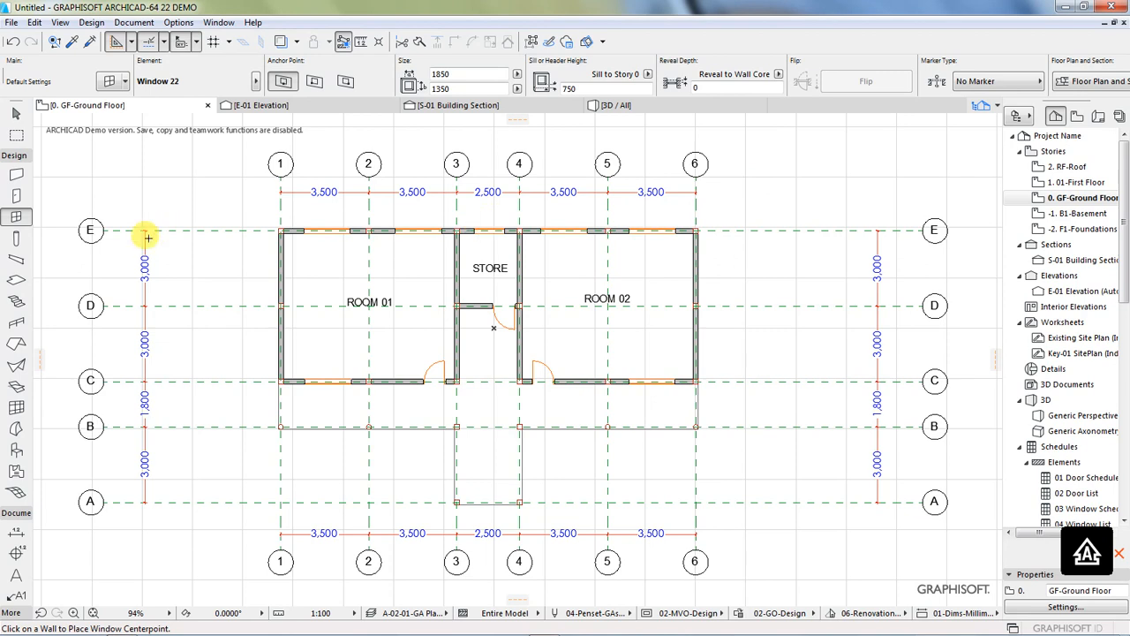
click(13, 156)
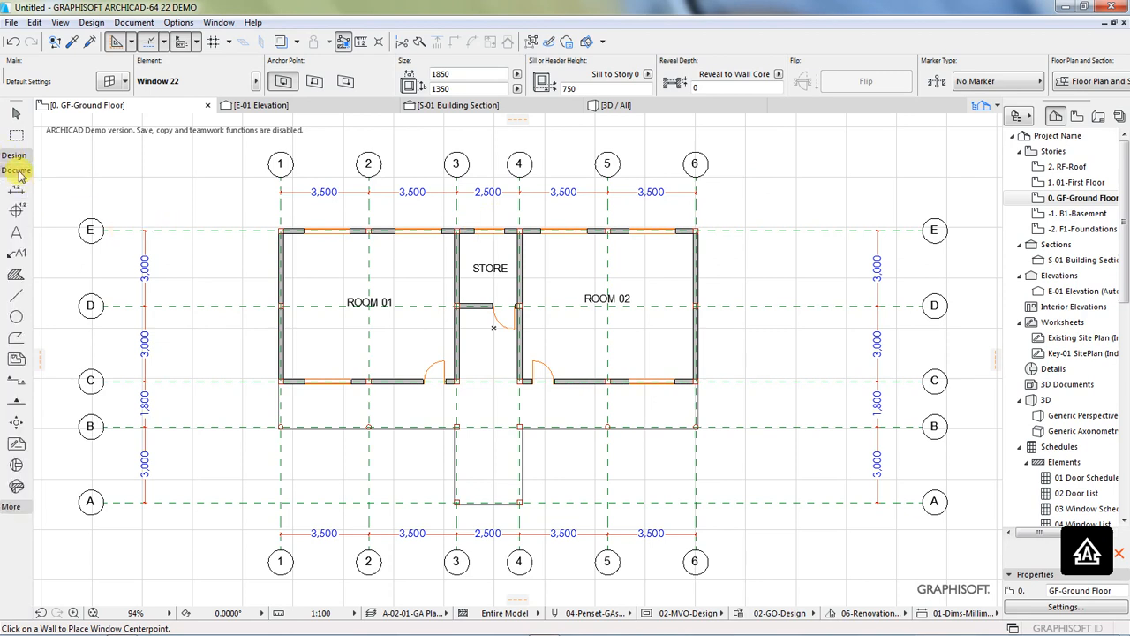
click(18, 190)
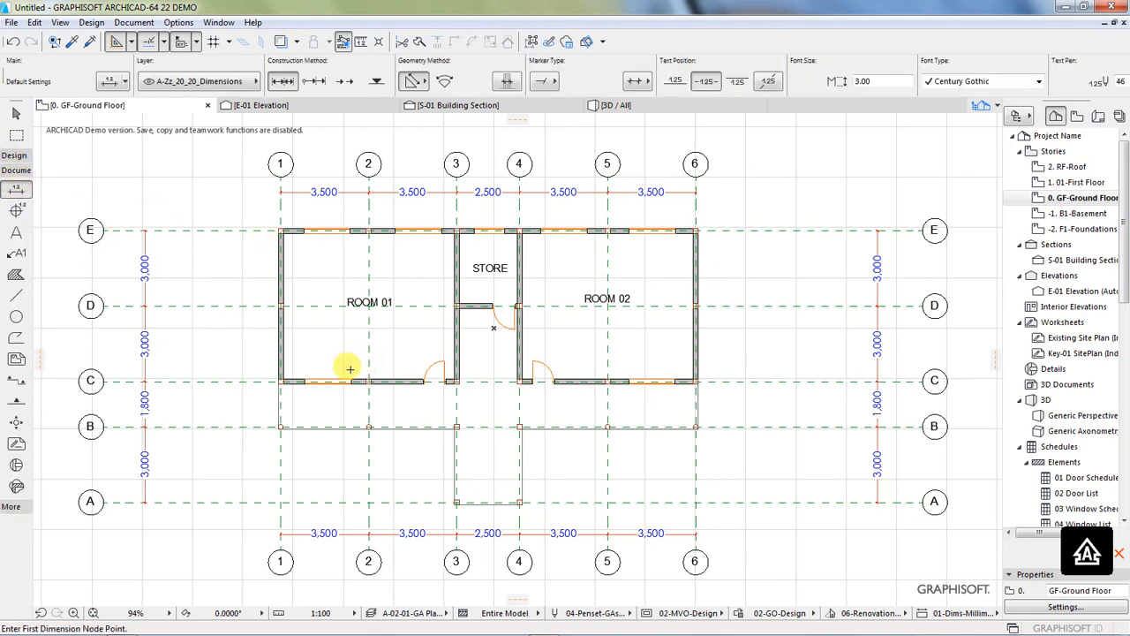
scroll(532, 518, up, 2)
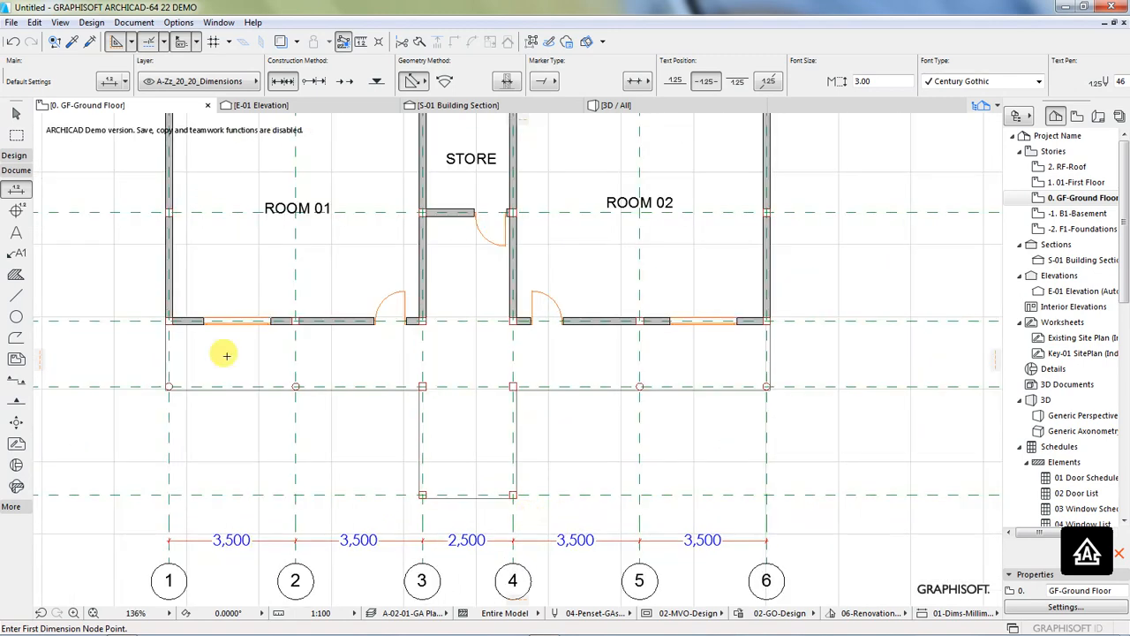
click(166, 319)
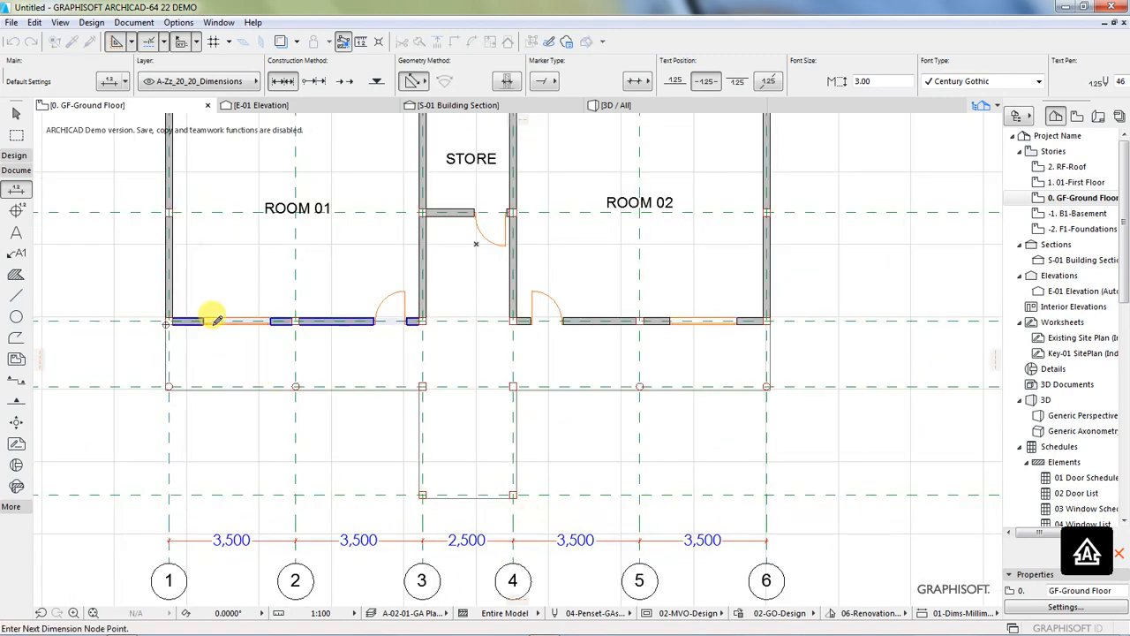
click(204, 322)
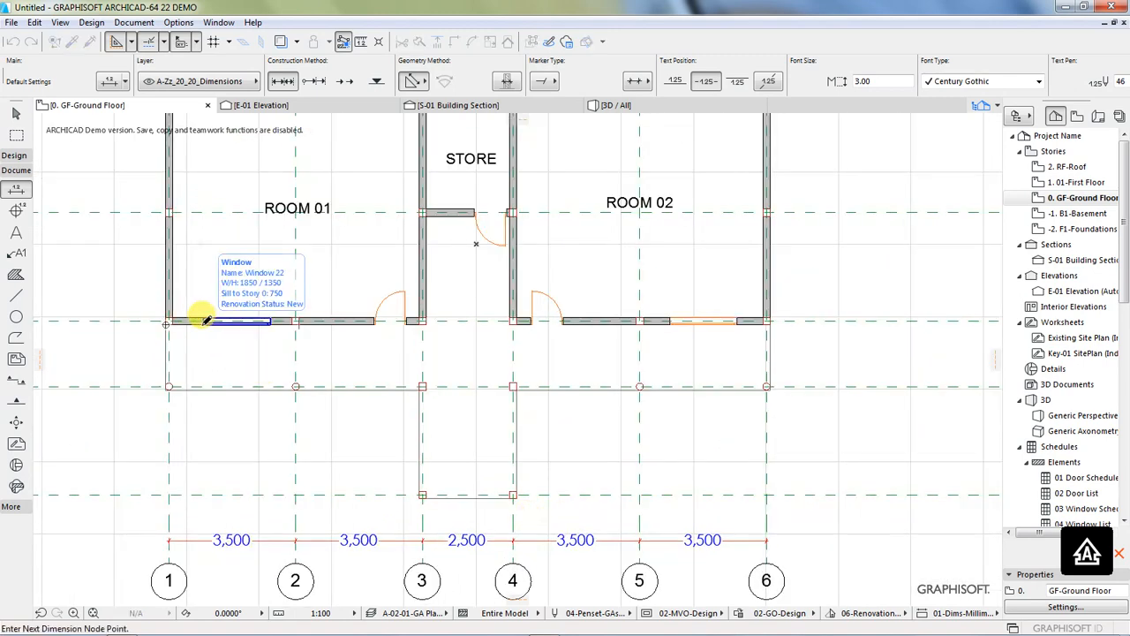
click(272, 323)
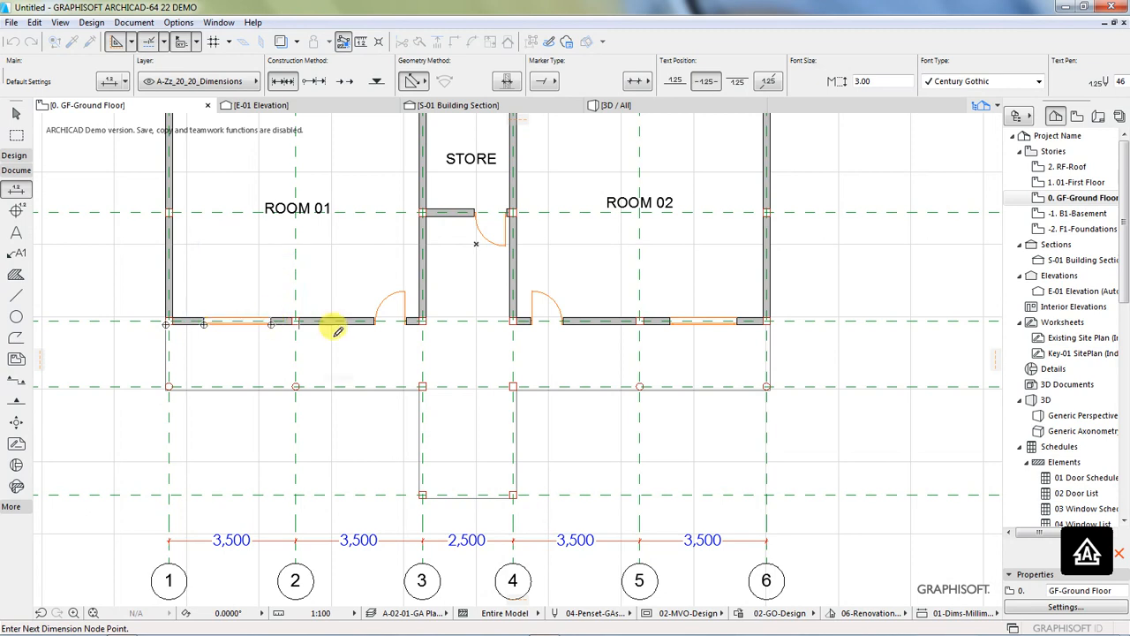
click(377, 322)
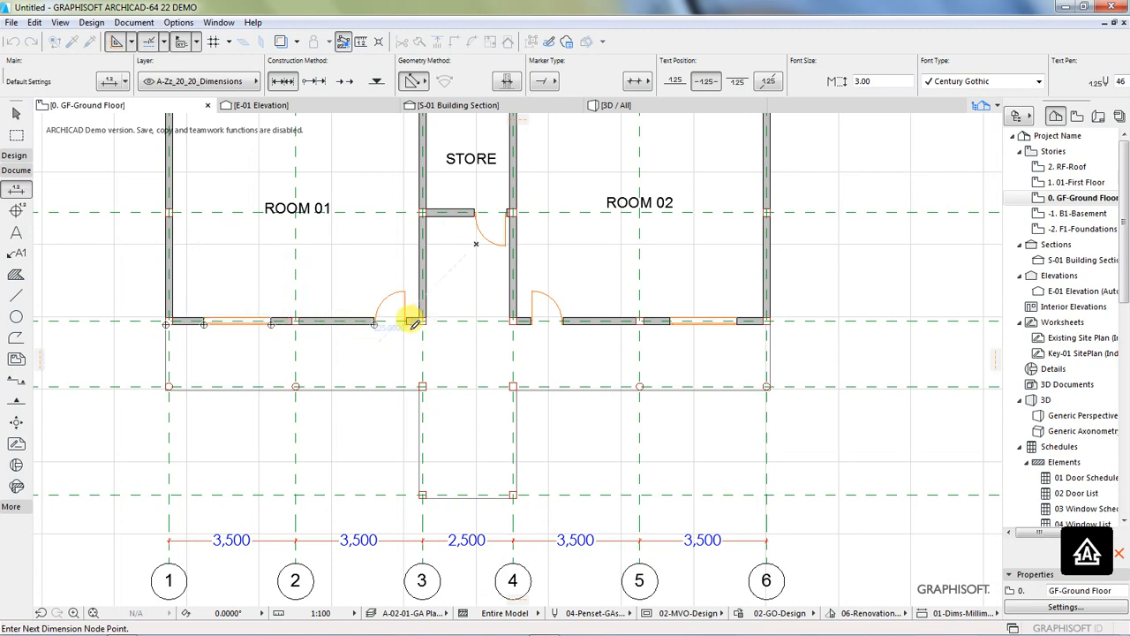
click(407, 322)
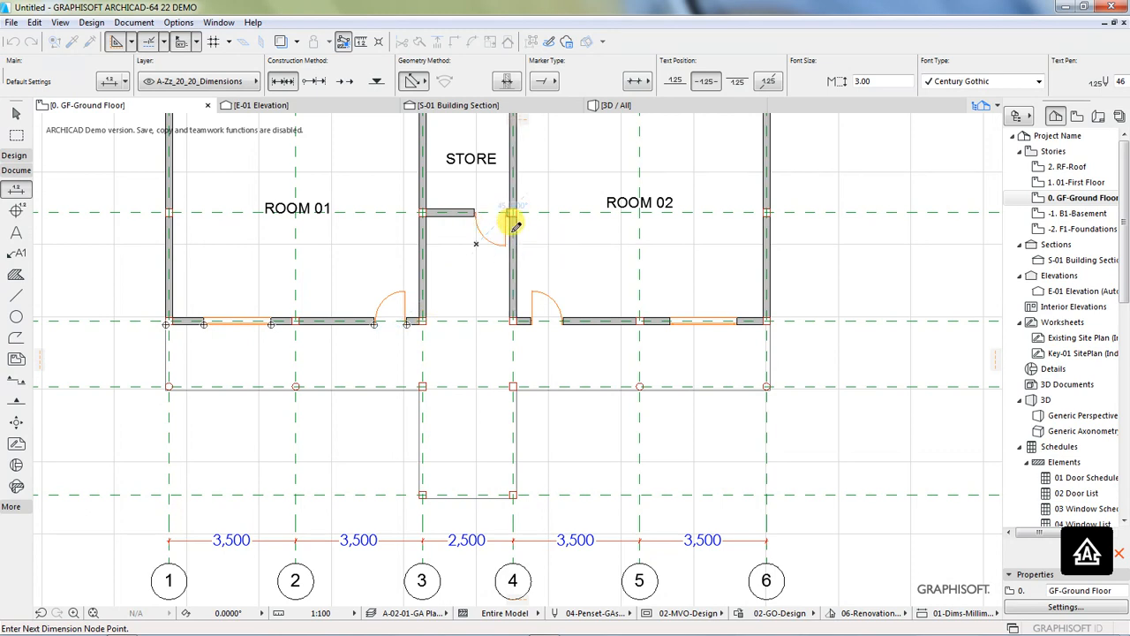
Step: Extend the chain with both edges of the STORE door, ROOM 02's door and window, and the outer corner on grid 6; place it between grid lines C and B
scroll(507, 222, up, 3)
click(421, 187)
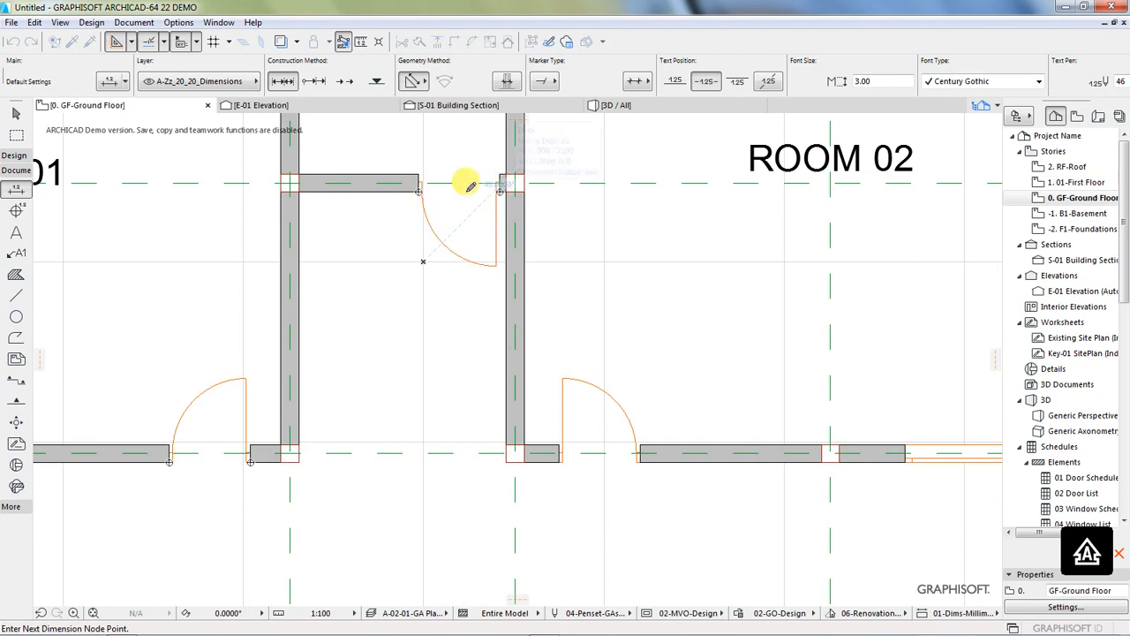
scroll(292, 265, down, 2)
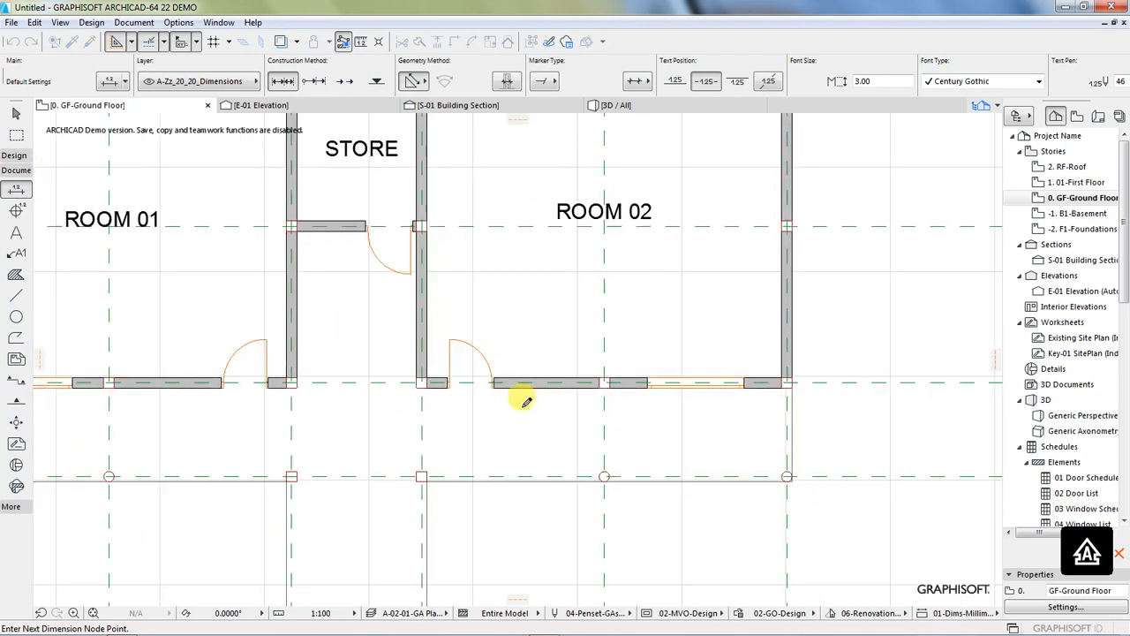
click(453, 381)
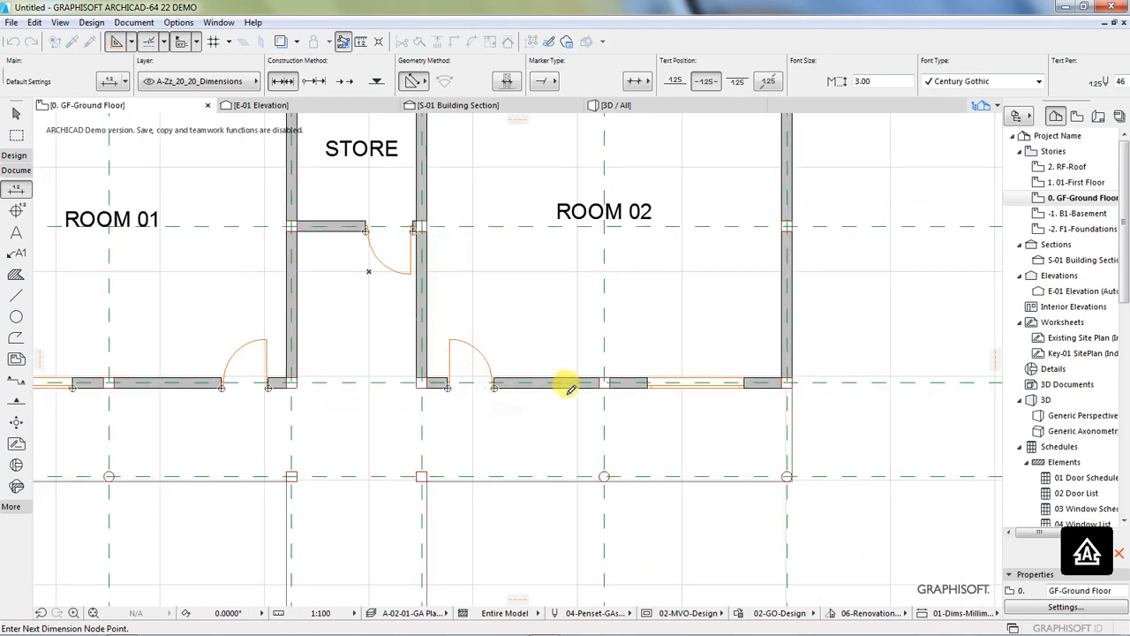
click(647, 388)
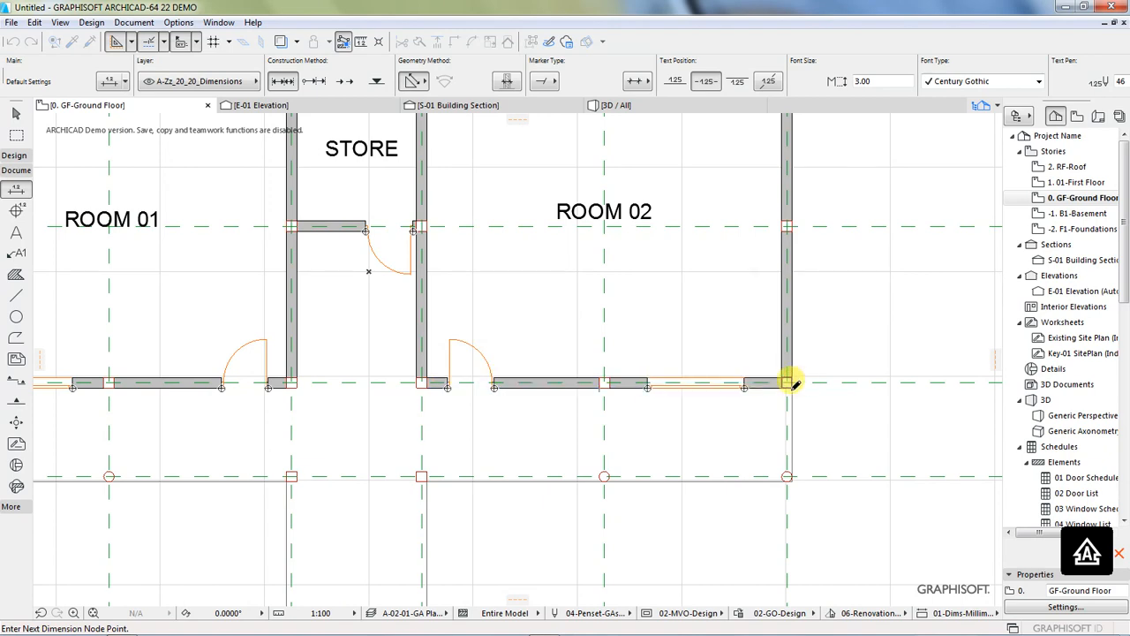
scroll(676, 362, down, 2)
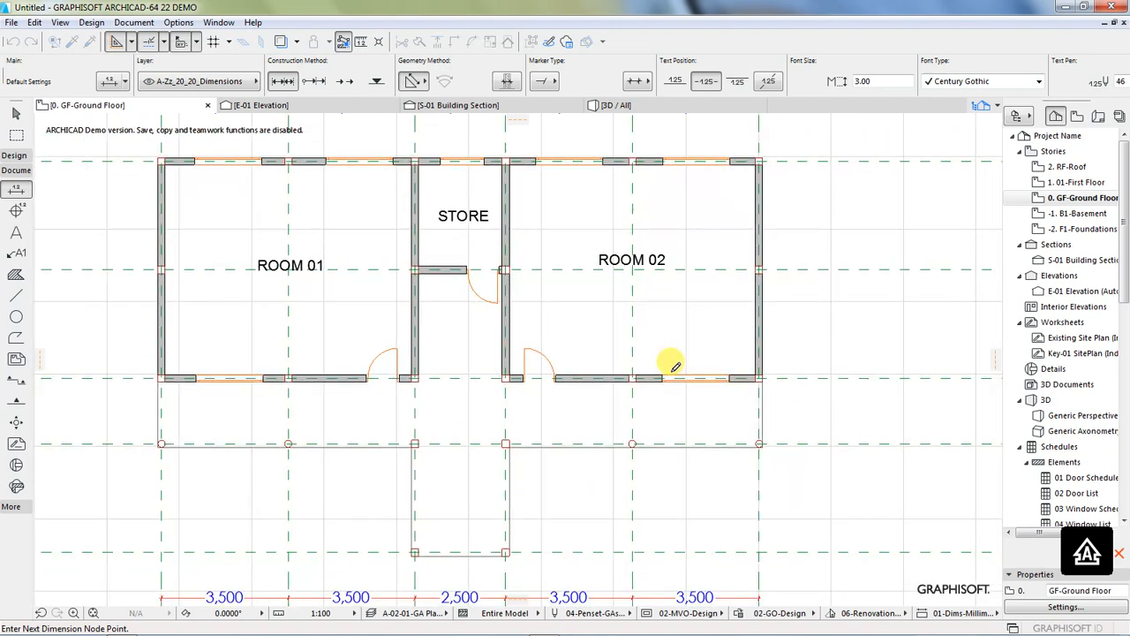
double_click(459, 410)
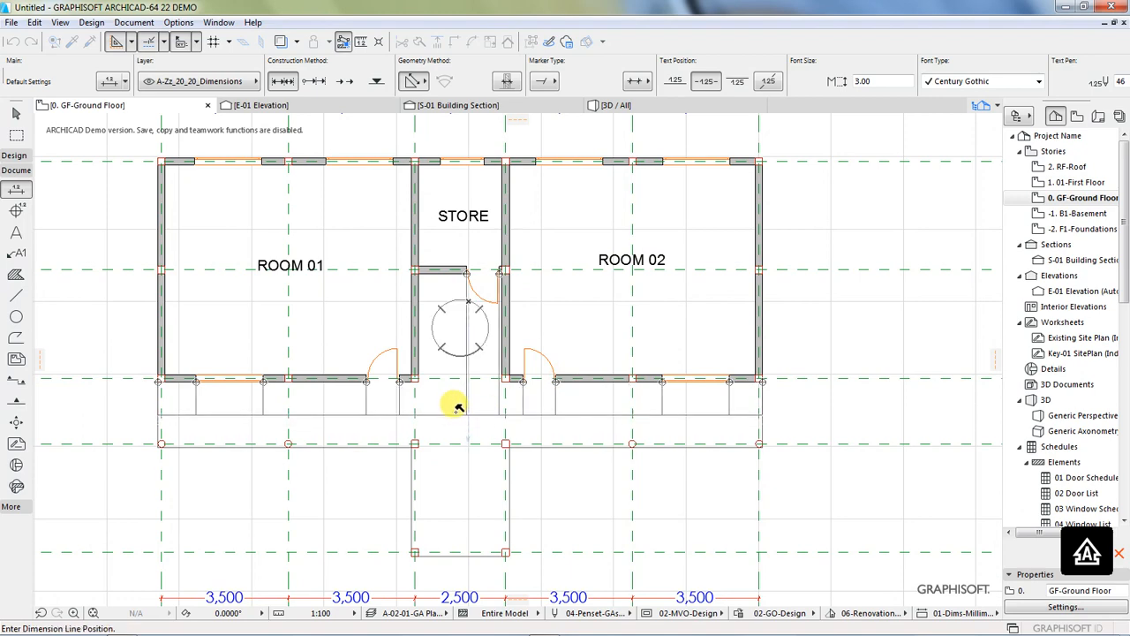
scroll(459, 407, down, 2)
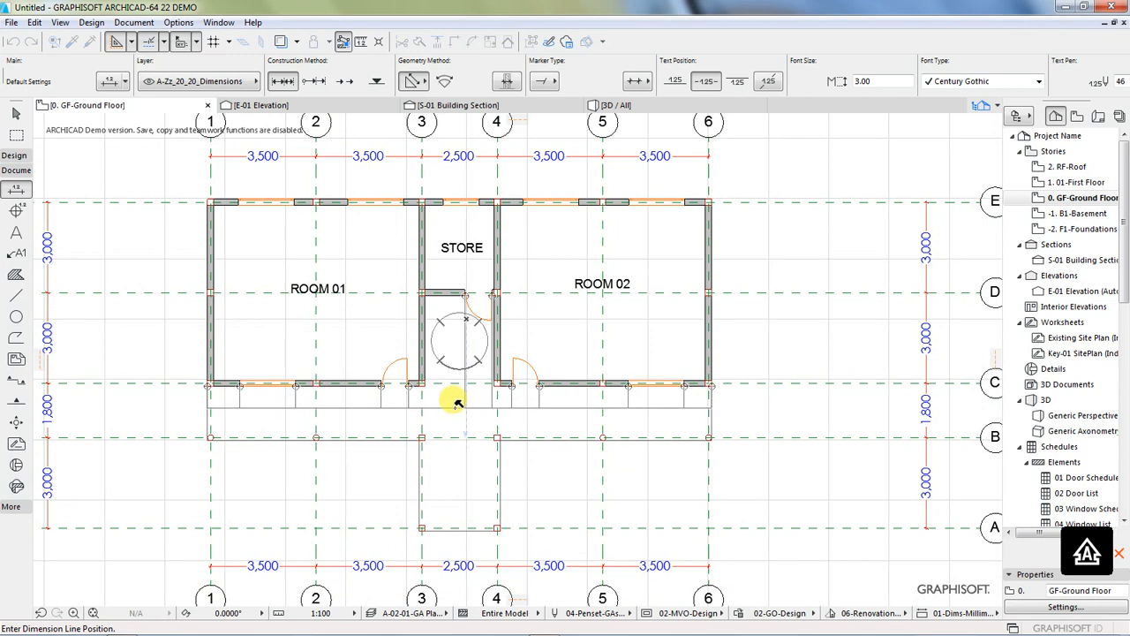
click(455, 405)
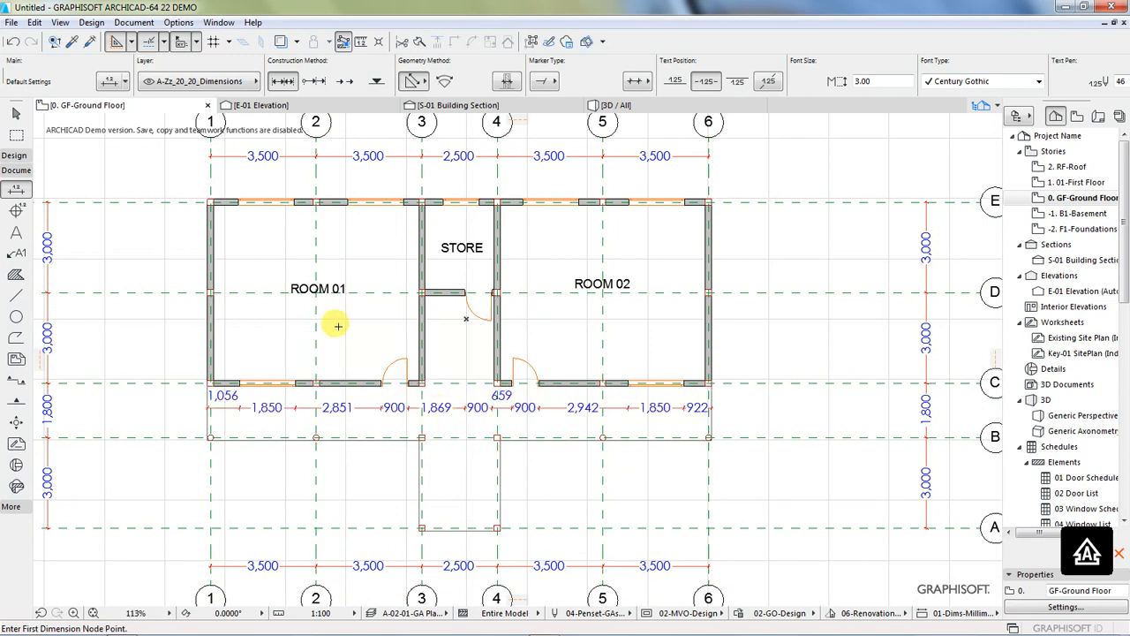
Step: Dimension the walls on grid lines E and C and the clear depth between them, placing the dimension line just outside ROOM 01's wall on grid 1
scroll(492, 429, down, 2)
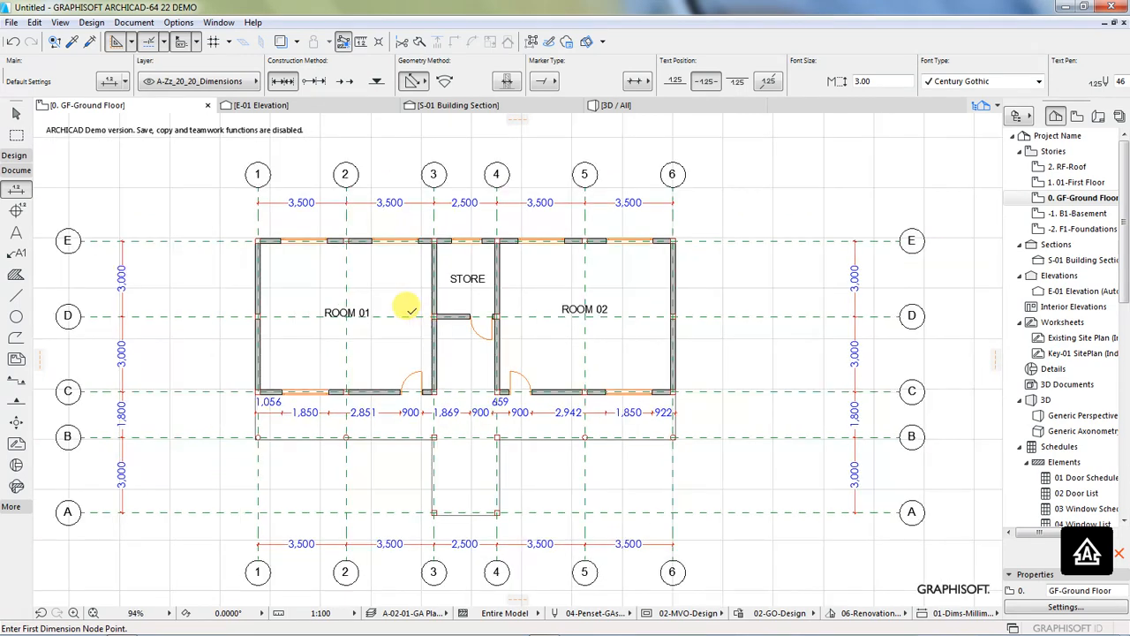
scroll(327, 239, up, 4)
scroll(433, 311, down, 2)
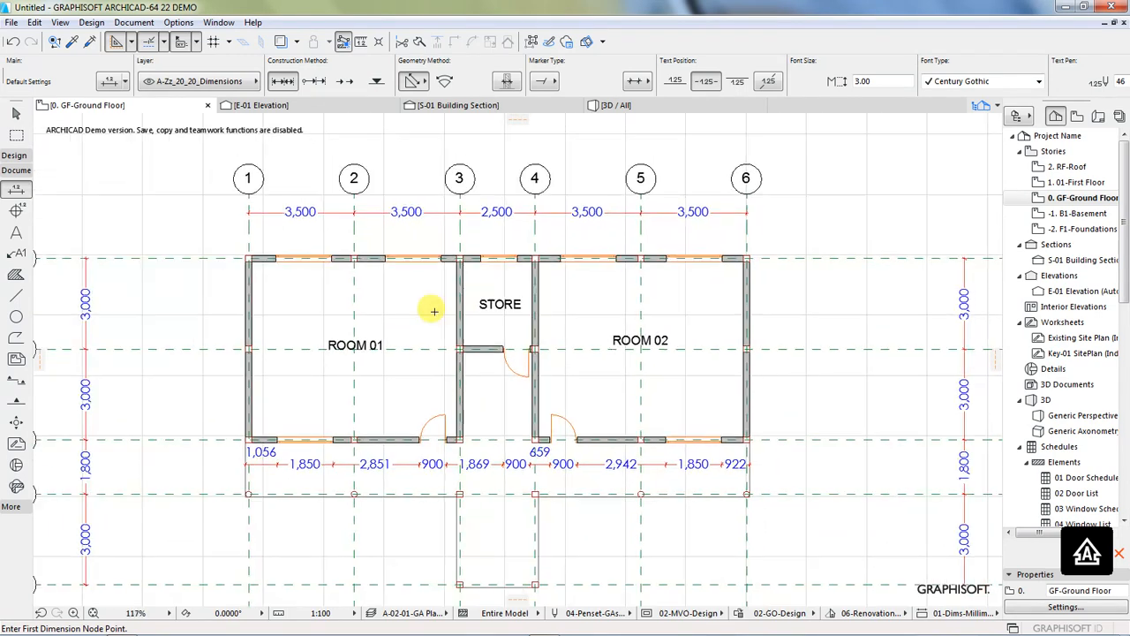
click(262, 257)
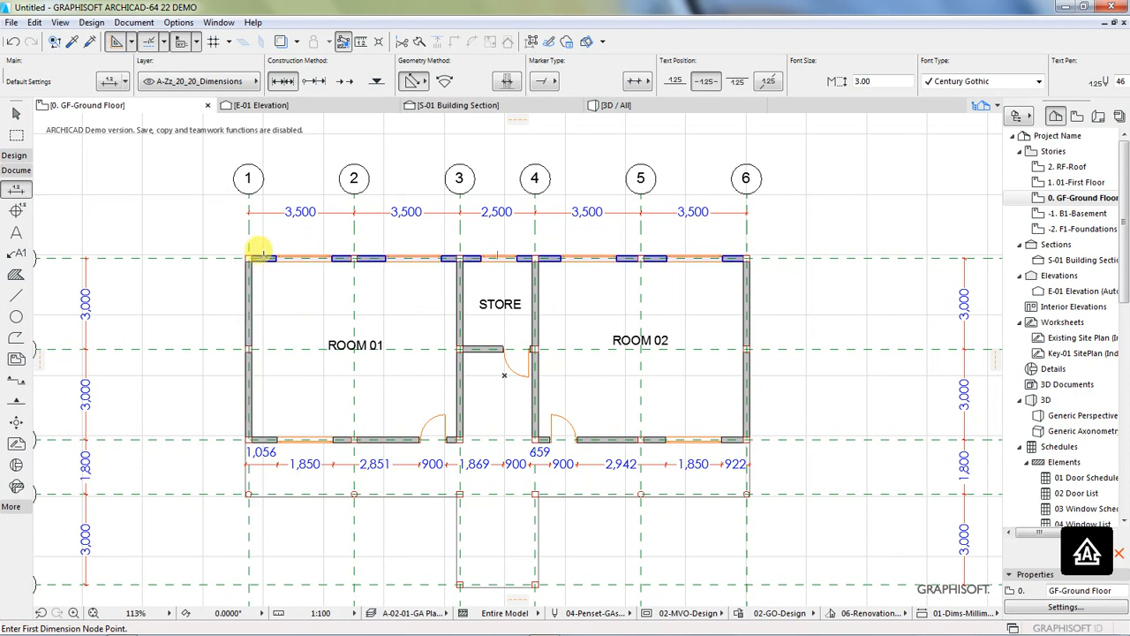
click(264, 438)
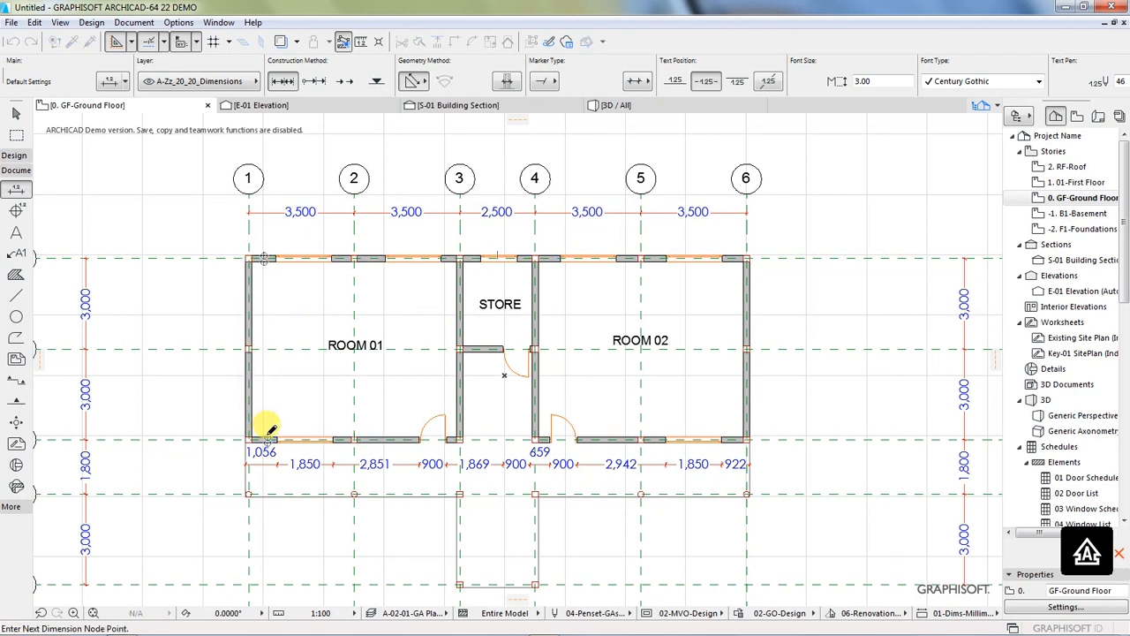
double_click(214, 374)
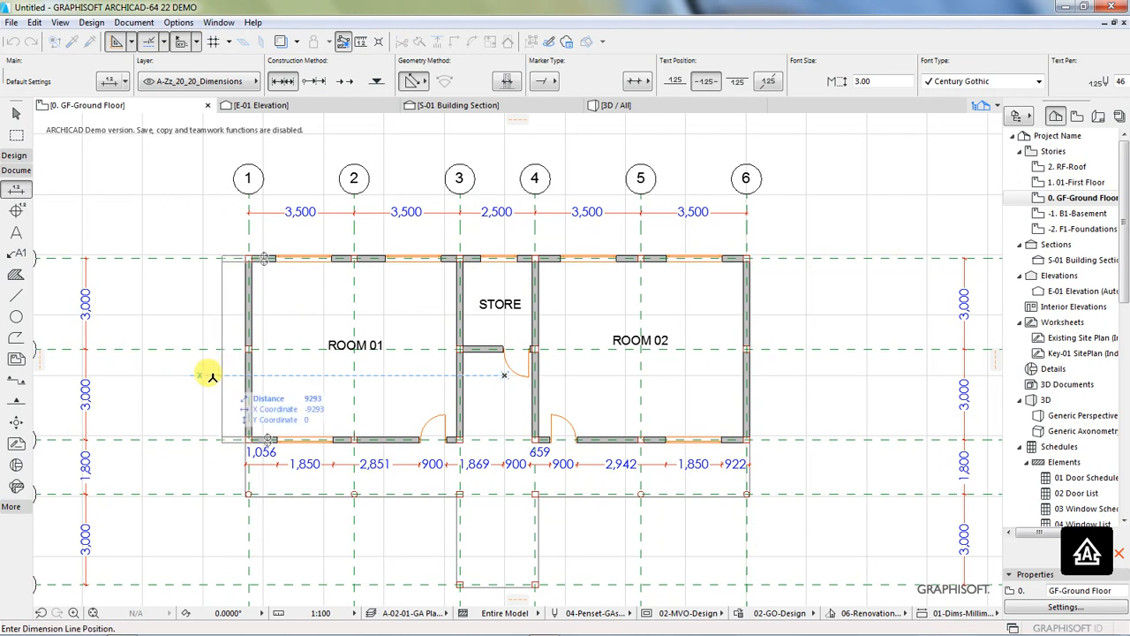
click(209, 374)
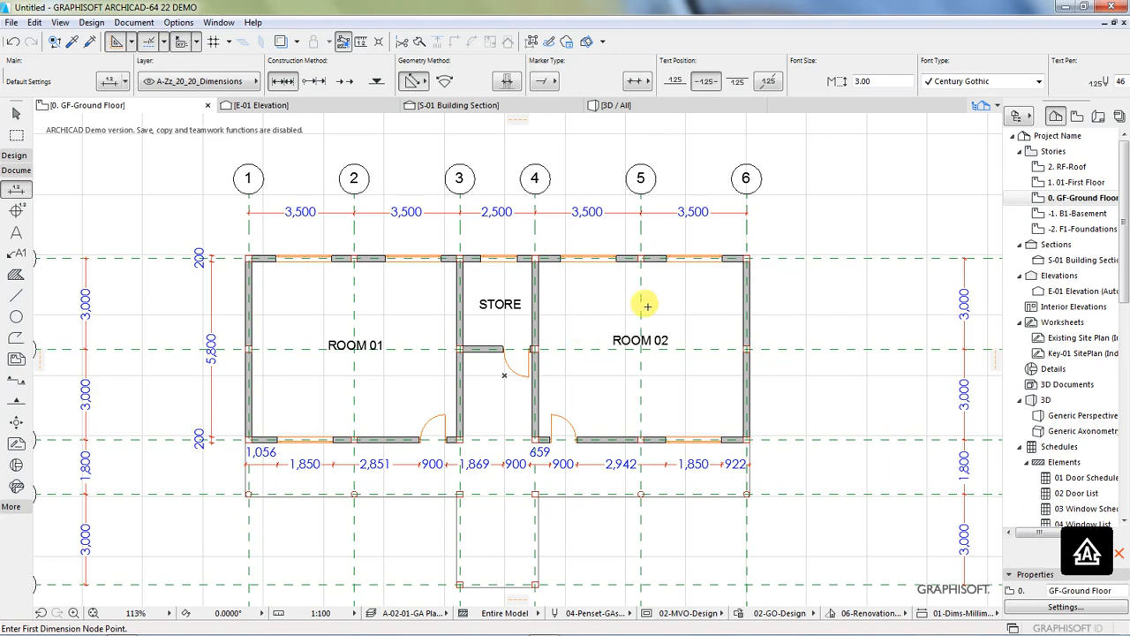
scroll(697, 282, down, 1)
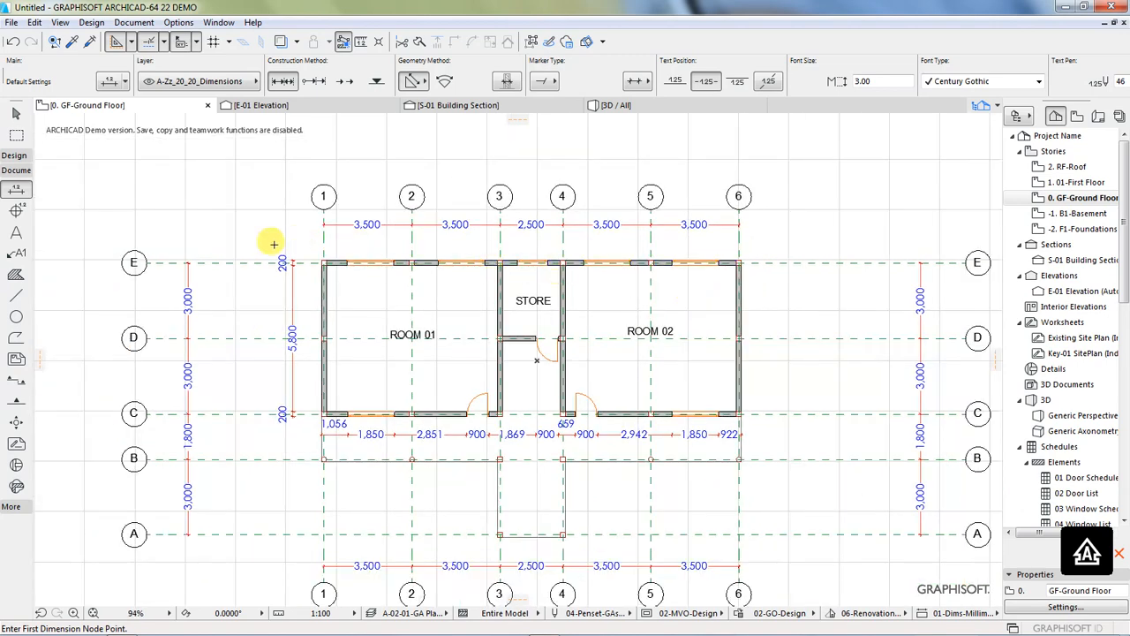
scroll(245, 236, down, 1)
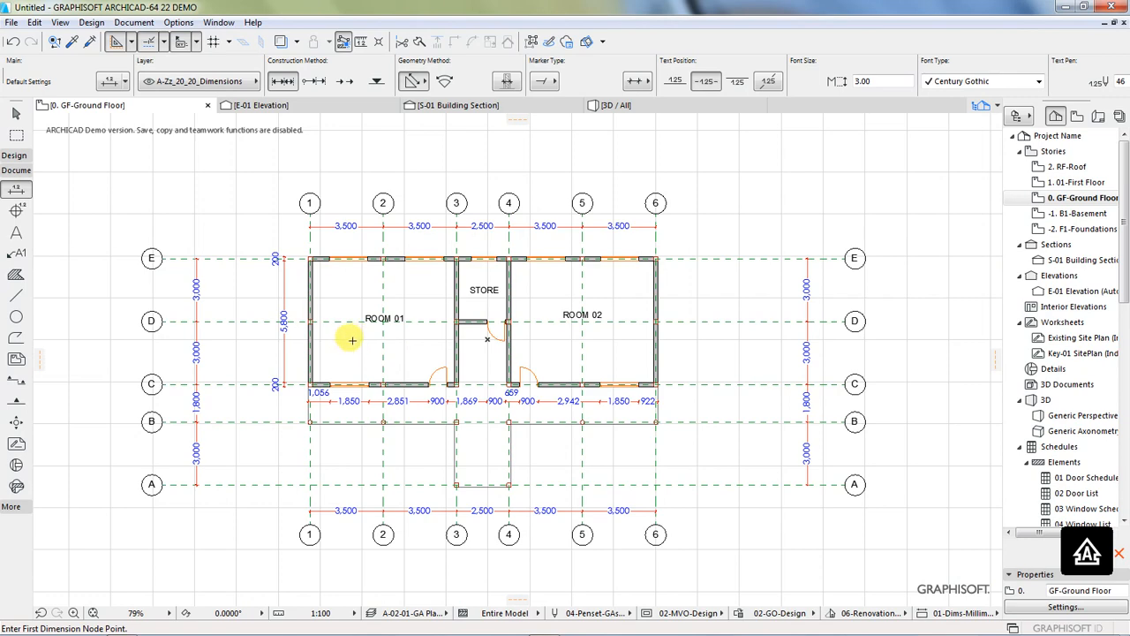
scroll(351, 342, up, 2)
scroll(398, 331, down, 1)
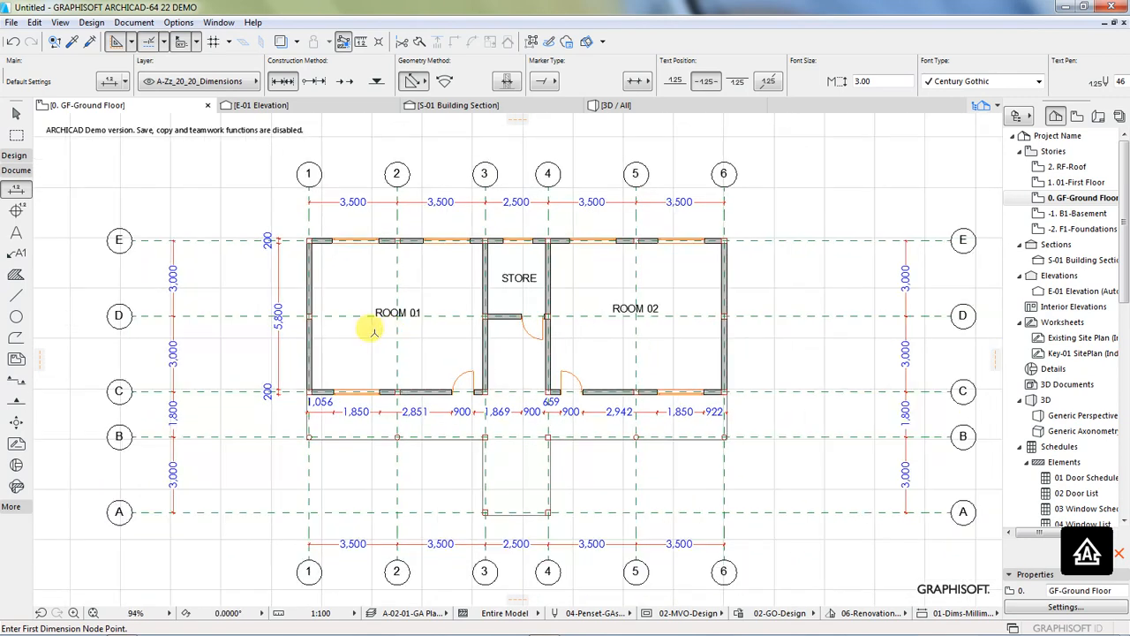